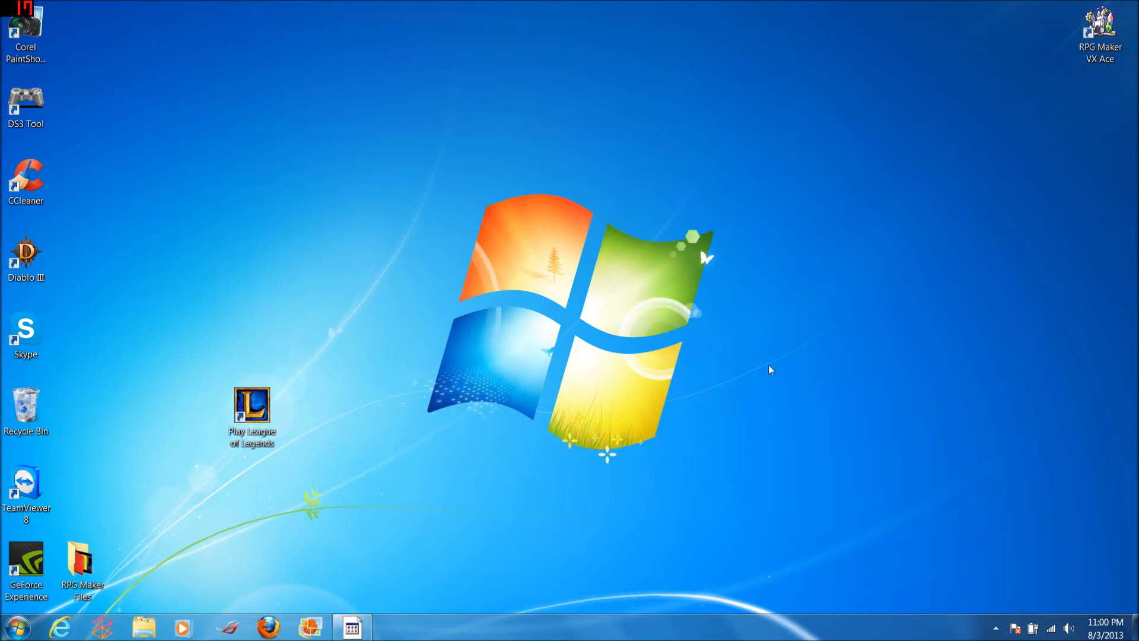
# Step: Move the RPG Maker VX Ace desktop shortcut toward the middle of the desktop and launch it
pyautogui.moveTo(1109, 38); pyautogui.dragTo(737, 63)
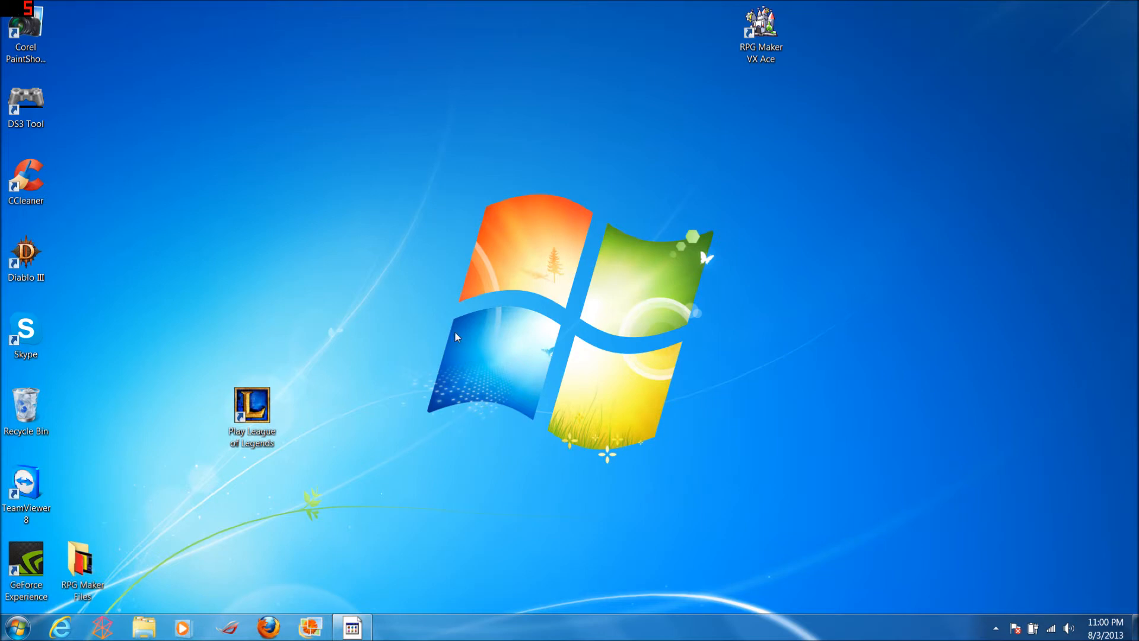
pyautogui.doubleClick(761, 29)
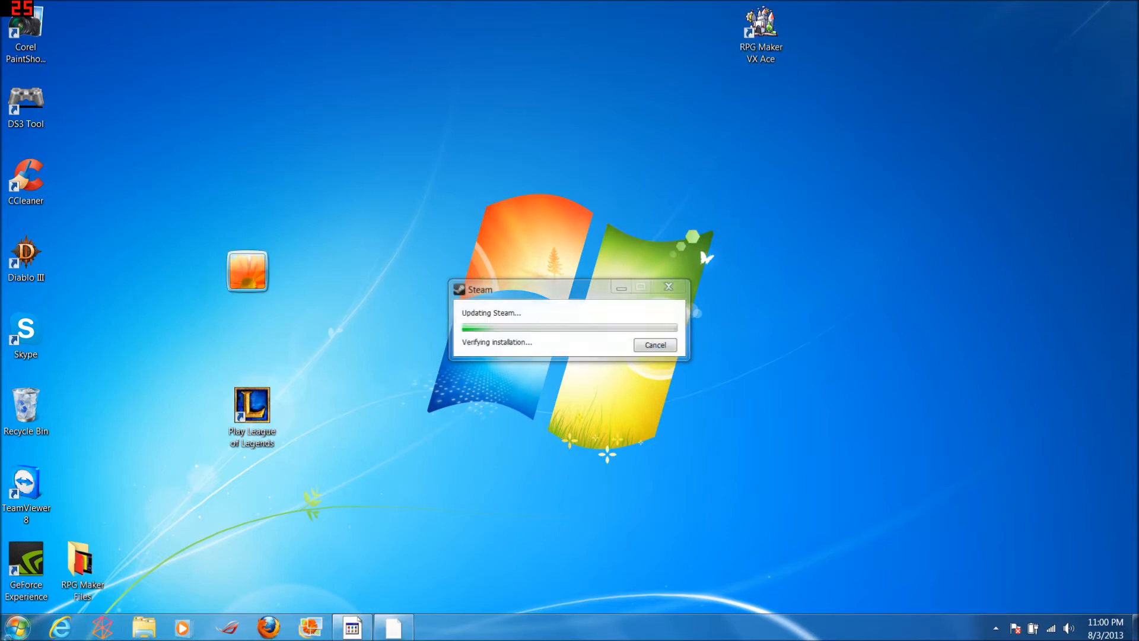
# Step: Search the computer for mspaint and open Paint
pyautogui.press('super')
pyautogui.write('m')
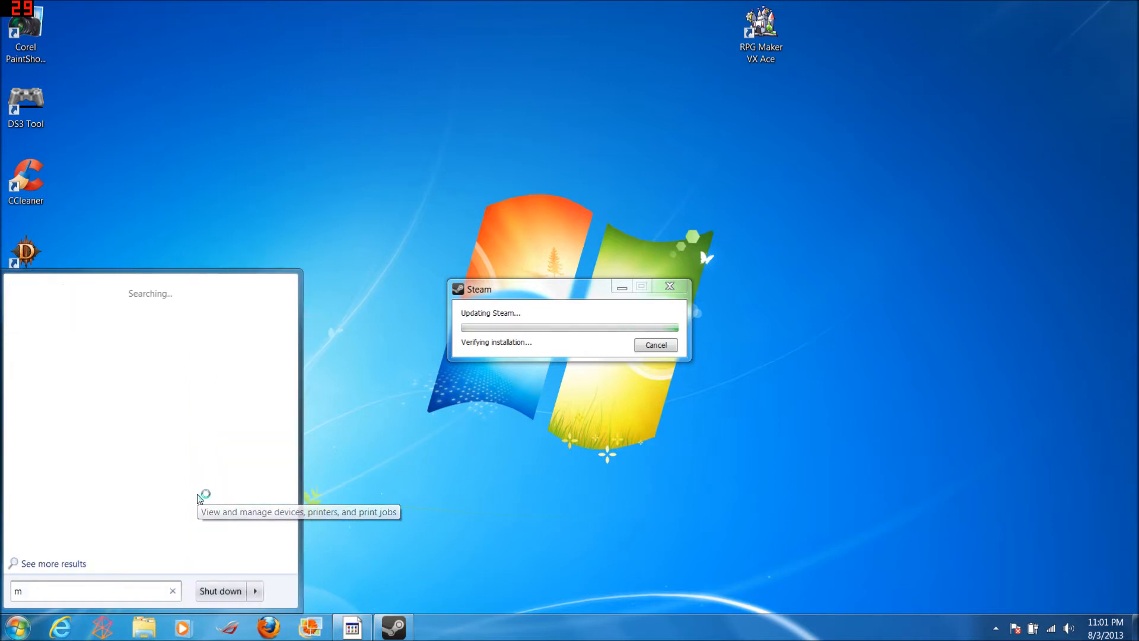
pyautogui.write('sspaint')
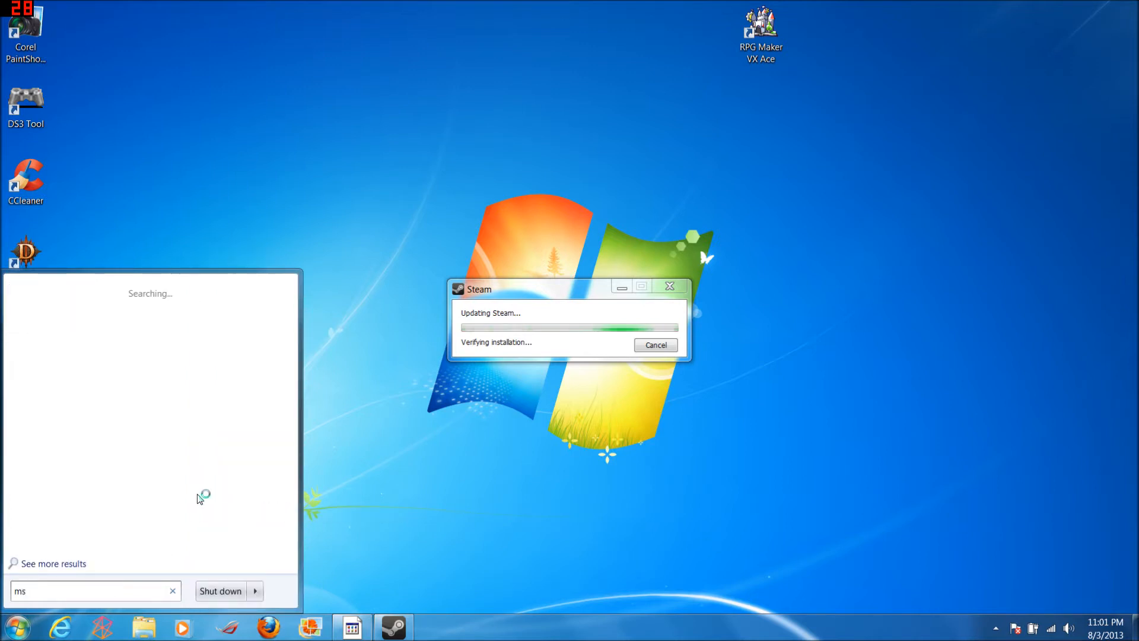
pyautogui.press('BackSpace')
pyautogui.press('BackSpace')
pyautogui.press('BackSpace')
pyautogui.press('BackSpace')
pyautogui.press('BackSpace')
pyautogui.press('BackSpace')
pyautogui.press('BackSpace')
pyautogui.press('BackSpace')
pyautogui.write('mspaint')
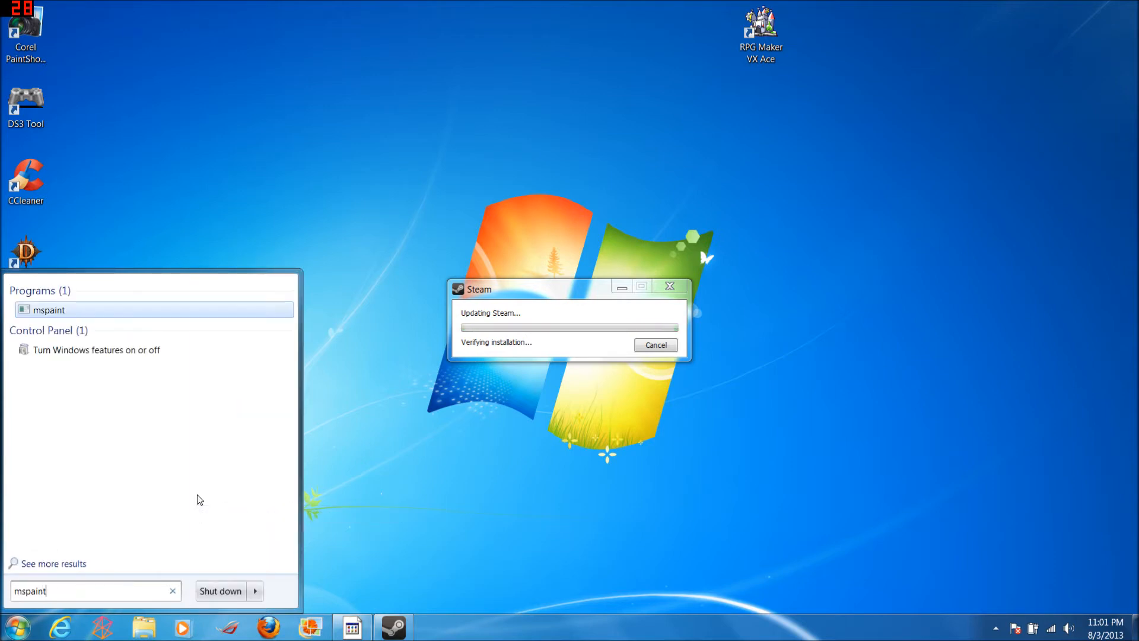
pyautogui.press('Return')
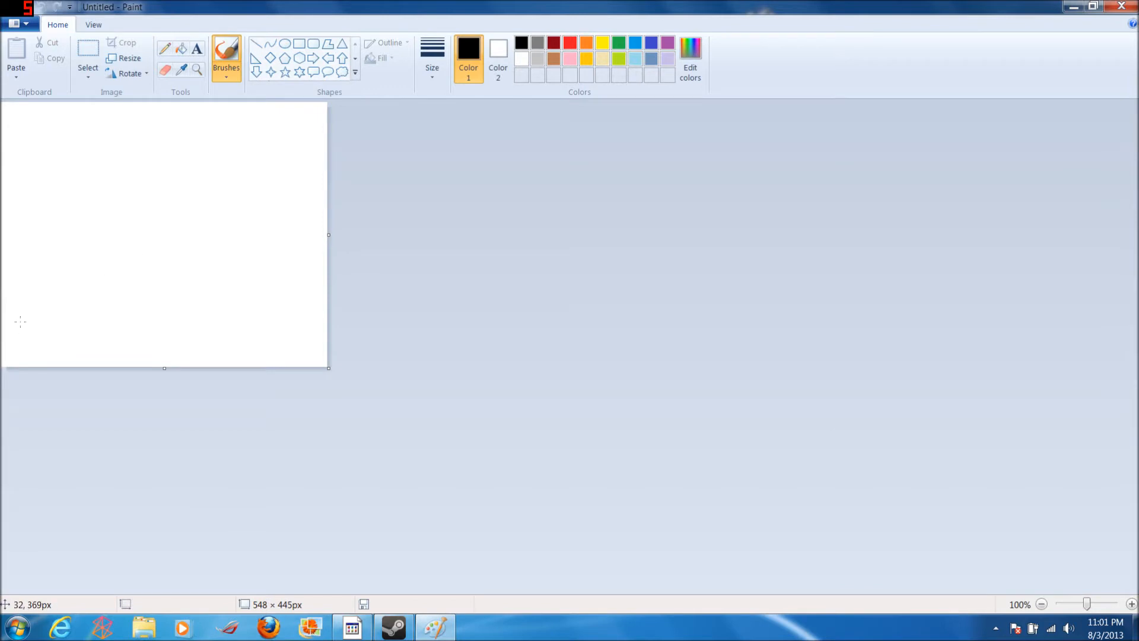
# Step: Enlarge the canvas to about 1648 × 822 px and draw a brown-outlined rectangle about 233 × 419 px
pyautogui.click(298, 44)
pyautogui.moveTo(329, 368)
pyautogui.mouseDown()
pyautogui.moveTo(392, 414)
pyautogui.moveTo(983, 591)
pyautogui.mouseUp()
pyautogui.moveTo(305, 241)
pyautogui.keyDown('shift'); pyautogui.mouseDown()
pyautogui.moveTo(506, 479)
pyautogui.moveTo(410, 532)
pyautogui.moveTo(468, 593)
pyautogui.moveTo(444, 490)
pyautogui.mouseUp(); pyautogui.keyUp('shift')
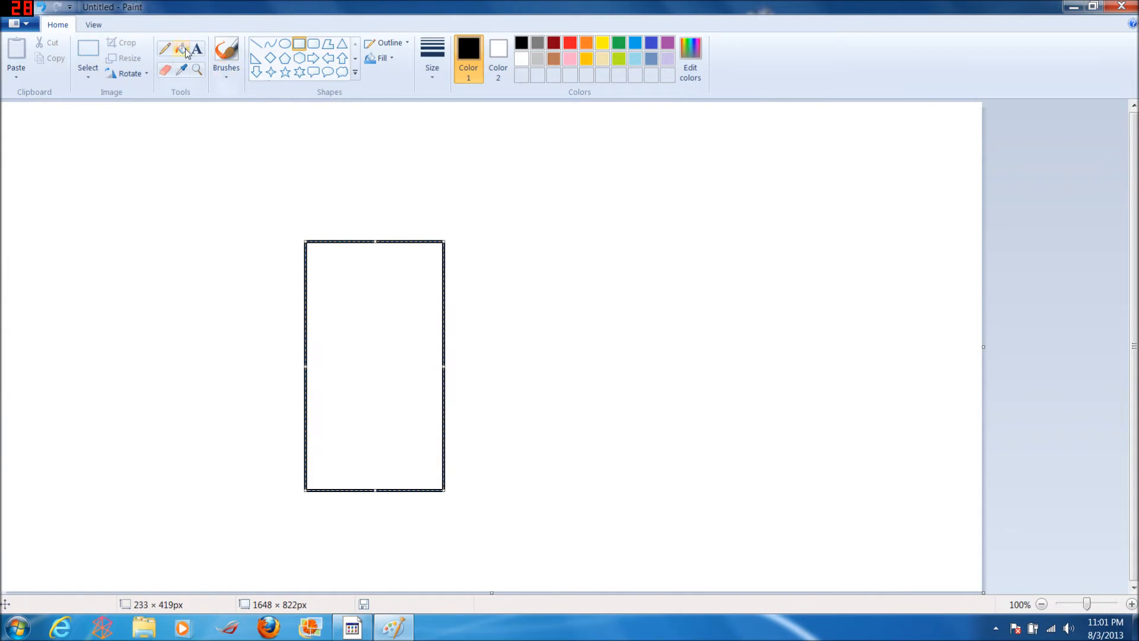
pyautogui.click(554, 58)
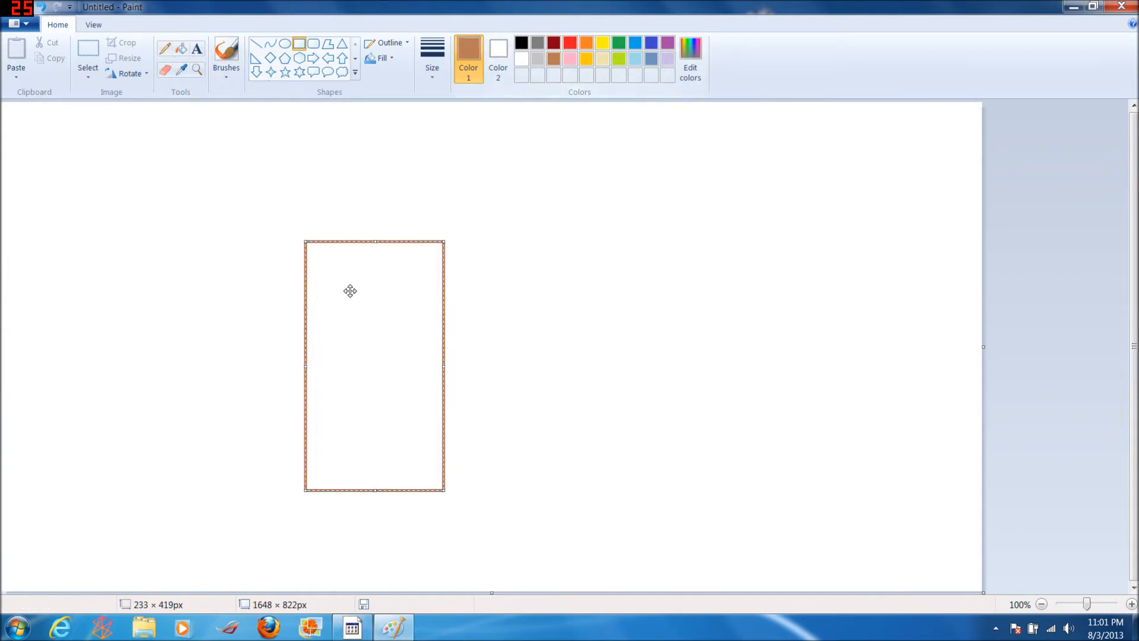
# Step: Sketch a simple face with two angled eyes, a small nose and a curved mouth inside the rectangle using the Pencil
pyautogui.click(165, 48)
pyautogui.moveTo(324, 271); pyautogui.dragTo(330, 347)
pyautogui.moveTo(414, 286); pyautogui.dragTo(419, 354)
pyautogui.moveTo(366, 380); pyautogui.dragTo(421, 409)
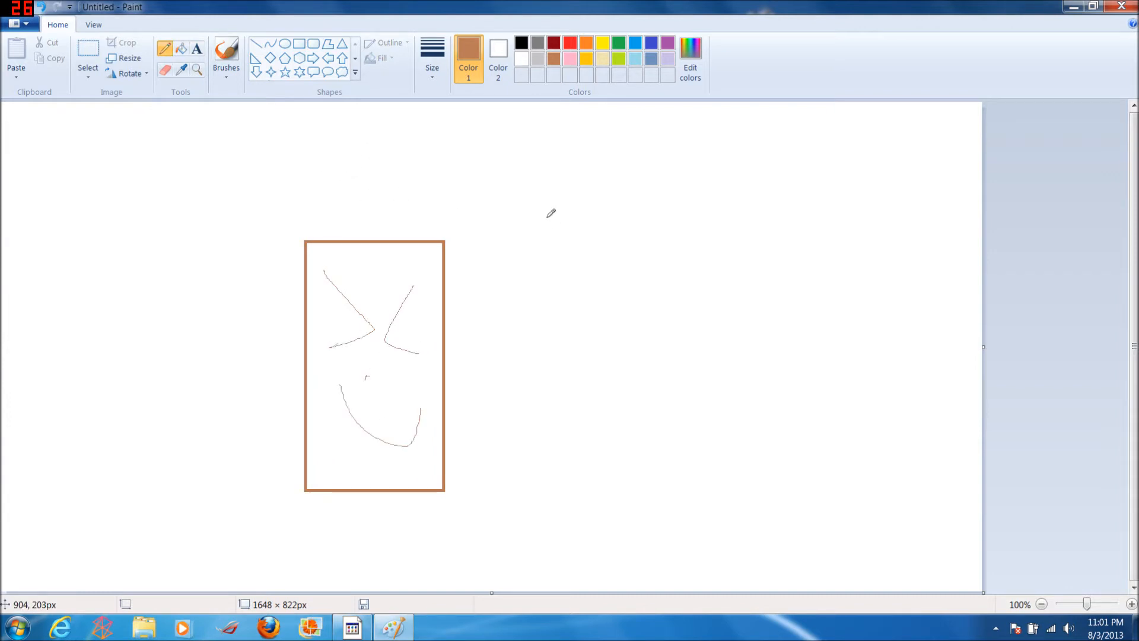
# Step: Add the text label "Ninja" above the rectangle
pyautogui.click(197, 49)
pyautogui.click(253, 145)
pyautogui.moveTo(328, 194); pyautogui.dragTo(540, 250)
pyautogui.write('Ninja')
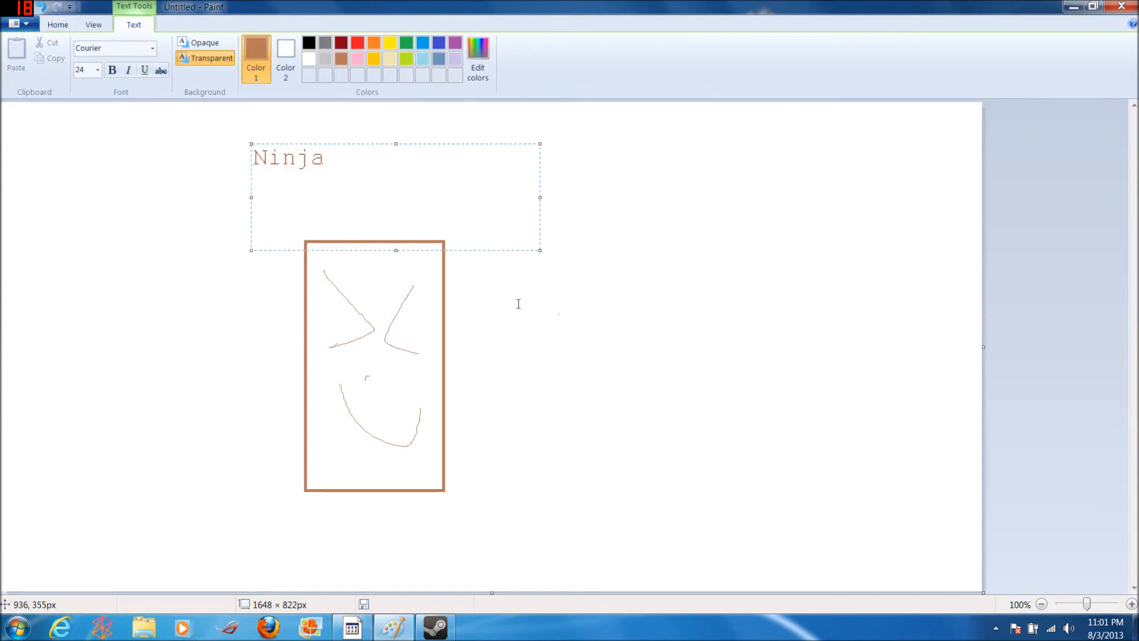
pyautogui.click(599, 348)
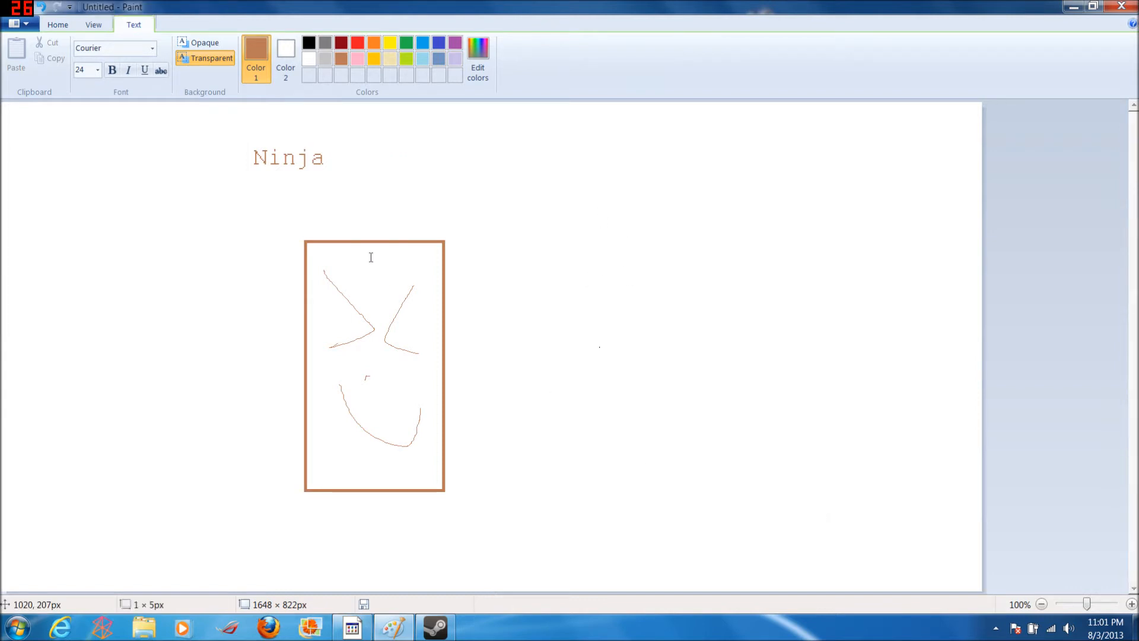
# Step: Create a text box about 644 × 647 px beside the ninja with "Hit>", a dashed line and "Random number > HIT CHANCE"
pyautogui.moveTo(509, 186); pyautogui.dragTo(895, 570)
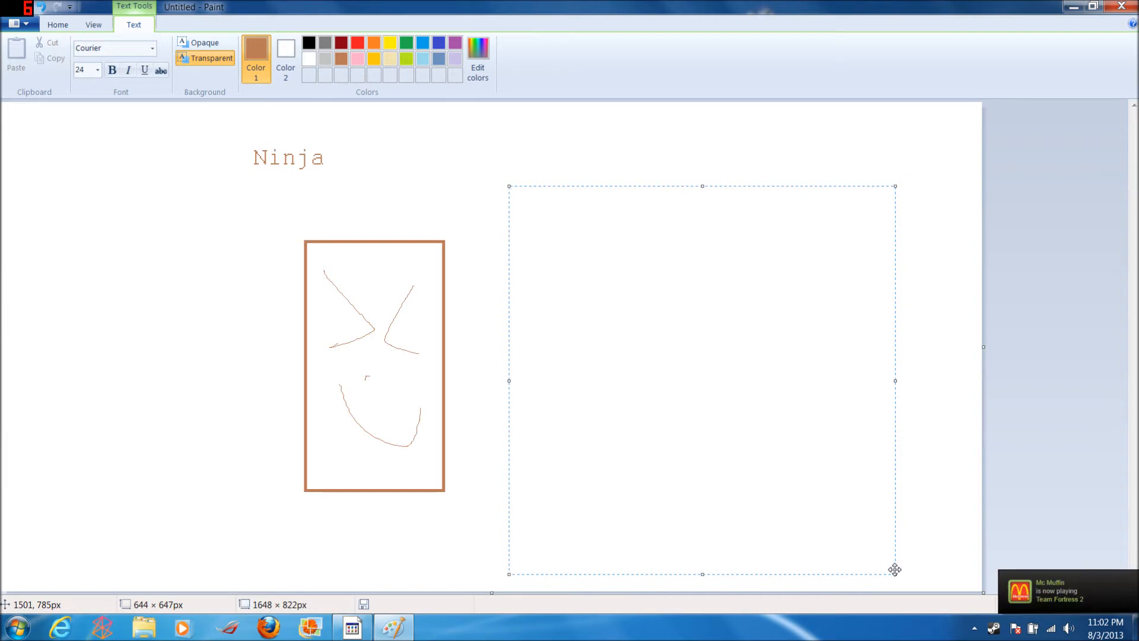
pyautogui.write('Hit')
pyautogui.press('BackSpace')
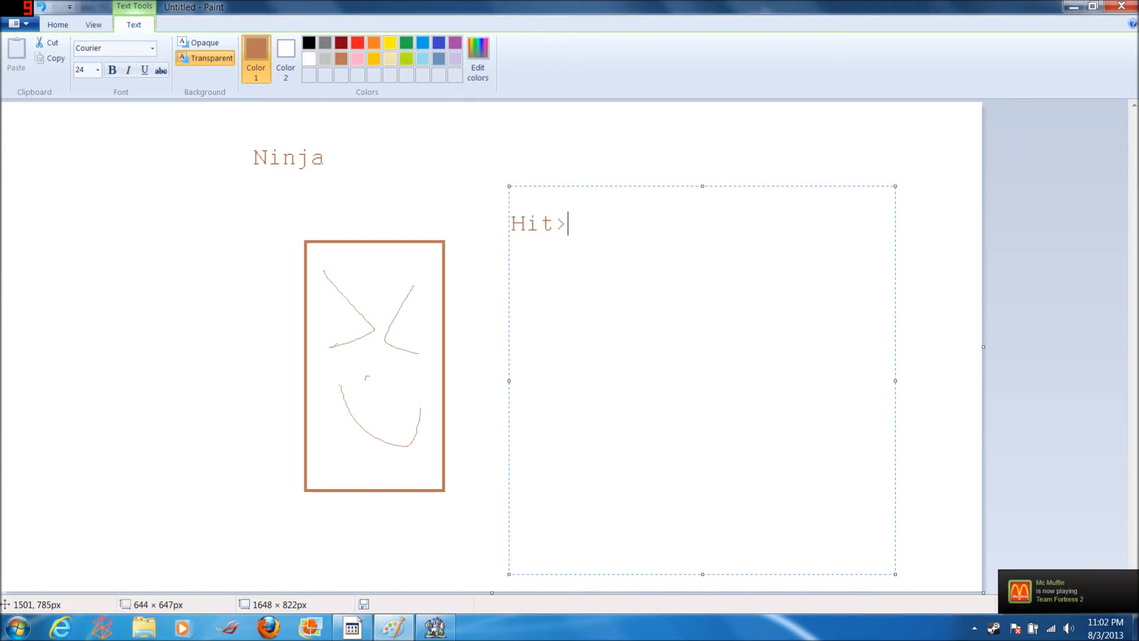
pyautogui.press('BackSpace')
pyautogui.write('-')
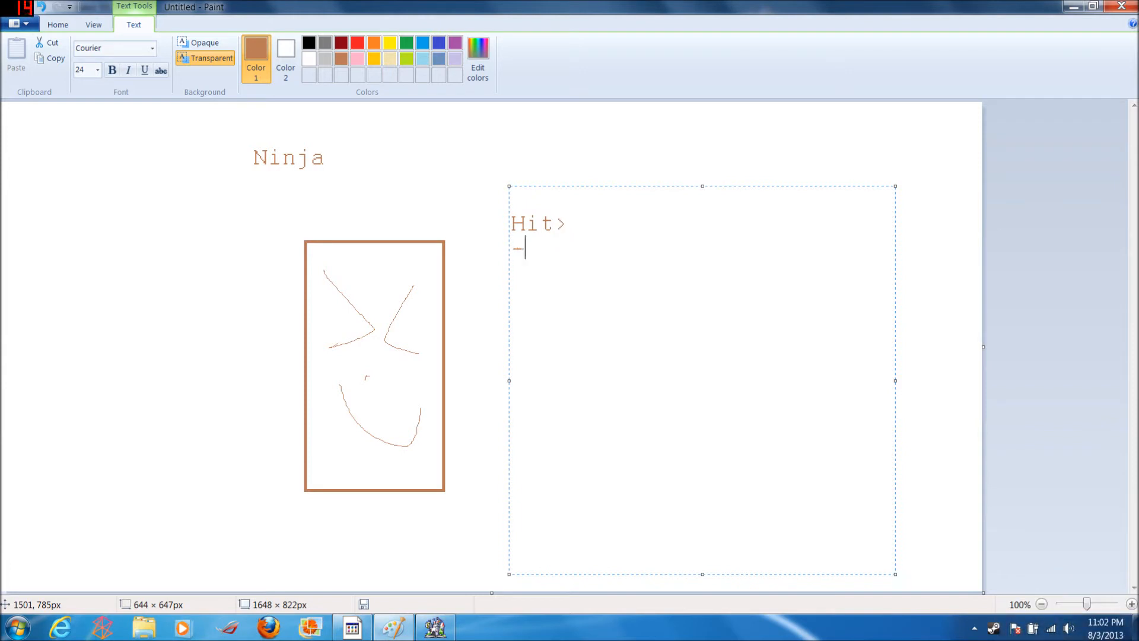
pyautogui.write('-------  R')
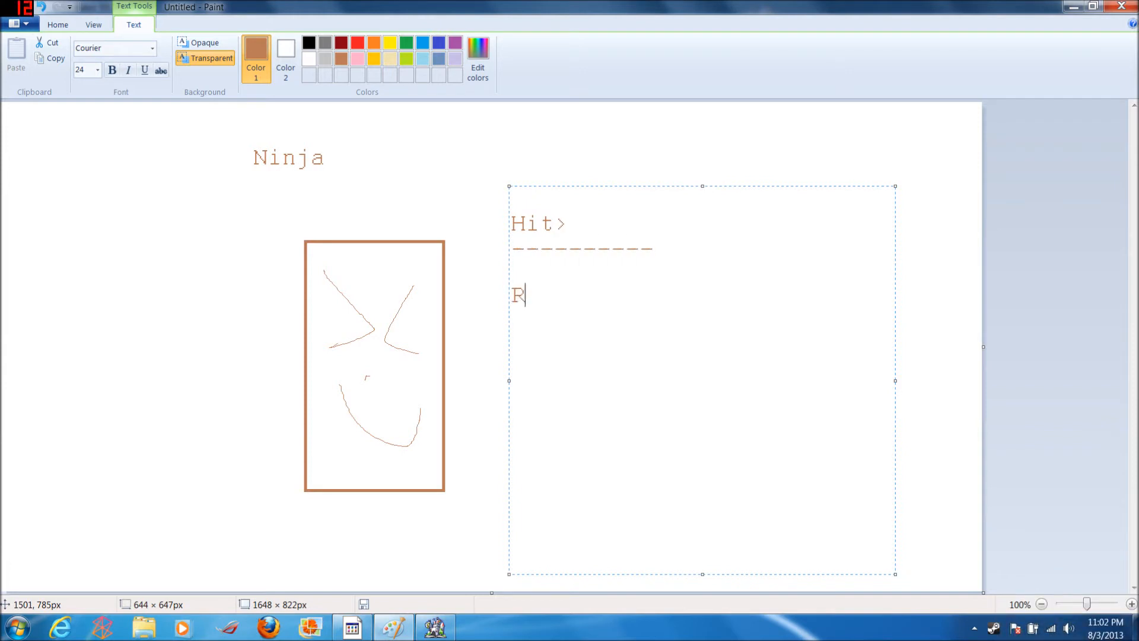
pyautogui.write('andom number > ')
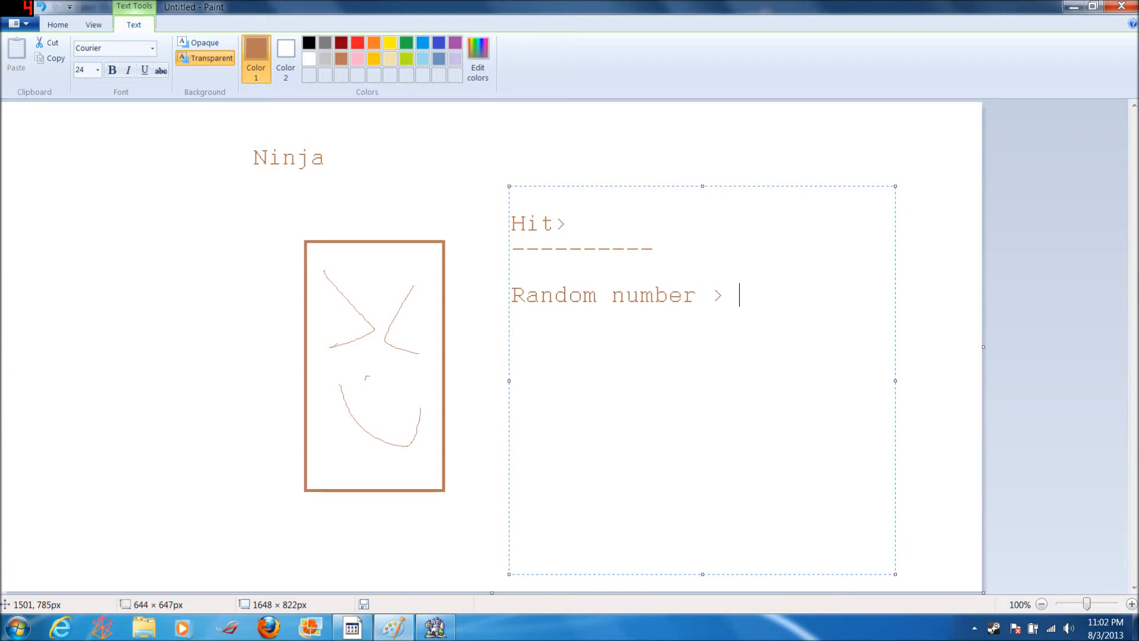
pyautogui.write('HIT CHANCE')
pyautogui.press('Return')
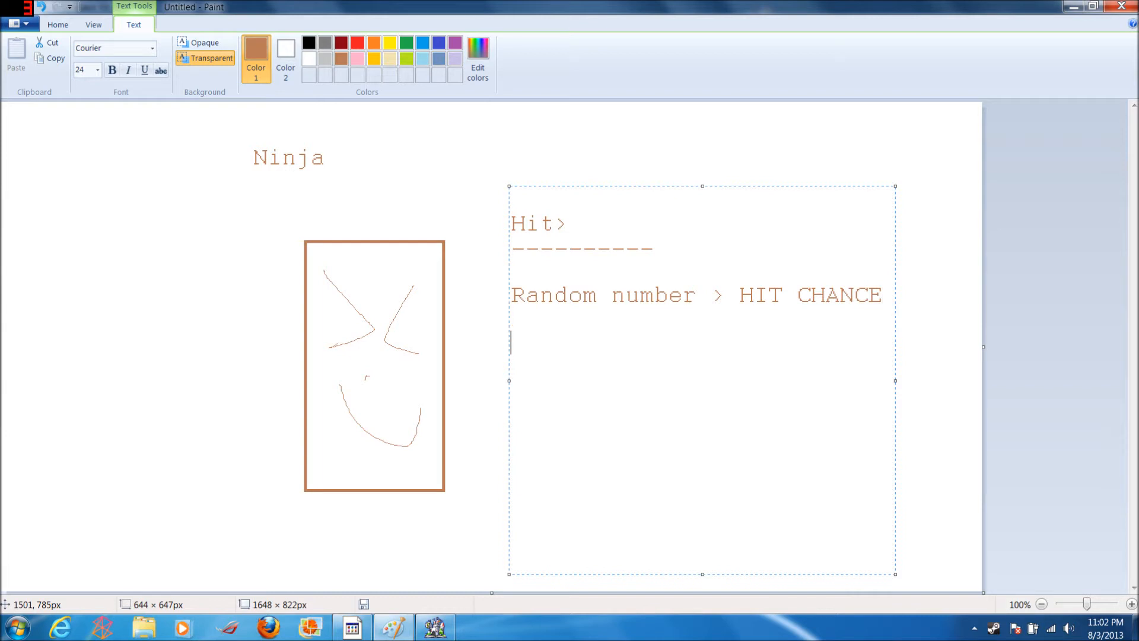
# Step: Add the lines "Conditional Branch-" and "if Hit chance > 80" to the notes
pyautogui.write('Conditional Branch')
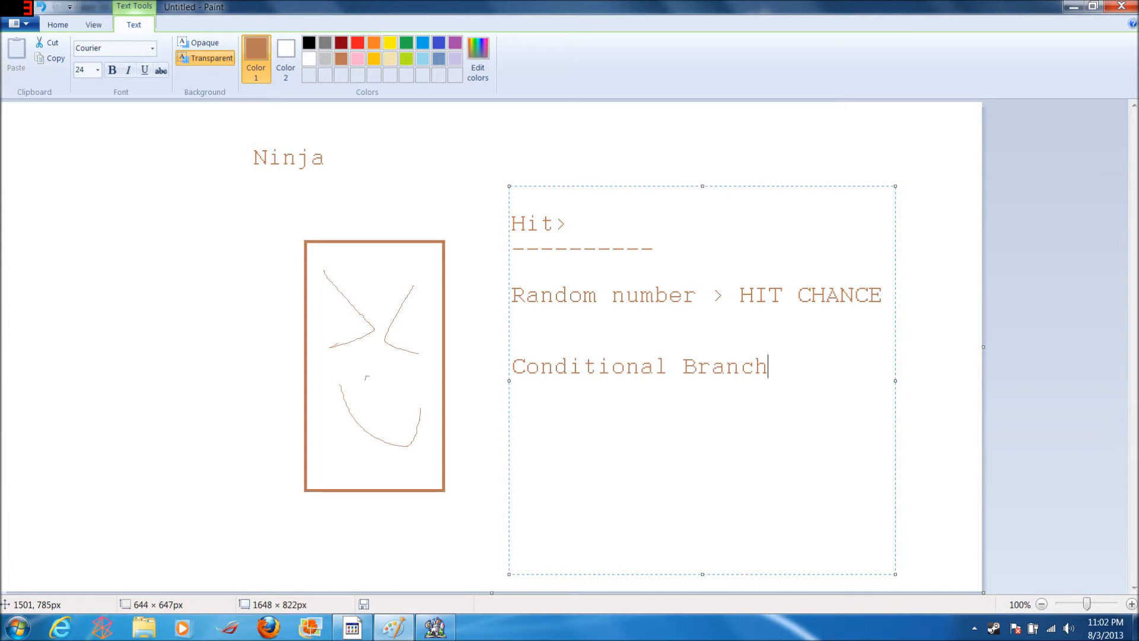
pyautogui.press('Return')
pyautogui.write('ifHIT')
pyautogui.press('BackSpace')
pyautogui.press('BackSpace')
pyautogui.press('BackSpace')
pyautogui.write('Hit chance ')
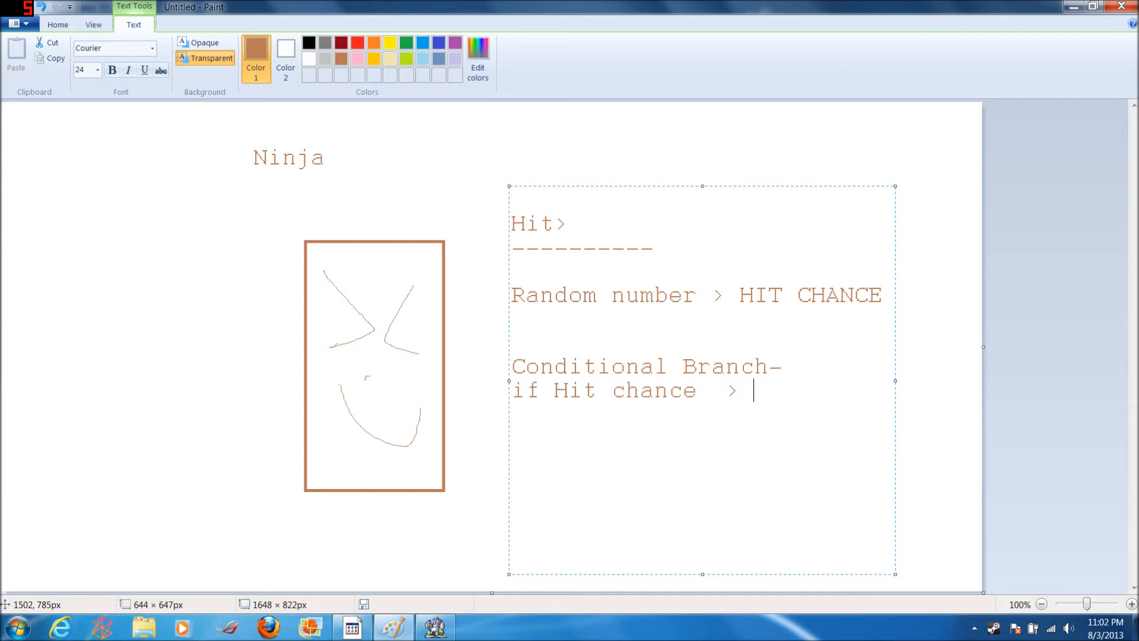
pyautogui.write(' > 80')
pyautogui.press('BackSpace')
# Step: Add the lines "Do damage", "subtract from variable" and "Ninja HP", and insert "1-100" after "Random number"
pyautogui.press('Return')
pyautogui.press('Return')
pyautogui.write('Do damage')
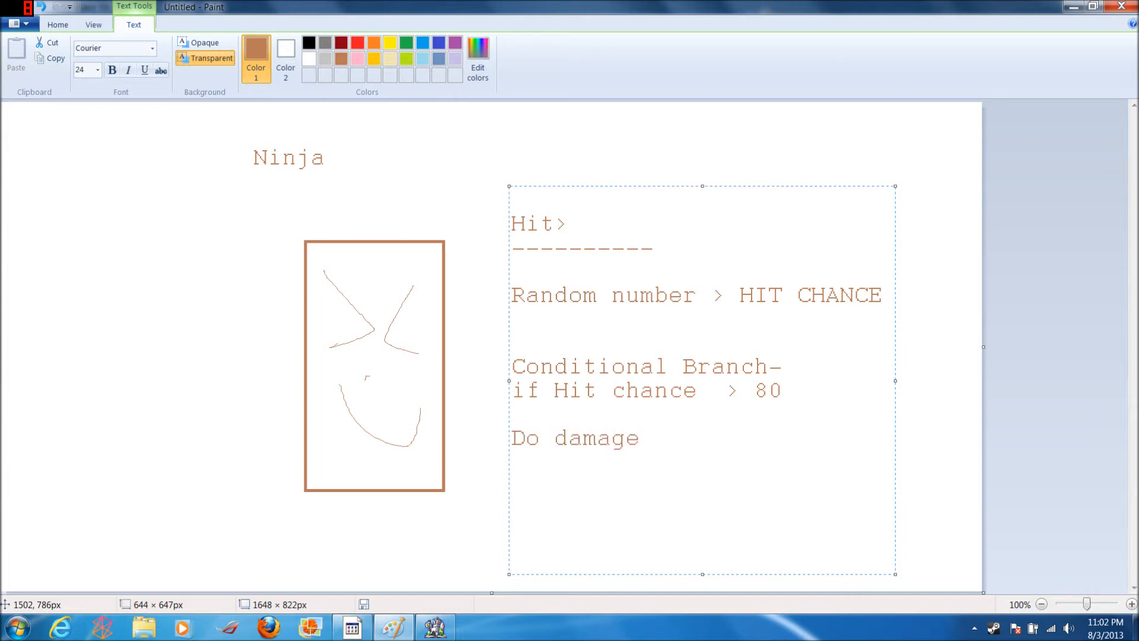
pyautogui.press('BackSpace')
pyautogui.press('BackSpace')
pyautogui.write('subtract from variable Ninja')
pyautogui.press('Return')
pyautogui.write('Ninja HP')
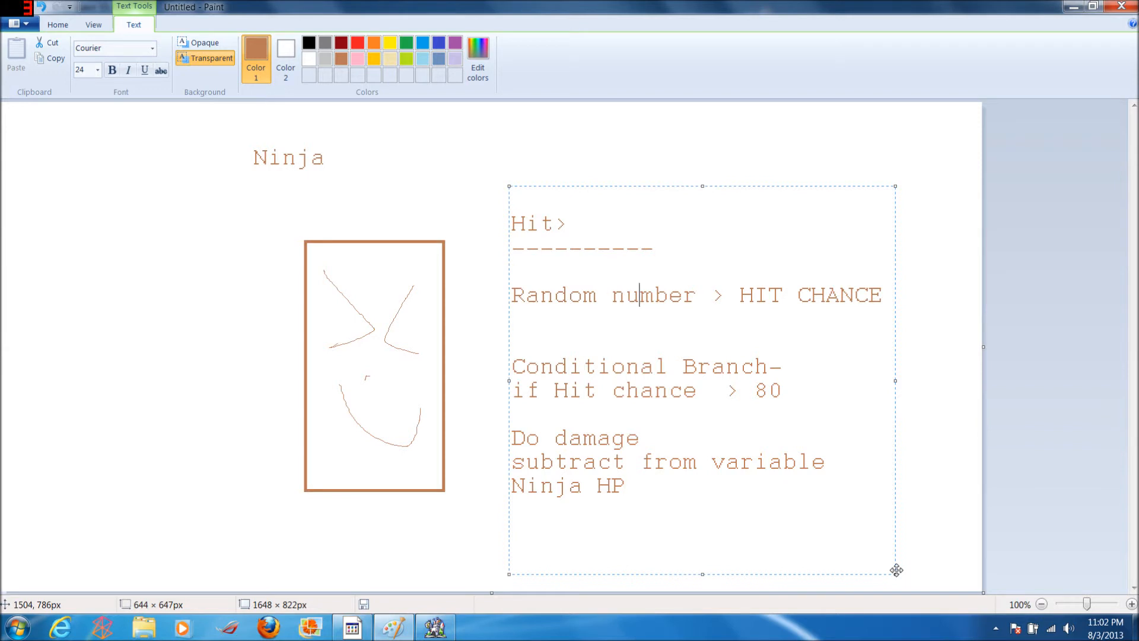
pyautogui.write('1-100')
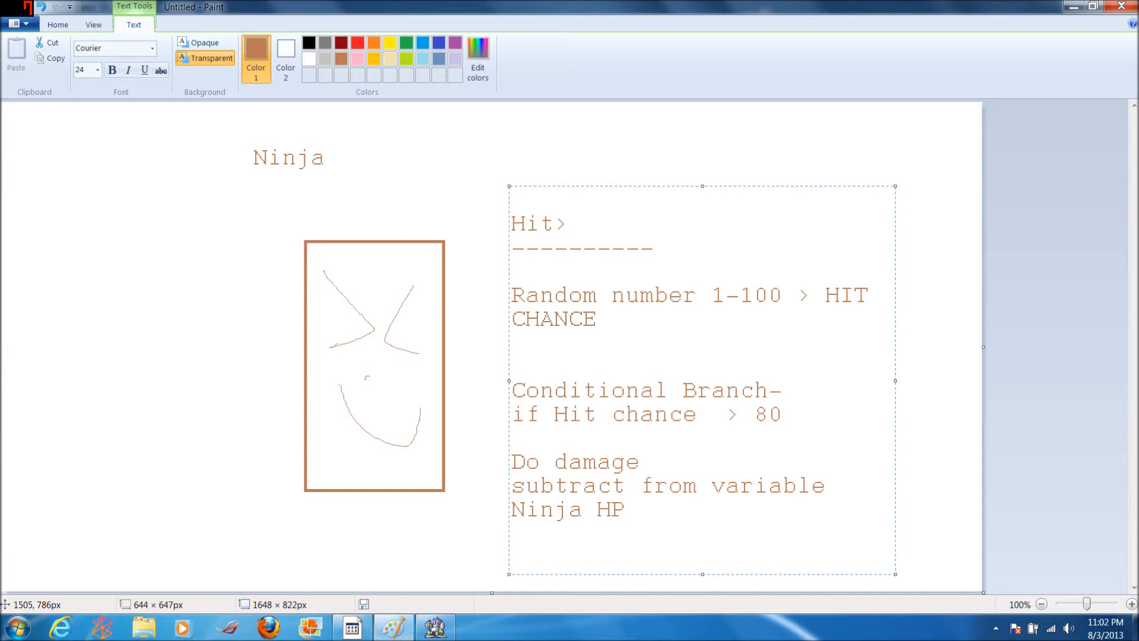
pyautogui.click(492, 230)
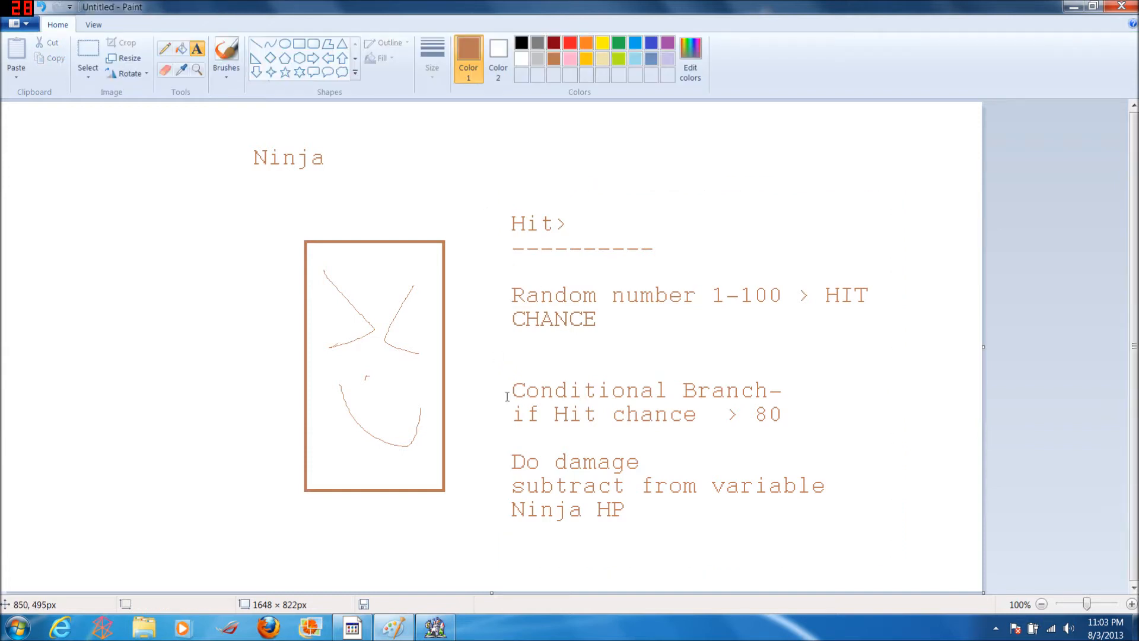
# Step: Outline the hit and random number notes, the "> 80" condition and the damage notes in turn with rectangular selections
pyautogui.click(87, 54)
pyautogui.moveTo(501, 200); pyautogui.dragTo(823, 360)
pyautogui.click(865, 257)
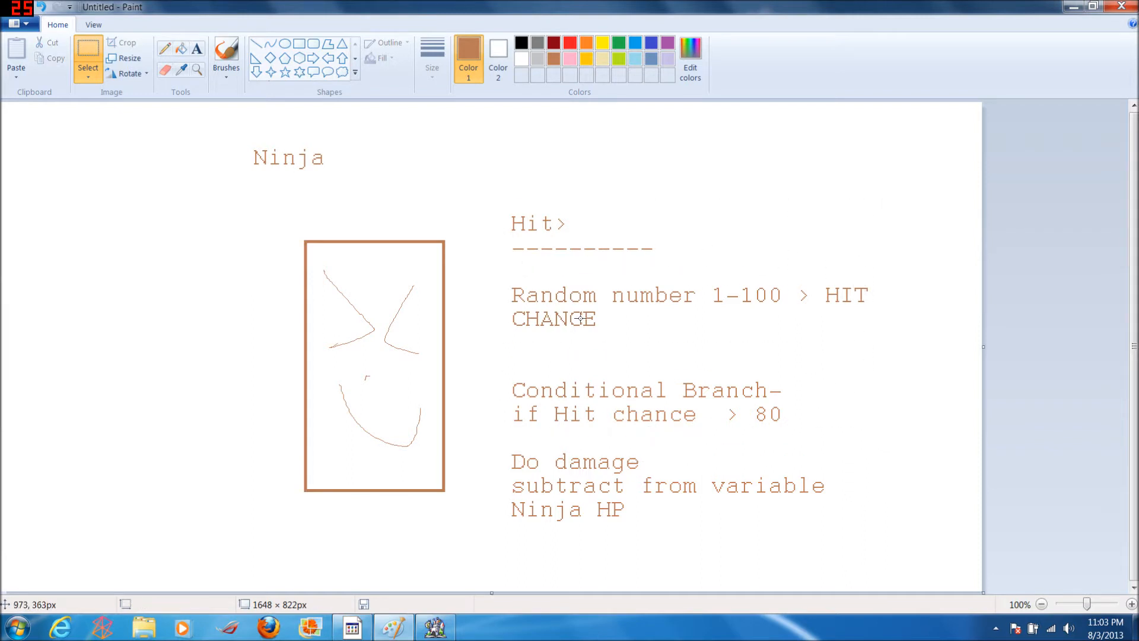
pyautogui.moveTo(506, 267); pyautogui.dragTo(870, 365)
pyautogui.click(890, 425)
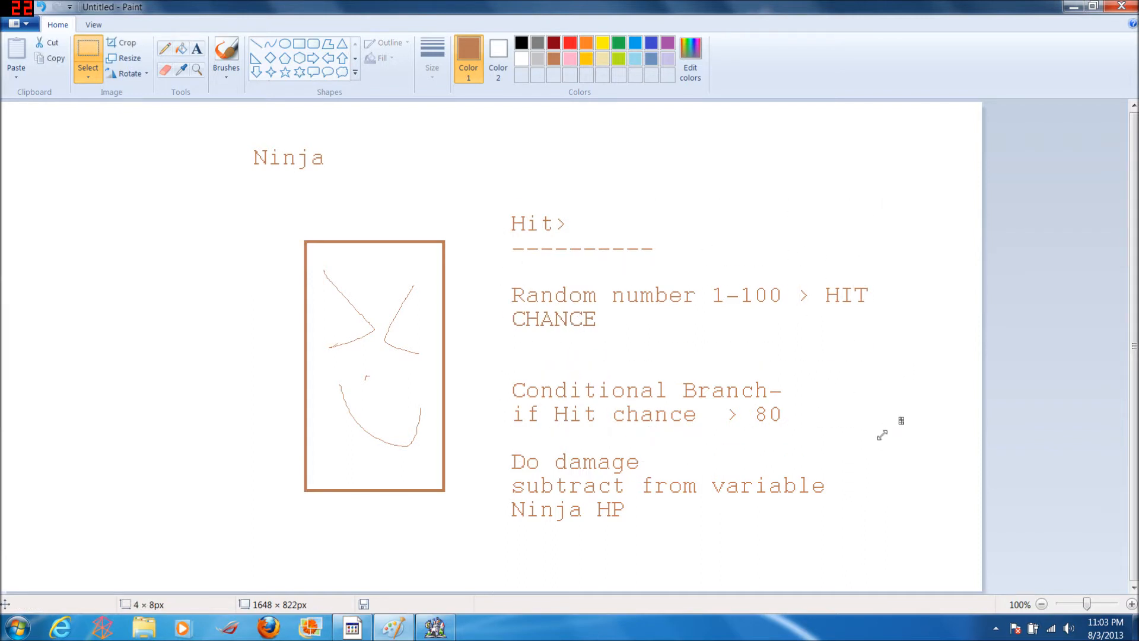
pyautogui.moveTo(483, 247); pyautogui.dragTo(911, 351)
pyautogui.click(920, 425)
pyautogui.moveTo(719, 401); pyautogui.dragTo(837, 447)
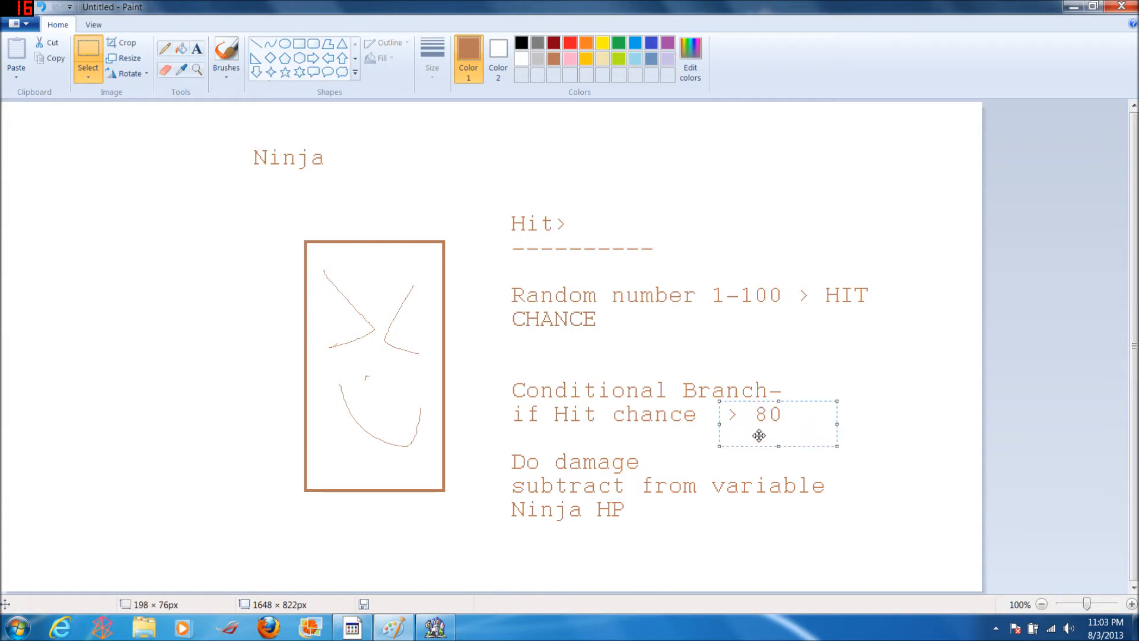
pyautogui.click(518, 259)
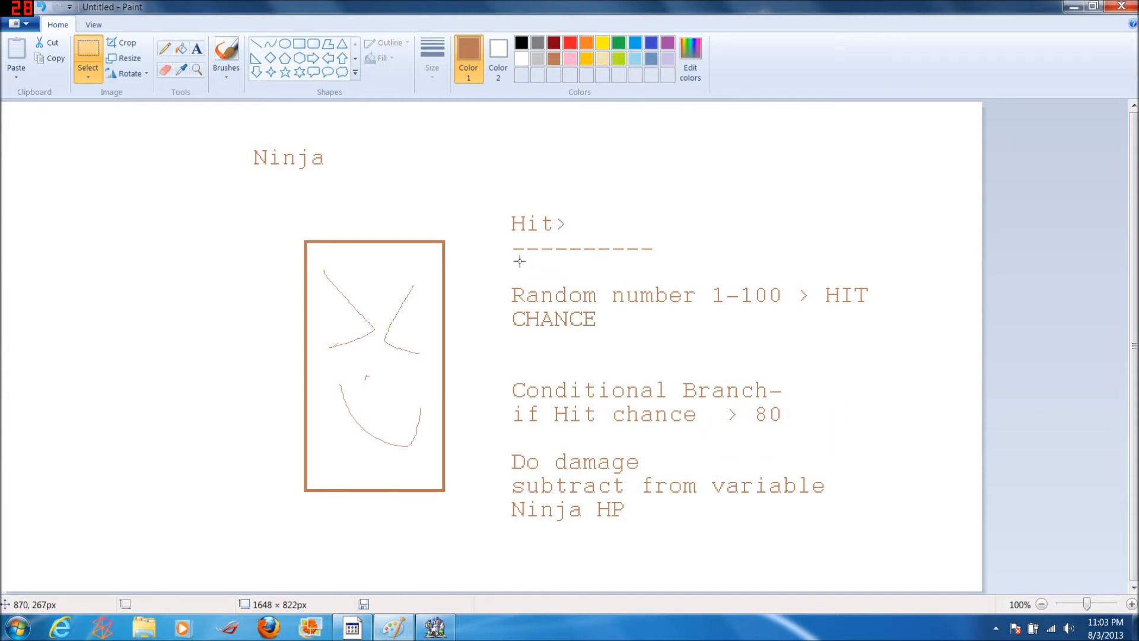
pyautogui.moveTo(474, 426); pyautogui.dragTo(815, 568)
pyautogui.click(577, 364)
# Step: Add a text box below the damage notes reading "Else" and "Do no damage"
pyautogui.click(197, 48)
pyautogui.click(492, 534)
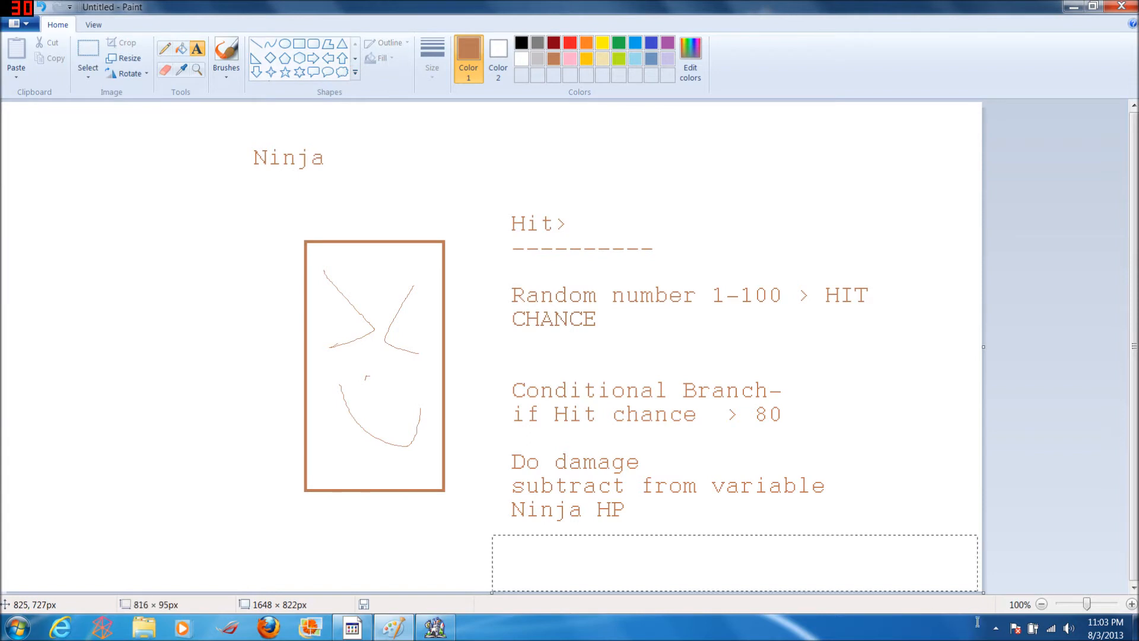
pyautogui.write('Else')
pyautogui.press('Return')
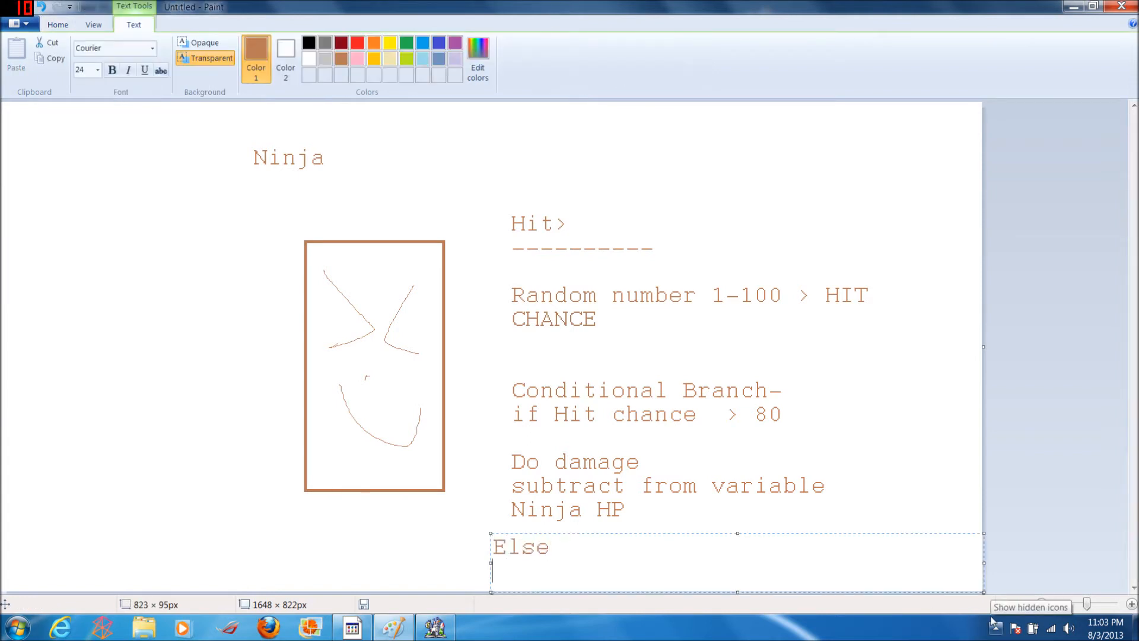
pyautogui.write('Do no damage')
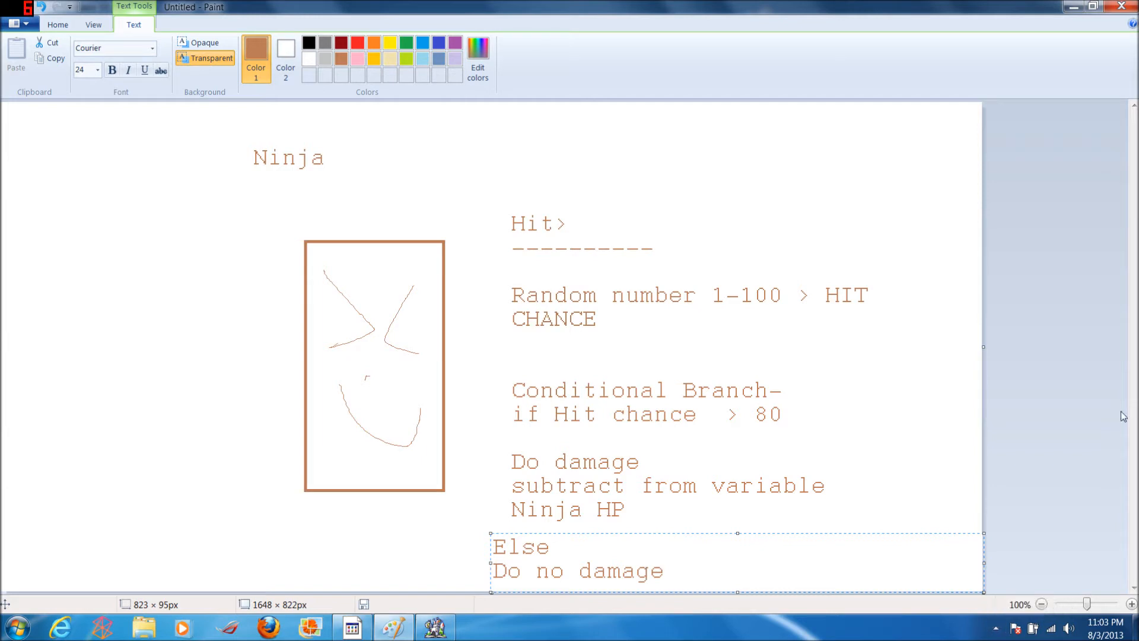
# Step: Delete the ninja drawing and all the notes from the canvas
pyautogui.click(88, 53)
pyautogui.moveTo(230, 128); pyautogui.dragTo(789, 600)
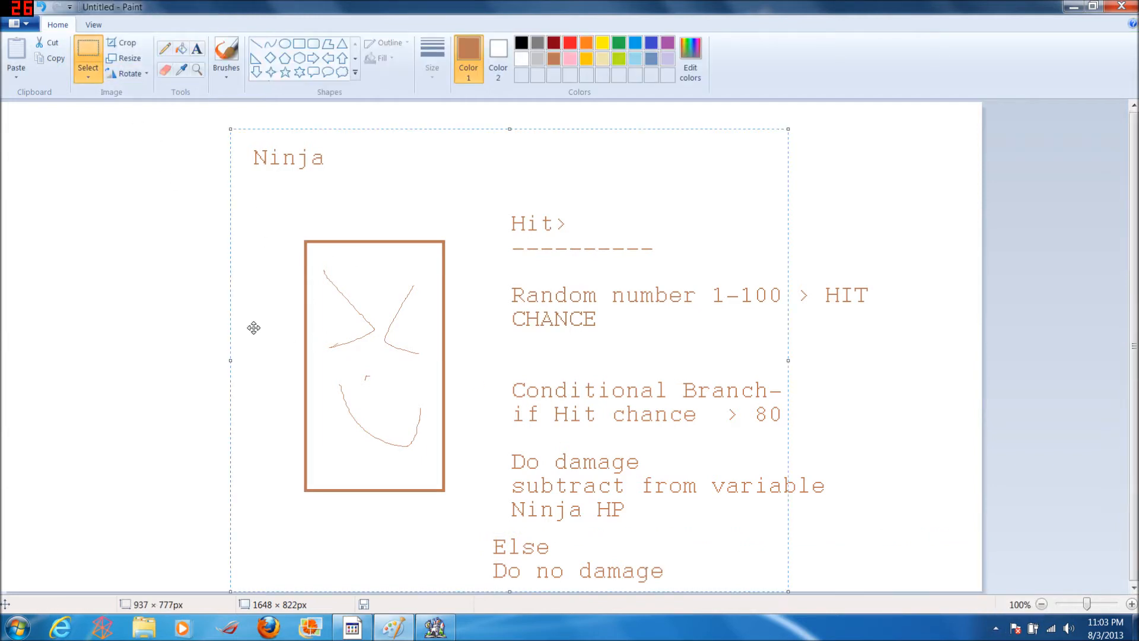
pyautogui.press('Delete')
pyautogui.moveTo(571, 129); pyautogui.dragTo(1135, 629)
pyautogui.press('Delete')
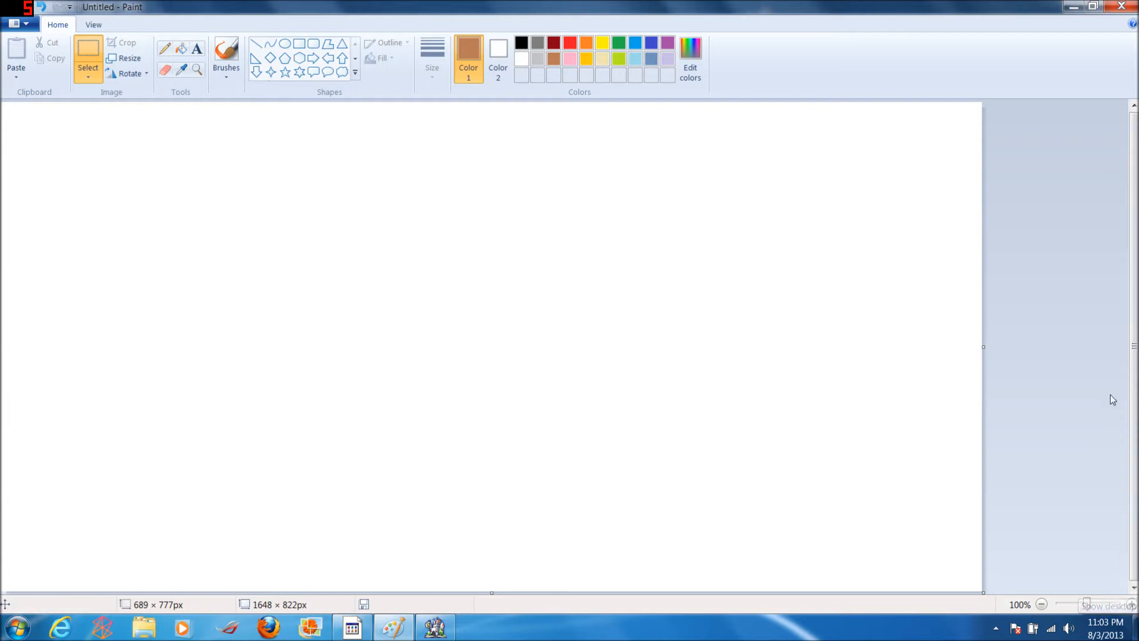
# Step: Draw four dark red circles in a row descending across the canvas, the last about 276 px wide
pyautogui.click(286, 45)
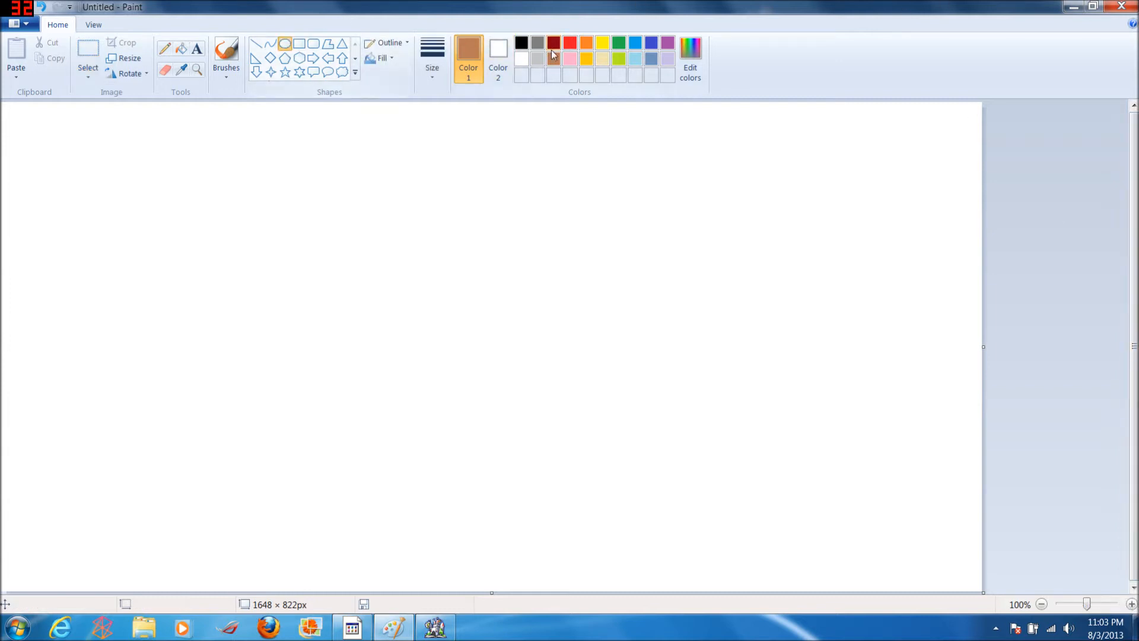
pyautogui.click(554, 43)
pyautogui.keyDown('shift'); pyautogui.moveTo(94, 215); pyautogui.dragTo(223, 321); pyautogui.keyUp('shift')
pyautogui.click(349, 252)
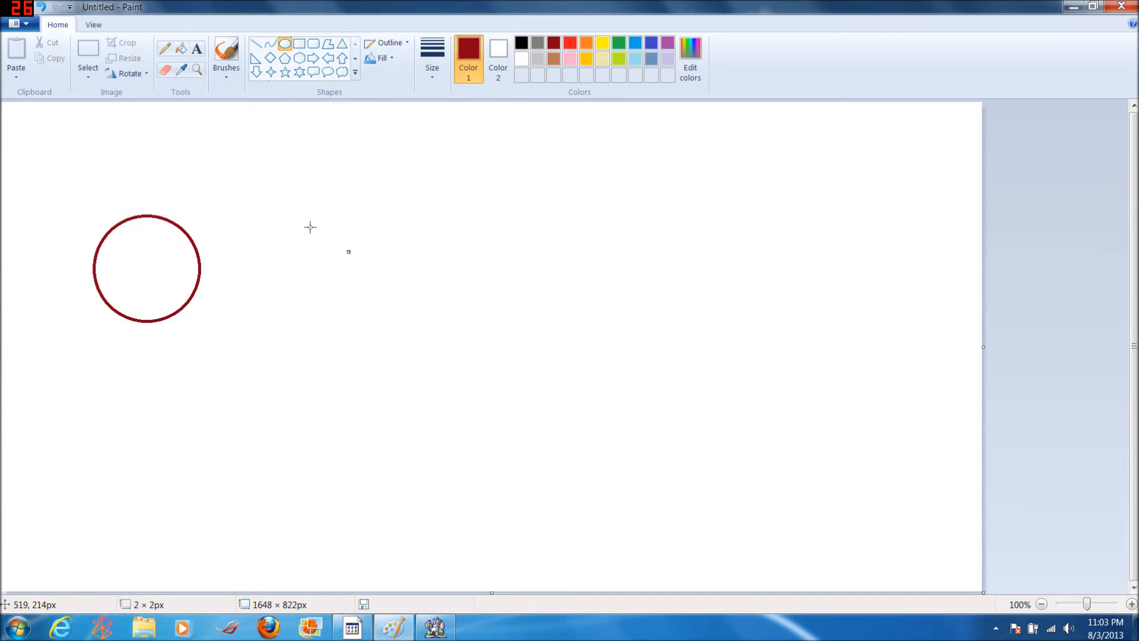
pyautogui.keyDown('shift'); pyautogui.moveTo(309, 225); pyautogui.dragTo(453, 354); pyautogui.keyUp('shift')
pyautogui.keyDown('shift'); pyautogui.moveTo(547, 264); pyautogui.dragTo(690, 371); pyautogui.keyUp('shift')
pyautogui.click(828, 439)
pyautogui.keyDown('shift'); pyautogui.moveTo(787, 380); pyautogui.dragTo(961, 542); pyautogui.keyUp('shift')
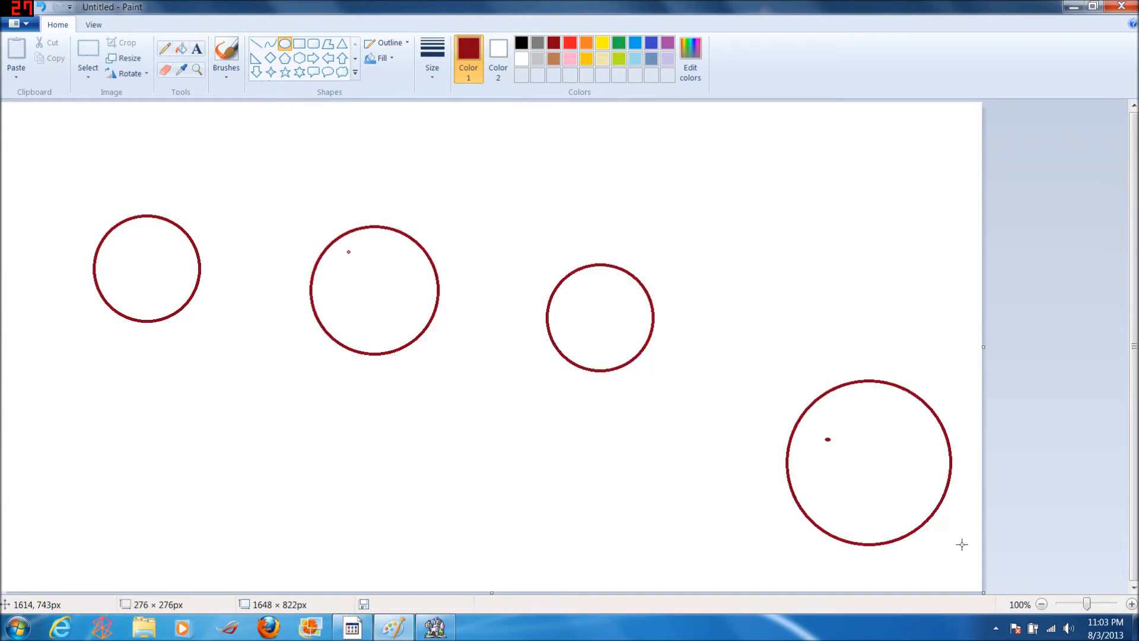
# Step: Replace the last circle in the row with a dark red ellipse about 271 × 258 px, placed slightly higher
pyautogui.click(570, 59)
pyautogui.moveTo(111, 427); pyautogui.dragTo(290, 593)
pyautogui.press('Escape')
pyautogui.hotkey('ctrl', 'z')
pyautogui.click(553, 43)
pyautogui.moveTo(744, 319); pyautogui.dragTo(906, 473)
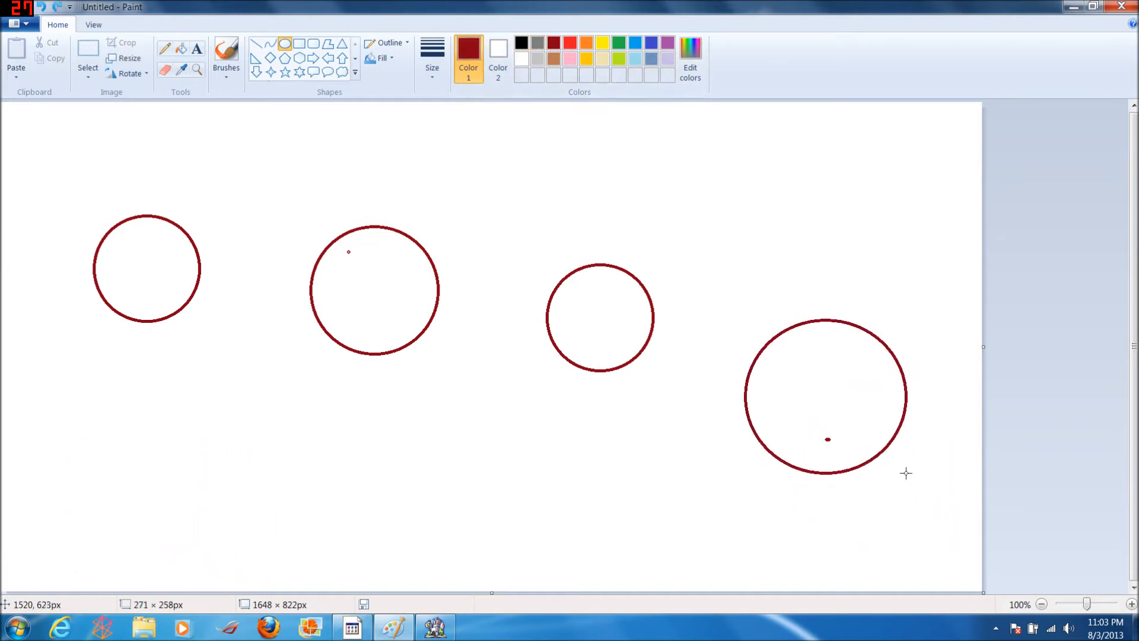
pyautogui.click(574, 163)
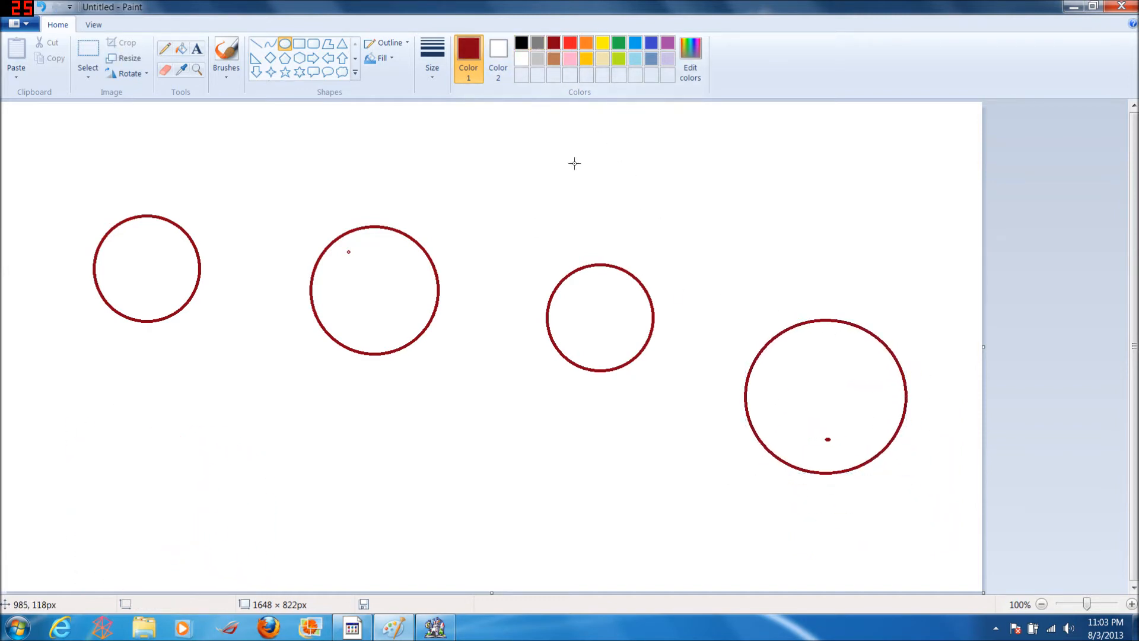
# Step: Draw a pink circle about 356 px wide below the gap between the second and third circles
pyautogui.click(569, 58)
pyautogui.moveTo(76, 429); pyautogui.dragTo(600, 638)
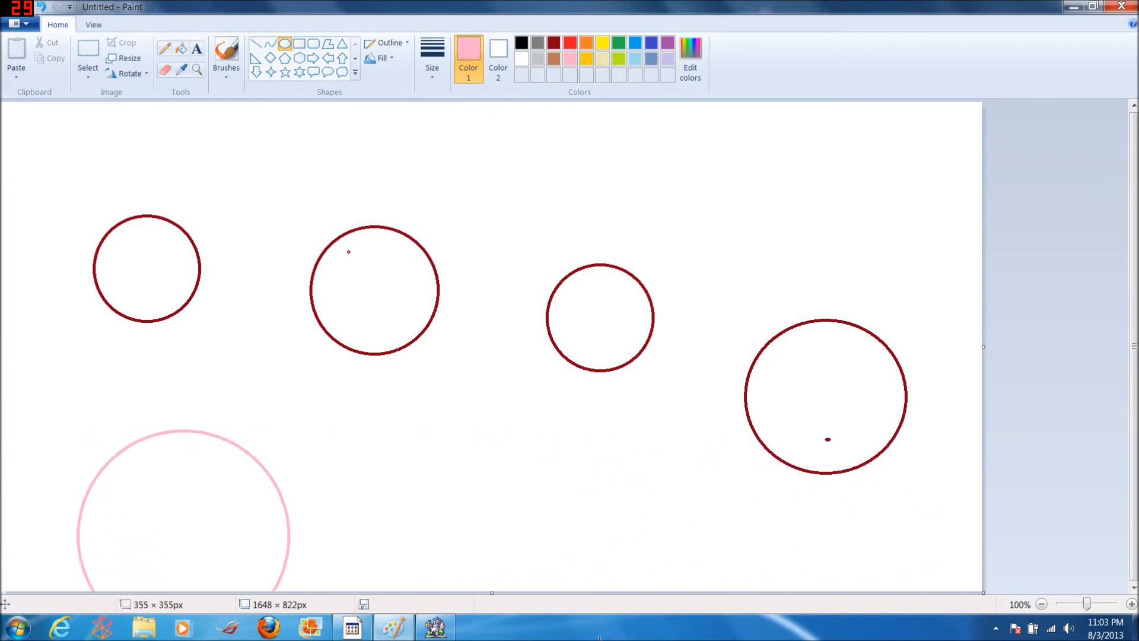
pyautogui.press('Escape')
pyautogui.moveTo(59, 134); pyautogui.dragTo(852, 494)
pyautogui.press('Escape')
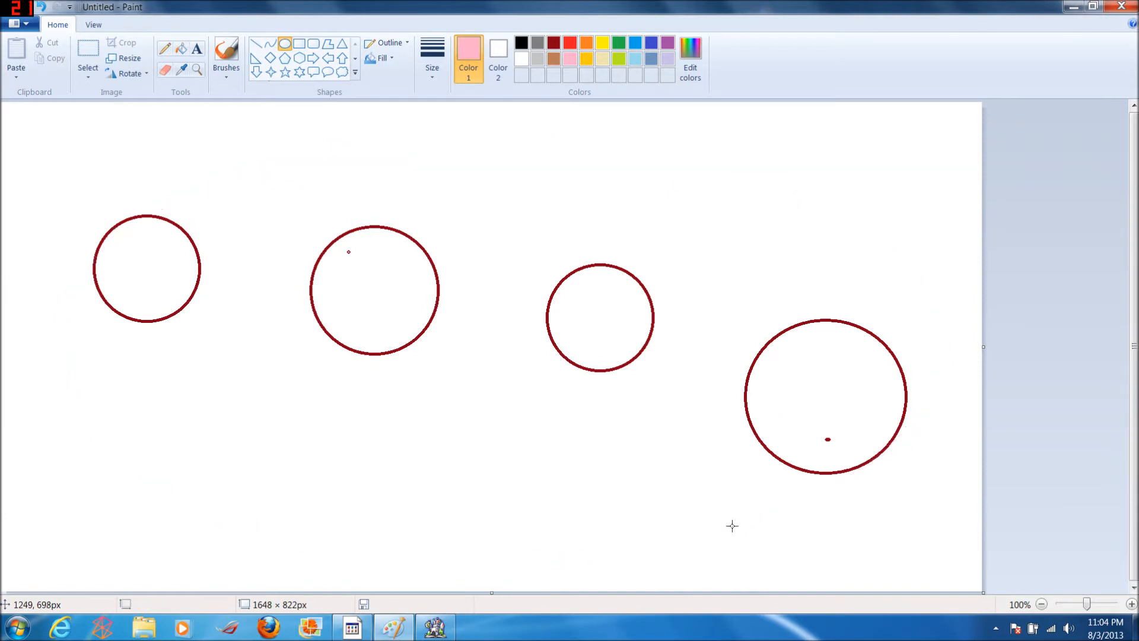
pyautogui.moveTo(323, 407); pyautogui.dragTo(540, 614)
# Step: Connect the four dark red circles in sequence with black straight lines, and link the last one to the pink circle
pyautogui.click(256, 44)
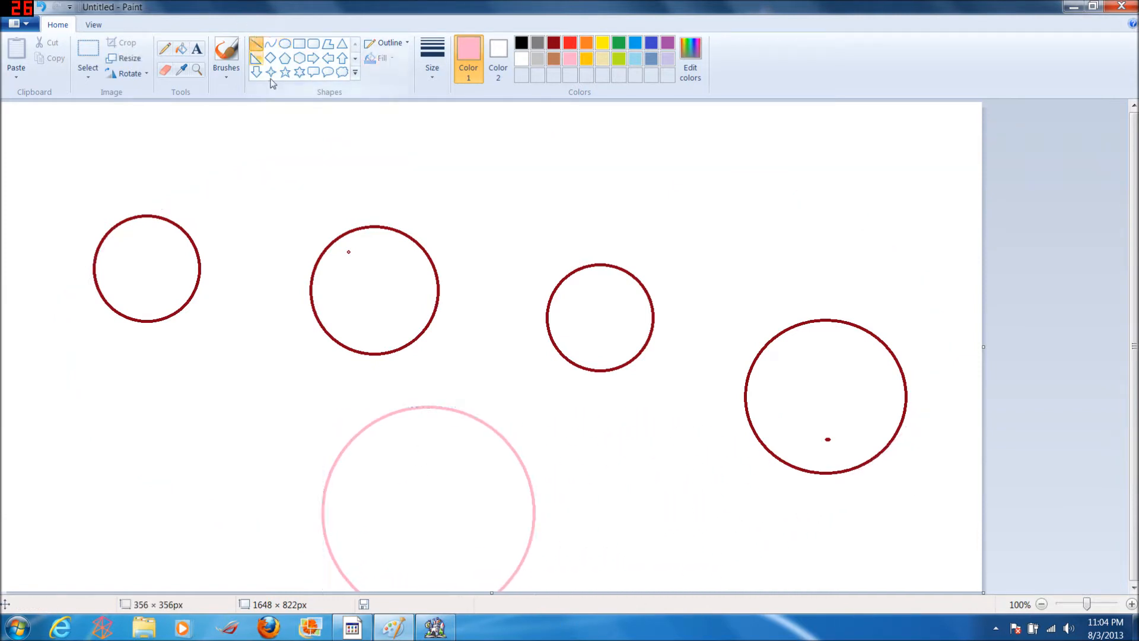
pyautogui.click(523, 44)
pyautogui.moveTo(200, 266); pyautogui.dragTo(310, 275)
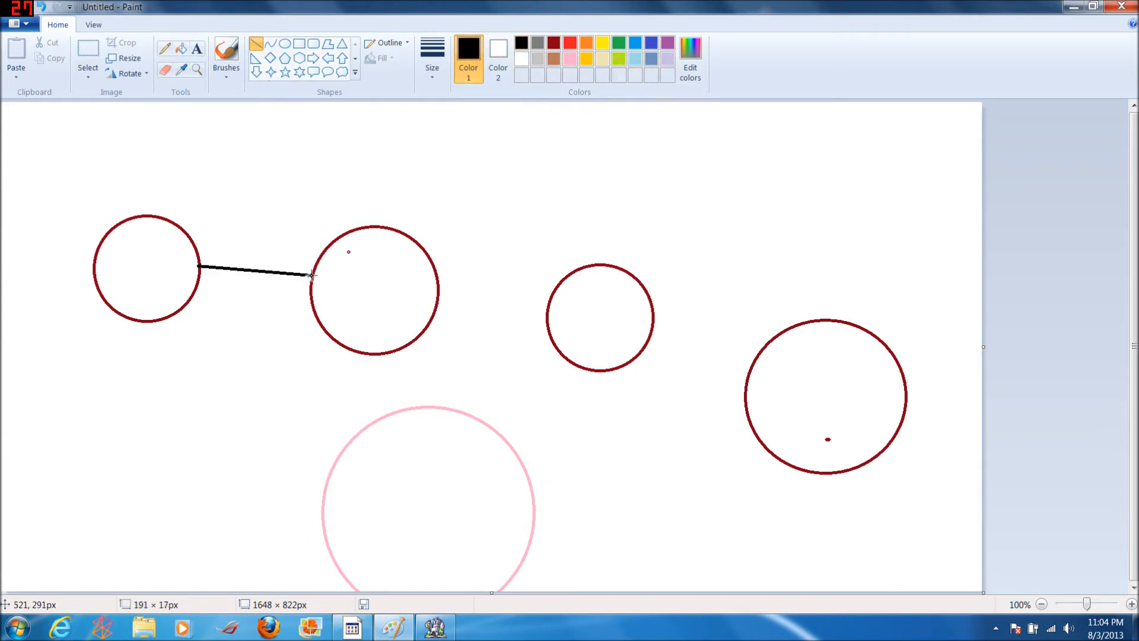
pyautogui.moveTo(435, 293); pyautogui.dragTo(546, 298)
pyautogui.moveTo(652, 320); pyautogui.dragTo(756, 361)
pyautogui.moveTo(788, 468); pyautogui.dragTo(533, 506)
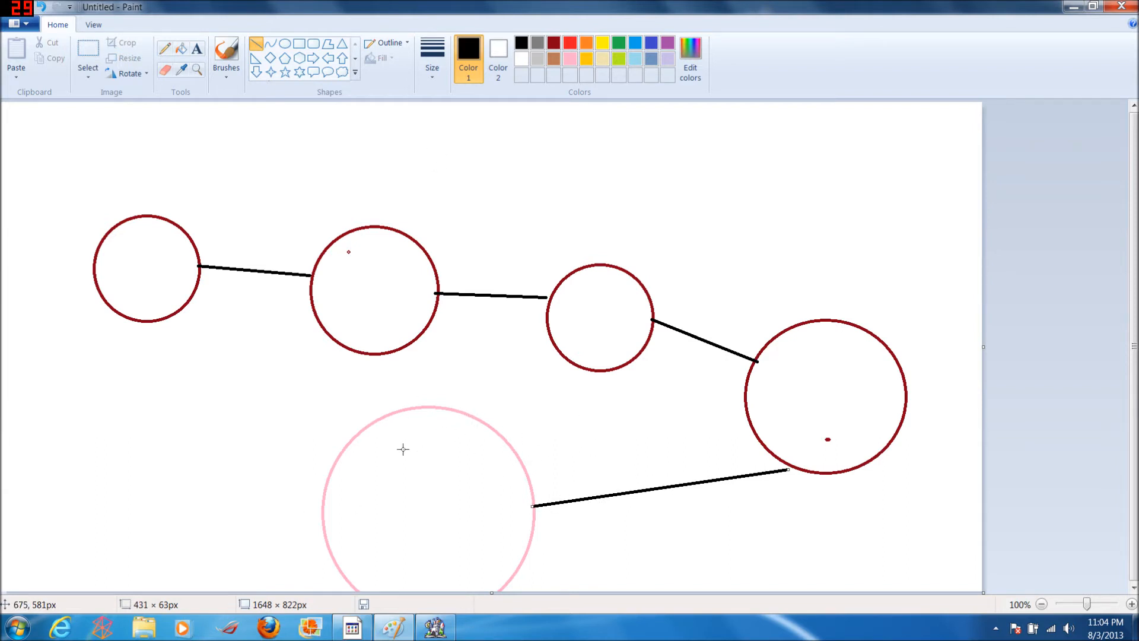
# Step: Add the text "sum of outcome" just above the pink circle
pyautogui.click(197, 48)
pyautogui.moveTo(346, 377); pyautogui.dragTo(635, 423)
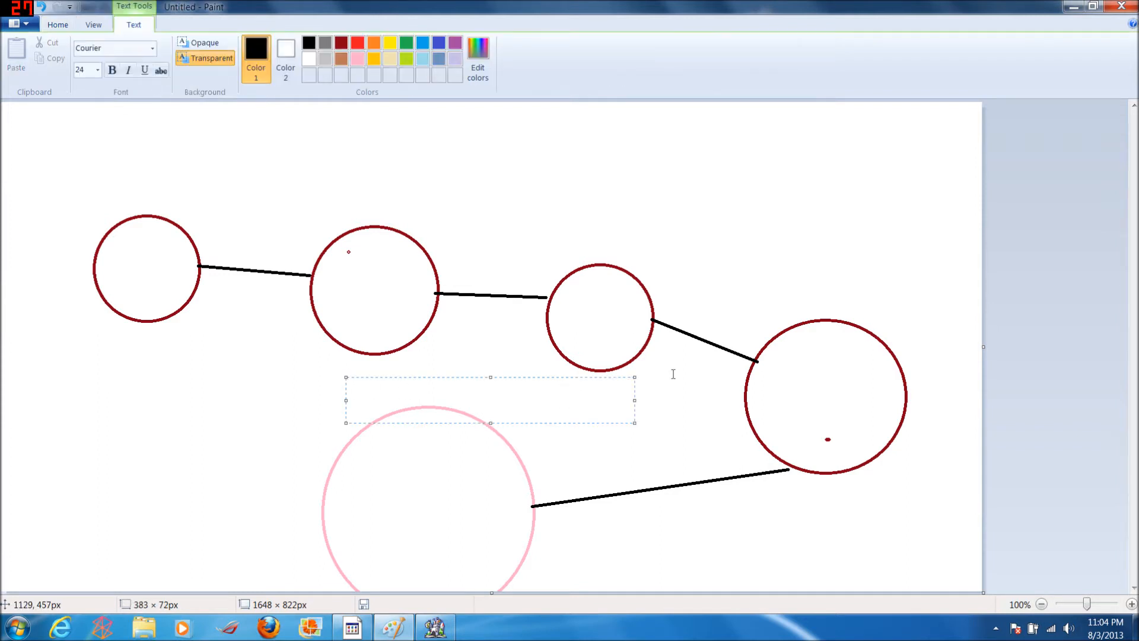
pyautogui.write('sum of outcome')
pyautogui.click(532, 219)
# Step: Divide the pink circle into three bands with two nearly horizontal black lines
pyautogui.click(256, 45)
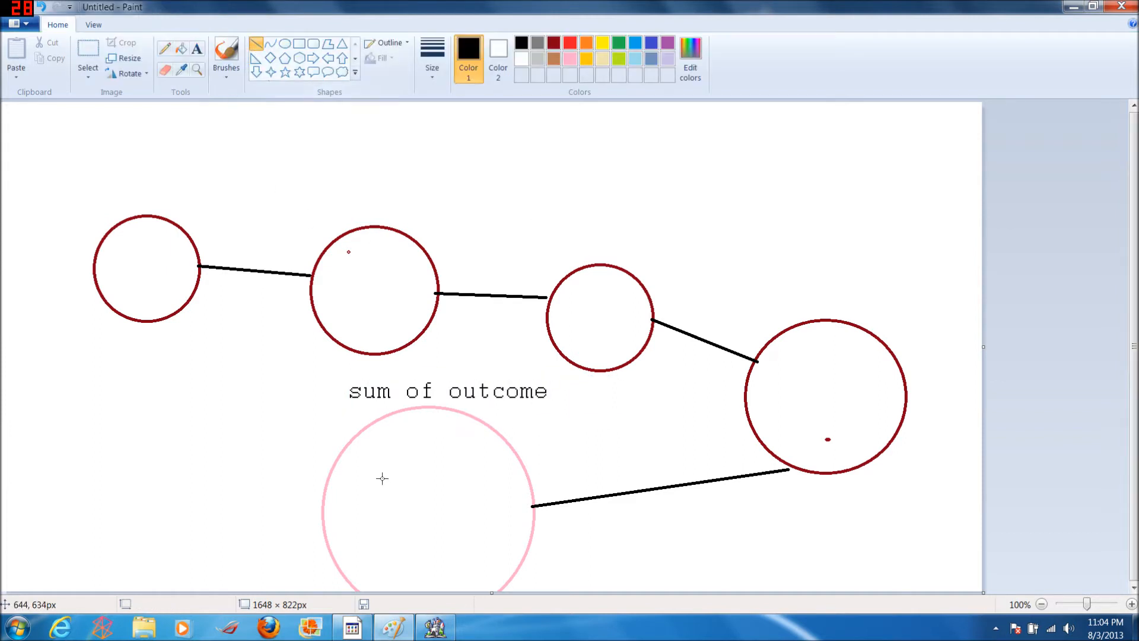
pyautogui.moveTo(332, 469)
pyautogui.mouseDown()
pyautogui.moveTo(470, 448)
pyautogui.moveTo(517, 459)
pyautogui.mouseUp()
pyautogui.moveTo(325, 540)
pyautogui.mouseDown()
pyautogui.moveTo(514, 508)
pyautogui.moveTo(534, 526)
pyautogui.mouseUp()
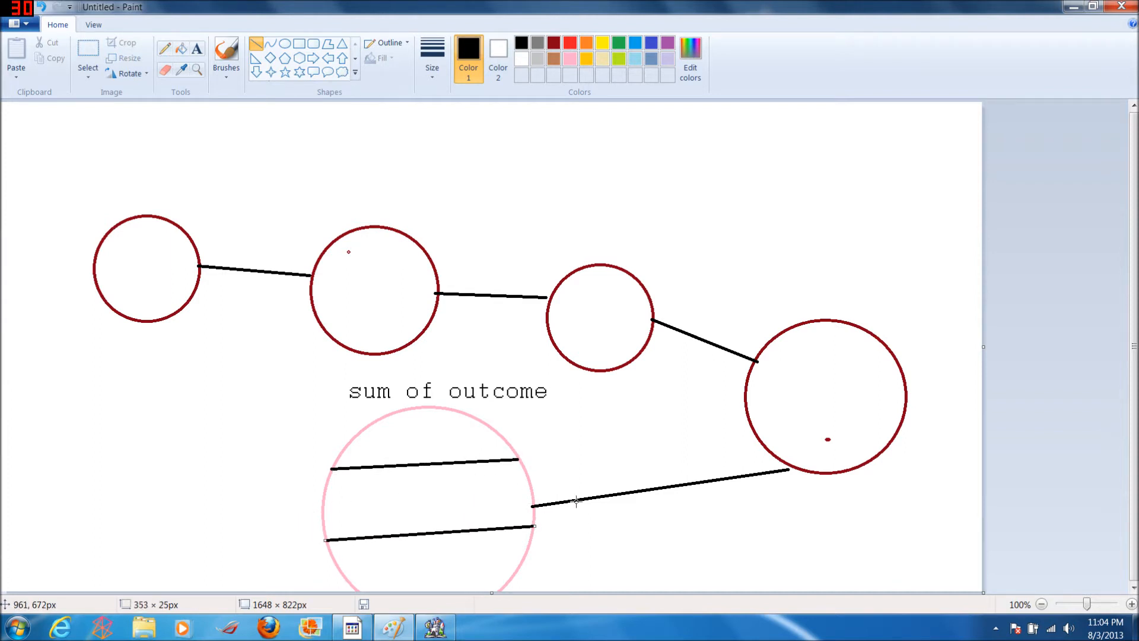
# Step: Erase a short piece of the connecting line beside the pink circle and start a text box inside that circle
pyautogui.click(165, 69)
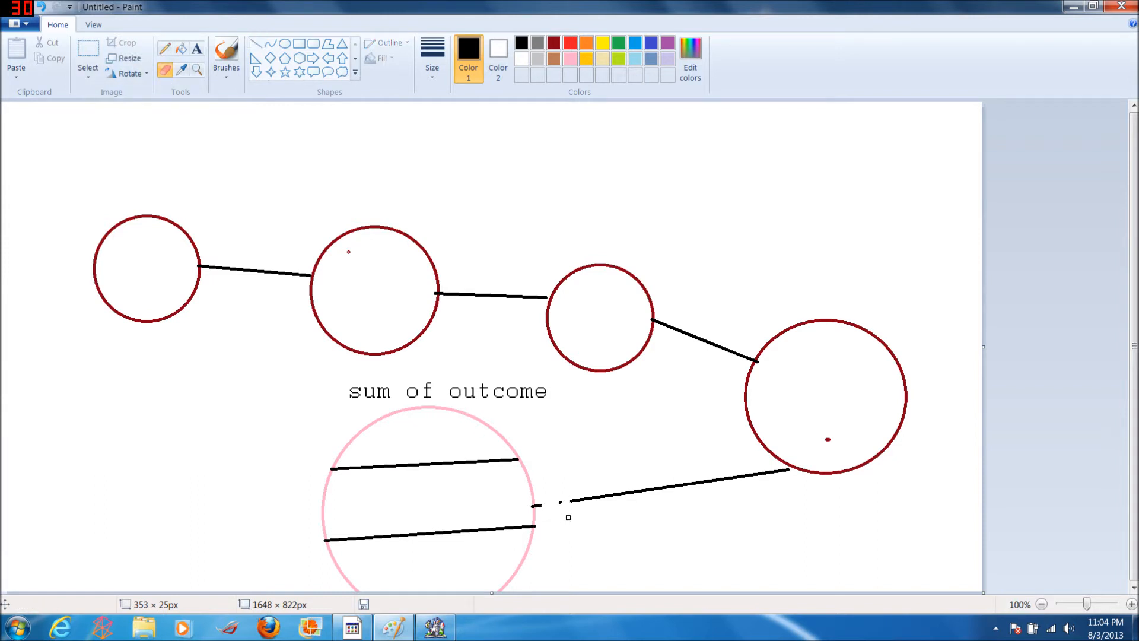
pyautogui.click(197, 48)
pyautogui.moveTo(505, 590); pyautogui.dragTo(381, 423)
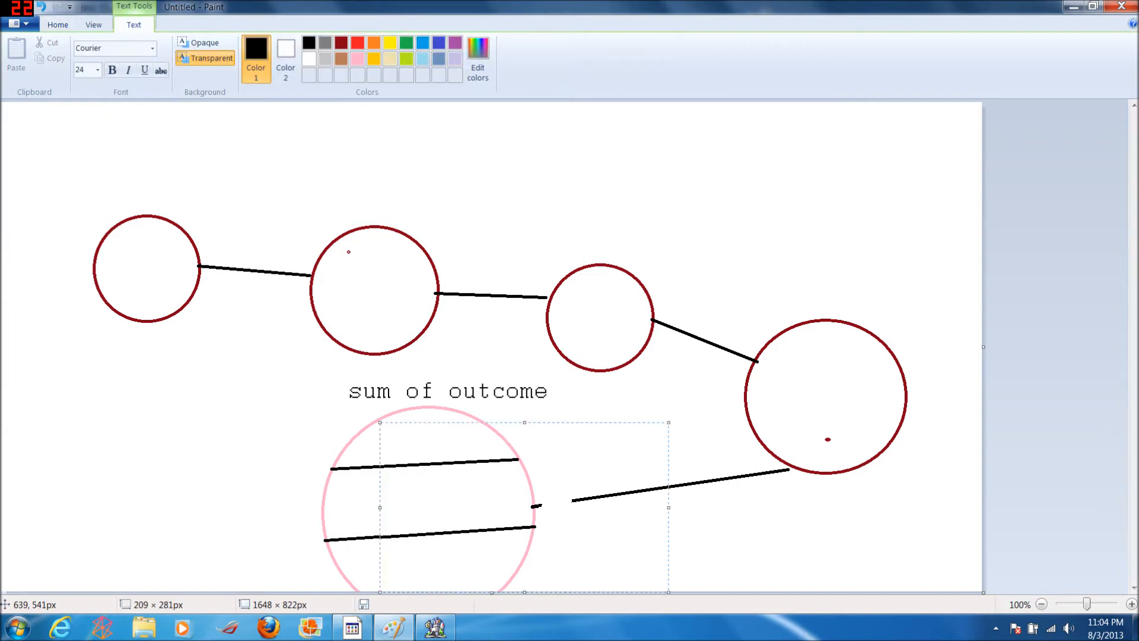
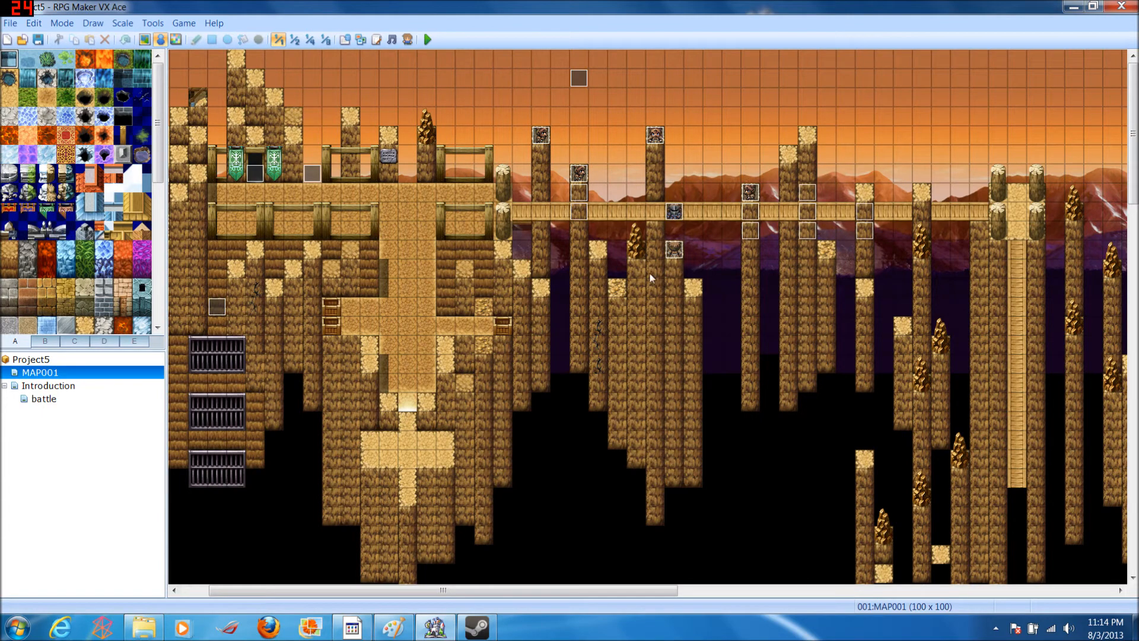
# Step: In RPG Maker VX Ace, create a new project named "tutor"
pyautogui.click(13, 40)
pyautogui.write('tutor')
pyautogui.press('Return')
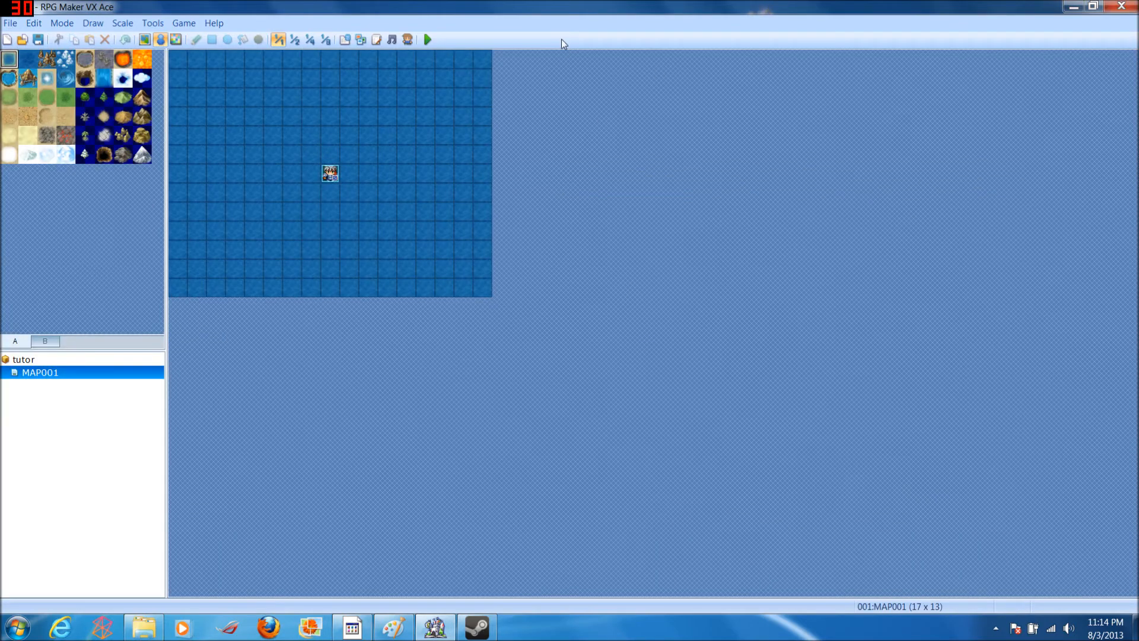
# Step: Cover the whole of MAP001 with the sandy ground tile using filled rectangles
pyautogui.click(27, 117)
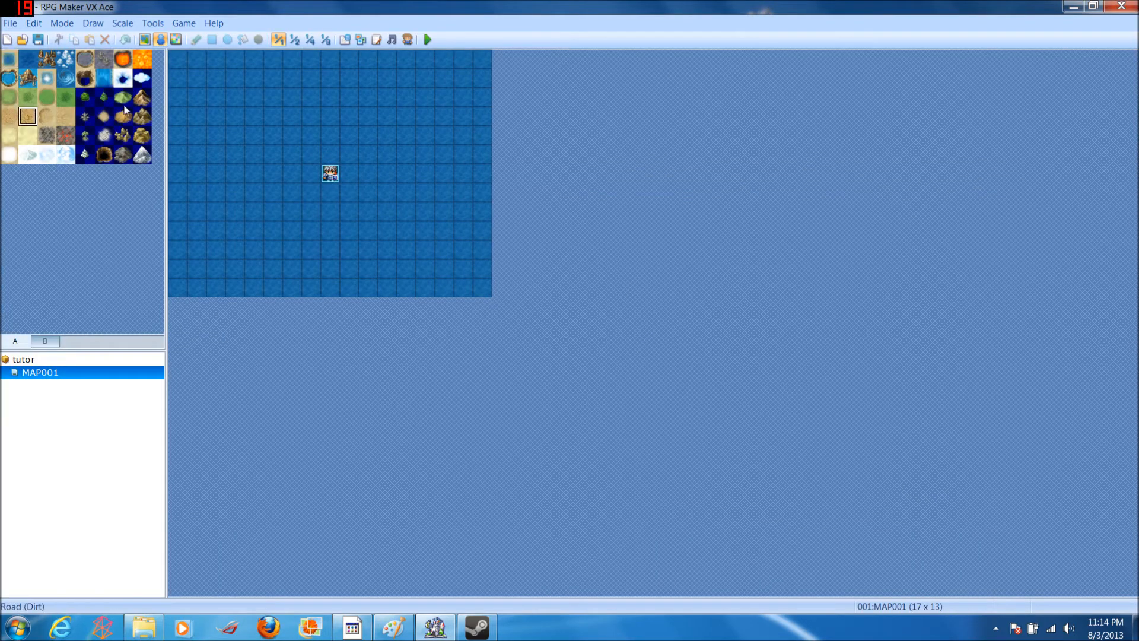
pyautogui.click(147, 43)
pyautogui.click(9, 116)
pyautogui.moveTo(179, 98); pyautogui.dragTo(469, 314)
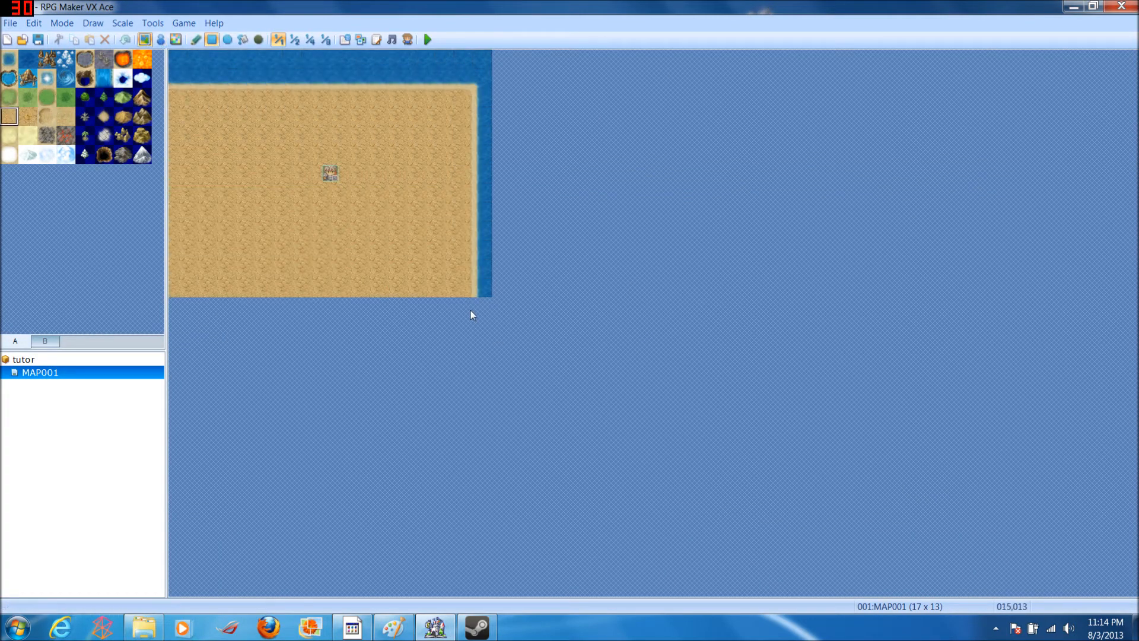
pyautogui.moveTo(255, 155); pyautogui.dragTo(608, 40)
pyautogui.moveTo(457, 121); pyautogui.dragTo(574, 335)
pyautogui.moveTo(248, 130); pyautogui.dragTo(172, 55)
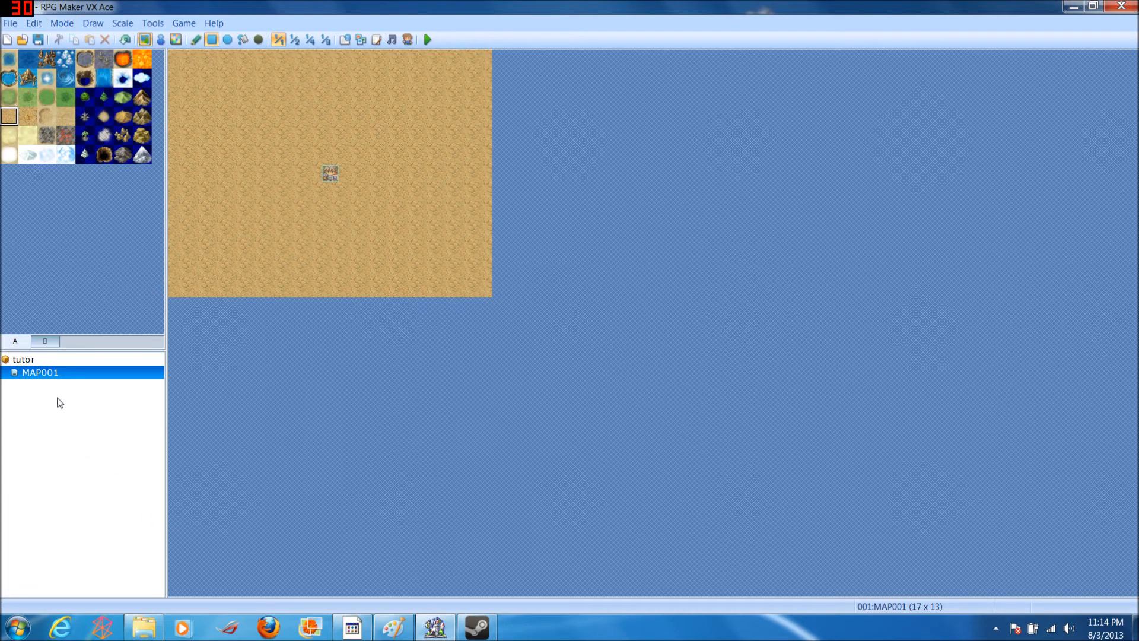
# Step: Add three new maps with default settings to the tutor project
pyautogui.rightClick(69, 371)
pyautogui.click(104, 374)
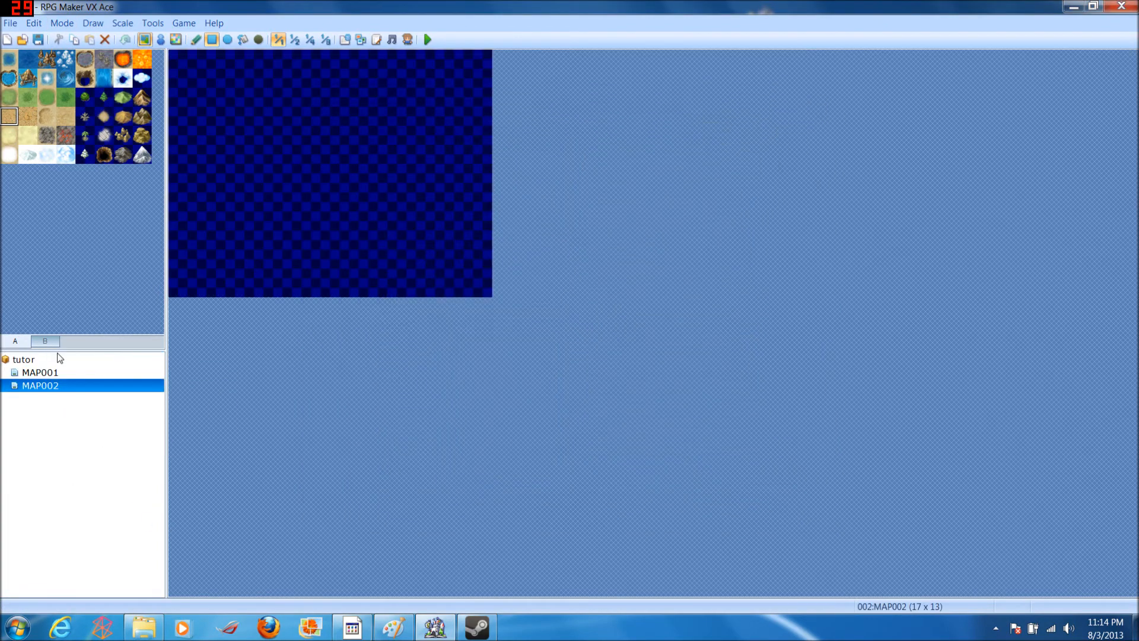
pyautogui.rightClick(72, 372)
pyautogui.rightClick(48, 359)
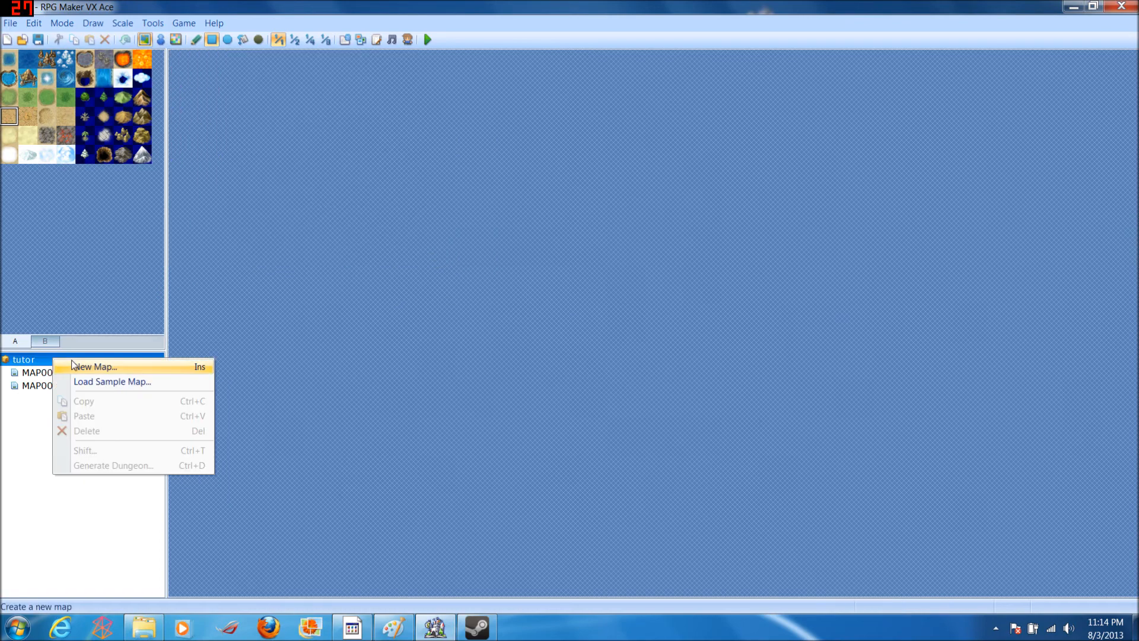
pyautogui.click(77, 364)
pyautogui.press('Return')
pyautogui.rightClick(83, 360)
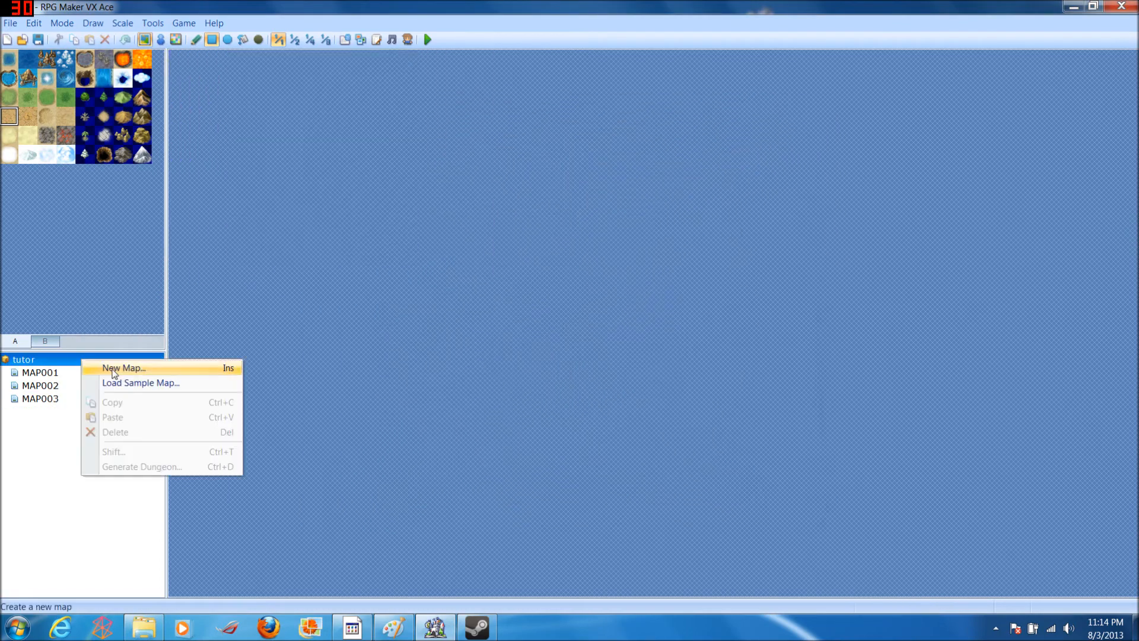
pyautogui.click(117, 368)
pyautogui.click(722, 504)
# Step: Delete MAP001 and all the other maps from the tutor project
pyautogui.click(75, 375)
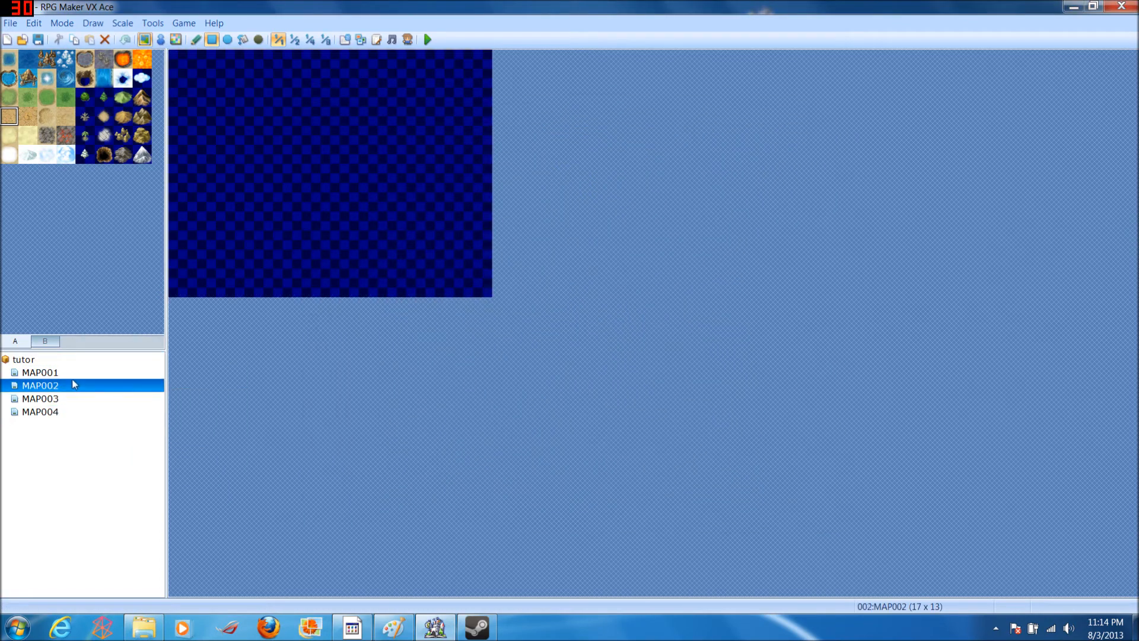
pyautogui.press('Delete')
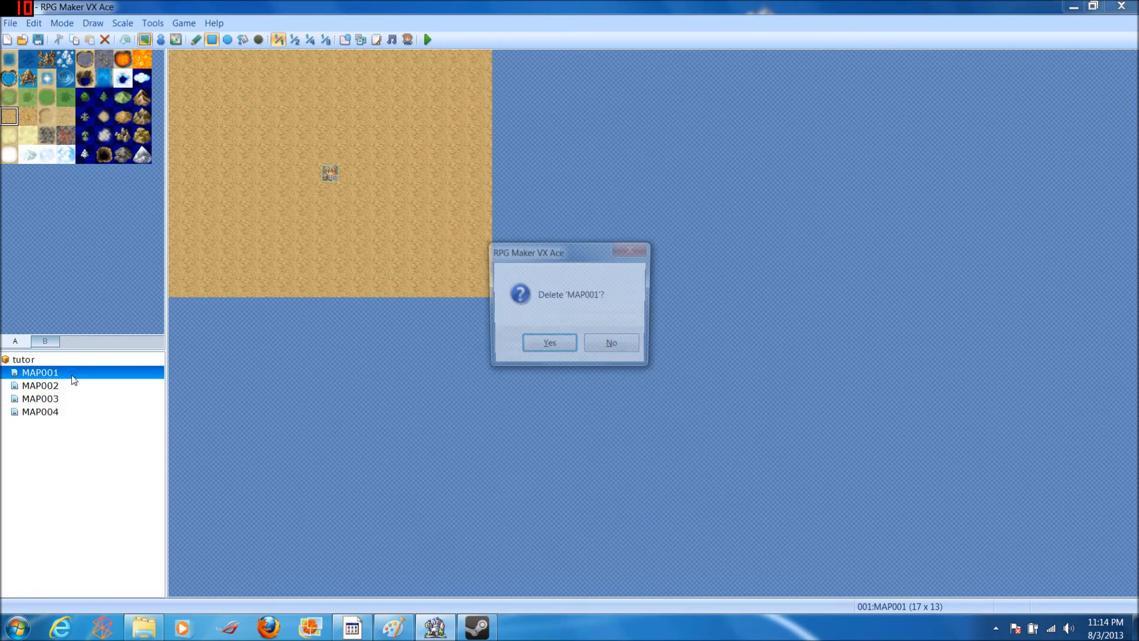
pyautogui.click(531, 354)
pyautogui.press('Delete')
pyautogui.press('Return')
pyautogui.press('Delete')
pyautogui.press('Return')
pyautogui.press('Delete')
pyautogui.press('Return')
# Step: Load the Temple City sample map into the tutor project
pyautogui.rightClick(75, 361)
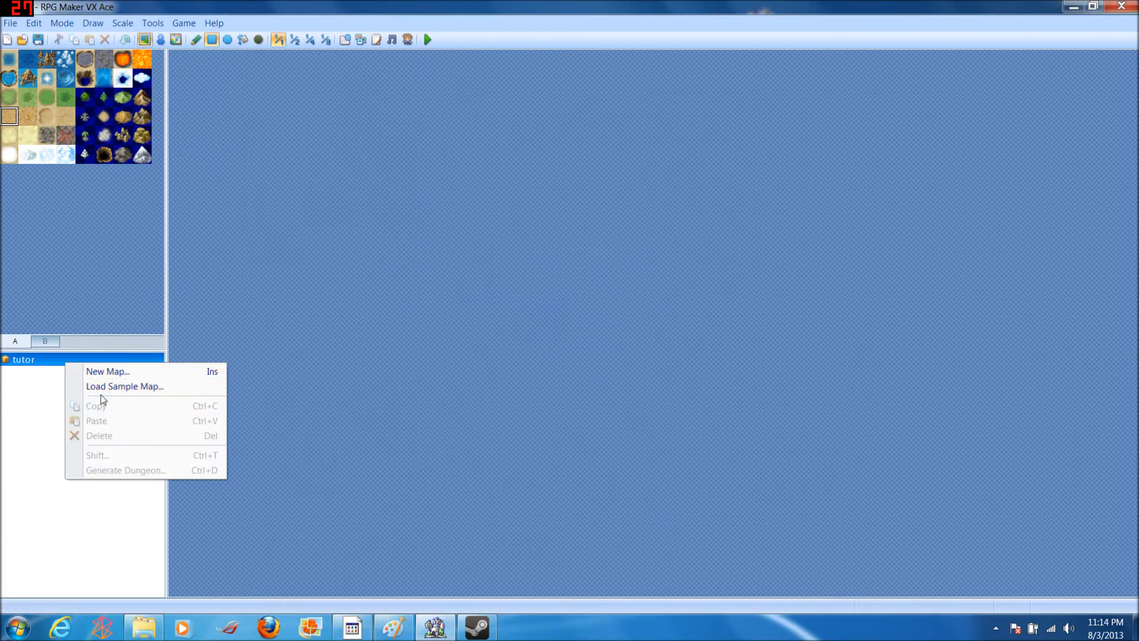
pyautogui.click(108, 388)
pyautogui.click(354, 243)
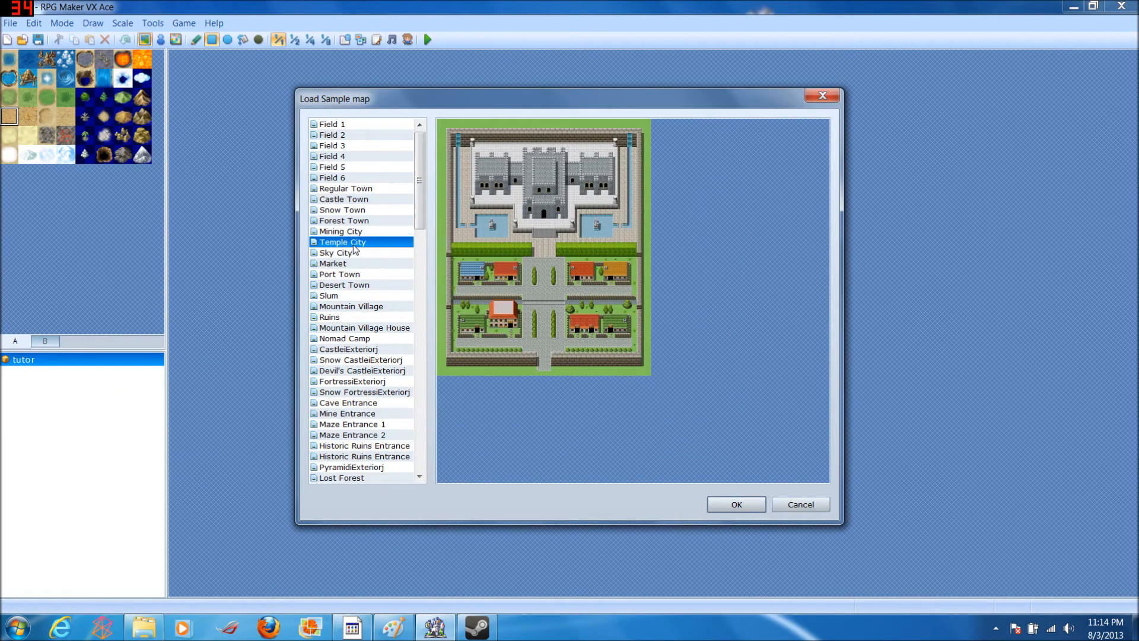
pyautogui.doubleClick(354, 243)
# Step: Load the Ruins sample map directly under the tutor project
pyautogui.rightClick(87, 360)
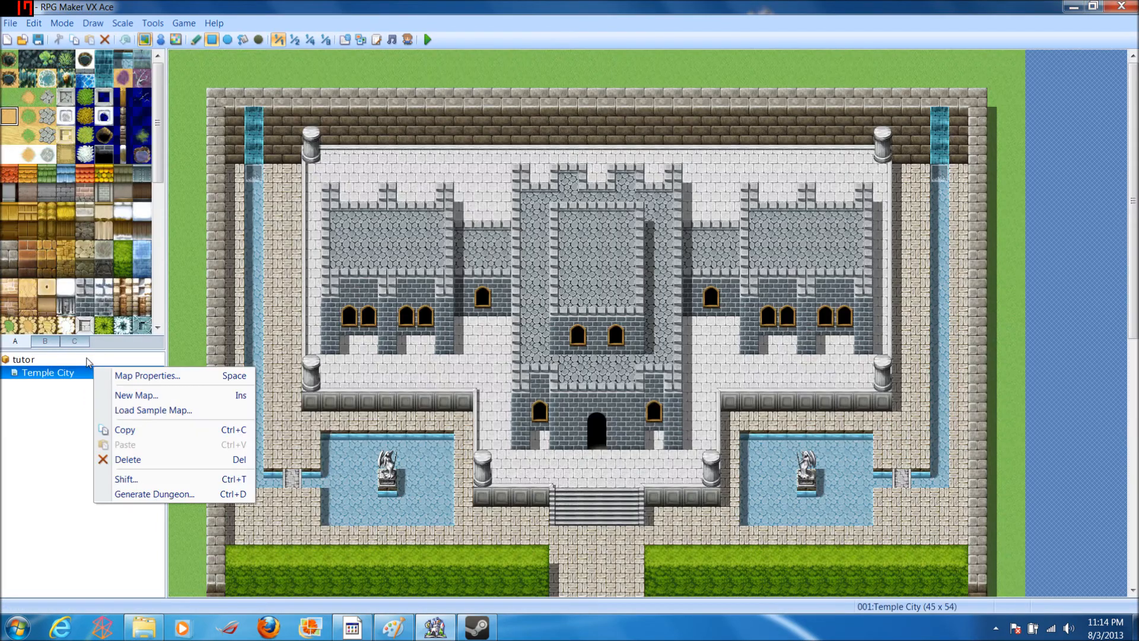
pyautogui.rightClick(87, 360)
pyautogui.click(119, 382)
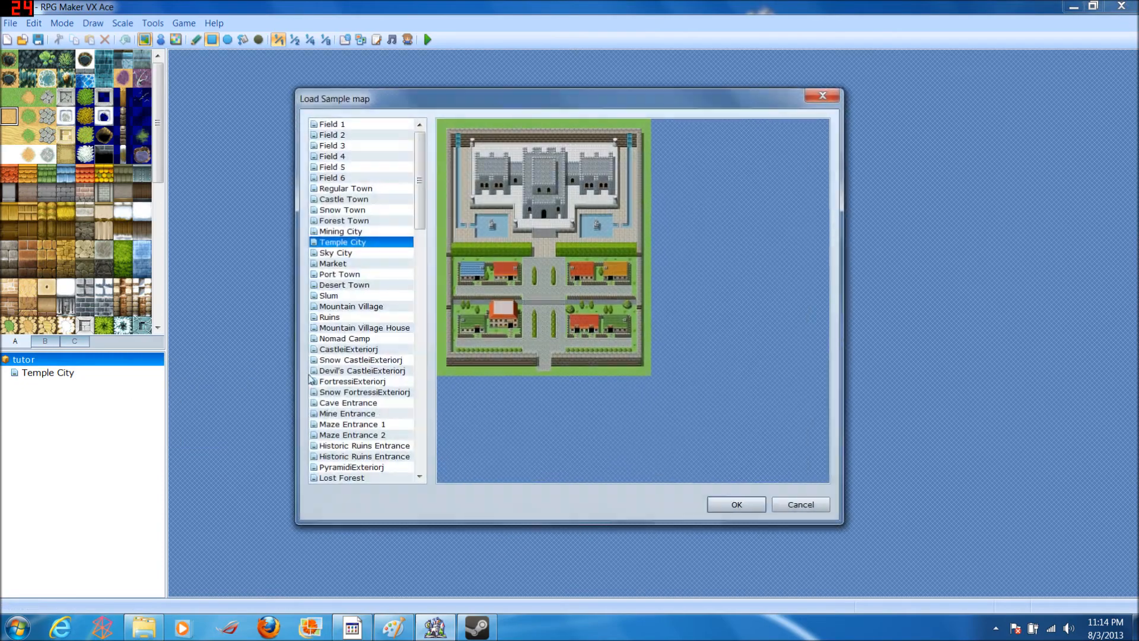
pyautogui.click(359, 318)
pyautogui.doubleClick(360, 318)
# Step: Load the "Devil's CastleiExteriorj" sample map directly under the tutor project
pyautogui.click(90, 360)
pyautogui.rightClick(89, 361)
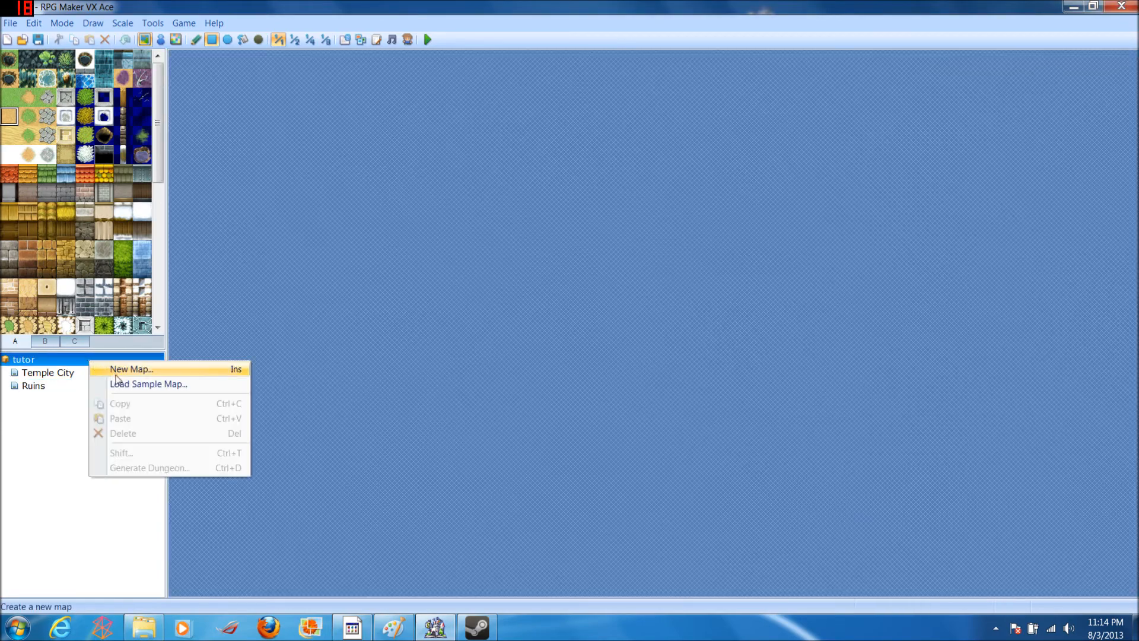
pyautogui.click(118, 383)
pyautogui.click(351, 359)
pyautogui.click(360, 371)
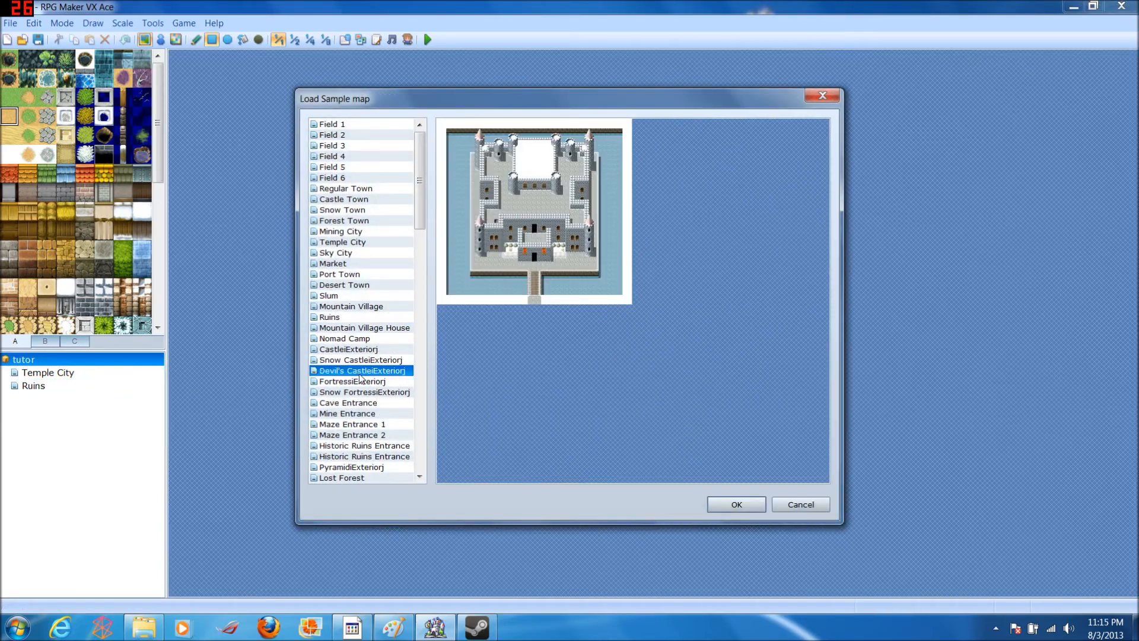
pyautogui.doubleClick(360, 371)
pyautogui.click(23, 360)
pyautogui.rightClick(74, 361)
pyautogui.click(51, 402)
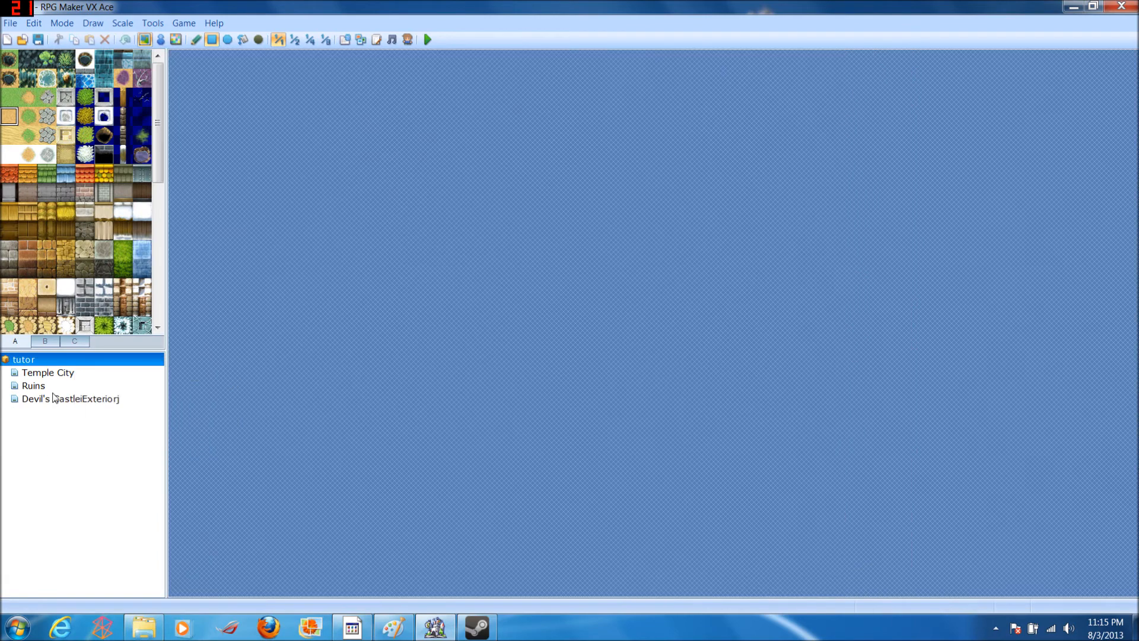
# Step: Switch to Paint and review the good, generic and bad outcome branches in the diagram
pyautogui.click(392, 626)
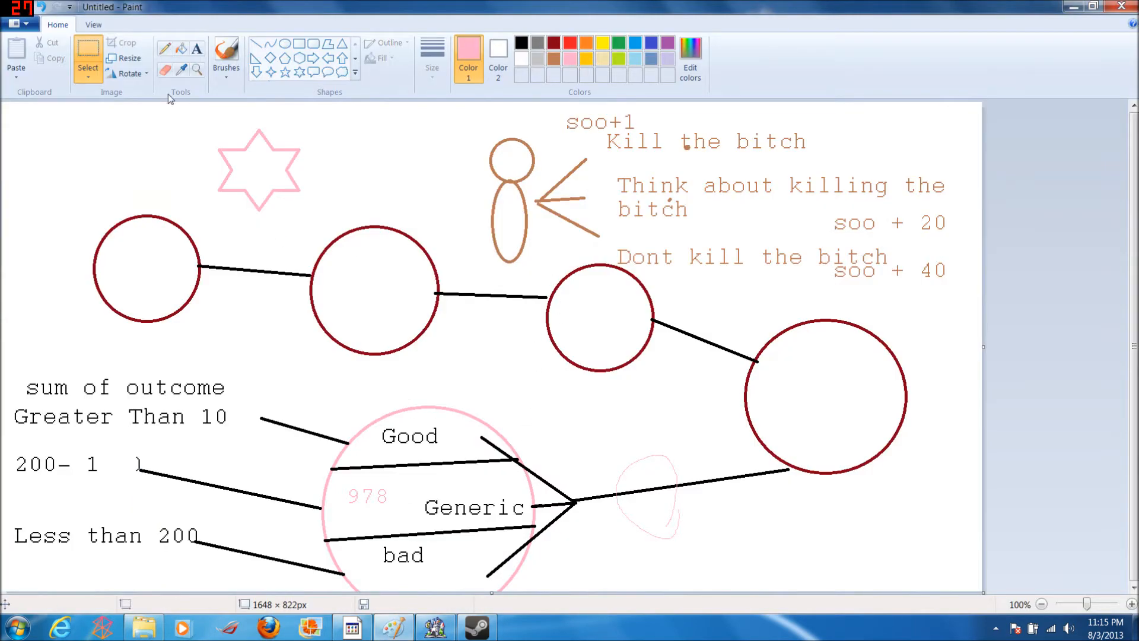
pyautogui.click(164, 49)
pyautogui.click(256, 43)
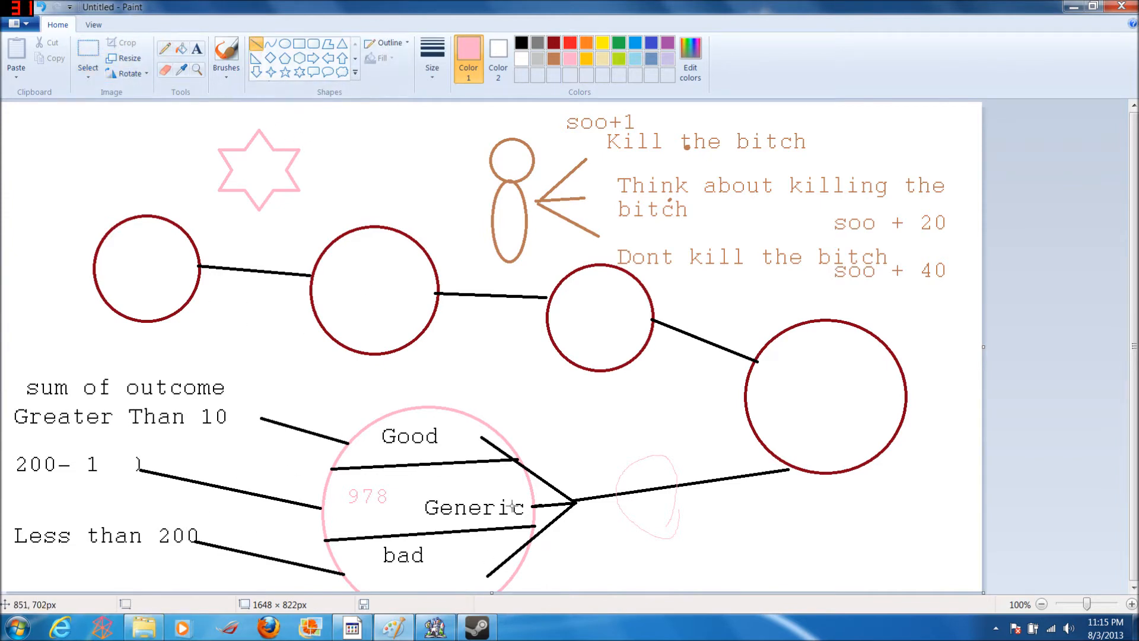
# Step: Switch back to RPG Maker VX Ace and add a new map named "GOOD ENDING" under the tutor project
pyautogui.click(435, 626)
pyautogui.click(64, 400)
pyautogui.click(65, 360)
pyautogui.rightClick(92, 360)
pyautogui.click(219, 367)
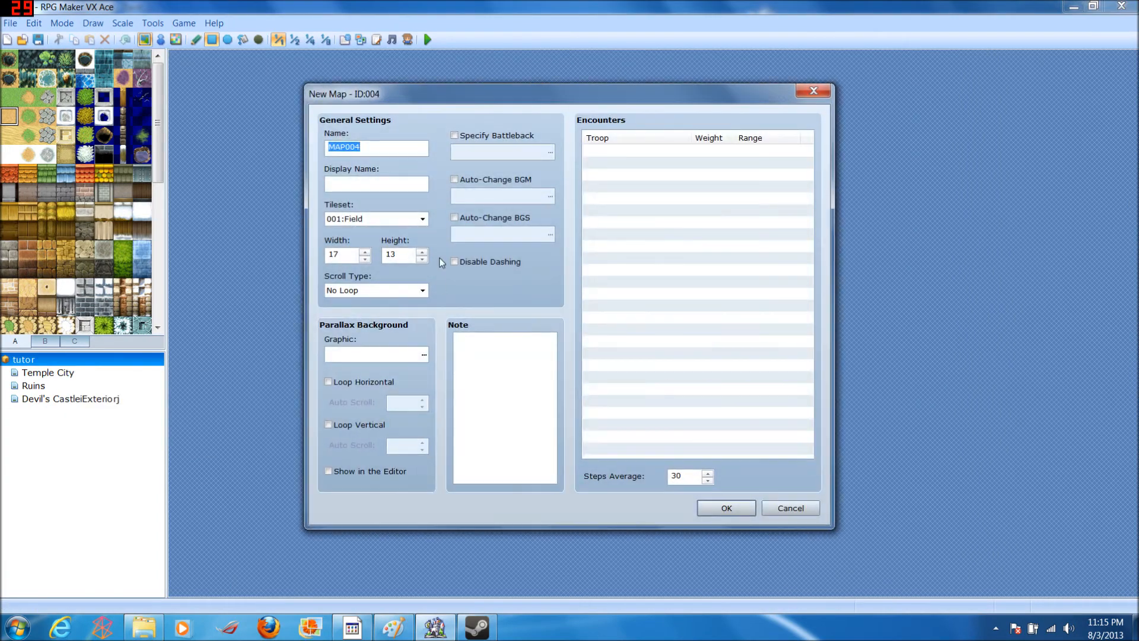
pyautogui.press('BackSpace')
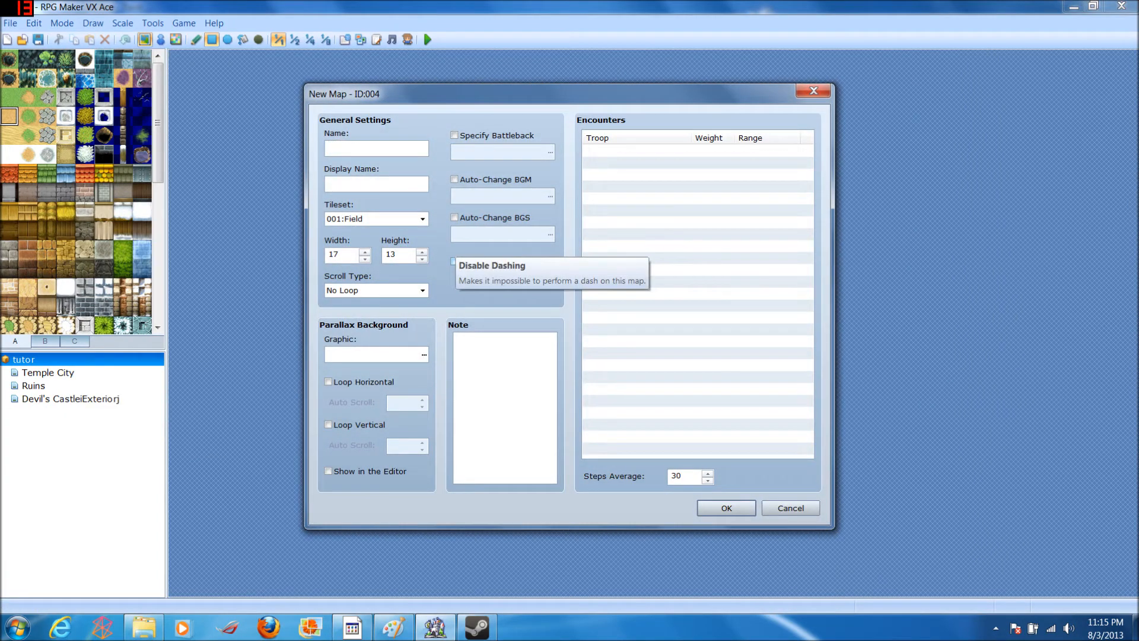
pyautogui.press('Return')
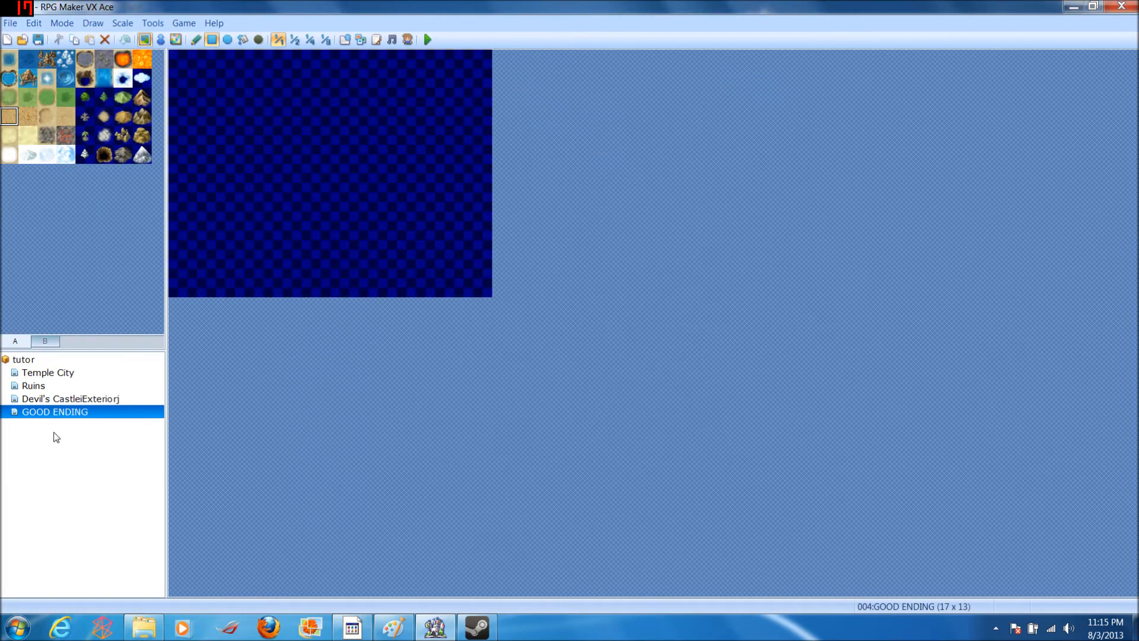
# Step: Add another new map named "OK ENDING" under the tutor project
pyautogui.rightClick(60, 360)
pyautogui.click(72, 372)
pyautogui.write('OK ENDING')
pyautogui.press('Return')
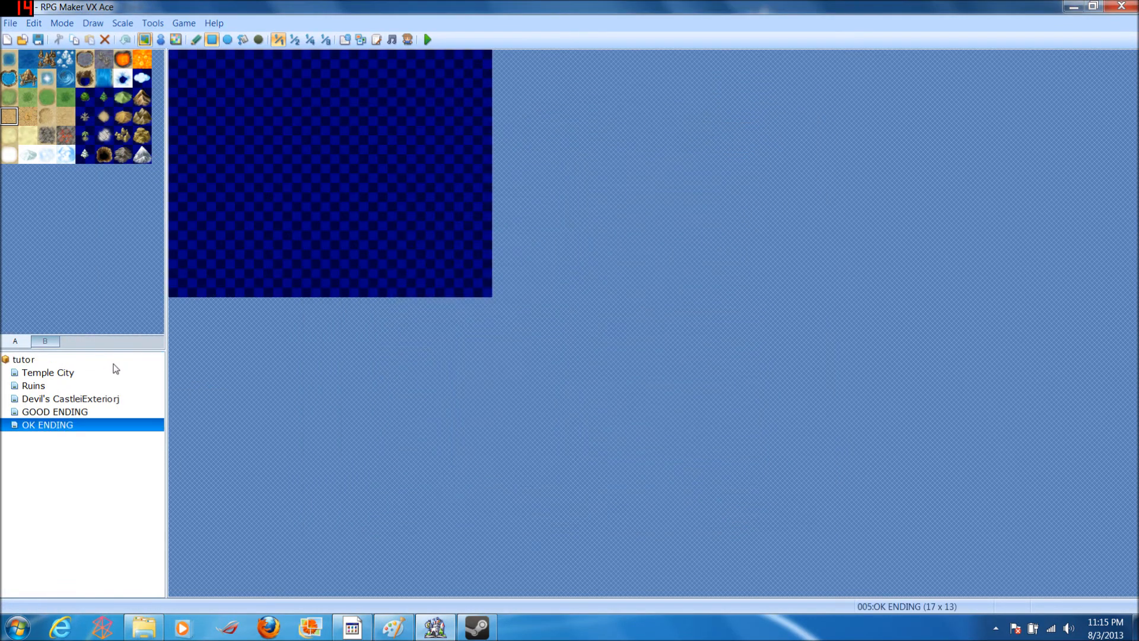
# Step: Add a new map named "BAD ENDING" under the tutor project
pyautogui.rightClick(115, 362)
pyautogui.click(132, 372)
pyautogui.write('BAD ENDING')
pyautogui.press('Return')
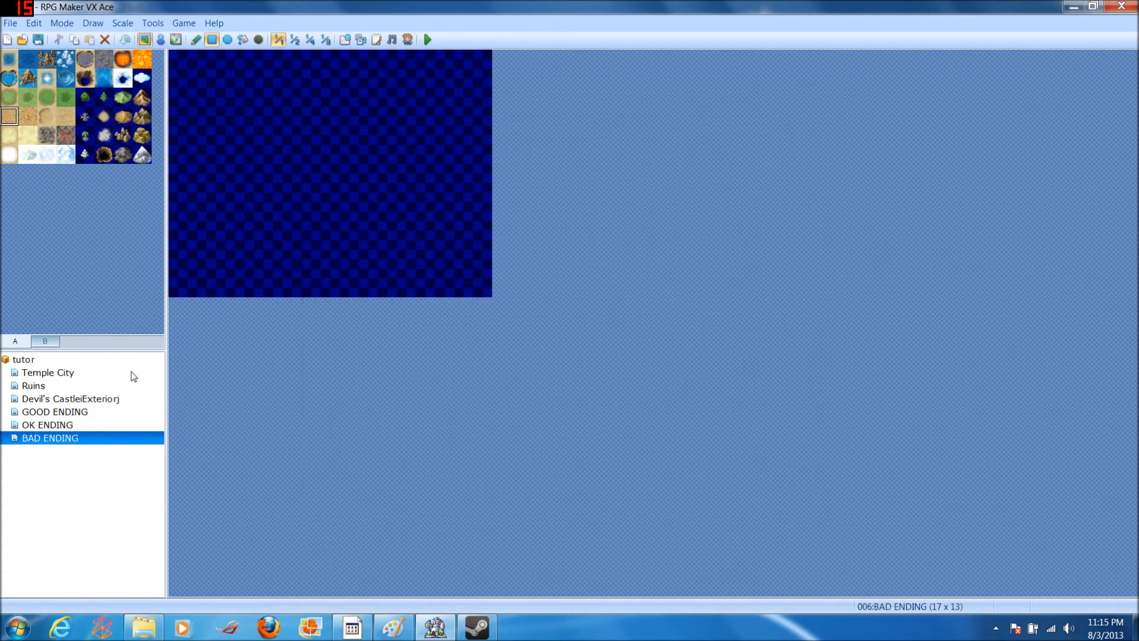
# Step: Rearrange the map tree so every map sits directly under tutor, with the Devil's CastleiExteriorj map above OK ENDING and GOOD ENDING
pyautogui.click(82, 412)
pyautogui.click(64, 398)
pyautogui.click(57, 373)
pyautogui.rightClick(57, 374)
pyautogui.click(91, 439)
pyautogui.click(23, 424)
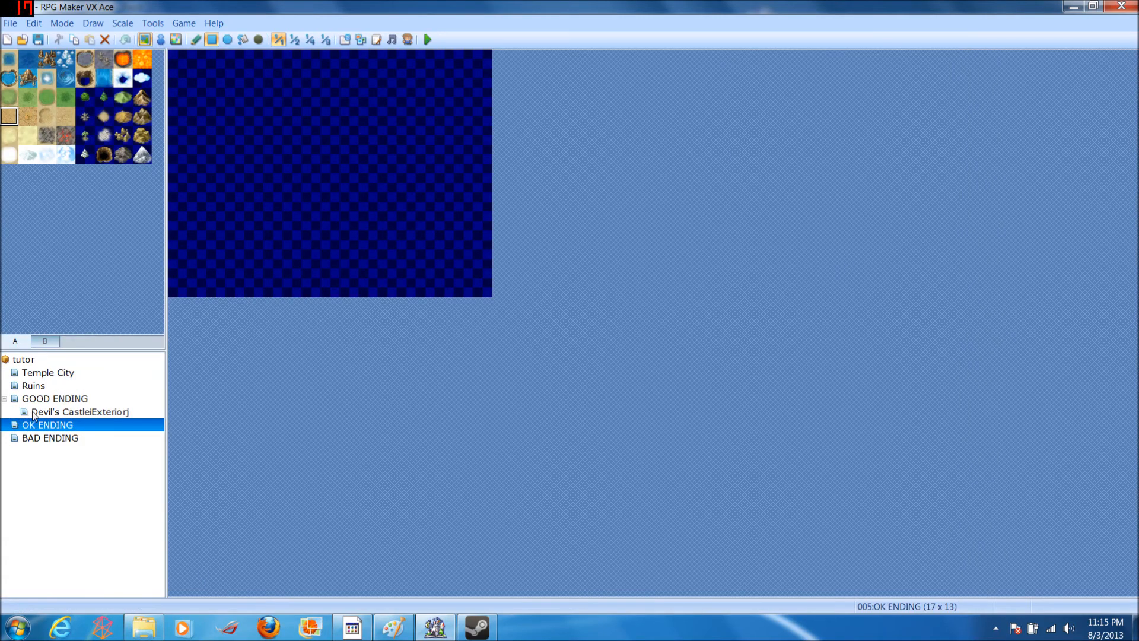
pyautogui.click(47, 399)
pyautogui.moveTo(44, 409); pyautogui.dragTo(34, 361)
pyautogui.moveTo(51, 412); pyautogui.dragTo(36, 360)
pyautogui.click(40, 373)
pyautogui.moveTo(47, 399); pyautogui.dragTo(35, 359)
pyautogui.click(51, 398)
pyautogui.moveTo(52, 399); pyautogui.dragTo(35, 361)
# Step: Rename the Ruins map to "Chapter 2" in its map properties
pyautogui.click(35, 386)
pyautogui.rightClick(39, 384)
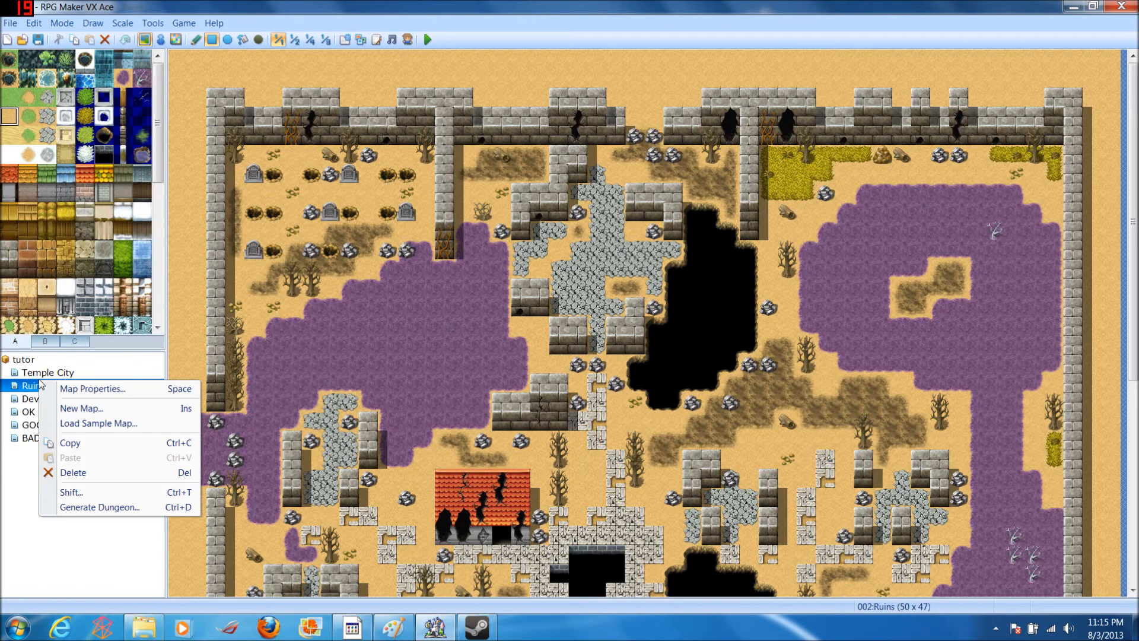
pyautogui.click(89, 392)
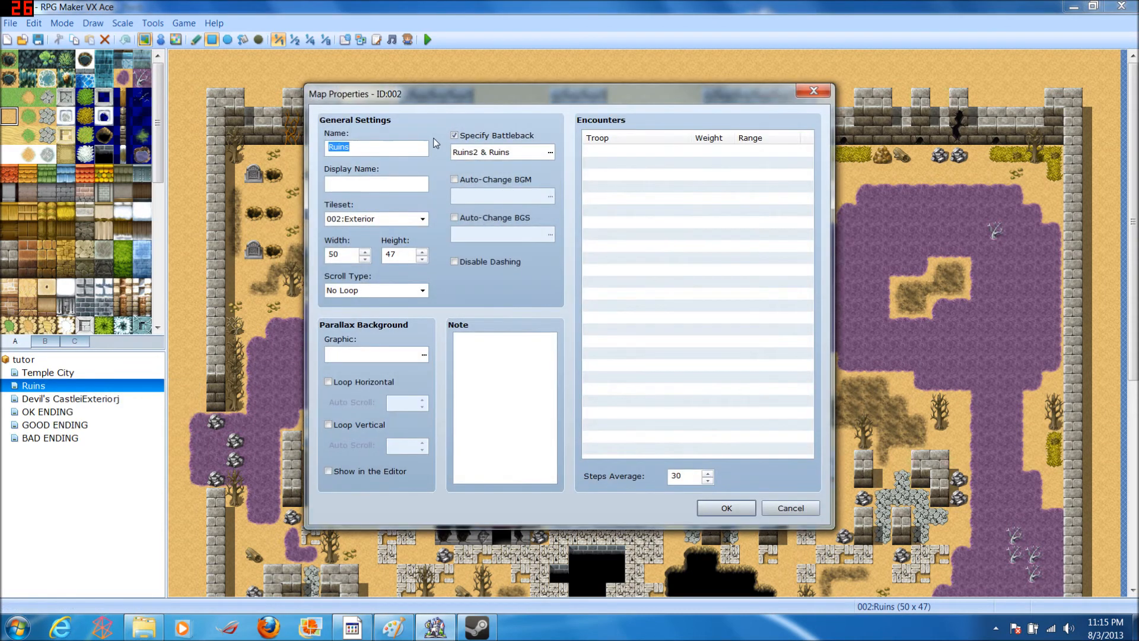
pyautogui.write('Chapter 2')
pyautogui.click(726, 508)
# Step: Rename the Temple City map to "Chapter 1" in its map properties
pyautogui.rightClick(60, 374)
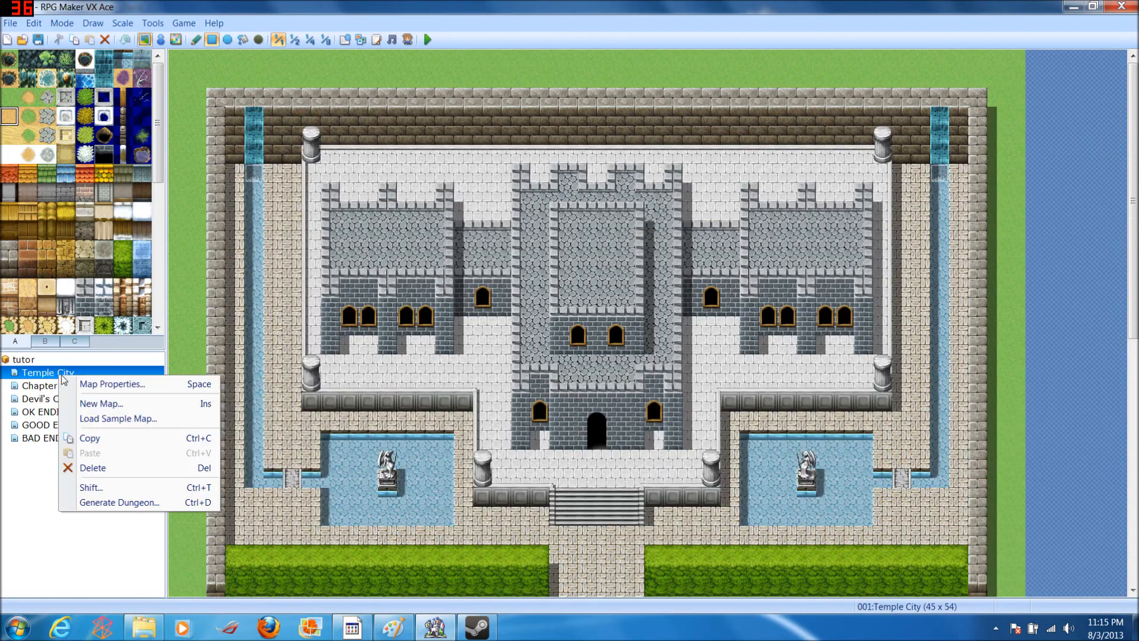
pyautogui.click(107, 384)
pyautogui.write('Chapter 1')
pyautogui.click(727, 507)
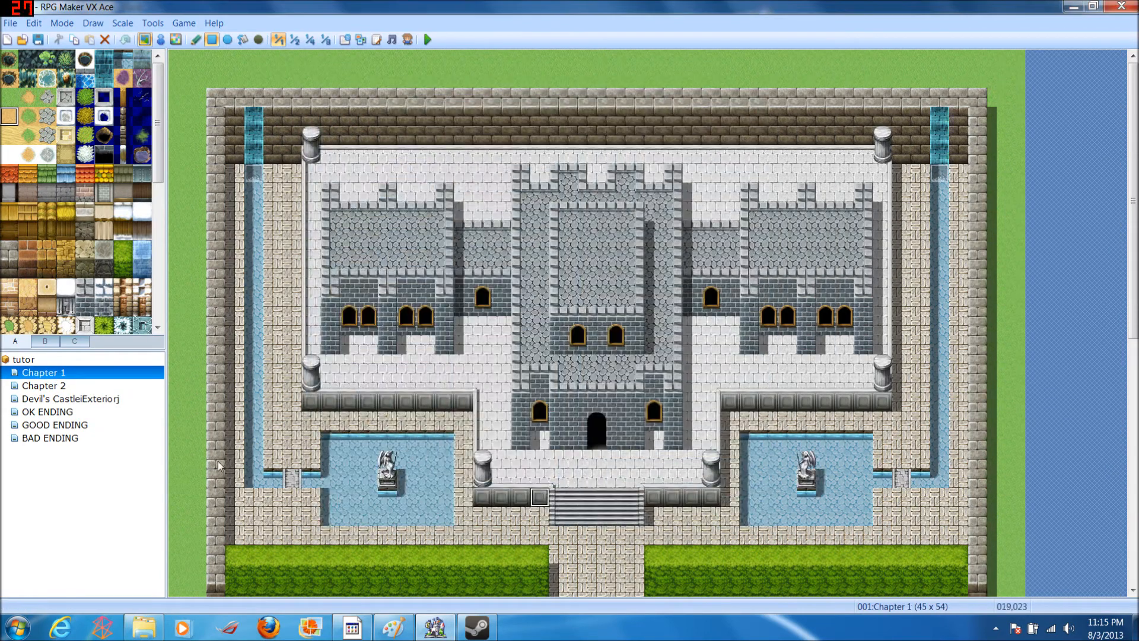
# Step: Rename the Devil's CastleiExteriorj map to "CHapter 3" in its map properties
pyautogui.rightClick(27, 402)
pyautogui.click(59, 407)
pyautogui.write('CHapter')
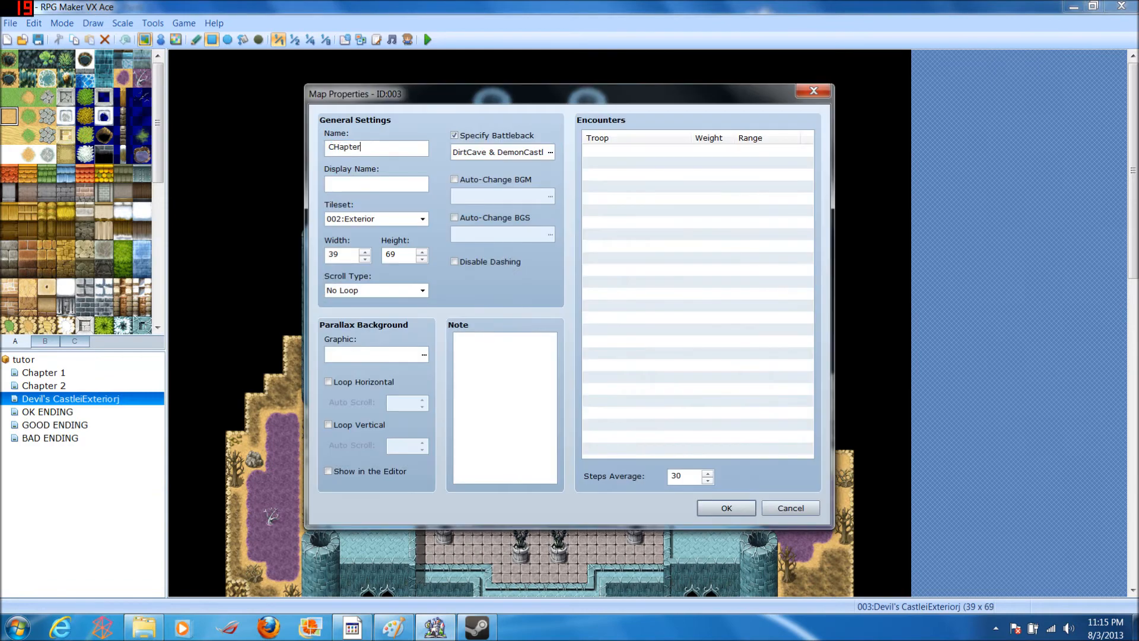
pyautogui.write(' 3')
pyautogui.press('Return')
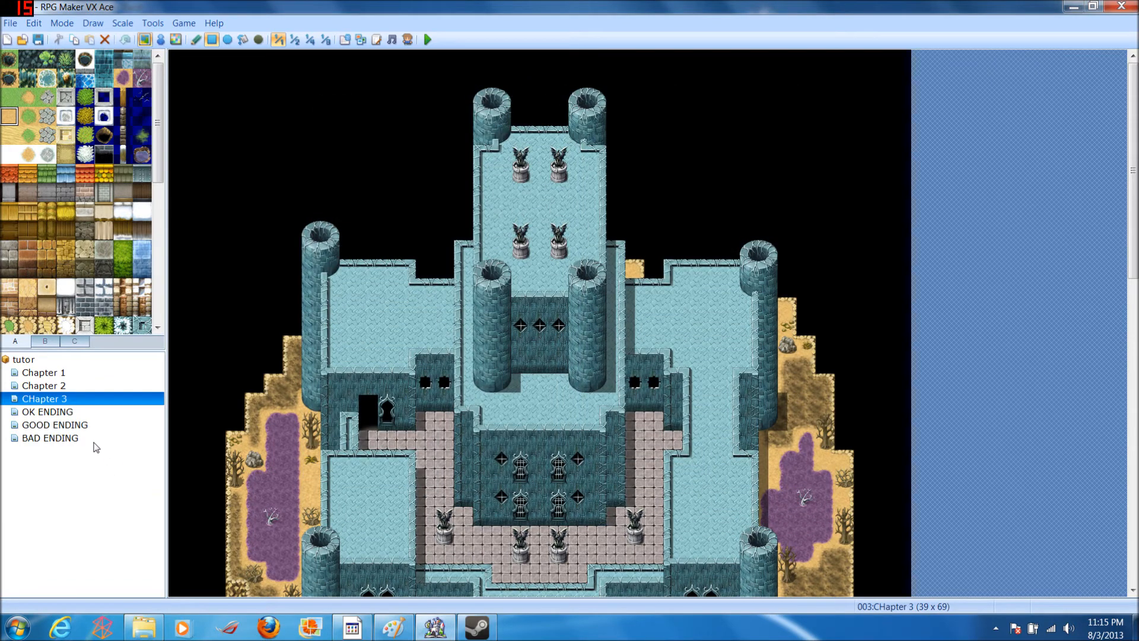
# Step: Switch to Paint, delete the fourth chapter circle from the diagram, and join the two cut line ends with a vertical pink line
pyautogui.click(58, 372)
pyautogui.click(393, 627)
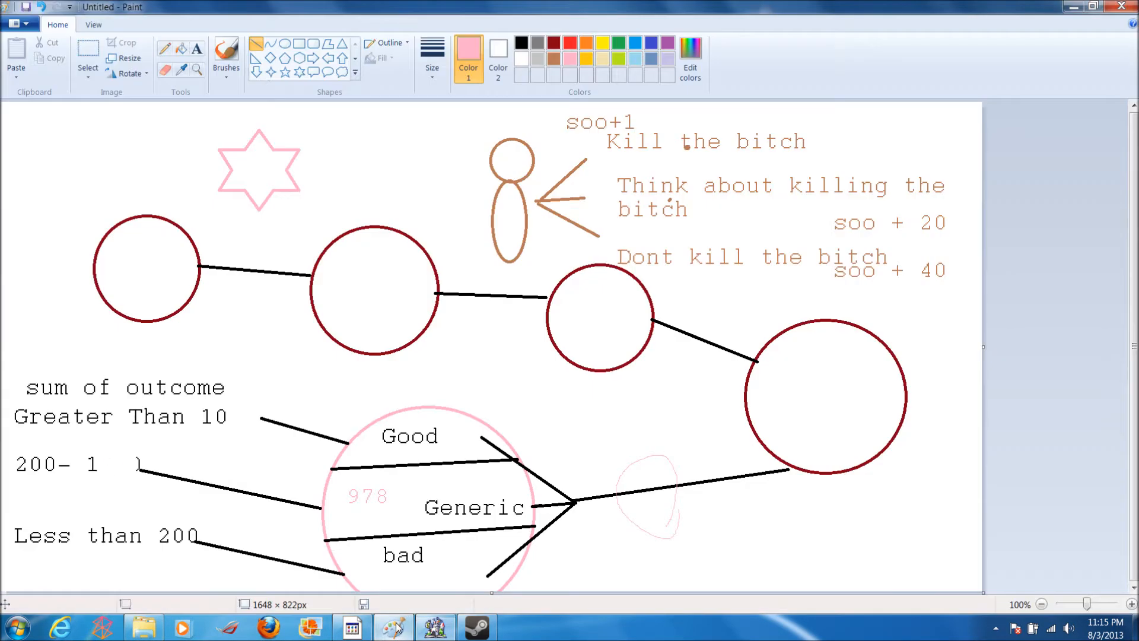
pyautogui.click(165, 49)
pyautogui.click(88, 59)
pyautogui.moveTo(712, 300); pyautogui.dragTo(988, 542)
pyautogui.press('Delete')
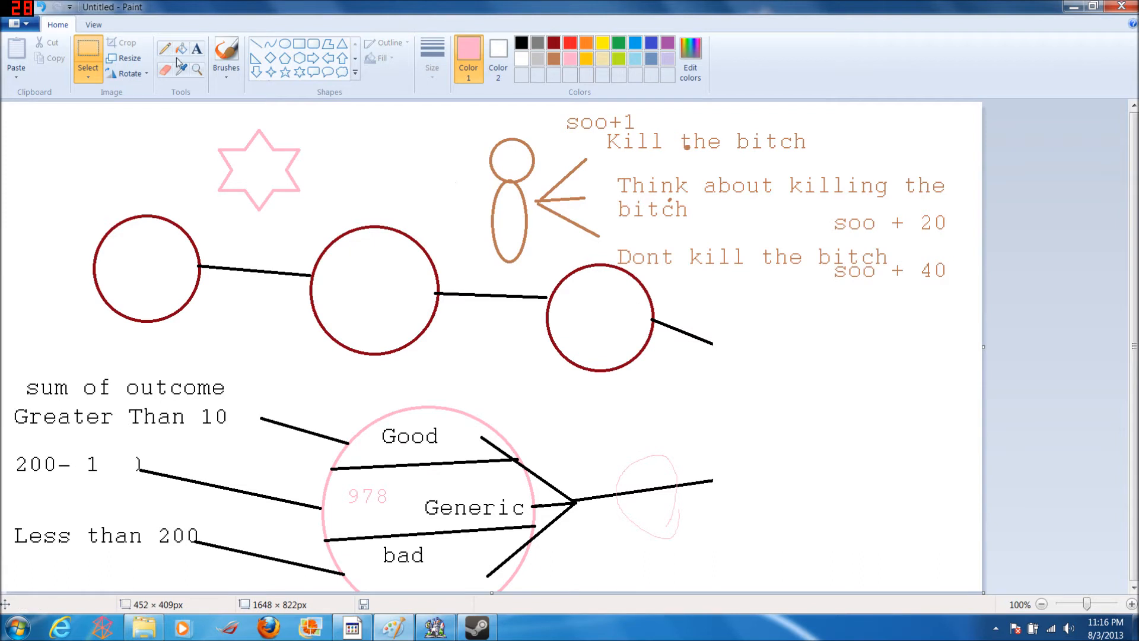
pyautogui.click(256, 44)
pyautogui.moveTo(709, 341); pyautogui.dragTo(711, 482)
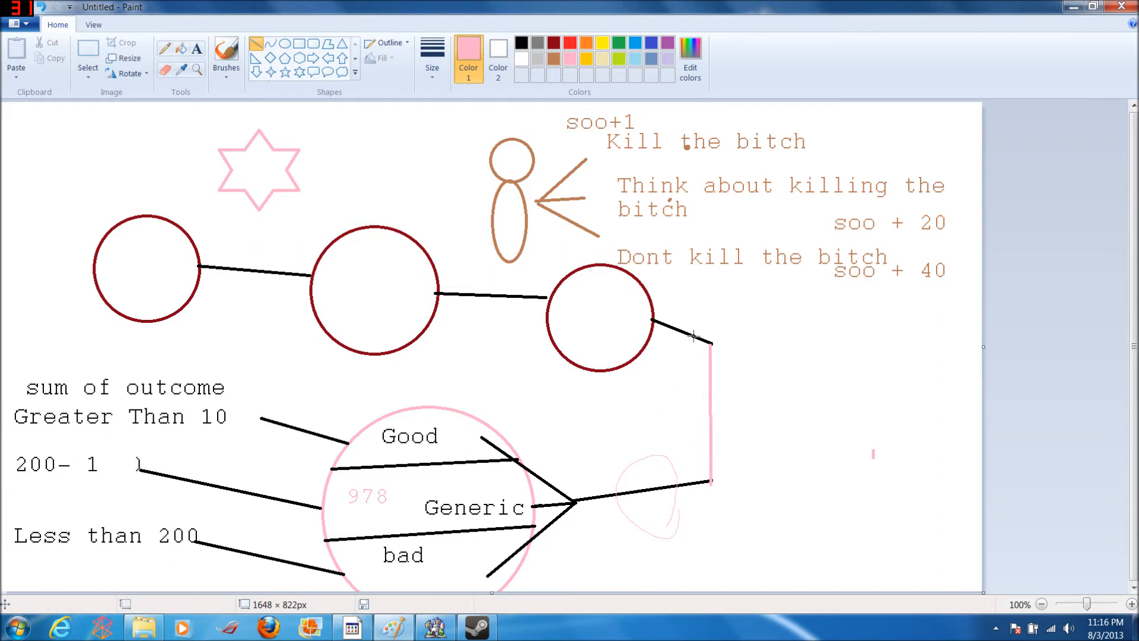
pyautogui.moveTo(747, 419)
pyautogui.mouseDown()
pyautogui.moveTo(635, 419)
pyautogui.moveTo(714, 424)
pyautogui.moveTo(639, 428)
pyautogui.moveTo(656, 398)
pyautogui.moveTo(789, 415)
pyautogui.mouseUp()
pyautogui.hotkey('ctrl', 'z')
pyautogui.hotkey('ctrl', 'z')
pyautogui.hotkey('ctrl', 'z')
pyautogui.moveTo(677, 418)
pyautogui.mouseDown()
pyautogui.moveTo(764, 438)
pyautogui.moveTo(526, 430)
pyautogui.moveTo(528, 554)
pyautogui.moveTo(479, 524)
pyautogui.moveTo(467, 477)
pyautogui.mouseUp()
pyautogui.hotkey('ctrl', 'z')
pyautogui.hotkey('ctrl', 'z')
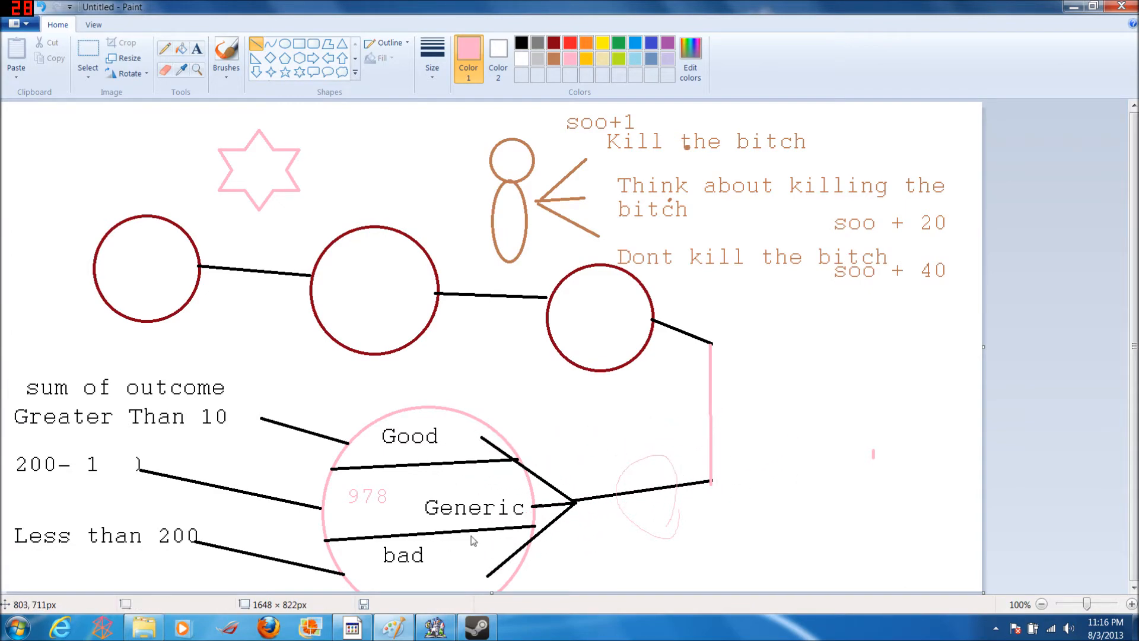
# Step: Switch back to RPG Maker VX Ace and create an event with a character graphic on the Chapter 1 map's central stone path
pyautogui.click(1073, 8)
pyautogui.click(18, 398)
pyautogui.click(36, 373)
pyautogui.moveTo(1134, 201); pyautogui.dragTo(1134, 359)
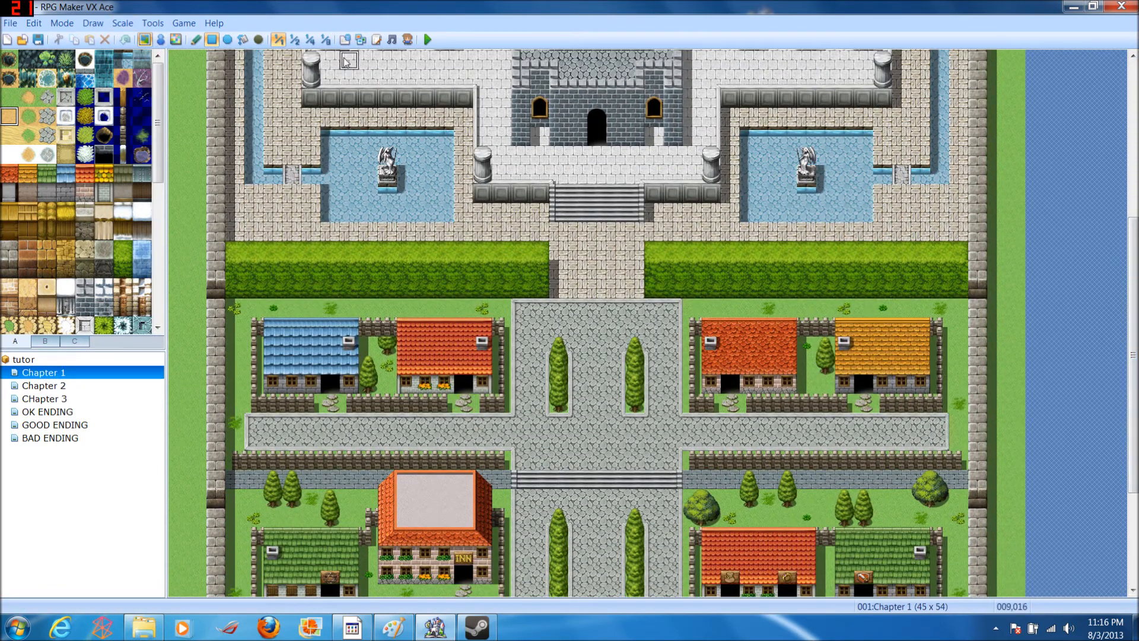
pyautogui.click(160, 39)
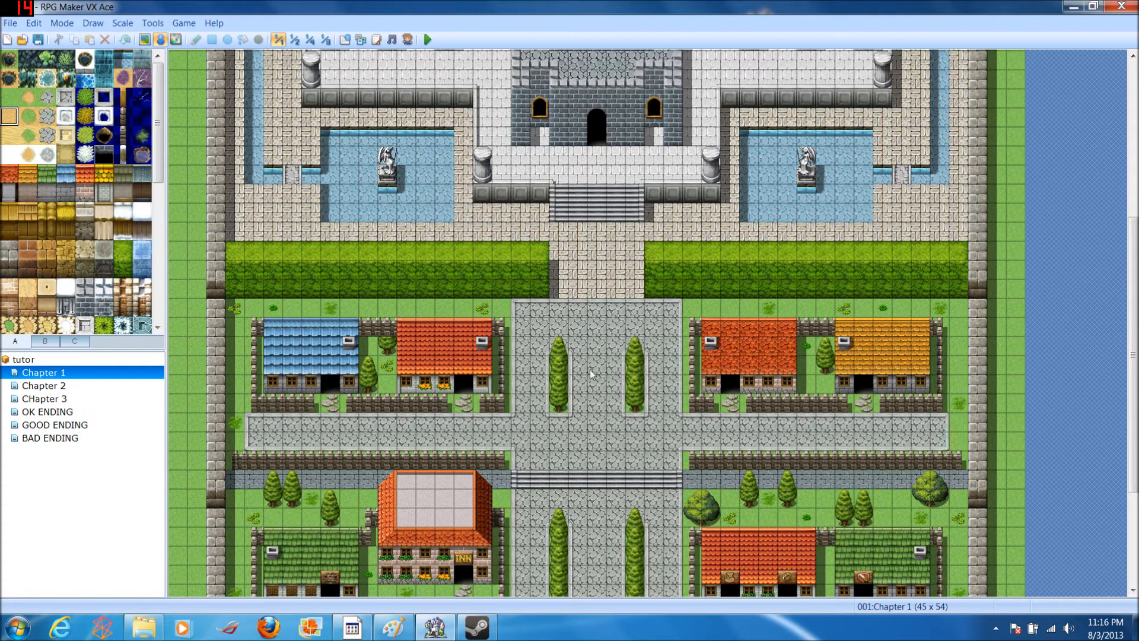
pyautogui.doubleClick(594, 339)
pyautogui.doubleClick(340, 393)
pyautogui.click(440, 190)
pyautogui.click(526, 202)
pyautogui.doubleClick(511, 186)
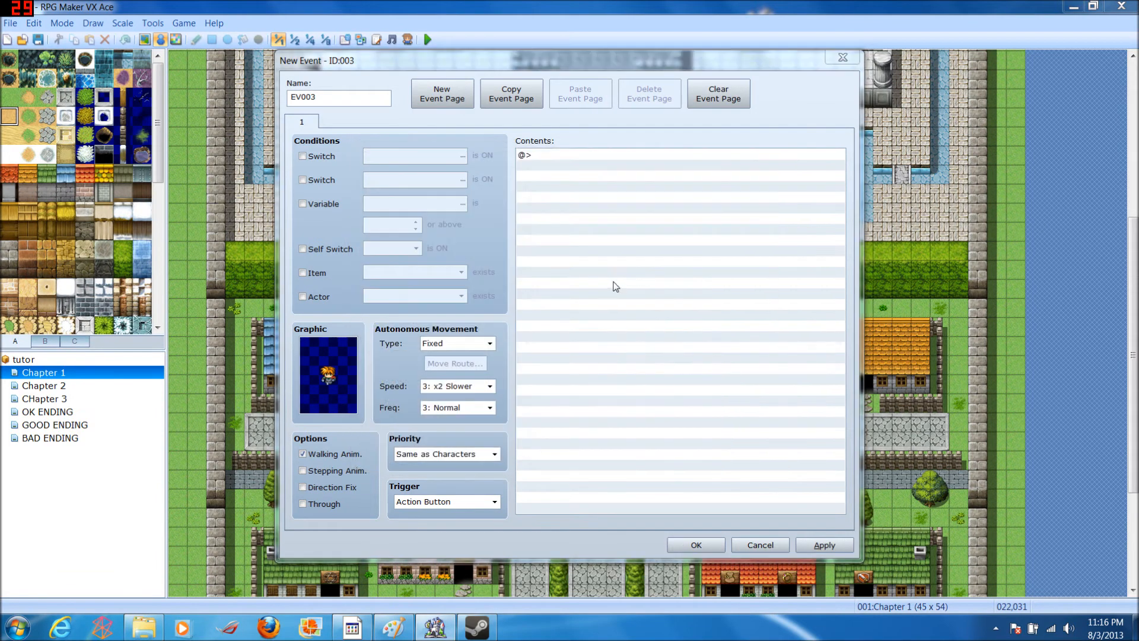
# Step: Add a Show Text message to the event: "Hi how are you, Go look for the crystal for me There are lots of rewards involved"
pyautogui.doubleClick(613, 288)
pyautogui.click(576, 173)
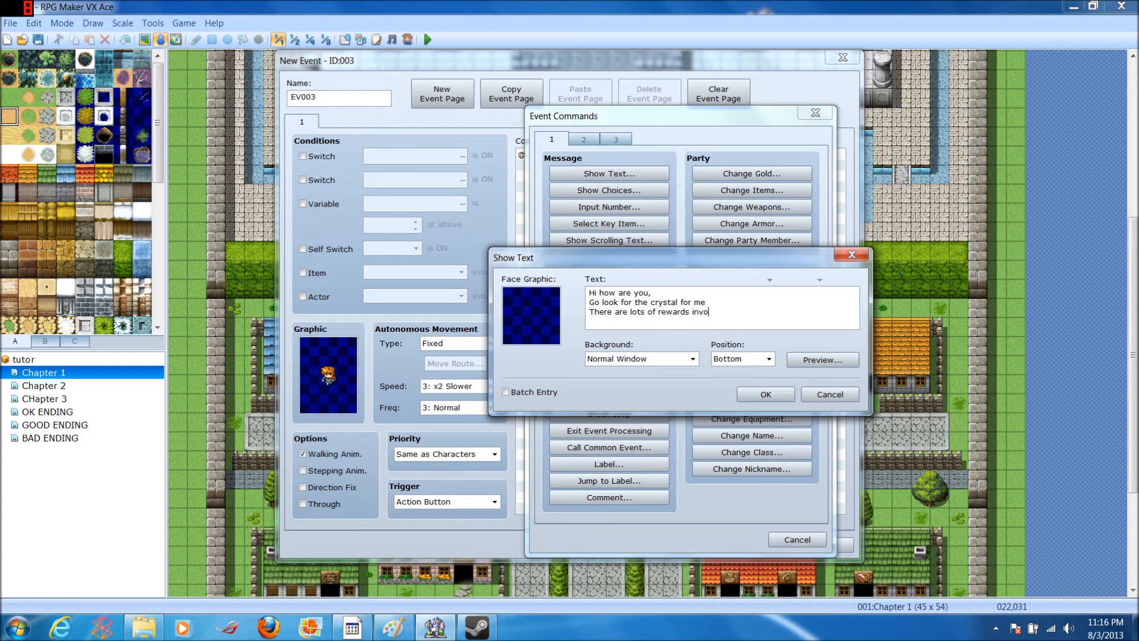
pyautogui.click(766, 395)
# Step: Add Show Choices with "Yes I will do this for you without the reward" and "I will think about it, but where do I go?"
pyautogui.doubleClick(656, 246)
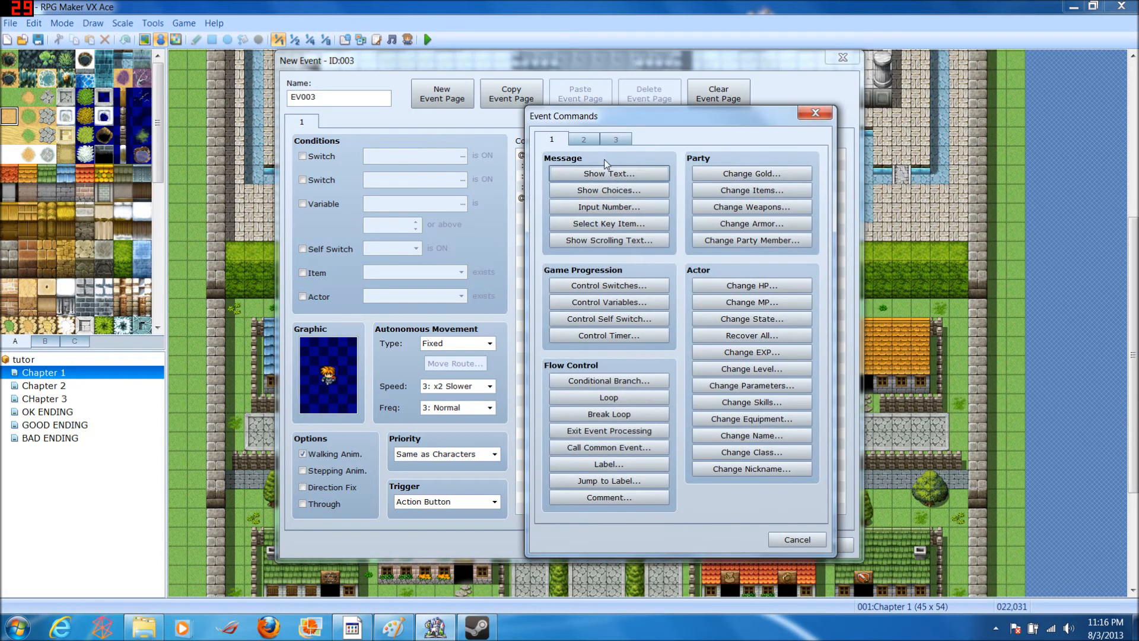
pyautogui.click(601, 191)
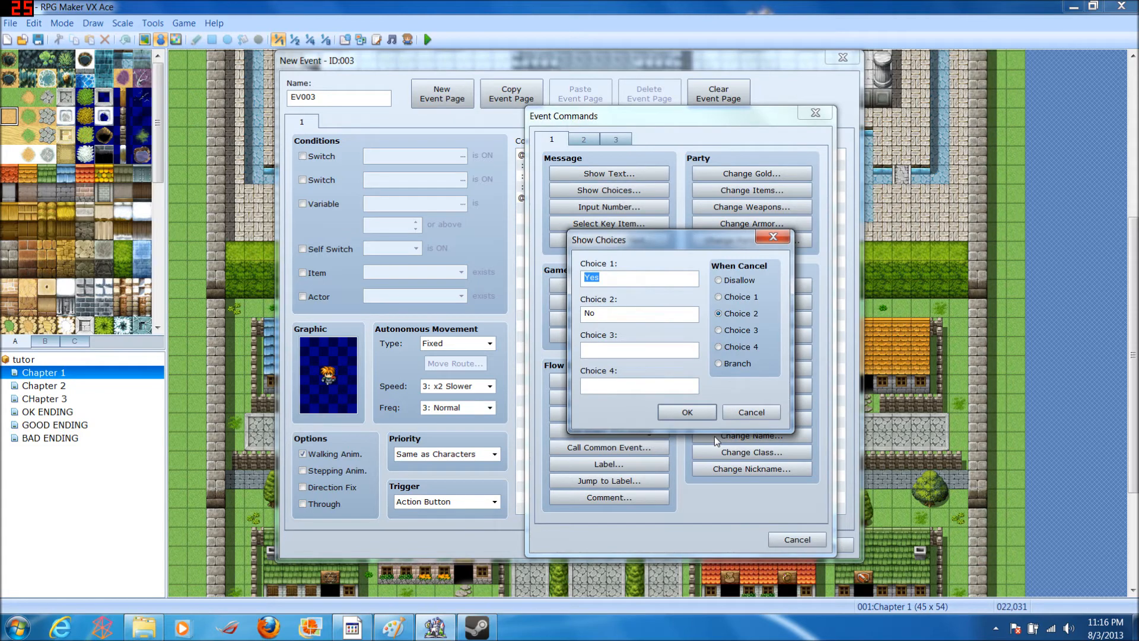
pyautogui.write('Yes I will do this for you without the reward')
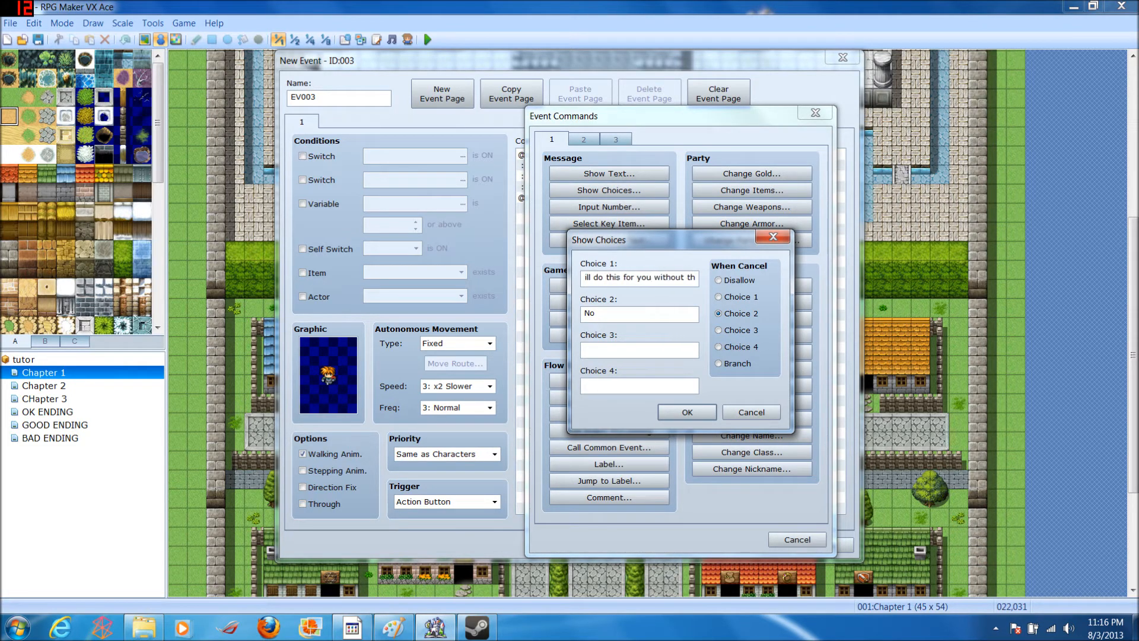
pyautogui.press('Tab')
pyautogui.press('BackSpace')
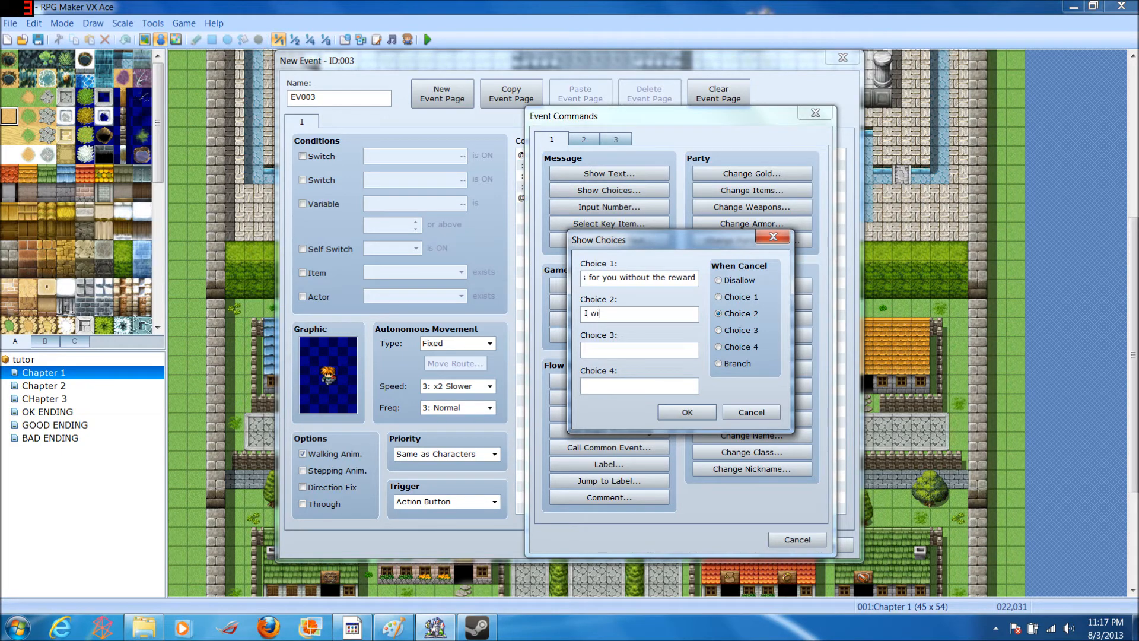
pyautogui.write('I will think about it')
pyautogui.write(', but here')
pyautogui.write('where do I go?')
pyautogui.press('Tab')
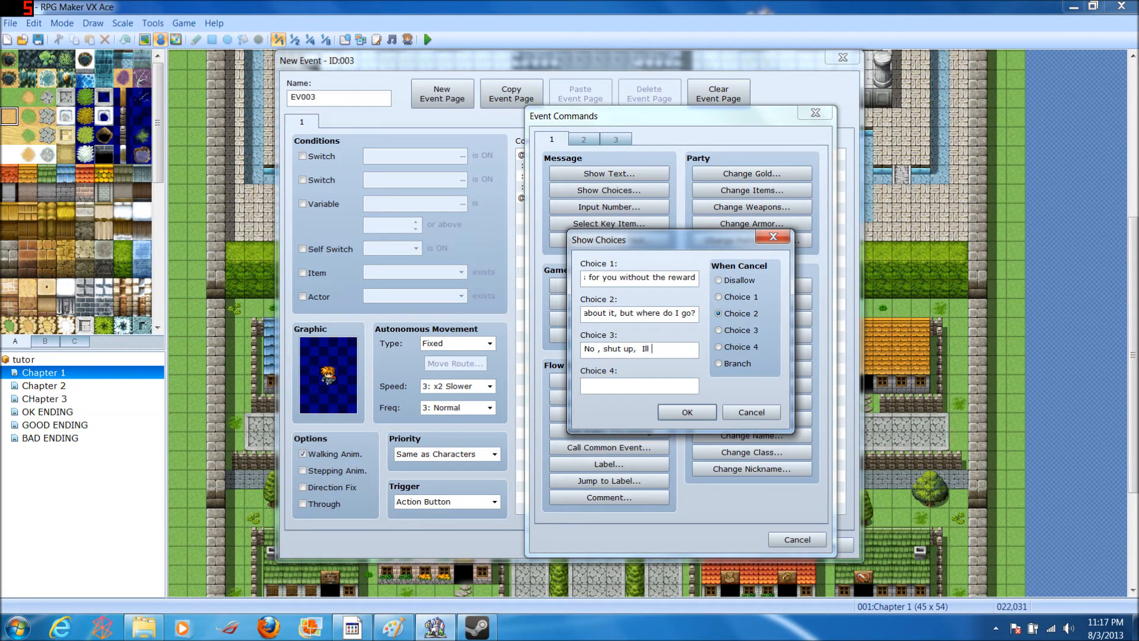
# Step: Enter "No , shut up, Ill kill you if you dont give me in" as the third choice and accept the choices
pyautogui.write('No , shut up,  Ill kill you if you dont give me ')
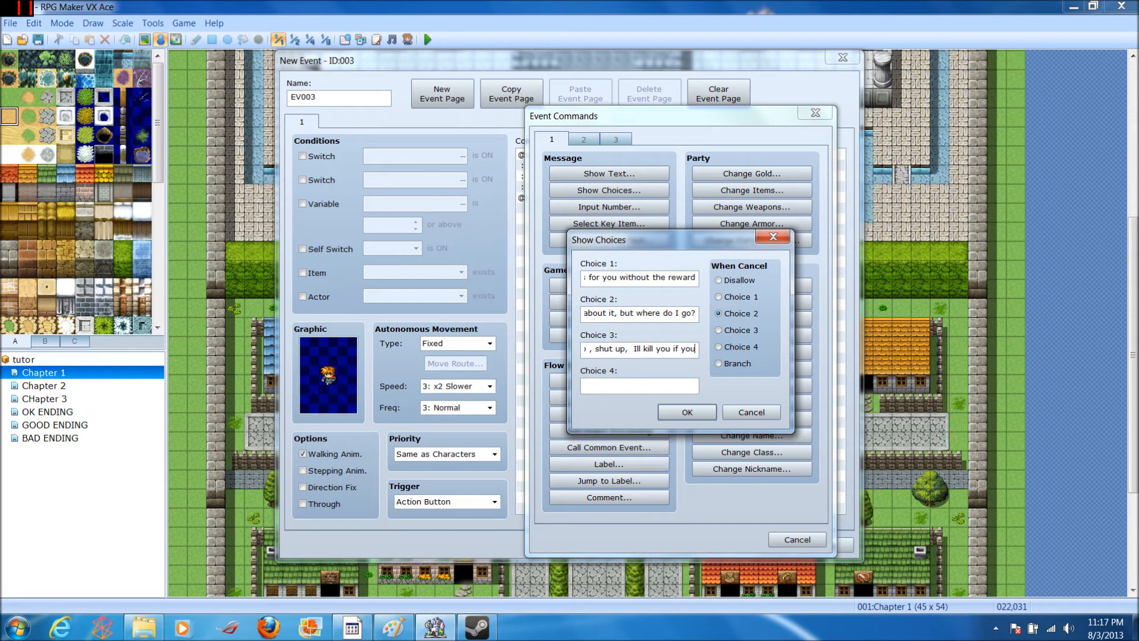
pyautogui.write('mo')
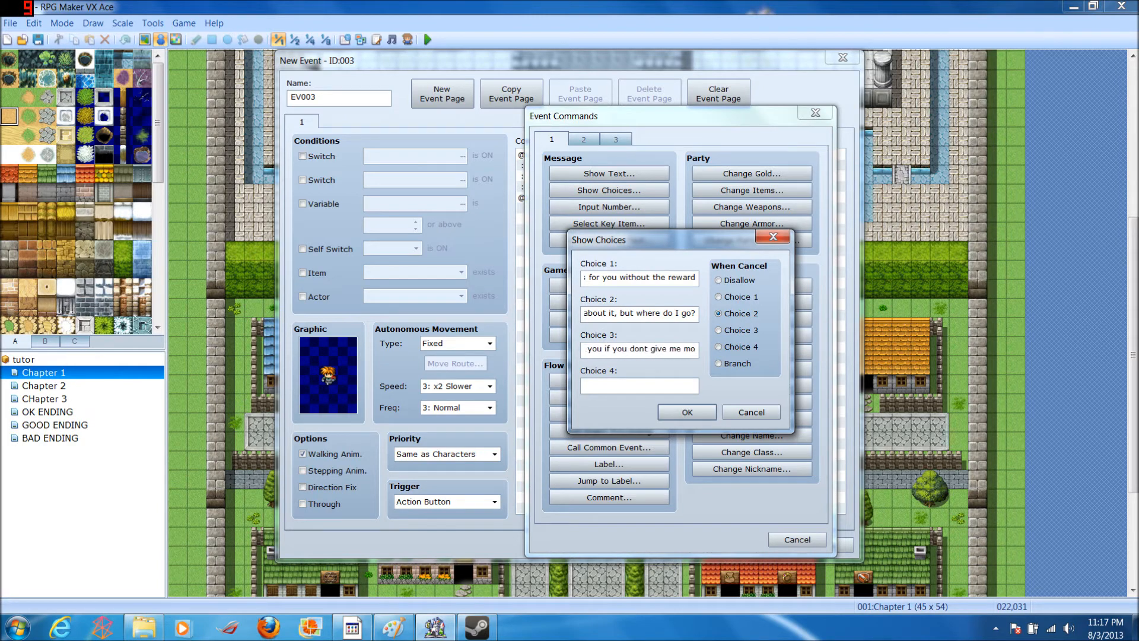
pyautogui.press('BackSpace')
pyautogui.press('BackSpace')
pyautogui.press('BackSpace')
pyautogui.press('BackSpace')
pyautogui.press('BackSpace')
pyautogui.press('BackSpace')
pyautogui.write('a')
pyautogui.press('BackSpace')
pyautogui.write('me in')
pyautogui.click(686, 412)
# Step: Add a Show Text message after the choice branches reading "Ok! Let me send you to where you can find it!"
pyautogui.click(554, 219)
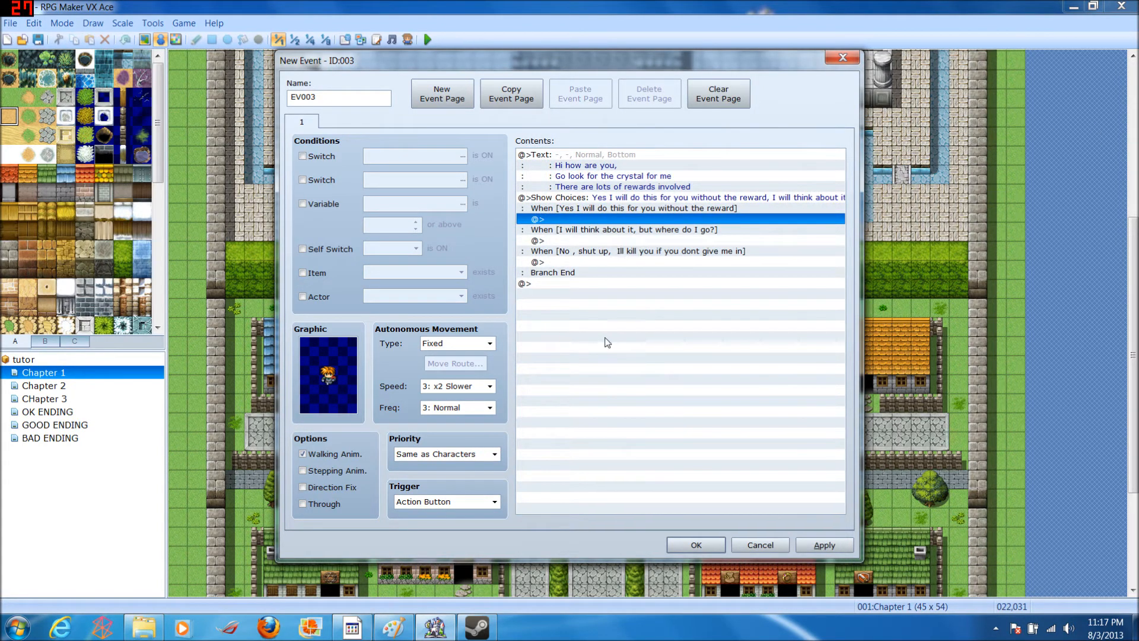
pyautogui.doubleClick(579, 371)
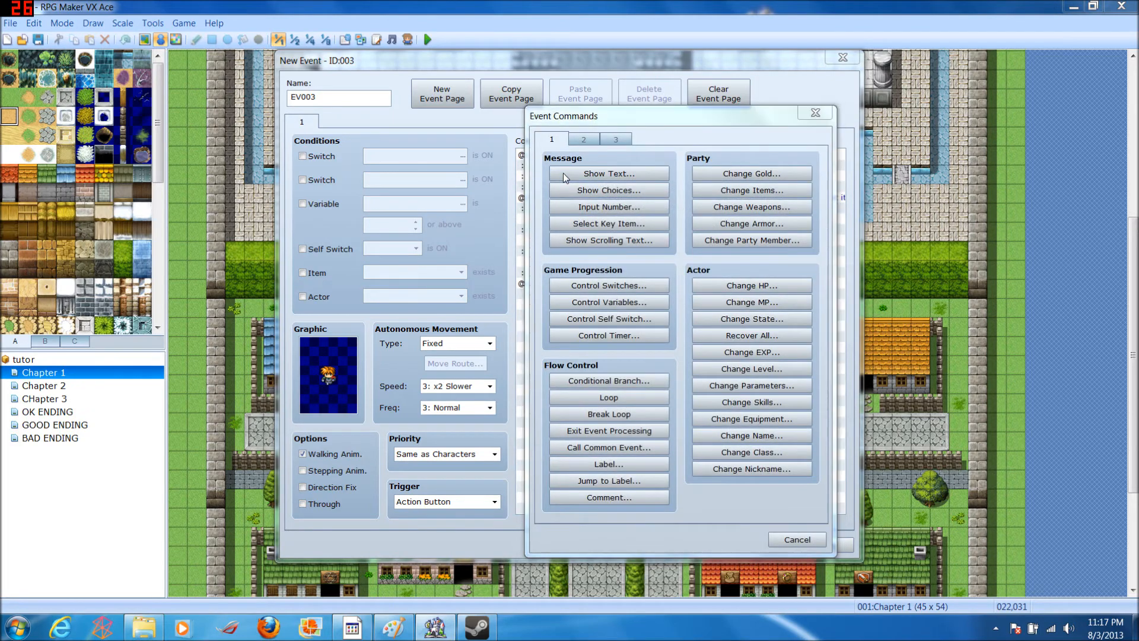
pyautogui.click(564, 173)
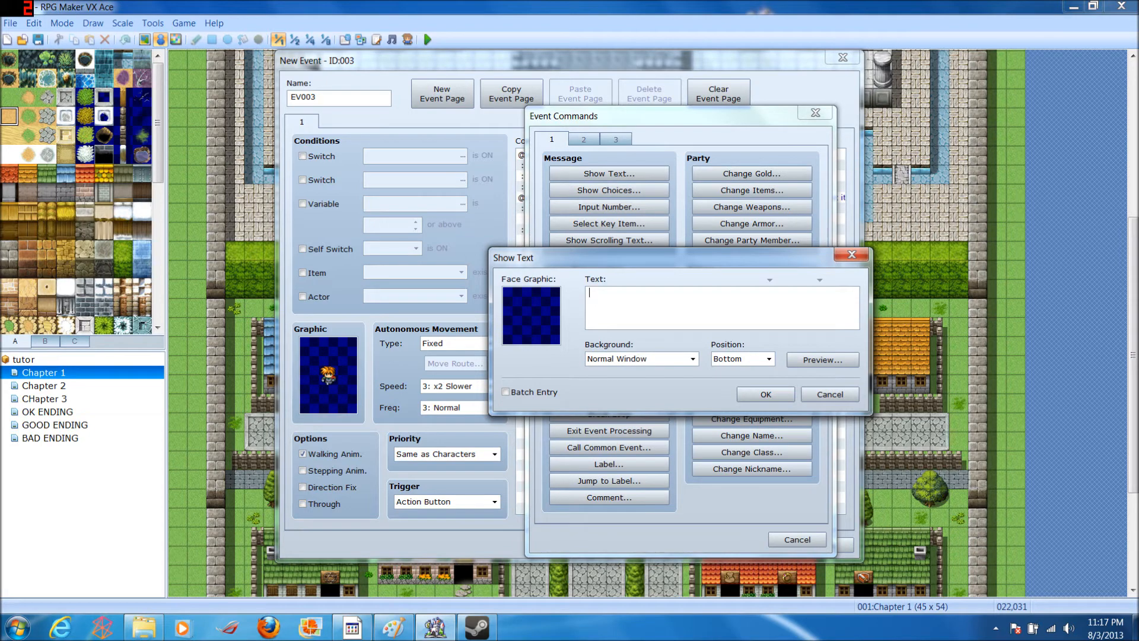
pyautogui.write('W')
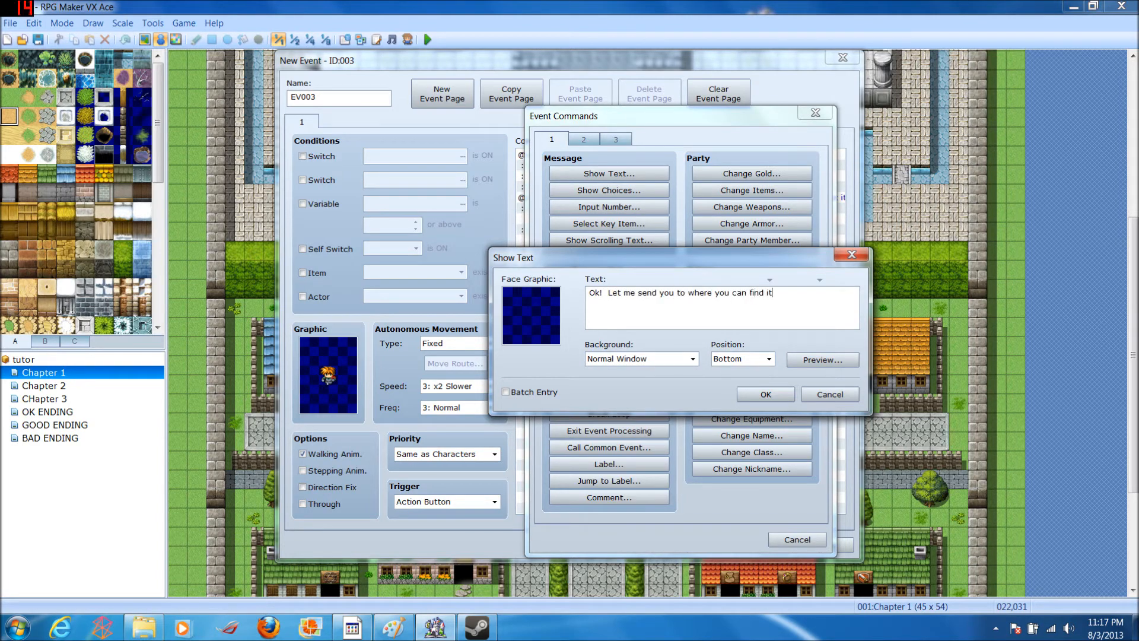
pyautogui.click(766, 394)
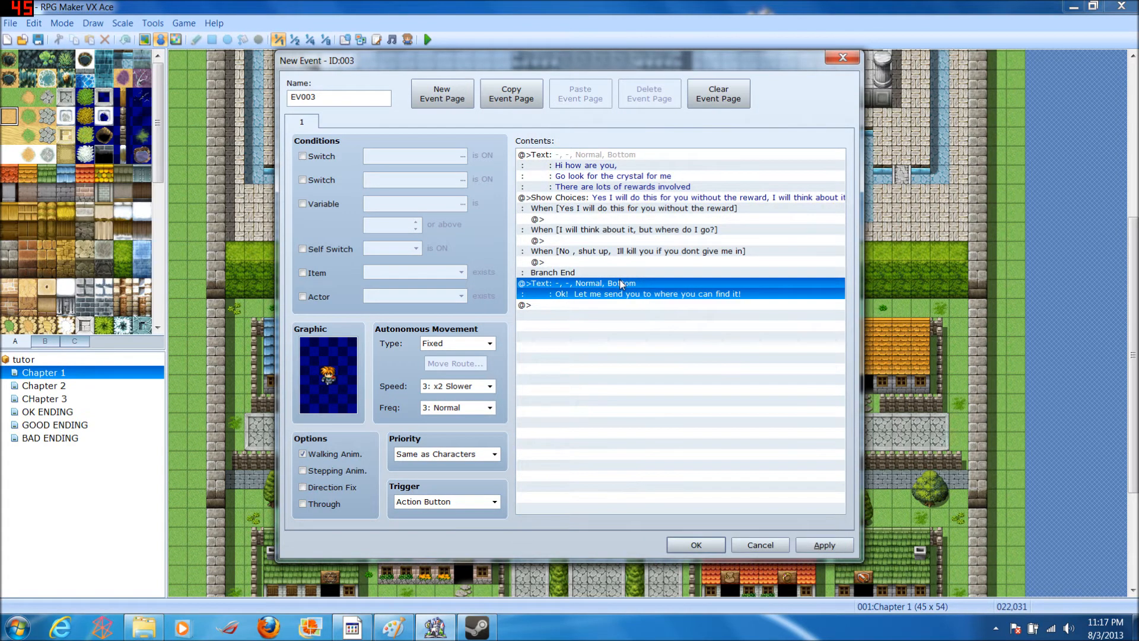
# Step: Move the "Ok! Let me send you to where you can find it!" message into the first choice branch and copy it into the other two
pyautogui.hotkey('ctrl', 'x')
pyautogui.click(575, 220)
pyautogui.hotkey('ctrl', 'v')
pyautogui.click(571, 262)
pyautogui.hotkey('ctrl', 'v')
pyautogui.click(576, 304)
pyautogui.hotkey('ctrl', 'v')
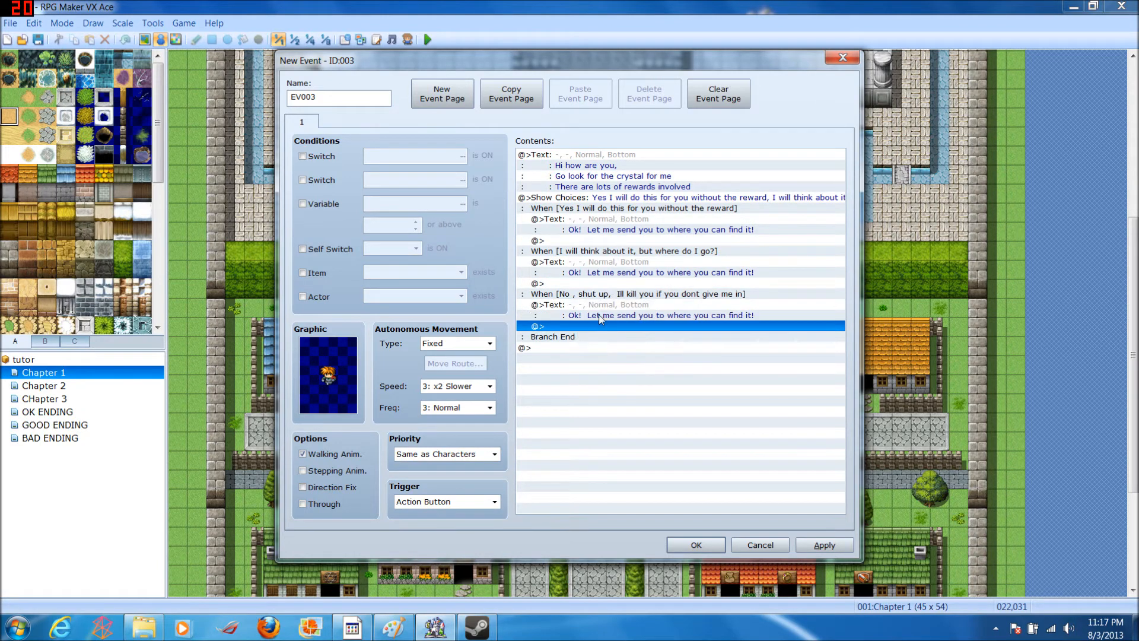
# Step: Start a Control Variables command in the first choice branch, name variable 0001 "Sum Of Outcome" and set the operation to Add
pyautogui.click(582, 231)
pyautogui.doubleClick(583, 210)
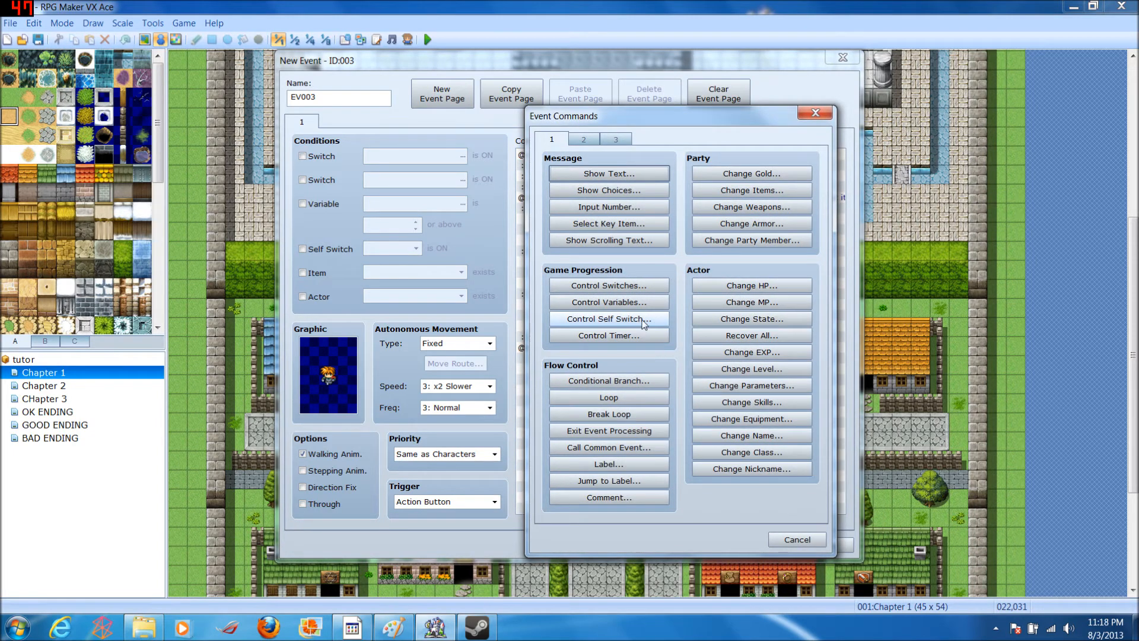
pyautogui.click(633, 303)
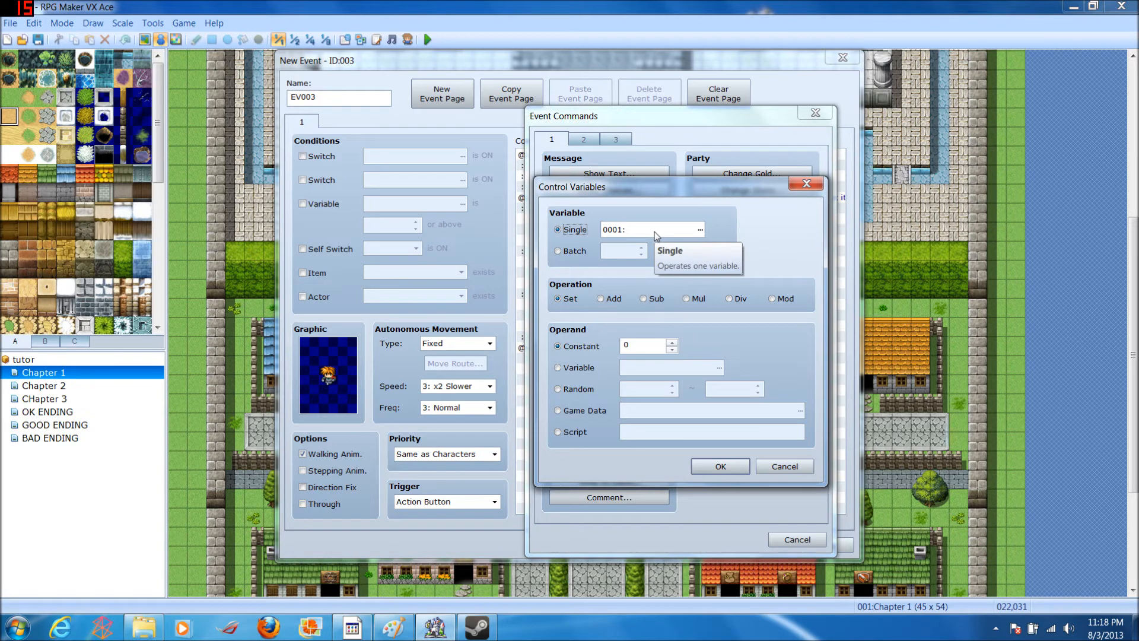
pyautogui.click(698, 232)
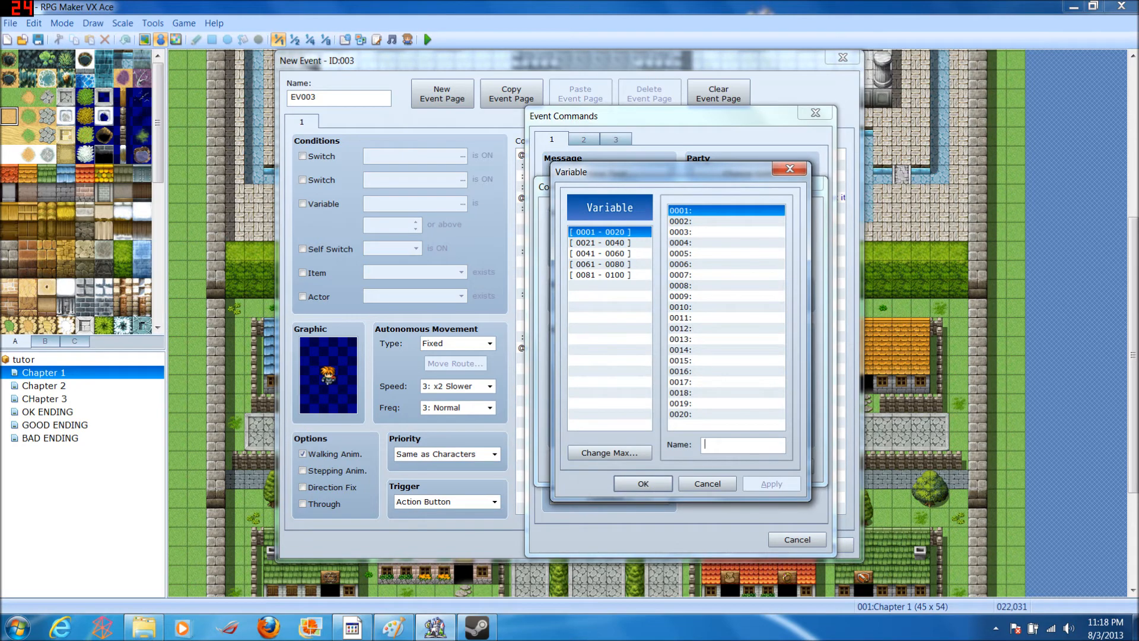
pyautogui.write('Sum Of')
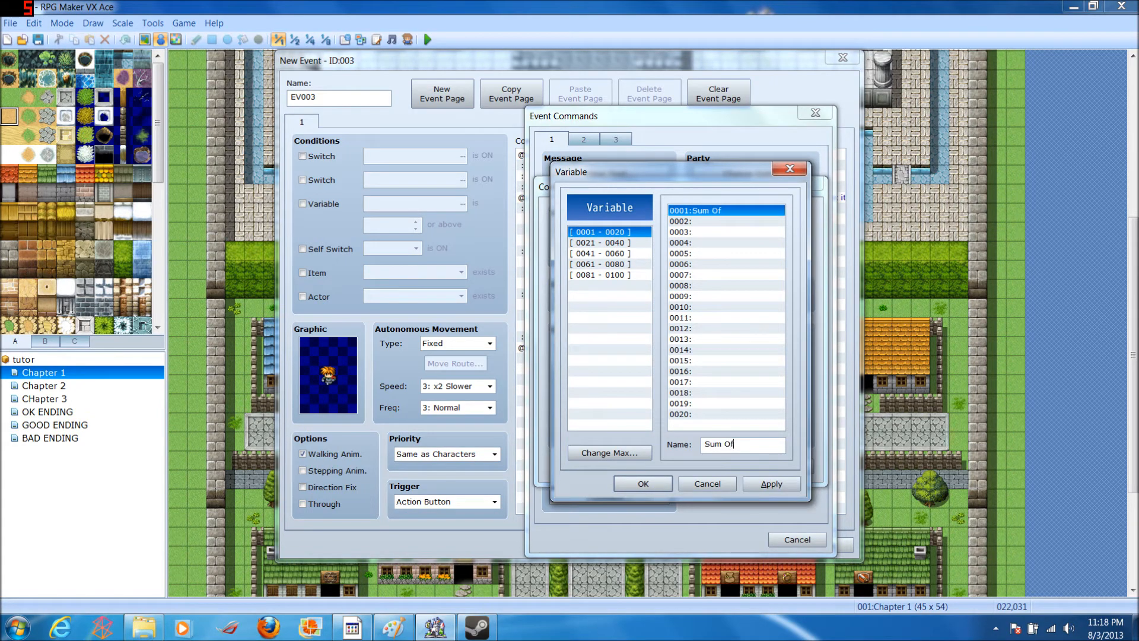
pyautogui.write(' Outcome')
pyautogui.press('Return')
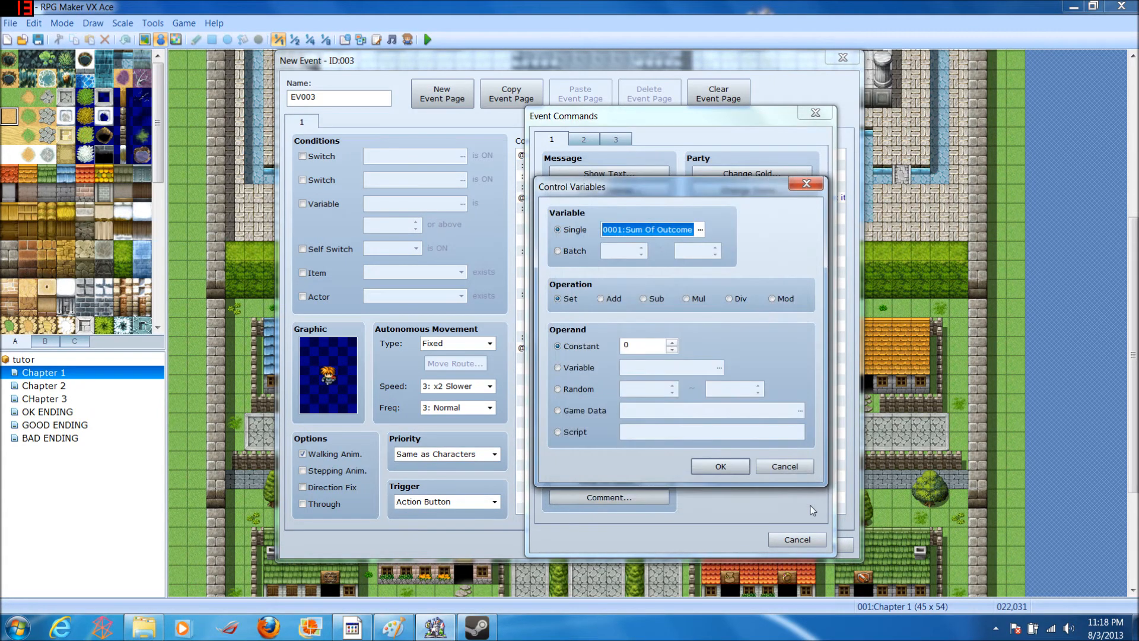
pyautogui.click(614, 300)
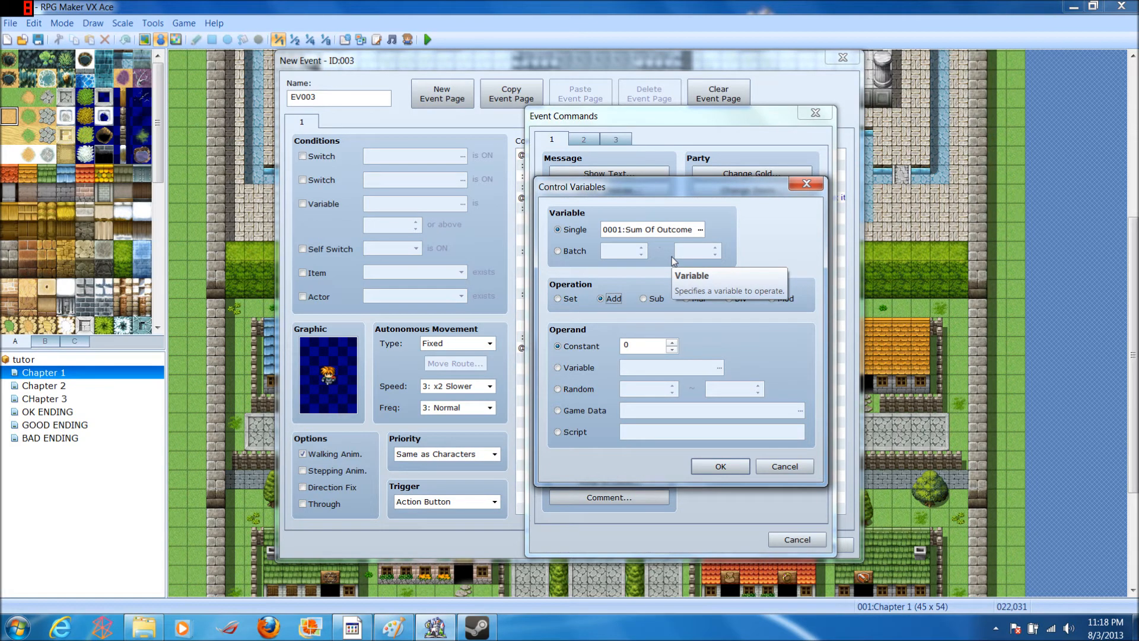
# Step: Browse the 0081-0100 and 0001-0020 ranges of the variable list and leave it without changes
pyautogui.click(700, 230)
pyautogui.click(603, 275)
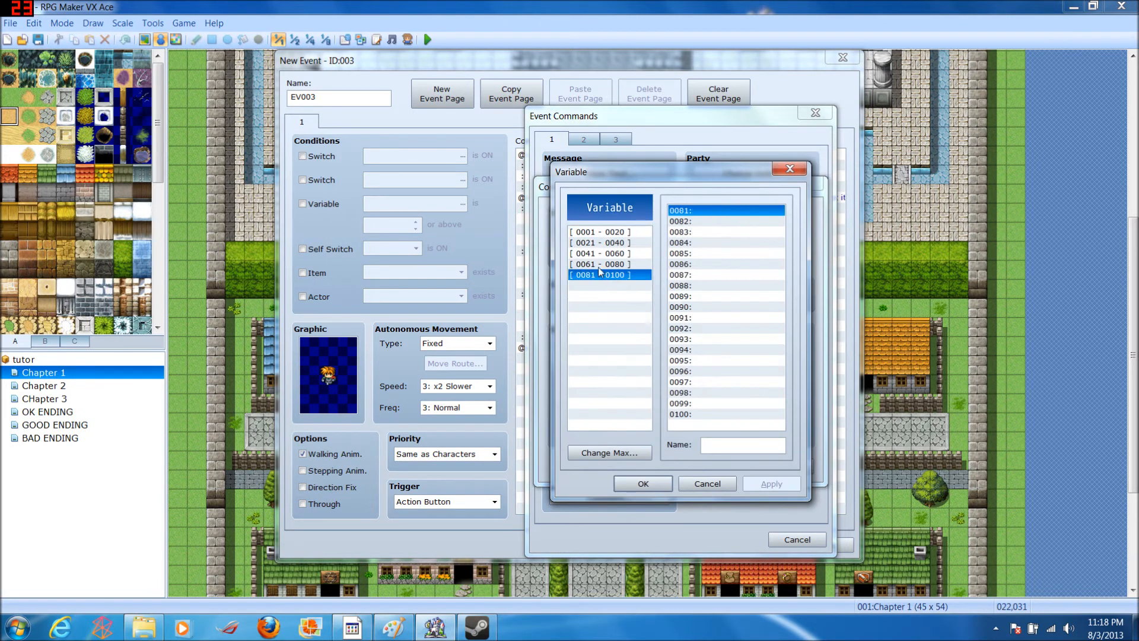
pyautogui.click(590, 232)
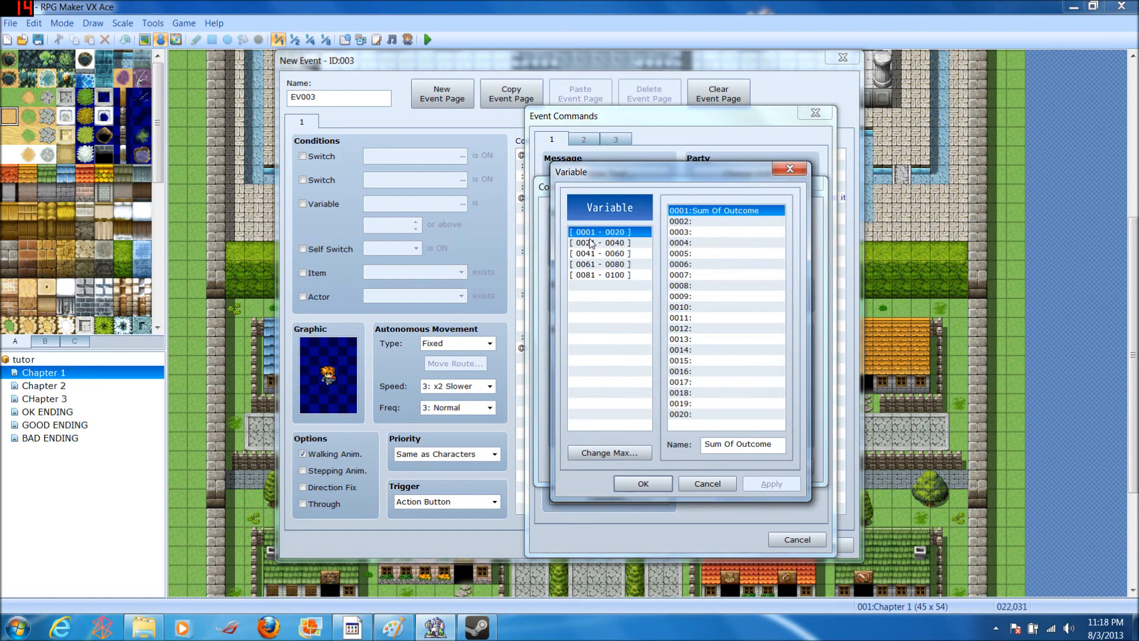
pyautogui.click(714, 483)
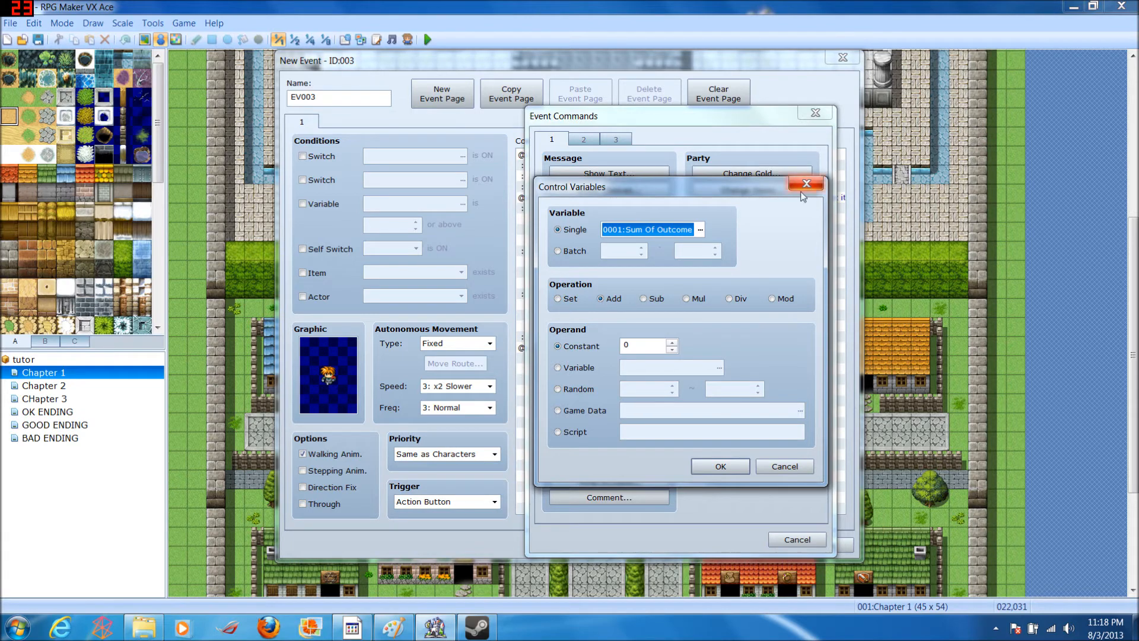
# Step: Name variable 0003 "Battle" and choose 0001 Sum Of Outcome as the variable to control
pyautogui.click(700, 230)
pyautogui.click(693, 231)
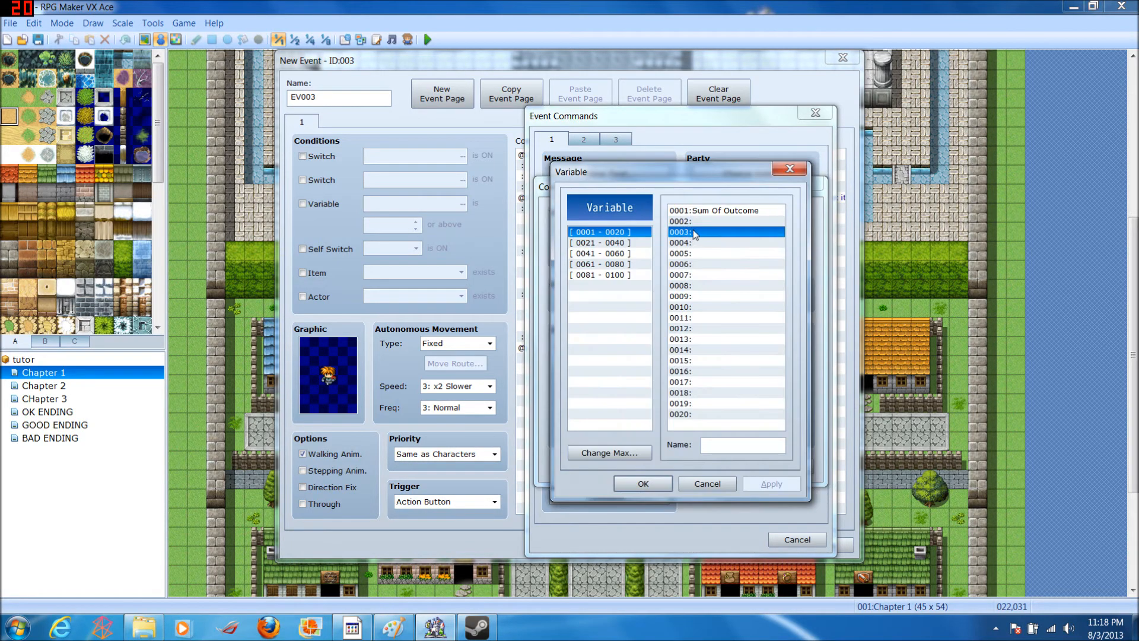
pyautogui.write('B')
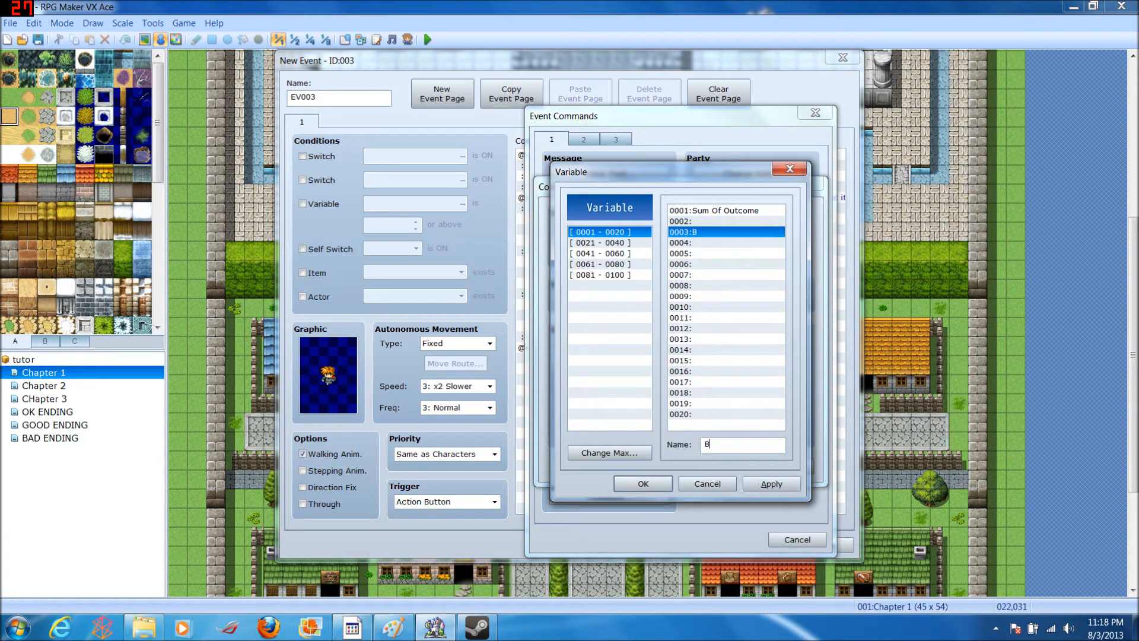
pyautogui.click(723, 253)
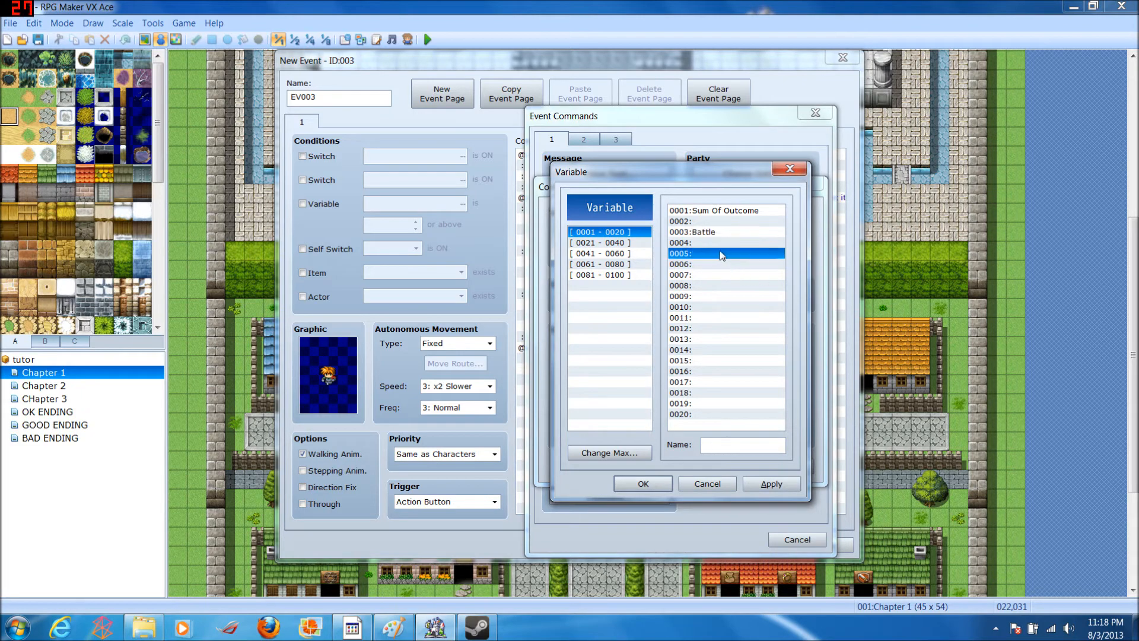
pyautogui.click(643, 484)
pyautogui.click(701, 231)
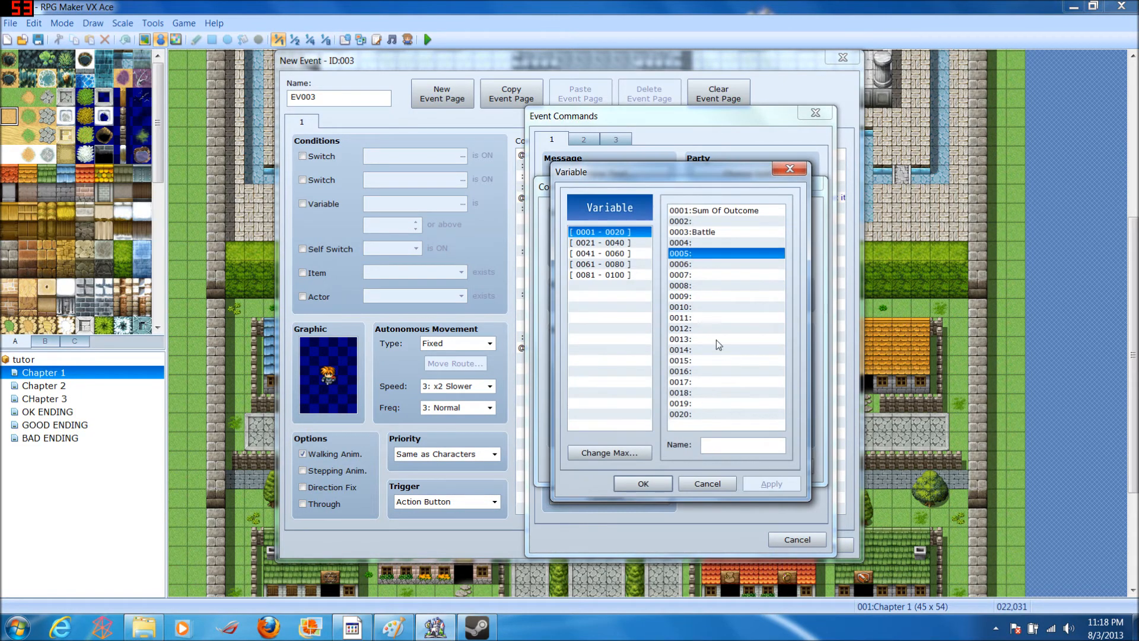
pyautogui.doubleClick(709, 212)
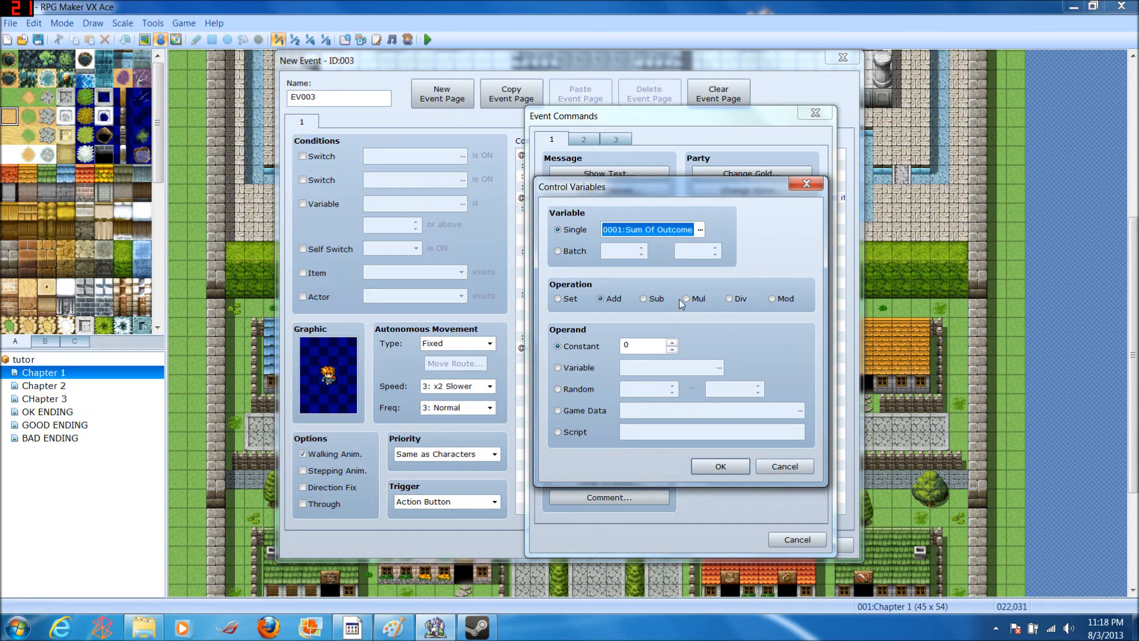
# Step: Add a random number from 1 to 20 to Sum Of Outcome and accept the command
pyautogui.click(611, 299)
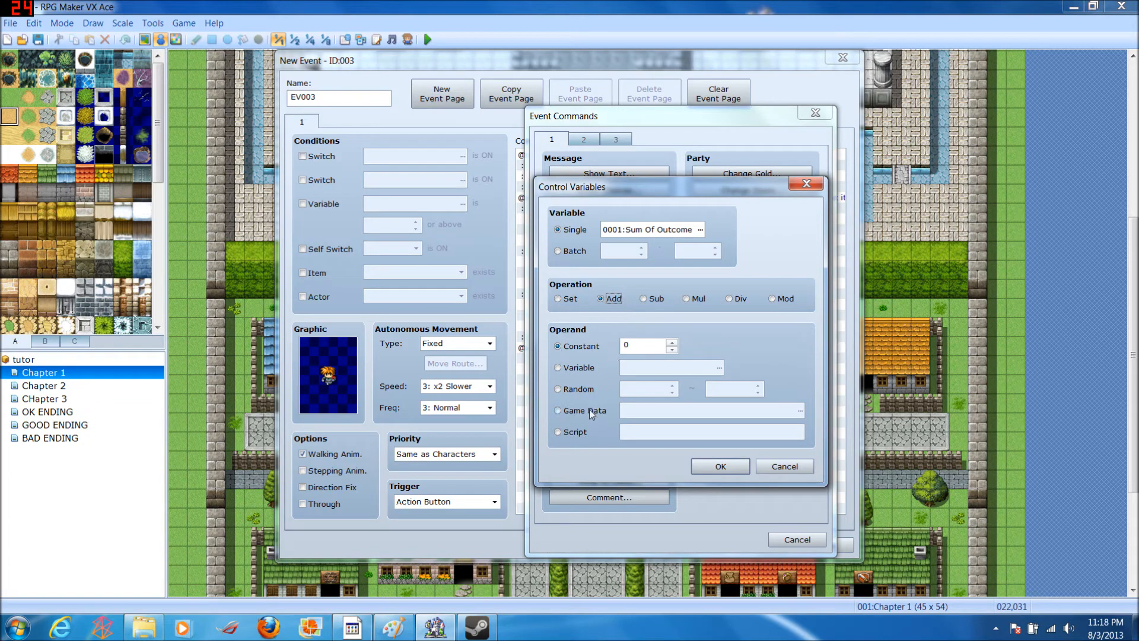
pyautogui.click(580, 389)
pyautogui.press('Tab')
pyautogui.write('1')
pyautogui.press('Tab')
pyautogui.write('2')
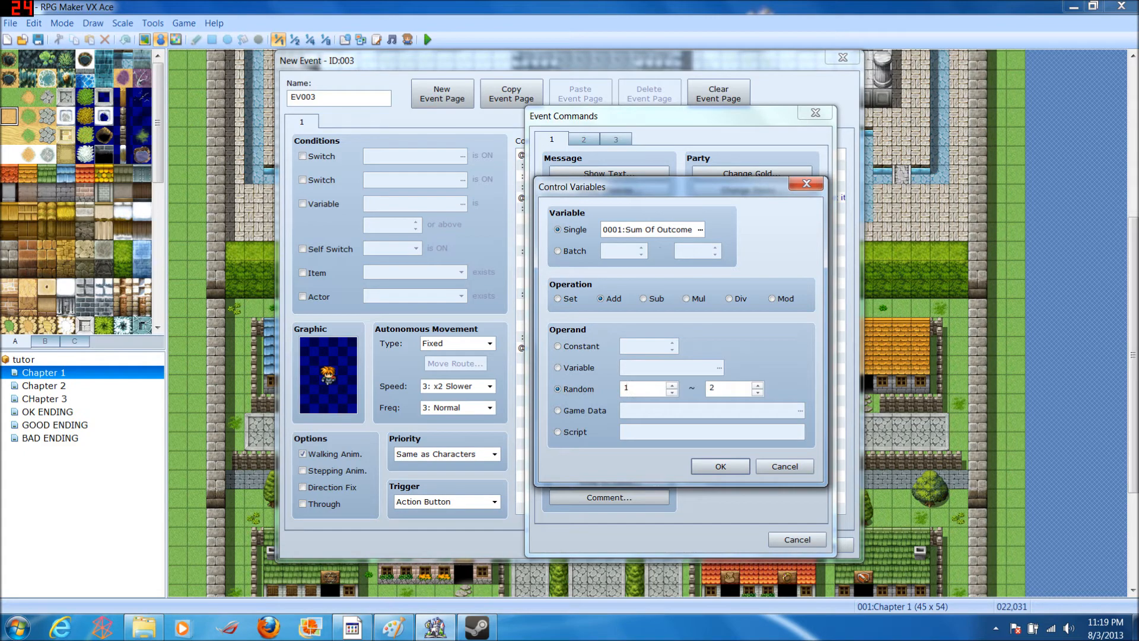
pyautogui.write('0')
pyautogui.click(719, 464)
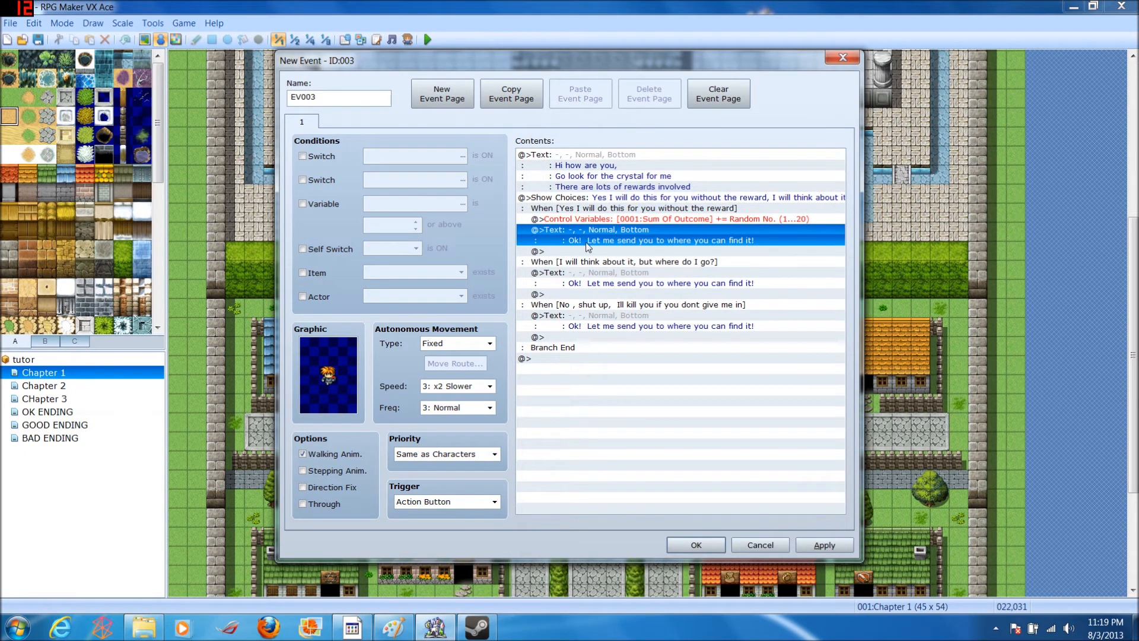
# Step: Edit the first branch's Control Variables command so it adds a constant of 20
pyautogui.click(610, 218)
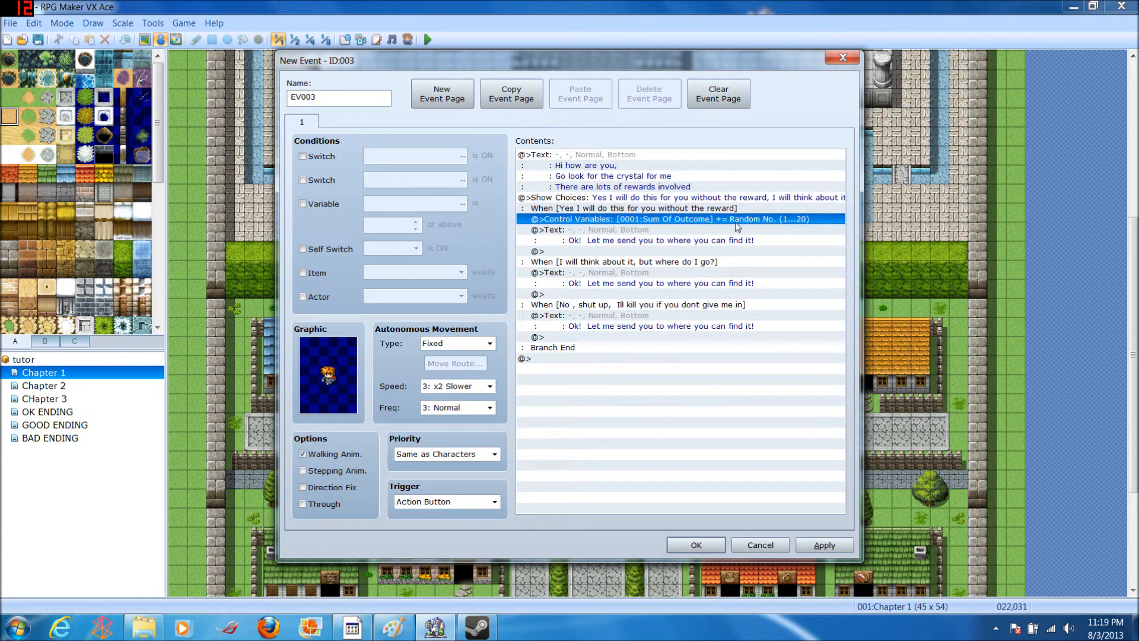
pyautogui.rightClick(657, 224)
pyautogui.rightClick(627, 225)
pyautogui.click(656, 248)
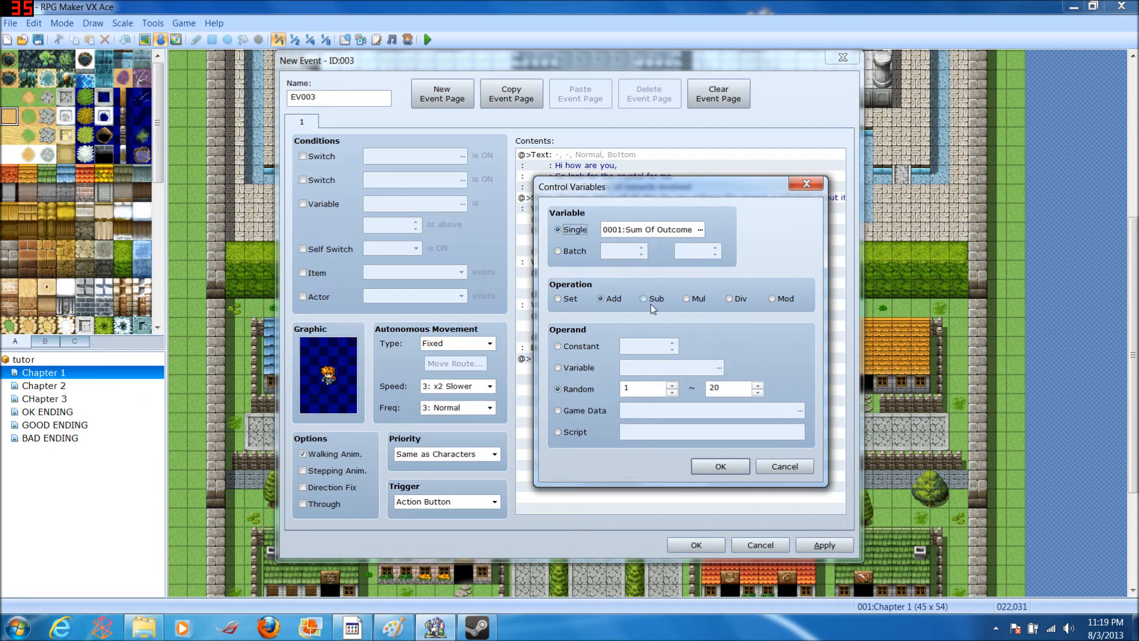
pyautogui.click(595, 348)
pyautogui.write('20')
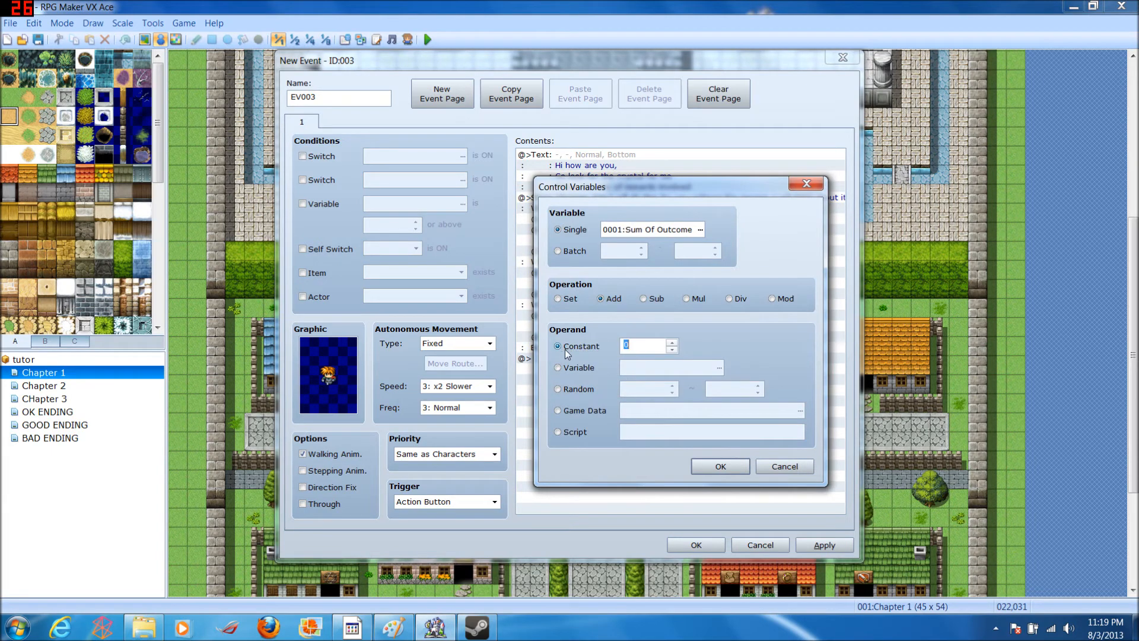
pyautogui.press('Return')
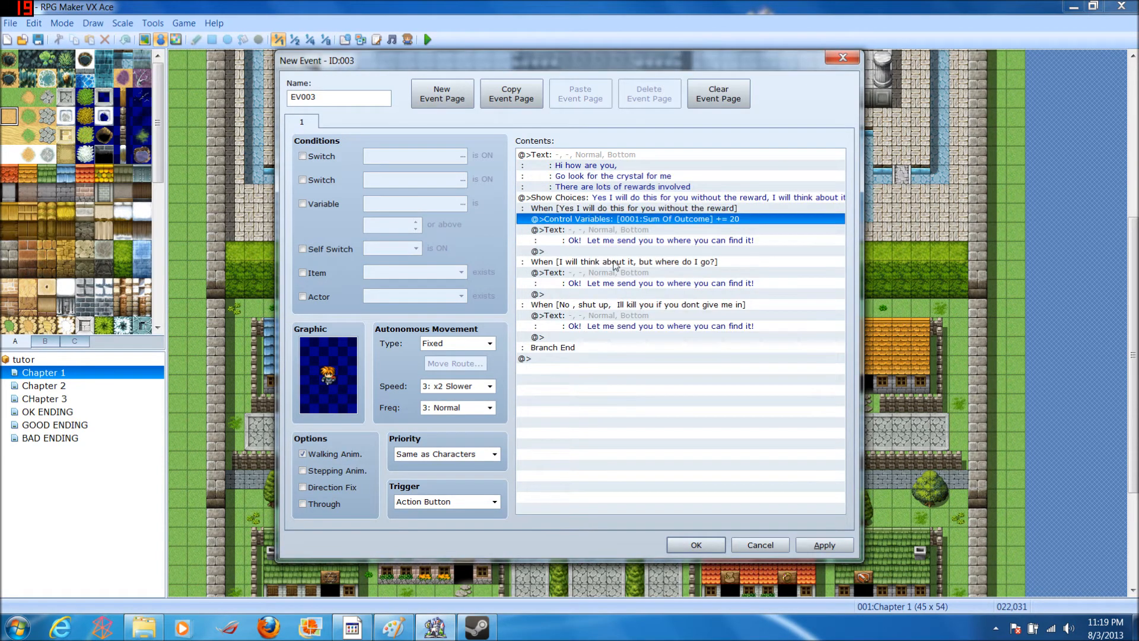
# Step: Raise the constant added to Sum Of Outcome in the first branch to 200
pyautogui.rightClick(601, 222)
pyautogui.click(620, 238)
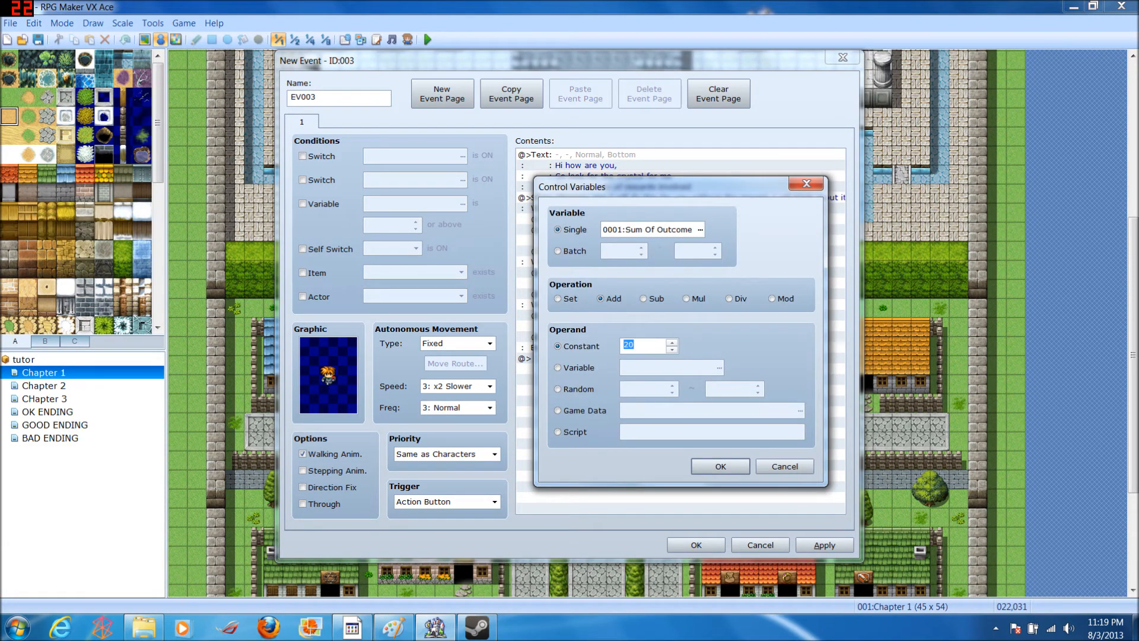
pyautogui.write('0')
pyautogui.click(720, 467)
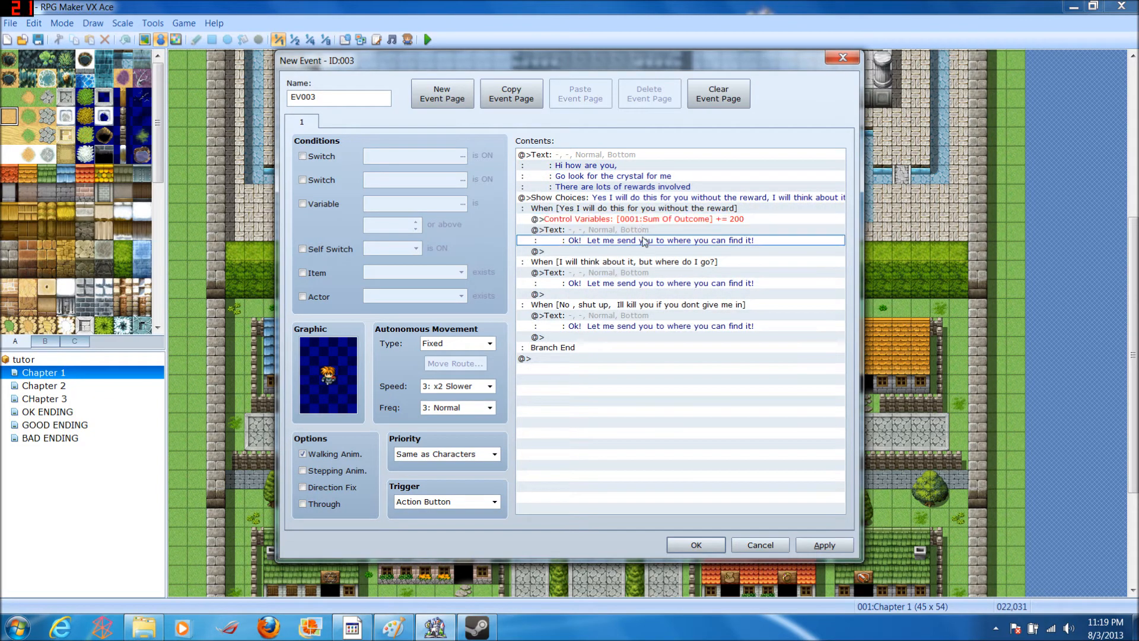
# Step: Copy the Control Variables command above the message in the second and third choice branches
pyautogui.click(601, 284)
pyautogui.hotkey('ctrl', 'v')
pyautogui.click(601, 318)
pyautogui.click(600, 329)
pyautogui.hotkey('ctrl', 'v')
# Step: Set the second branch's Control Variables command to add 100 to Sum Of Outcome
pyautogui.rightClick(604, 276)
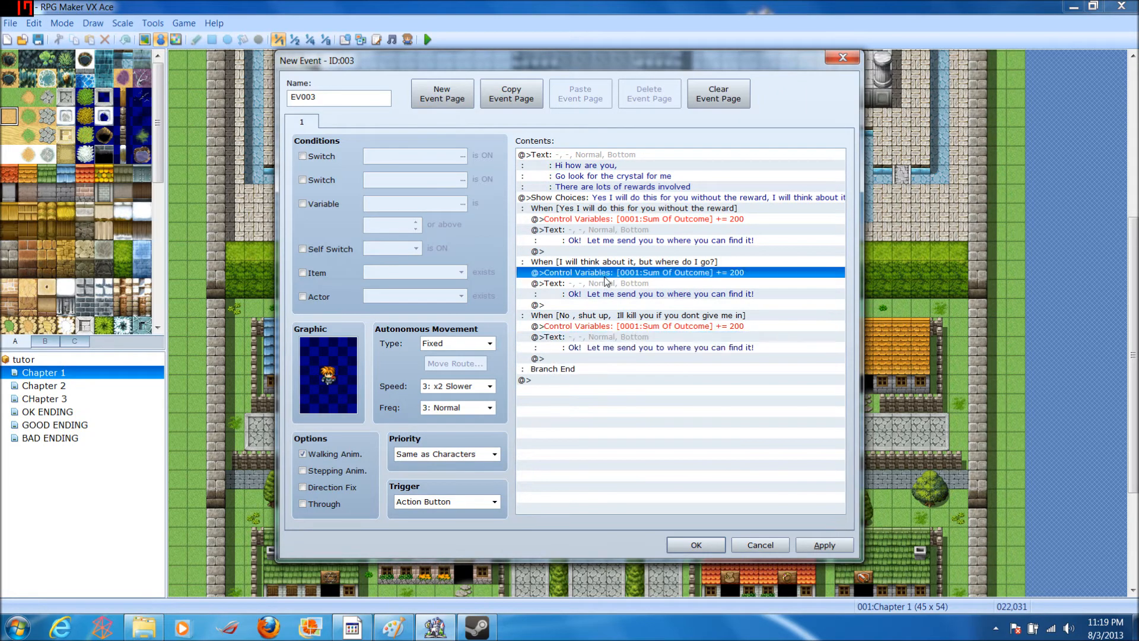
pyautogui.click(585, 289)
pyautogui.rightClick(559, 275)
pyautogui.click(624, 296)
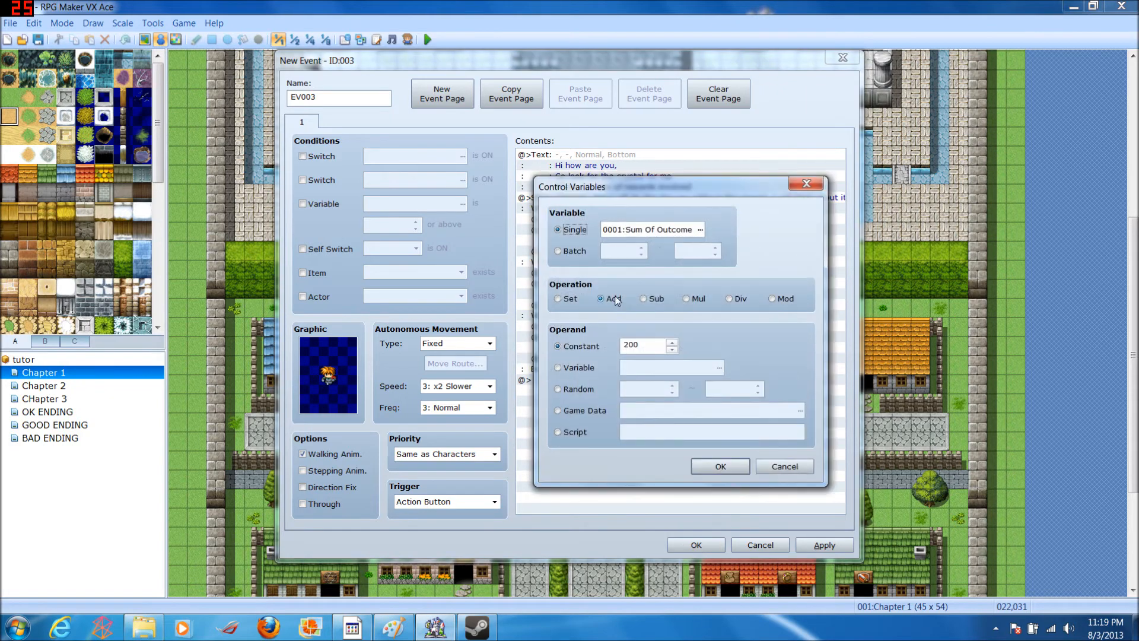
pyautogui.doubleClick(631, 345)
pyautogui.write('100')
pyautogui.click(729, 464)
# Step: Set the third branch's Control Variables command to add 20 to Sum Of Outcome
pyautogui.doubleClick(623, 331)
pyautogui.doubleClick(630, 345)
pyautogui.write('20')
pyautogui.click(720, 465)
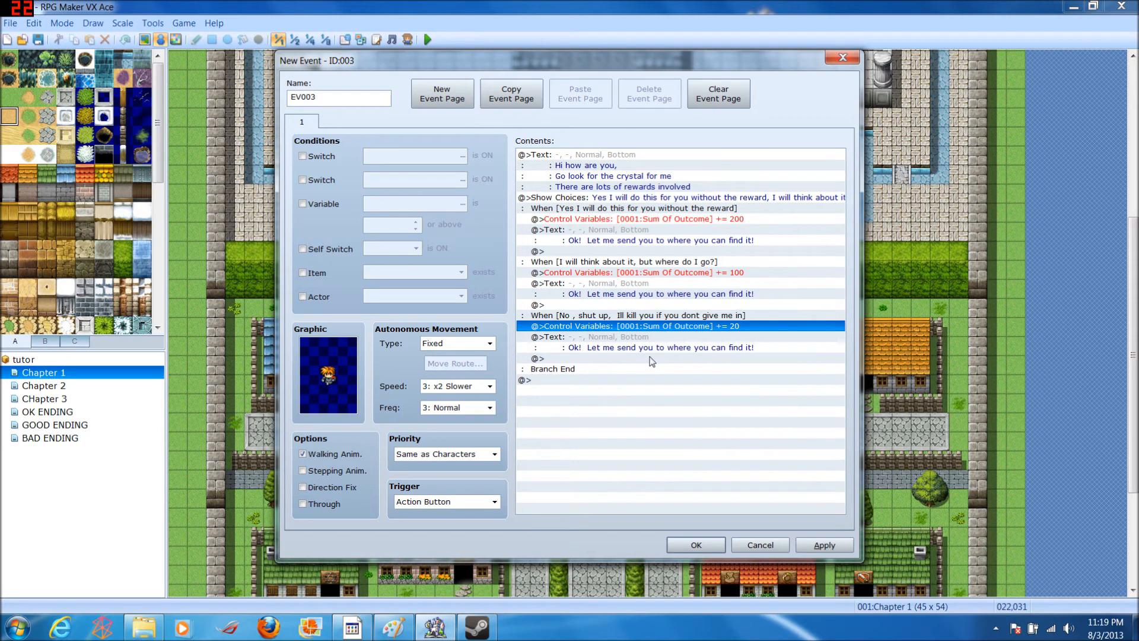
# Step: Remove the "Ok! Let me send you to where you can find it!" message from all three branches and place it once after the branch end
pyautogui.click(603, 358)
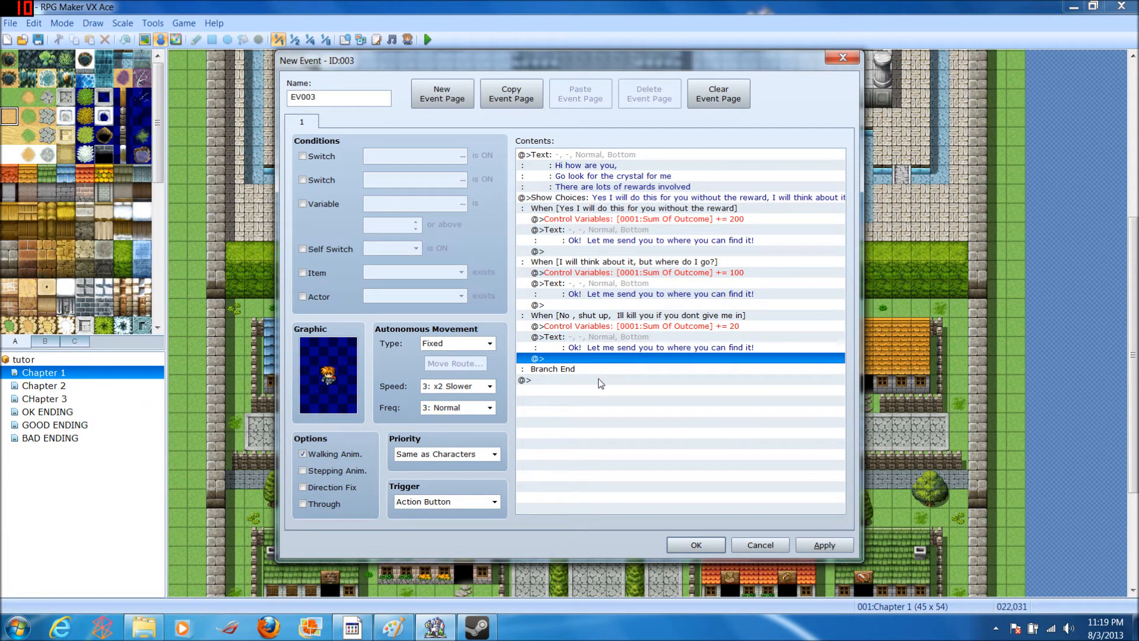
pyautogui.click(582, 350)
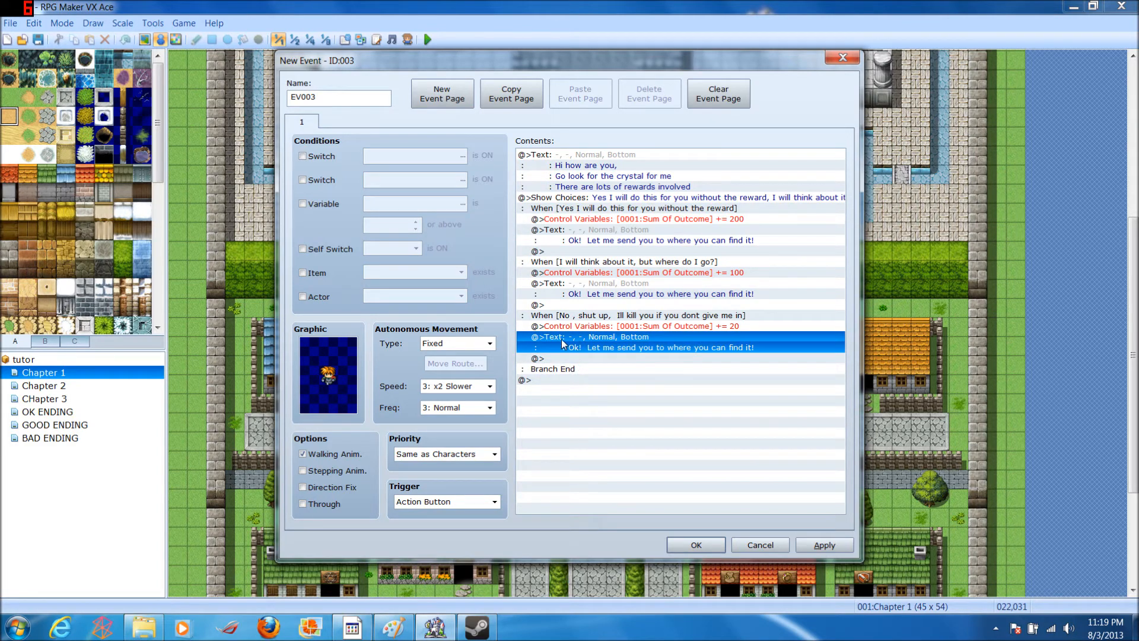
pyautogui.press('Delete')
pyautogui.click(608, 294)
pyautogui.press('Delete')
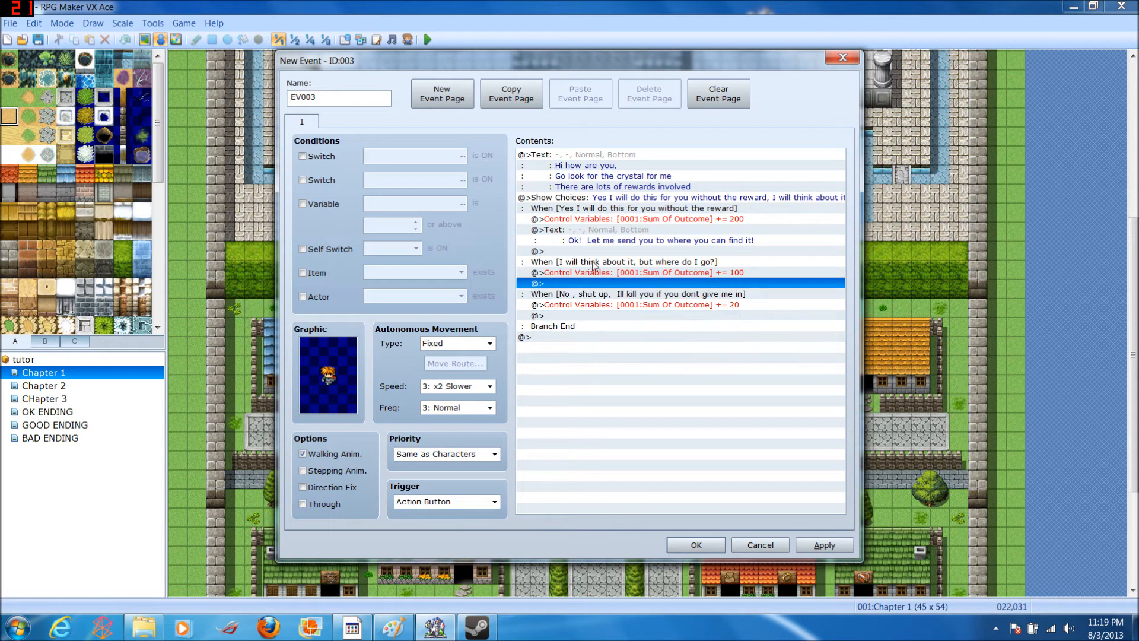
pyautogui.click(591, 237)
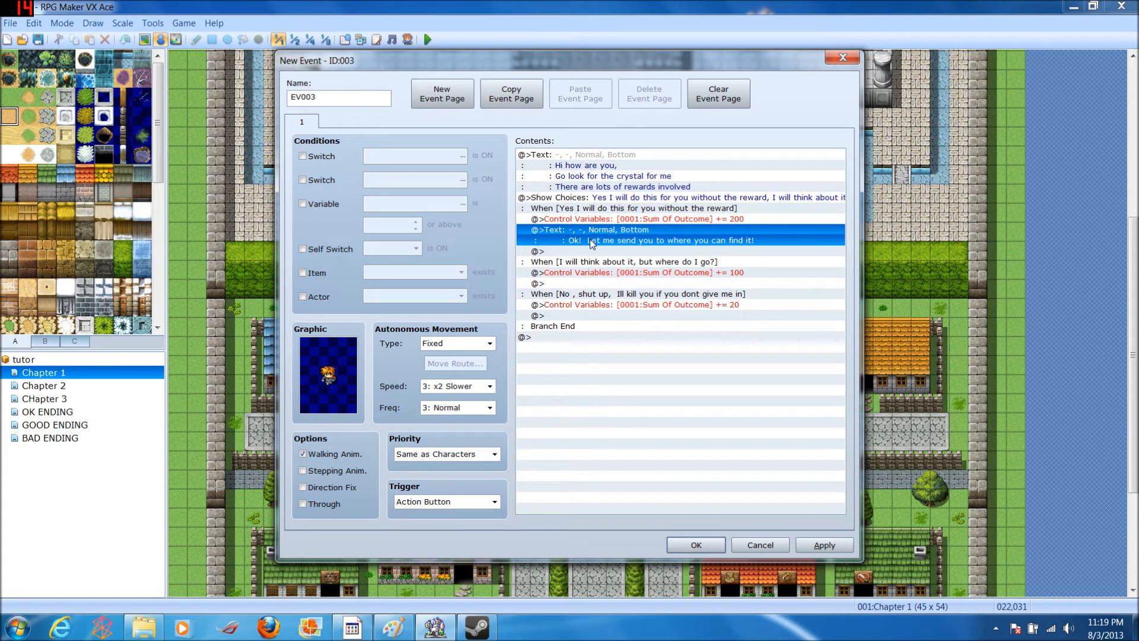
pyautogui.press('Delete')
pyautogui.click(574, 387)
pyautogui.hotkey('ctrl', 'v')
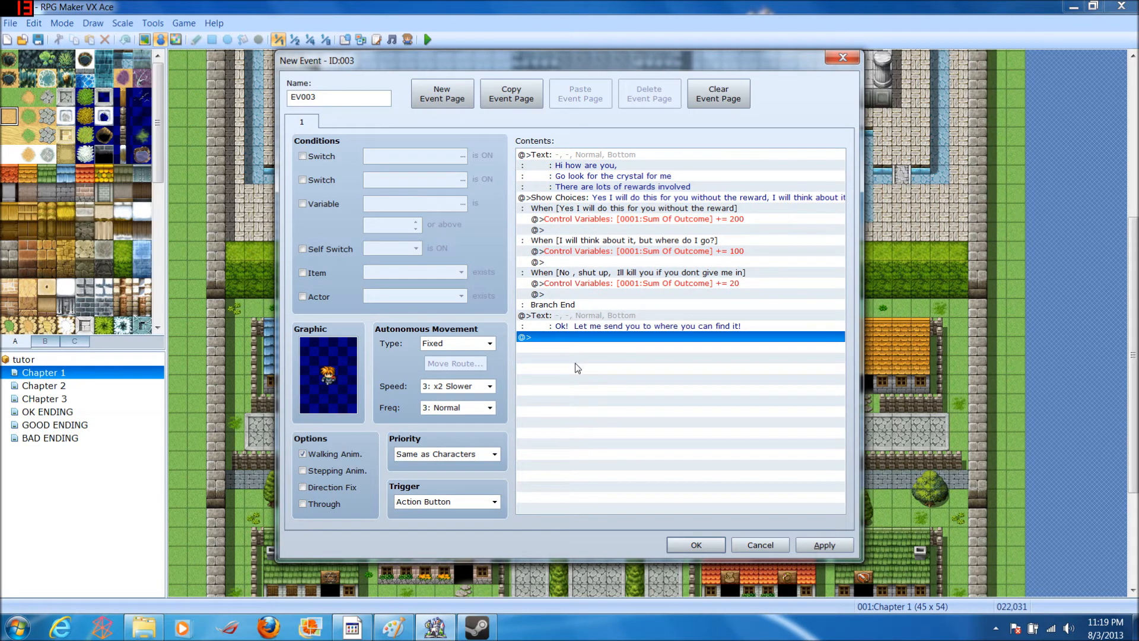
# Step: Review the opening message, the choices, the closing message and the Sum Of Outcome addition in each branch
pyautogui.click(572, 317)
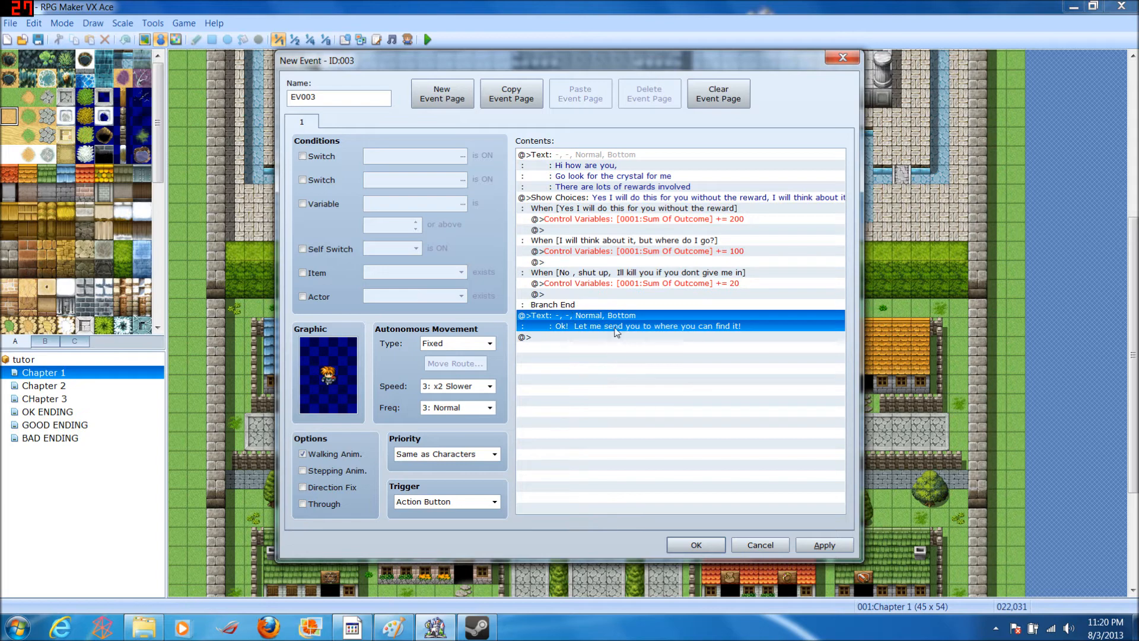
pyautogui.click(554, 160)
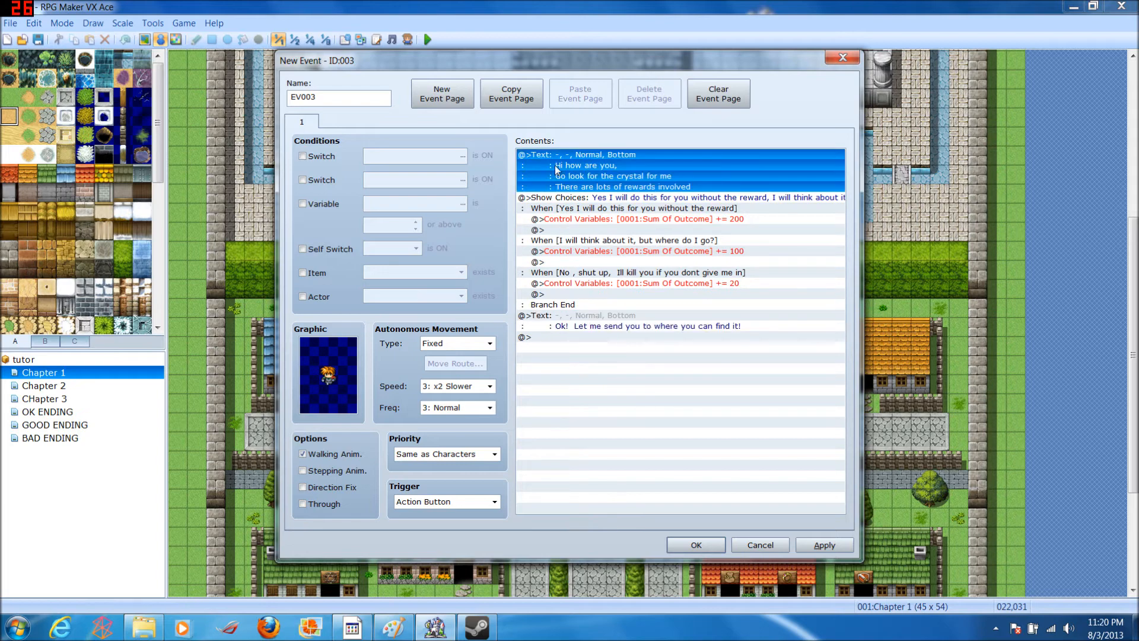
pyautogui.click(620, 202)
pyautogui.click(641, 336)
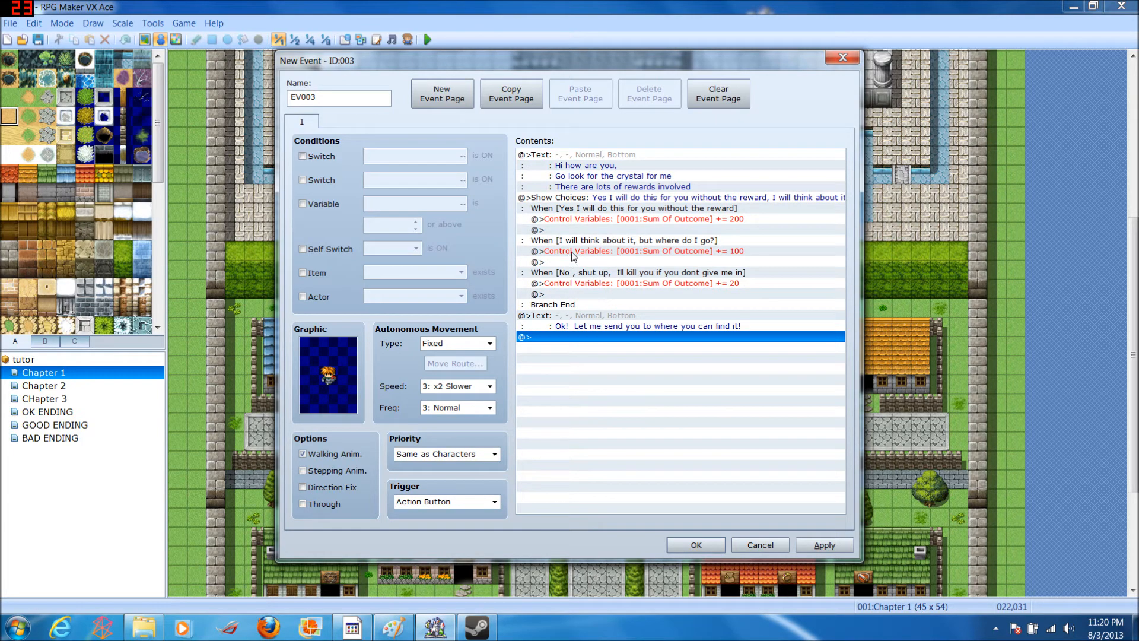
pyautogui.click(730, 283)
pyautogui.moveTo(715, 270)
pyautogui.mouseDown()
pyautogui.moveTo(717, 225)
pyautogui.moveTo(705, 286)
pyautogui.mouseUp()
pyautogui.click(707, 220)
pyautogui.click(701, 252)
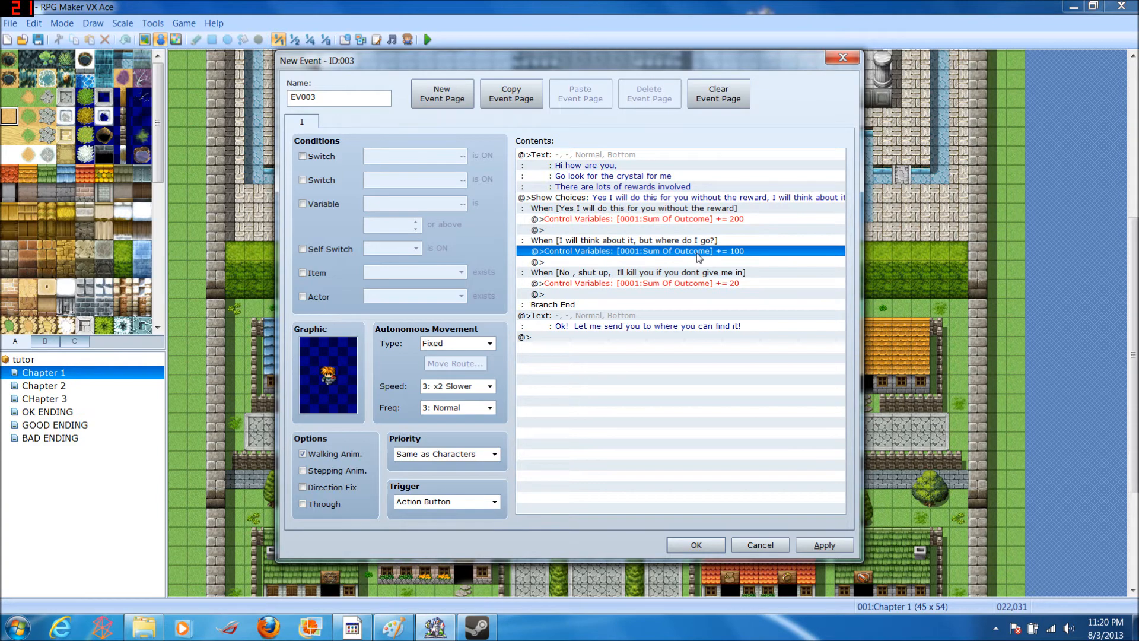
# Step: Add a Transfer Player command to Chapter 2 at (021,020) after the closing message and save the event
pyautogui.click(689, 284)
pyautogui.click(575, 316)
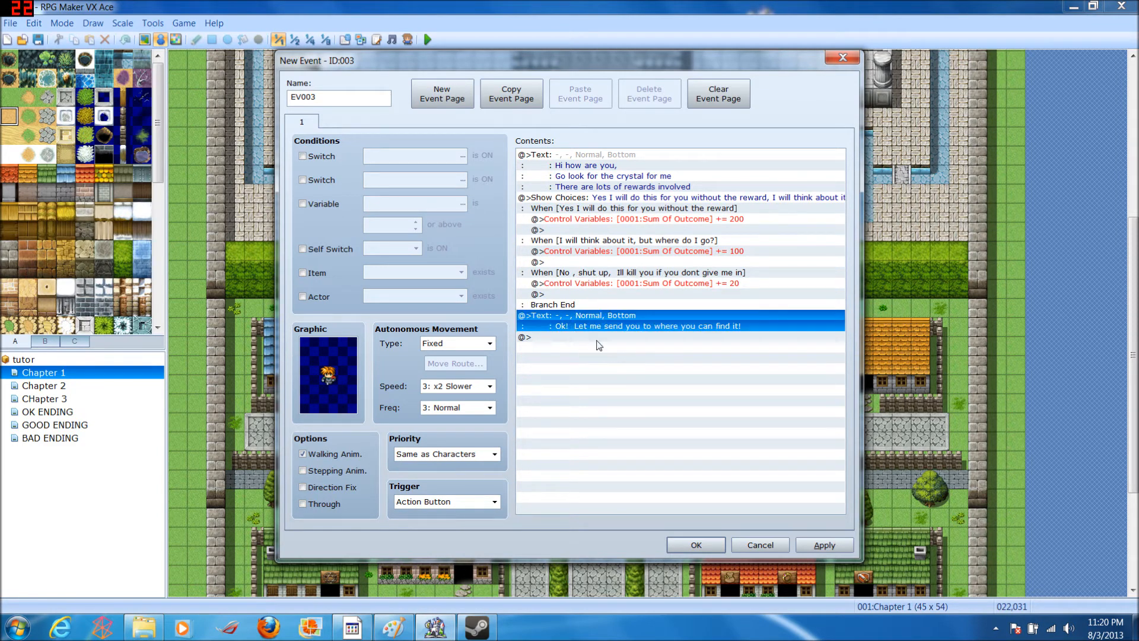
pyautogui.doubleClick(582, 356)
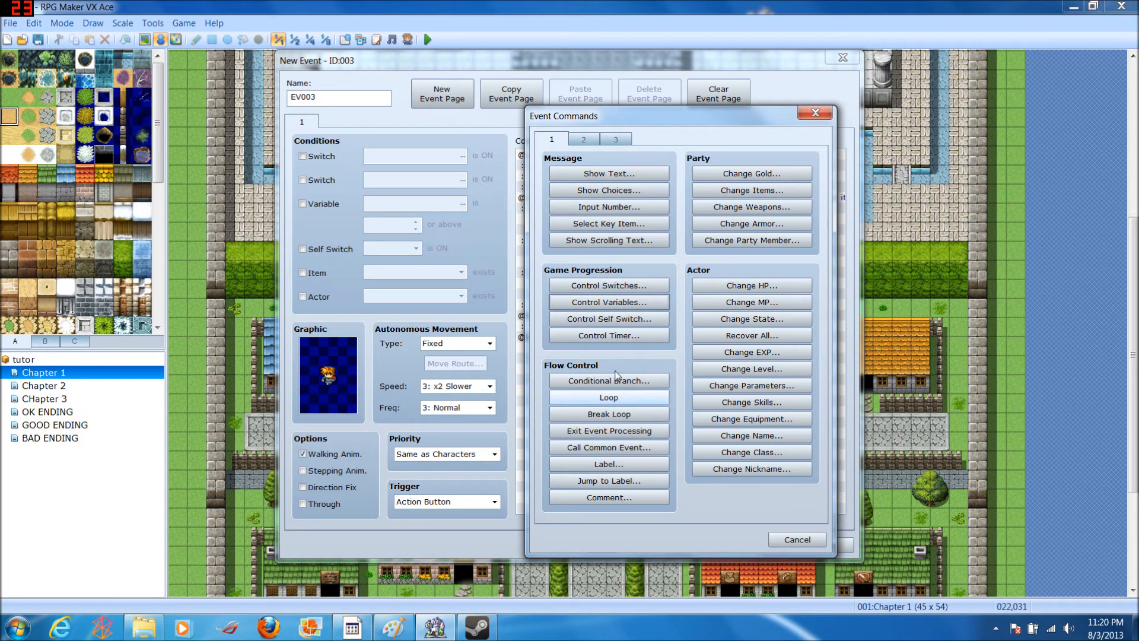
pyautogui.click(582, 140)
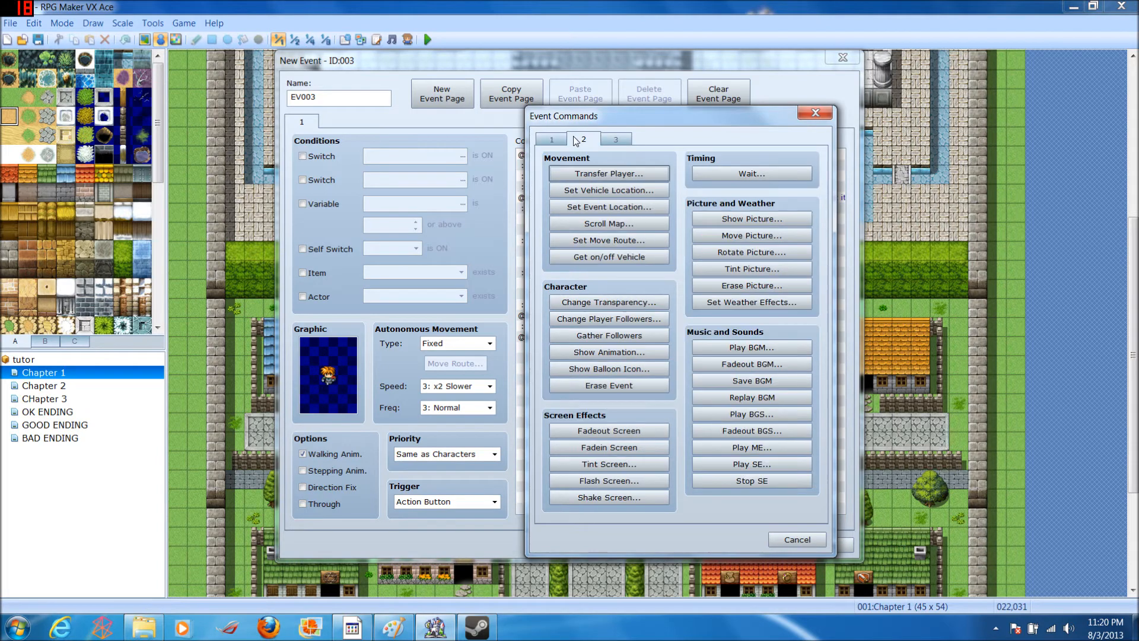
pyautogui.click(608, 174)
pyautogui.click(760, 279)
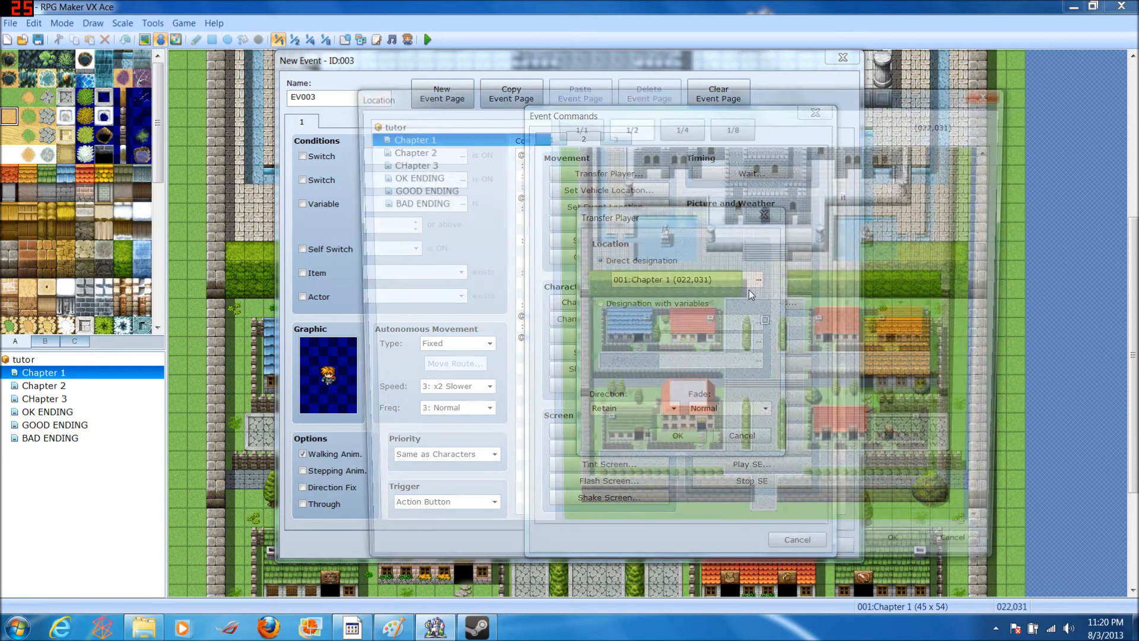
pyautogui.click(418, 150)
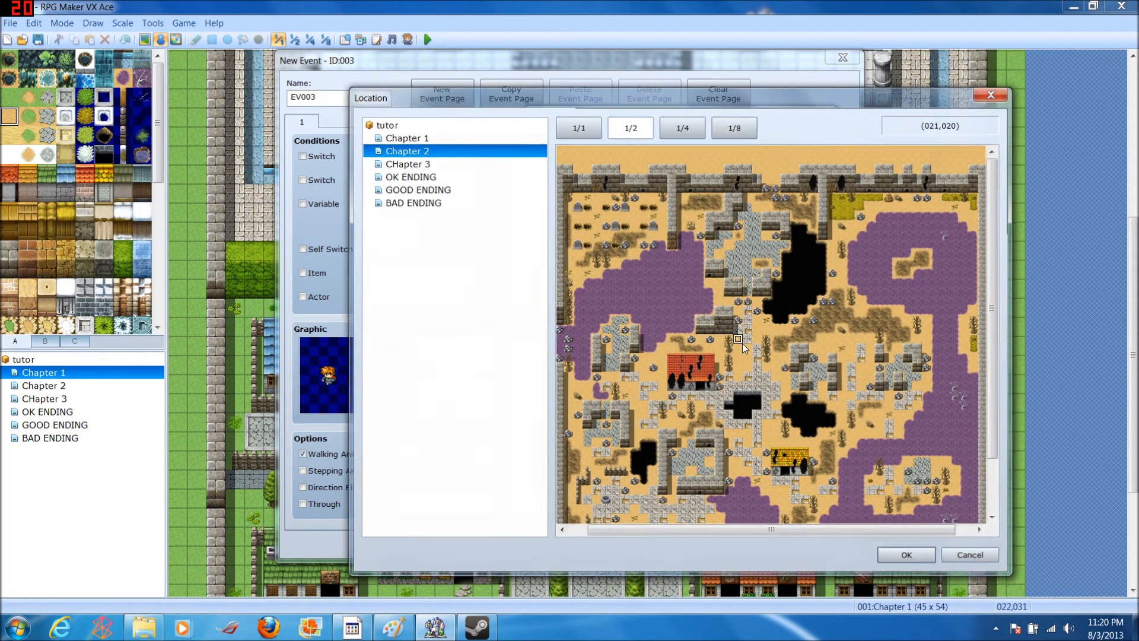
pyautogui.doubleClick(743, 343)
pyautogui.click(661, 438)
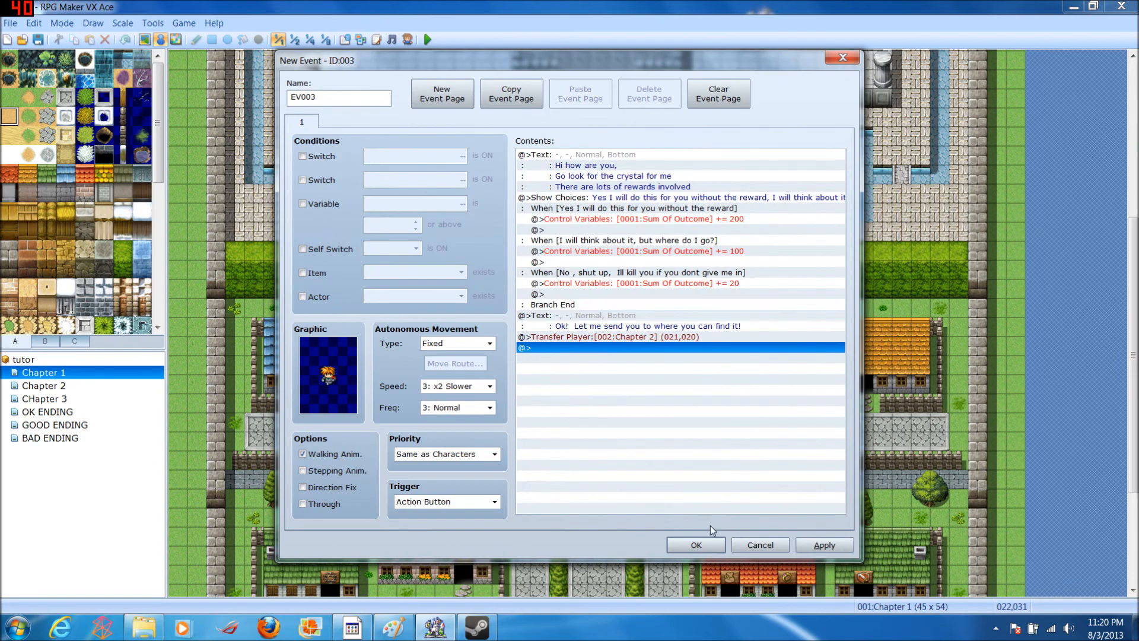
pyautogui.click(706, 545)
# Step: Create an event at (022,017) on the Chapter 2 map and give it a white crystal graphic from the !Crystal set
pyautogui.click(44, 387)
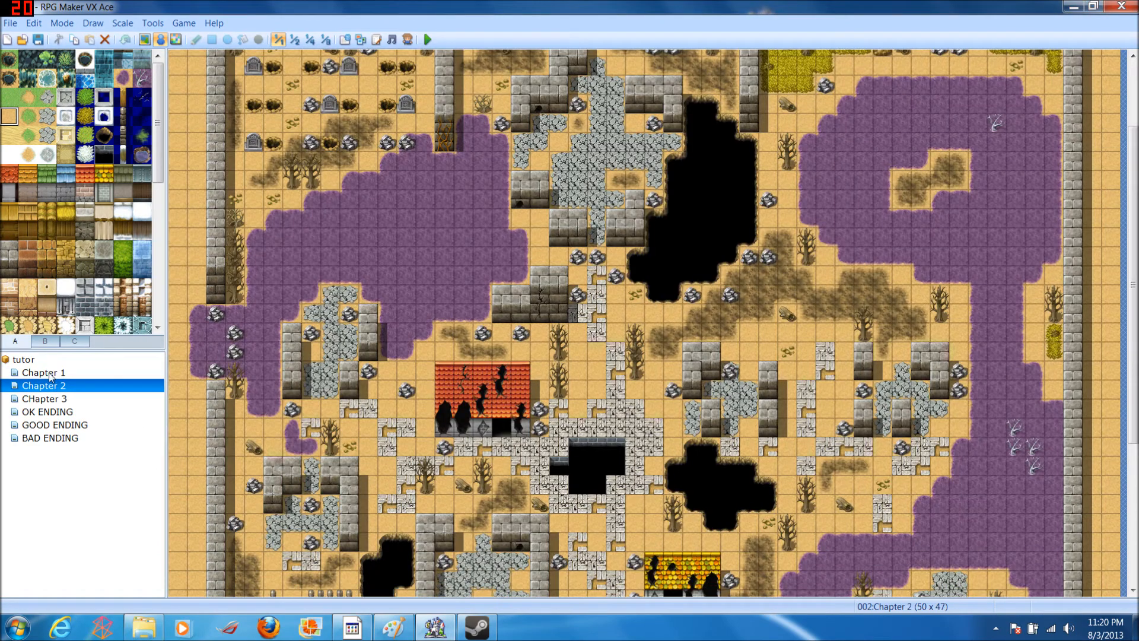
pyautogui.doubleClick(599, 273)
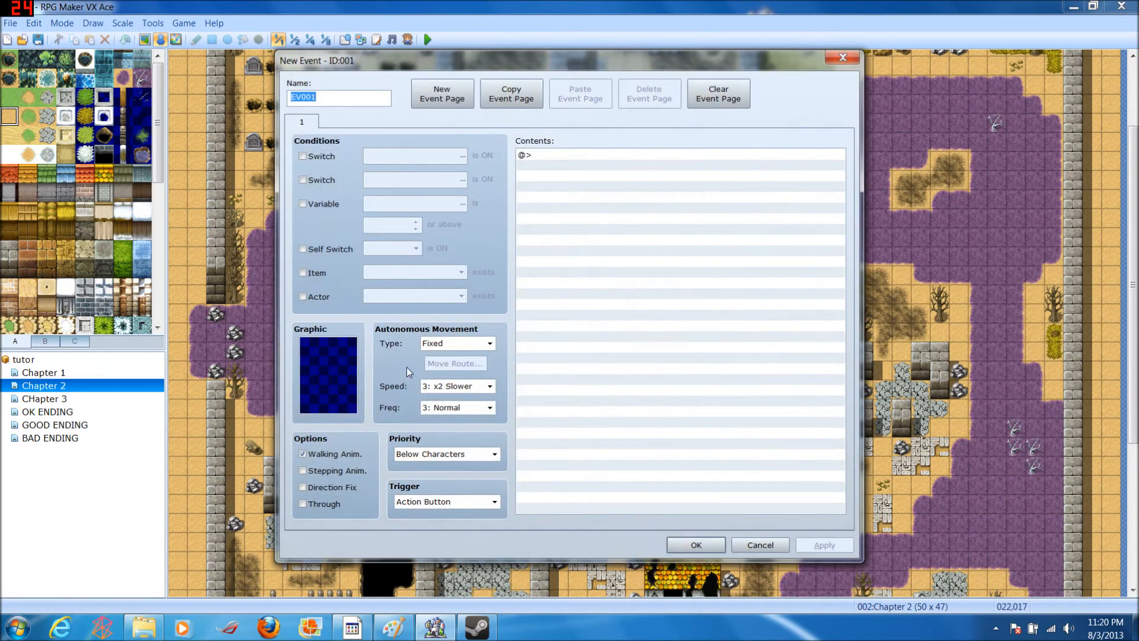
pyautogui.click(420, 297)
pyautogui.scroll(-9, 405, 331)
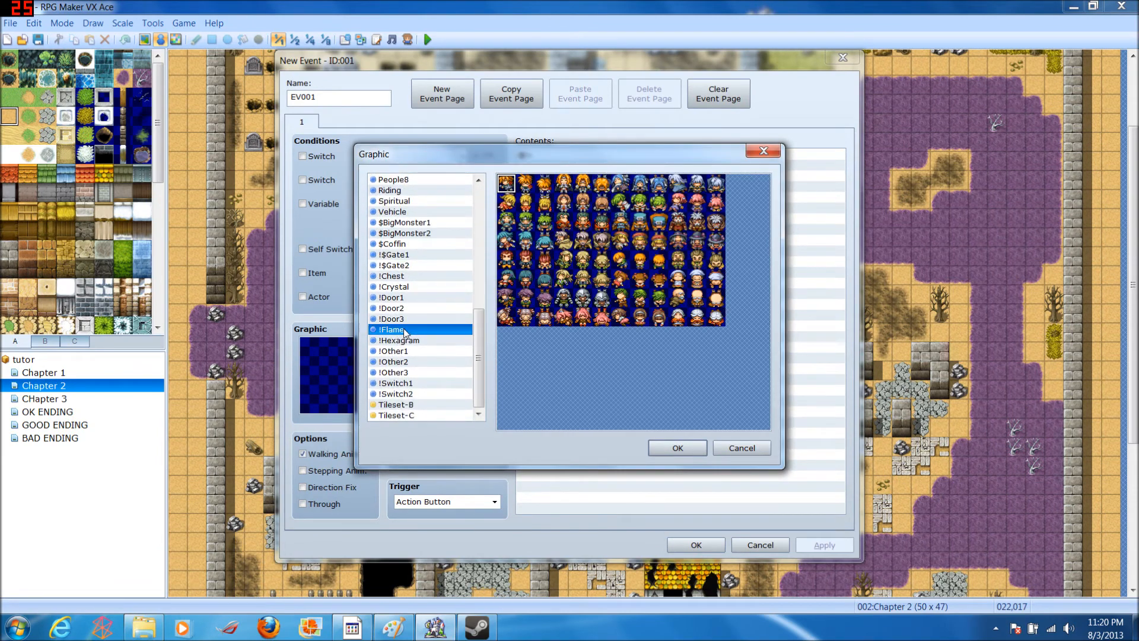
pyautogui.click(400, 330)
pyautogui.click(415, 299)
pyautogui.click(396, 276)
pyautogui.click(396, 318)
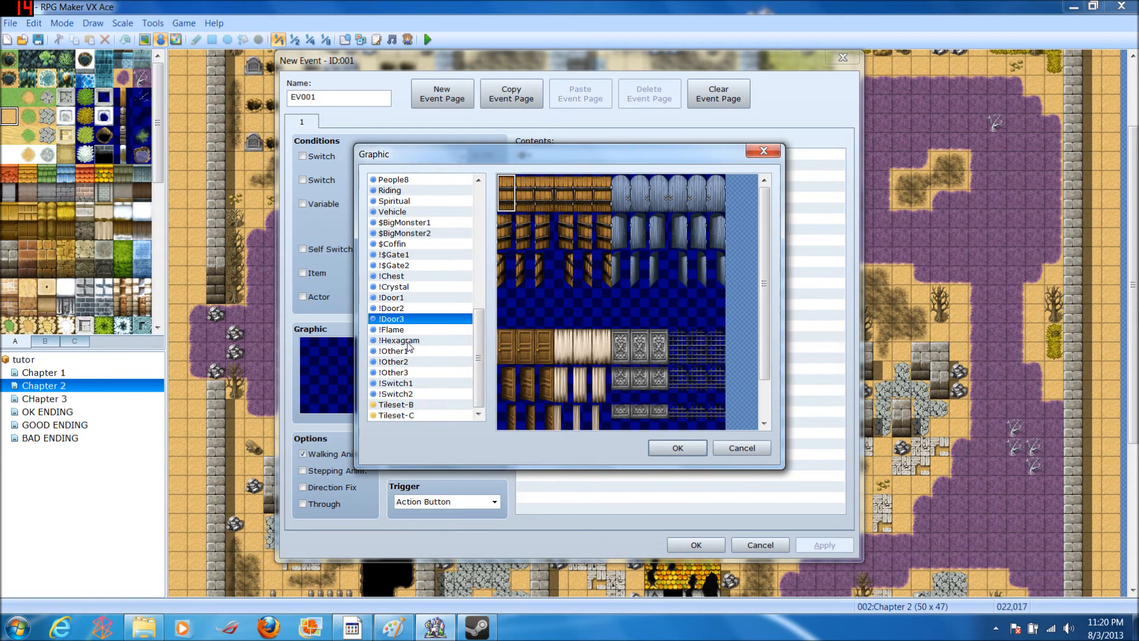
pyautogui.click(408, 341)
pyautogui.click(408, 324)
pyautogui.click(408, 299)
pyautogui.click(403, 286)
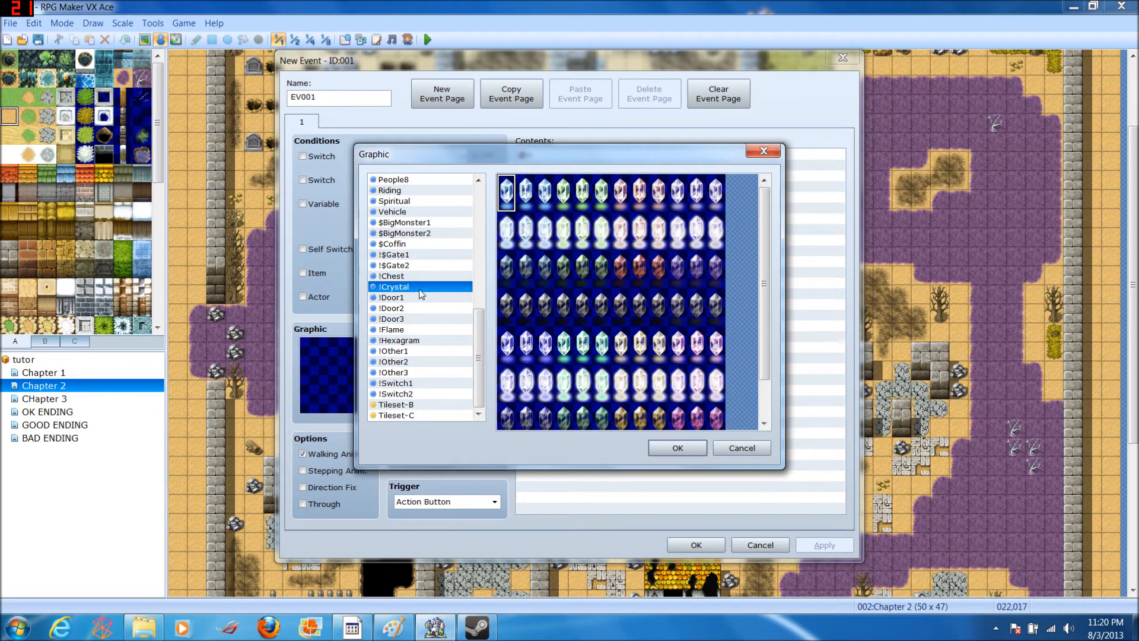
pyautogui.click(526, 201)
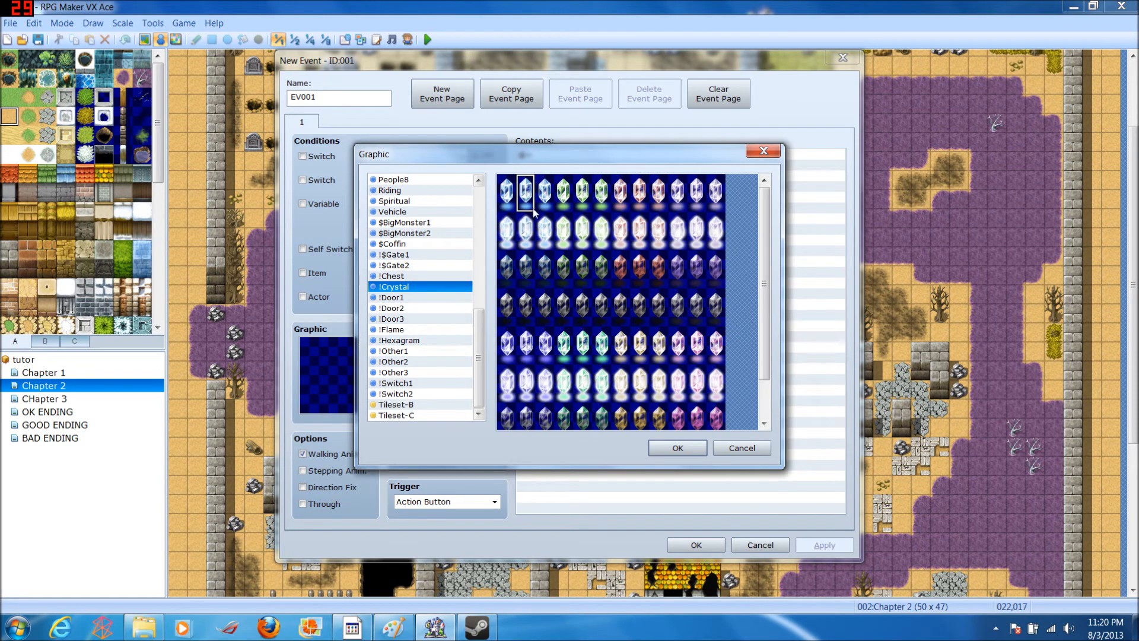
pyautogui.doubleClick(509, 236)
# Step: Add a text message reading "YOU FOUND THE HOLY HIT CRYSTAL!" to the crystal event
pyautogui.doubleClick(616, 342)
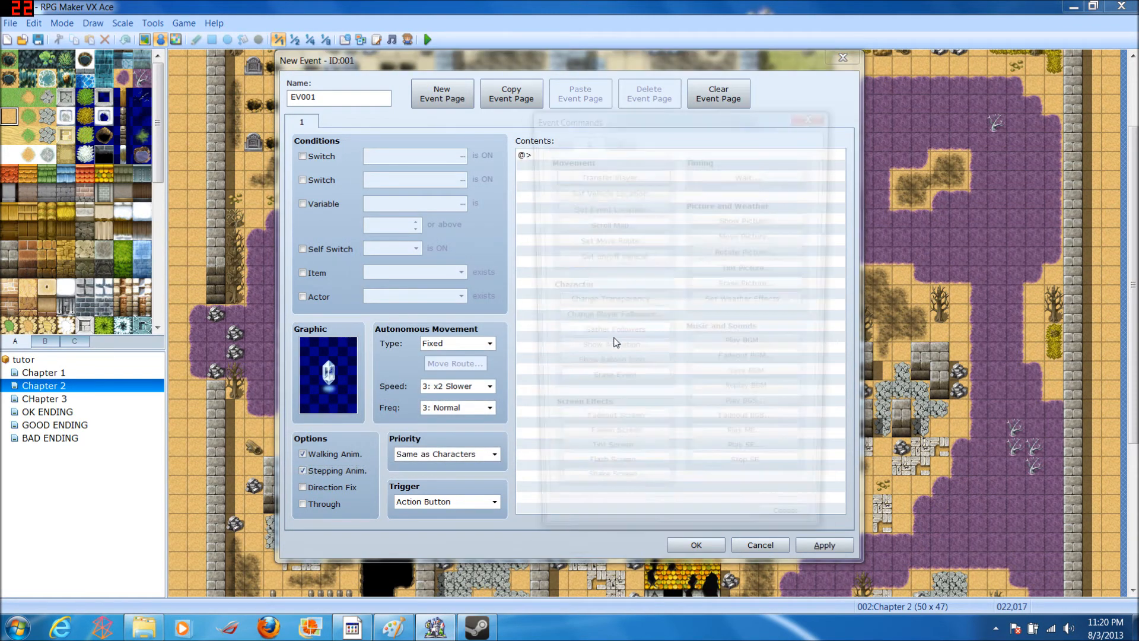
pyautogui.click(562, 176)
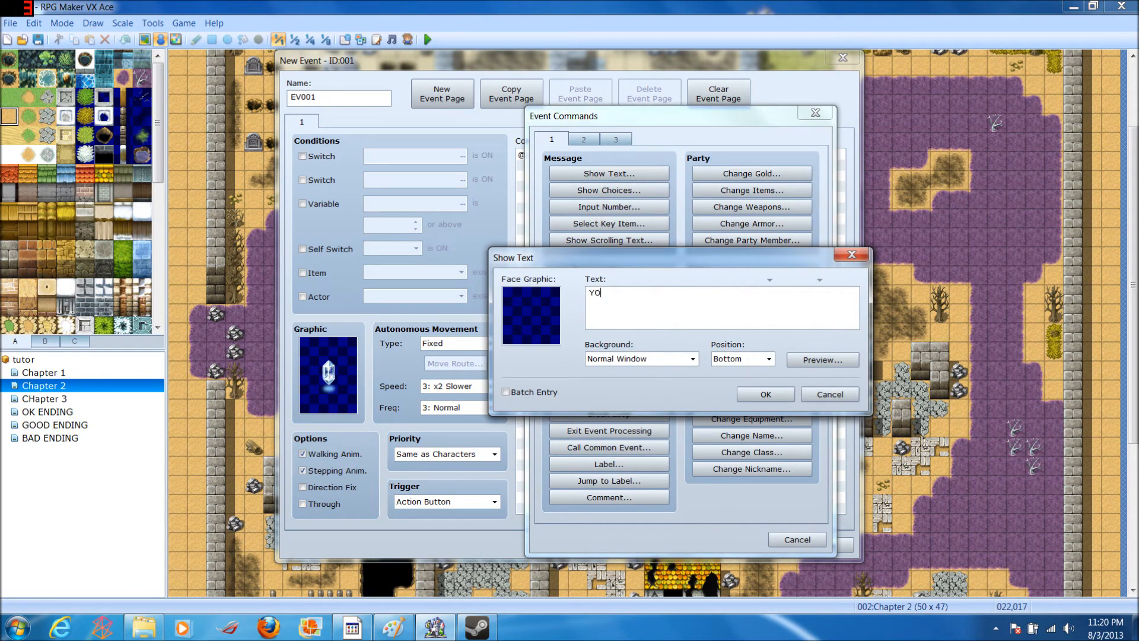
pyautogui.write('YOU FOUND THE HOLY HIT CRUSTAL!')
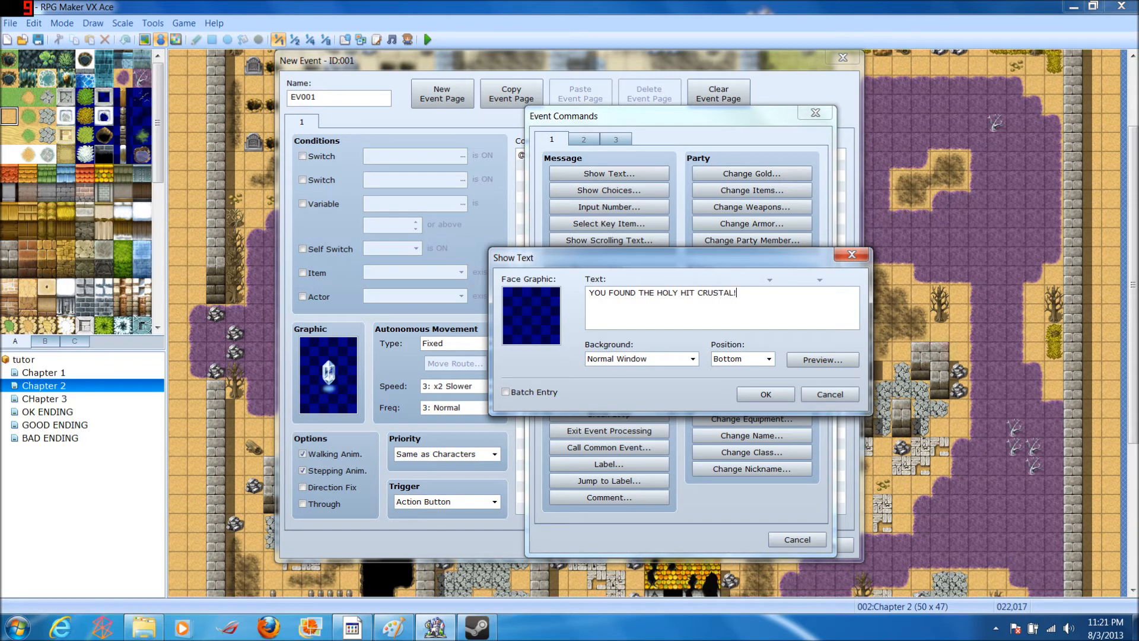
pyautogui.press('BackSpace')
pyautogui.press('BackSpace')
pyautogui.write('YS')
pyautogui.click(764, 395)
# Step: Add the choices "Take it", "Break it" and "Do something bad with it even worse than breaking" below the message
pyautogui.doubleClick(641, 178)
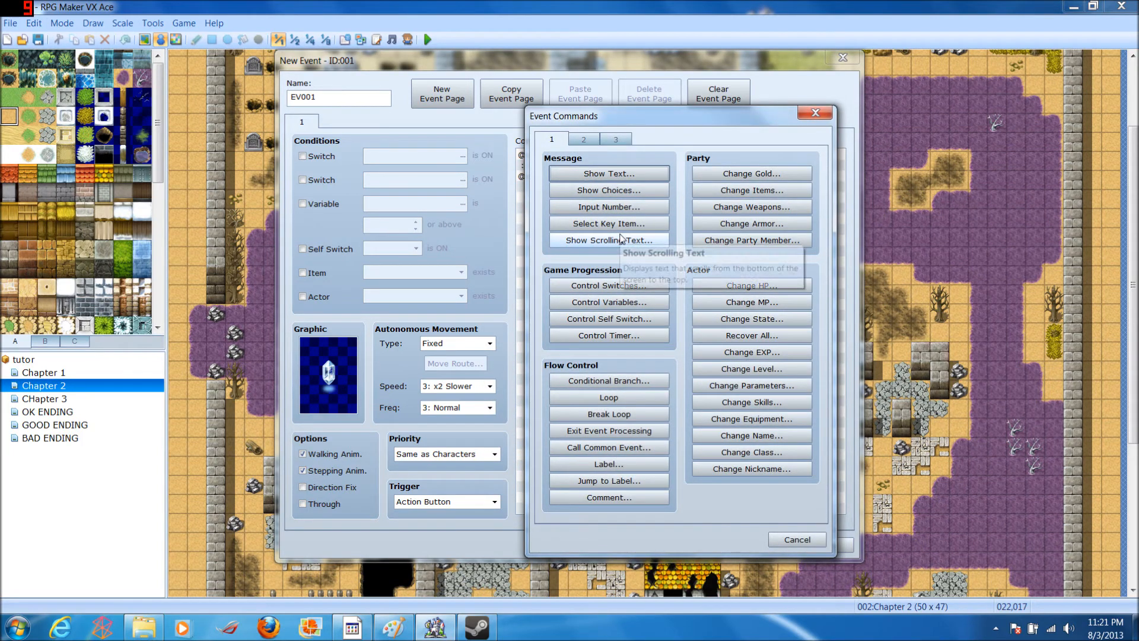
pyautogui.click(636, 191)
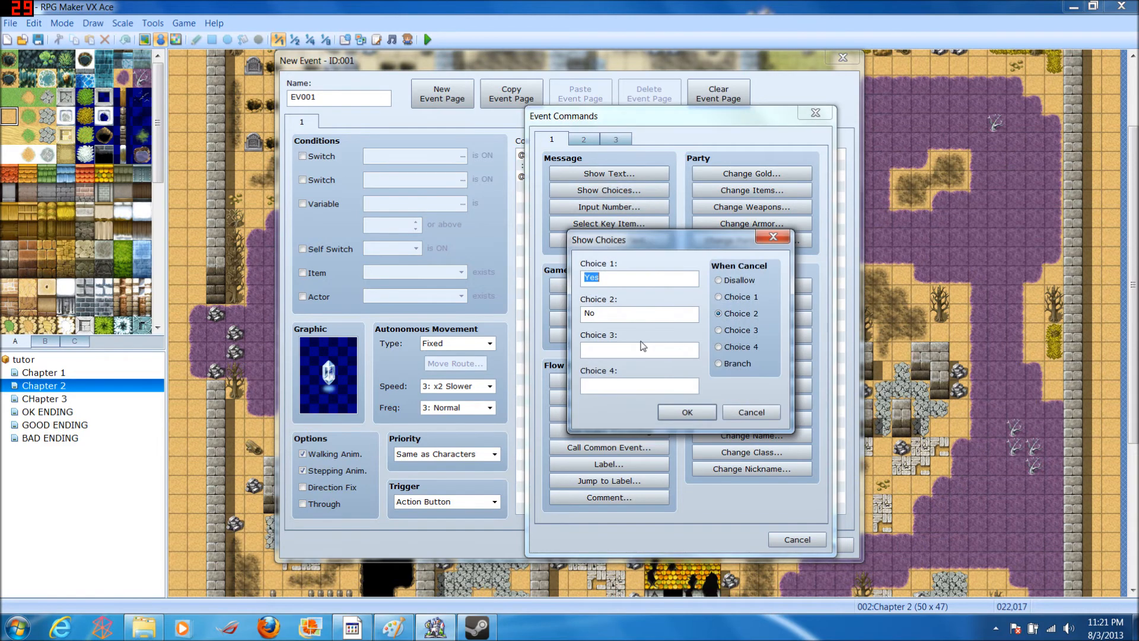
pyautogui.write('f')
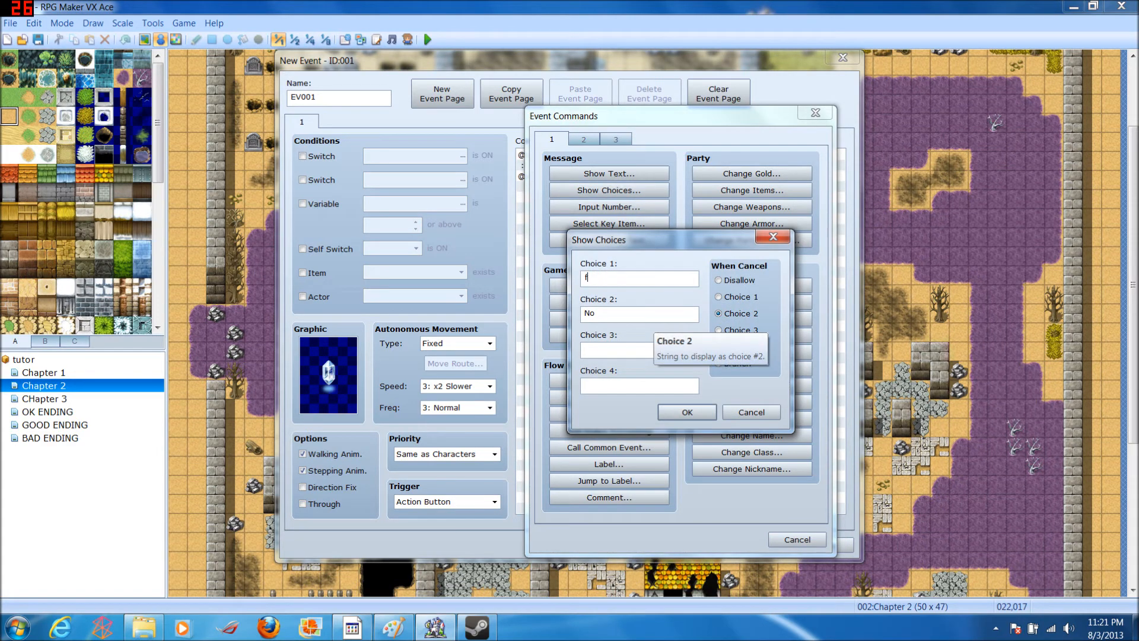
pyautogui.write('Take it')
pyautogui.press('Tab')
pyautogui.press('BackSpace')
pyautogui.write('with it even worse')
pyautogui.write(' than breaking')
pyautogui.click(687, 412)
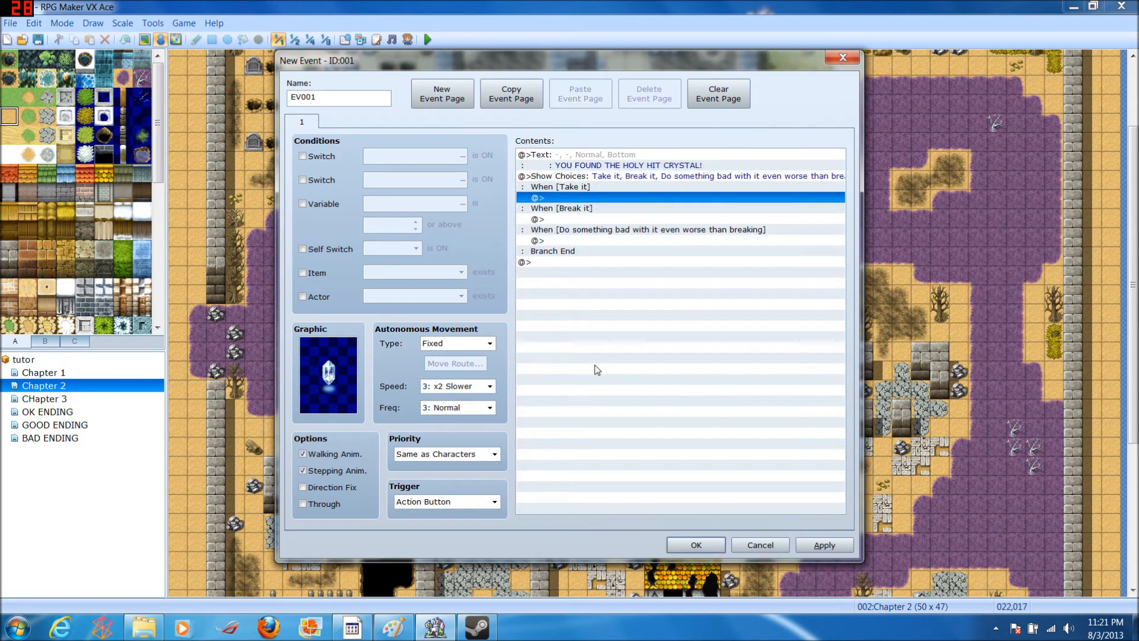
# Step: Add the message "You moved the crystal, you are somehow being transported to the final boss area place thing!" after the branch end
pyautogui.click(624, 316)
pyautogui.doubleClick(577, 287)
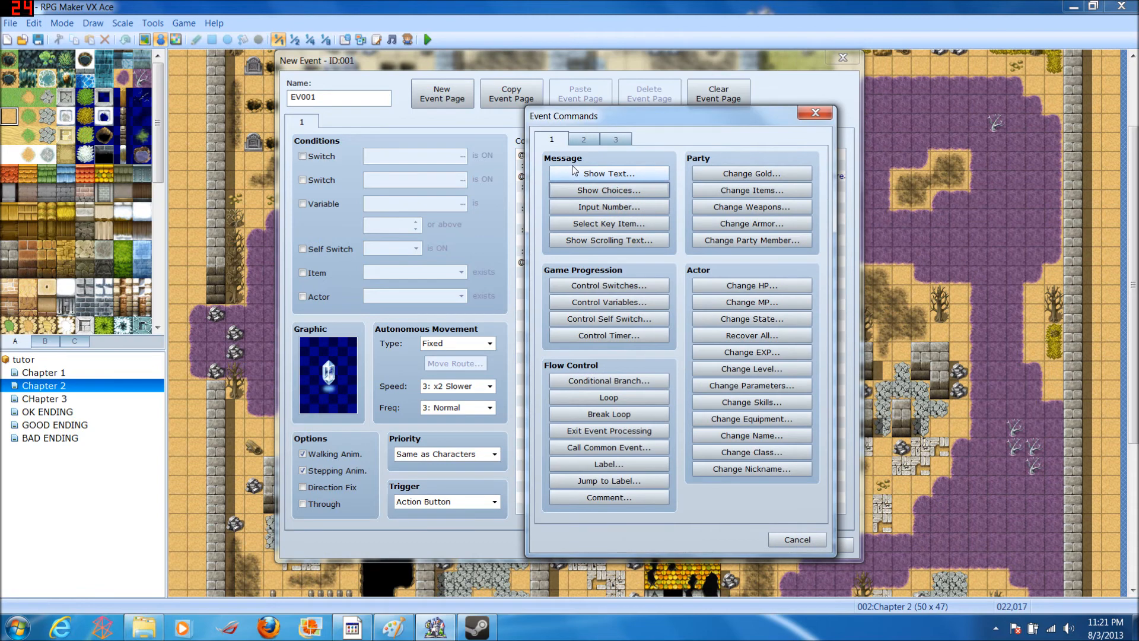
pyautogui.click(603, 172)
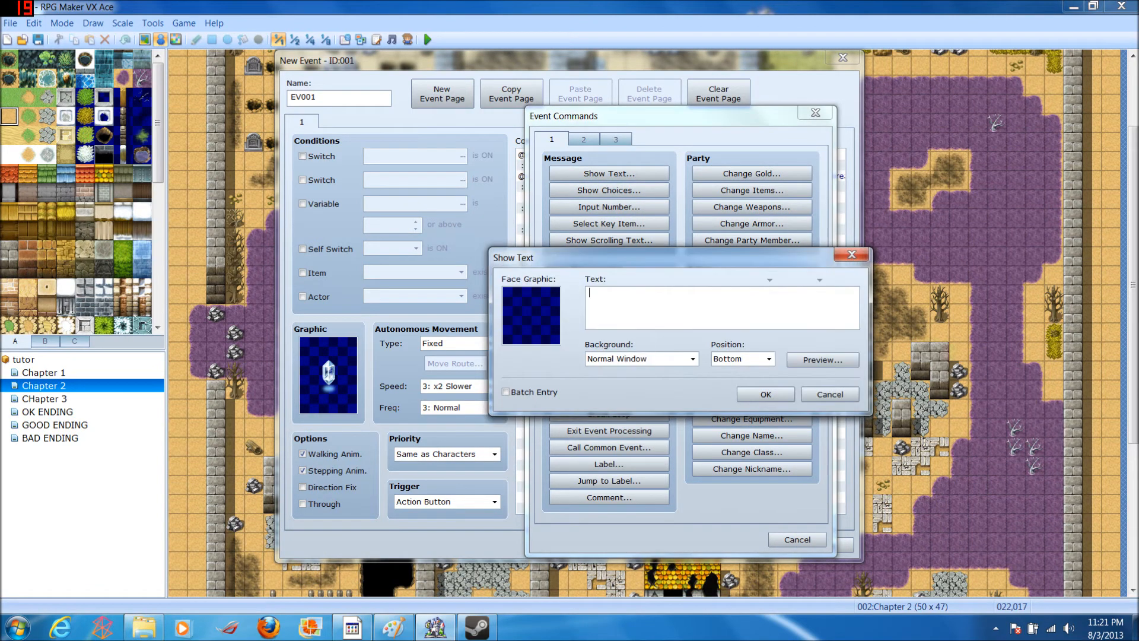
pyautogui.write('You moved the crystal, you are somehow being')
pyautogui.press('Return')
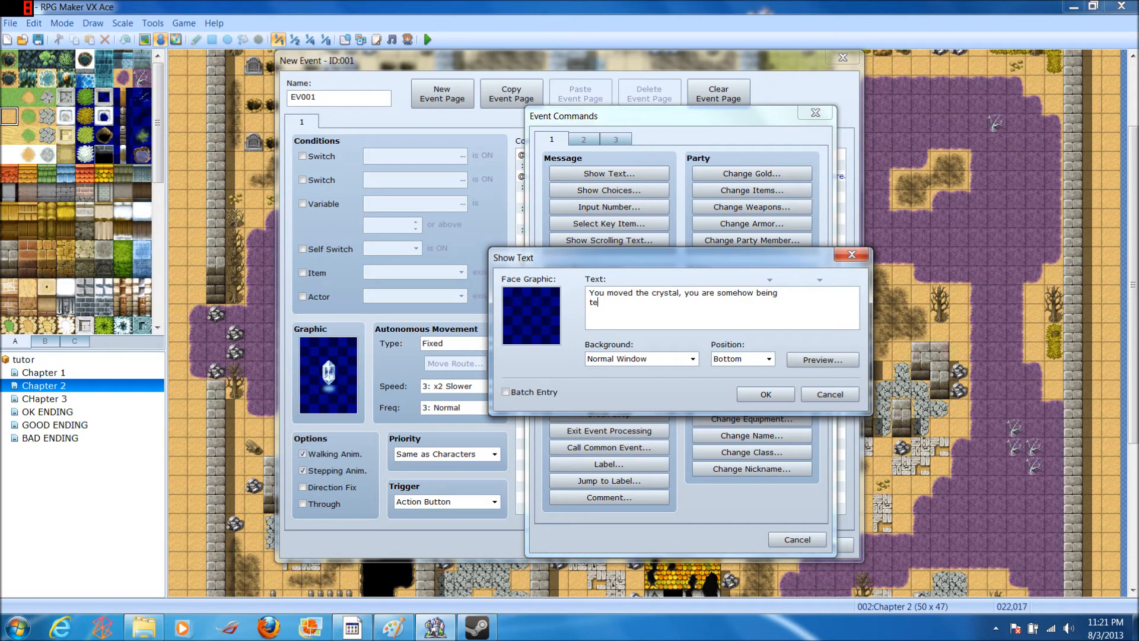
pyautogui.write('the final boss area place thing!')
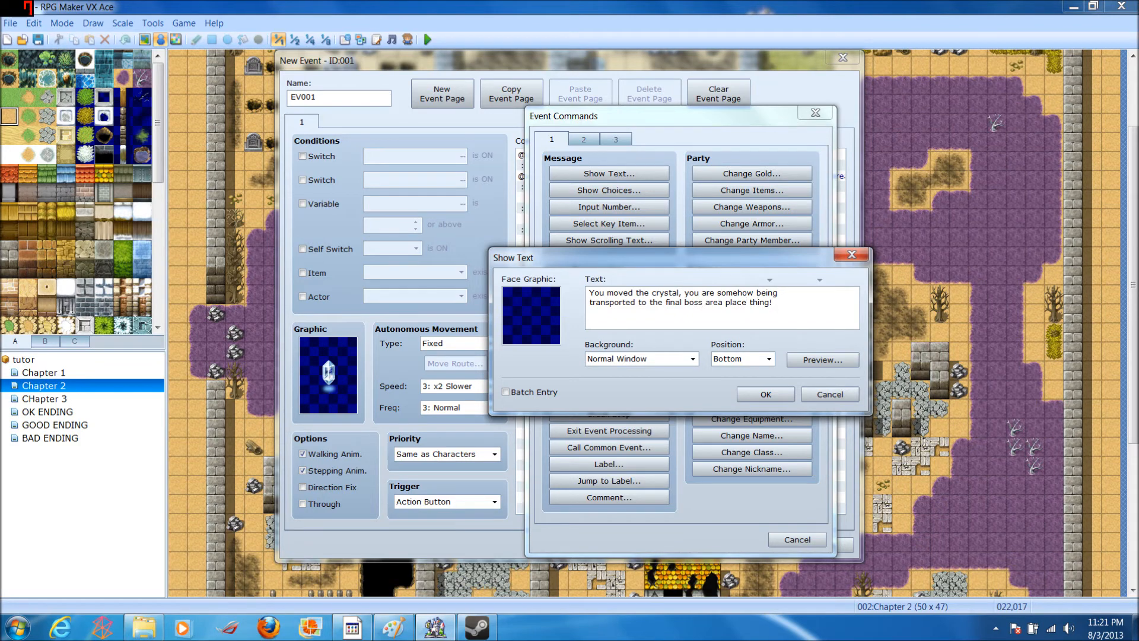
pyautogui.click(765, 393)
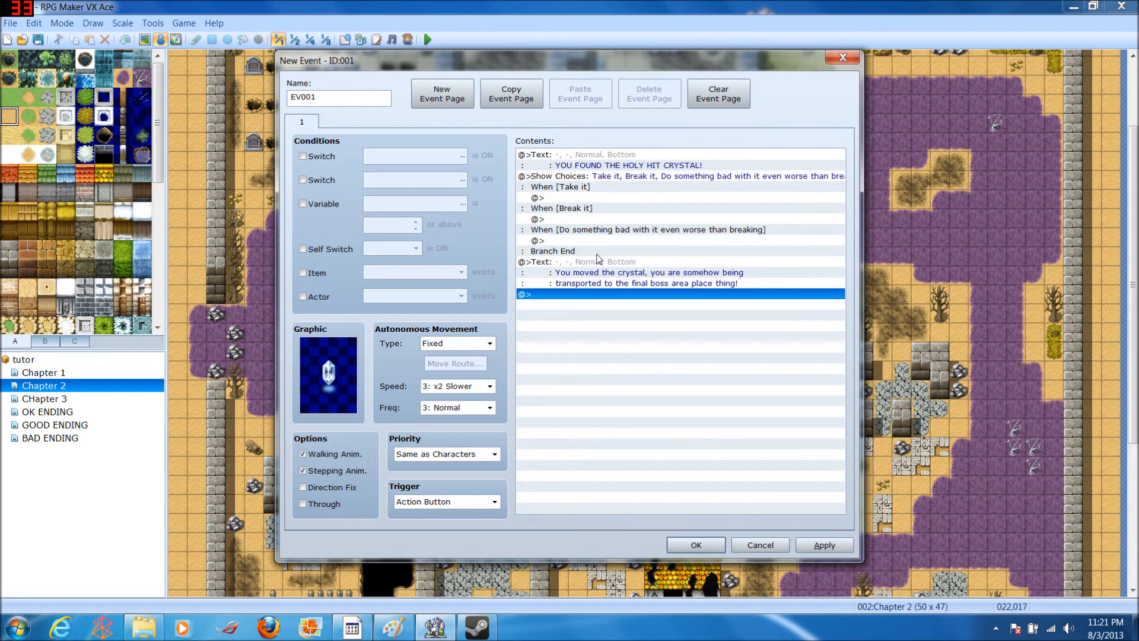
# Step: Review the crystal event's opening message, its choices and the empty Take it branch
pyautogui.click(571, 198)
pyautogui.click(581, 166)
pyautogui.click(579, 156)
pyautogui.keyDown('shift'); pyautogui.click(584, 185); pyautogui.keyUp('shift')
pyautogui.click(534, 294)
pyautogui.click(562, 196)
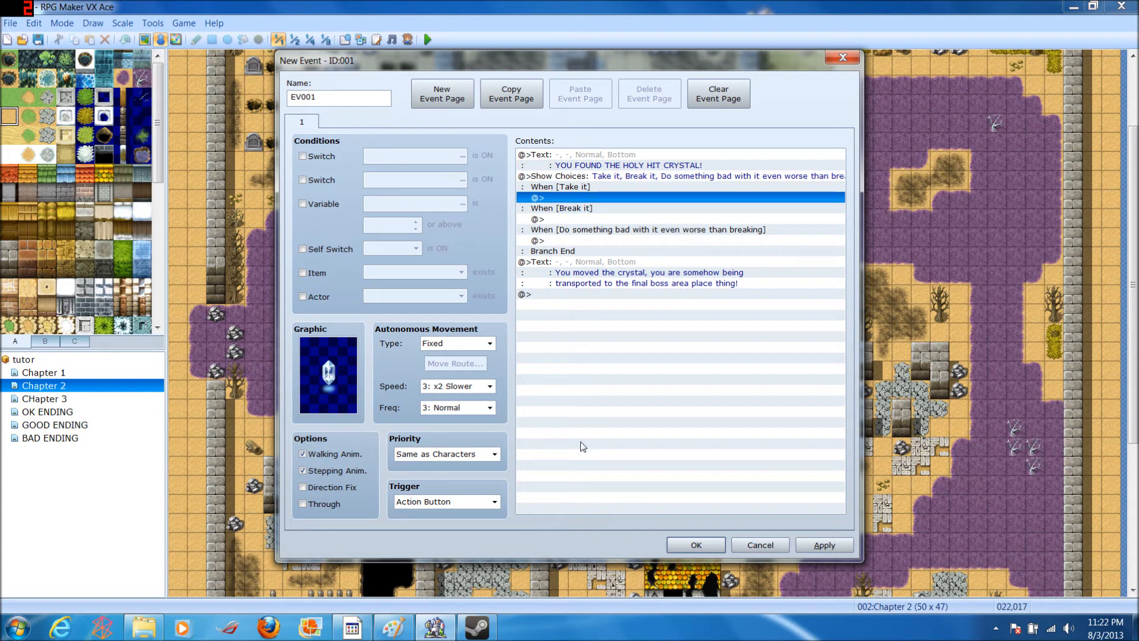
# Step: Switch to Paint and mark the three chapter circles with pink crosses, plus a stroke across the path after them
pyautogui.click(393, 627)
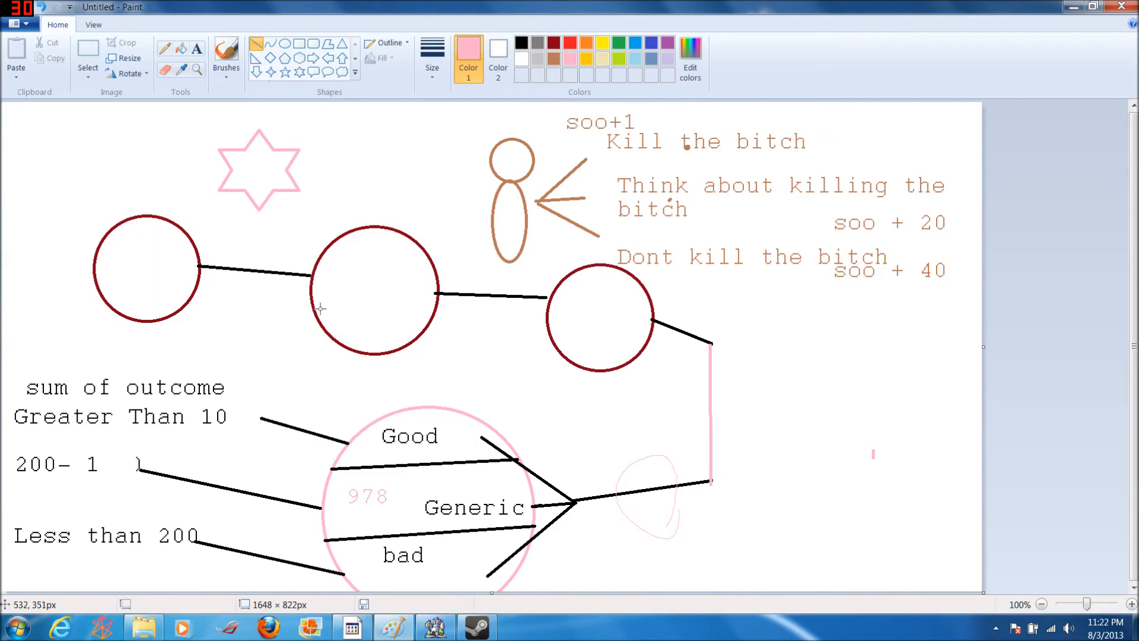
pyautogui.moveTo(154, 250)
pyautogui.mouseDown()
pyautogui.moveTo(135, 295)
pyautogui.moveTo(175, 297)
pyautogui.mouseUp()
pyautogui.moveTo(414, 274); pyautogui.dragTo(356, 332)
pyautogui.moveTo(363, 279); pyautogui.dragTo(401, 327)
pyautogui.moveTo(608, 296)
pyautogui.mouseDown()
pyautogui.moveTo(575, 333)
pyautogui.moveTo(605, 338)
pyautogui.mouseUp()
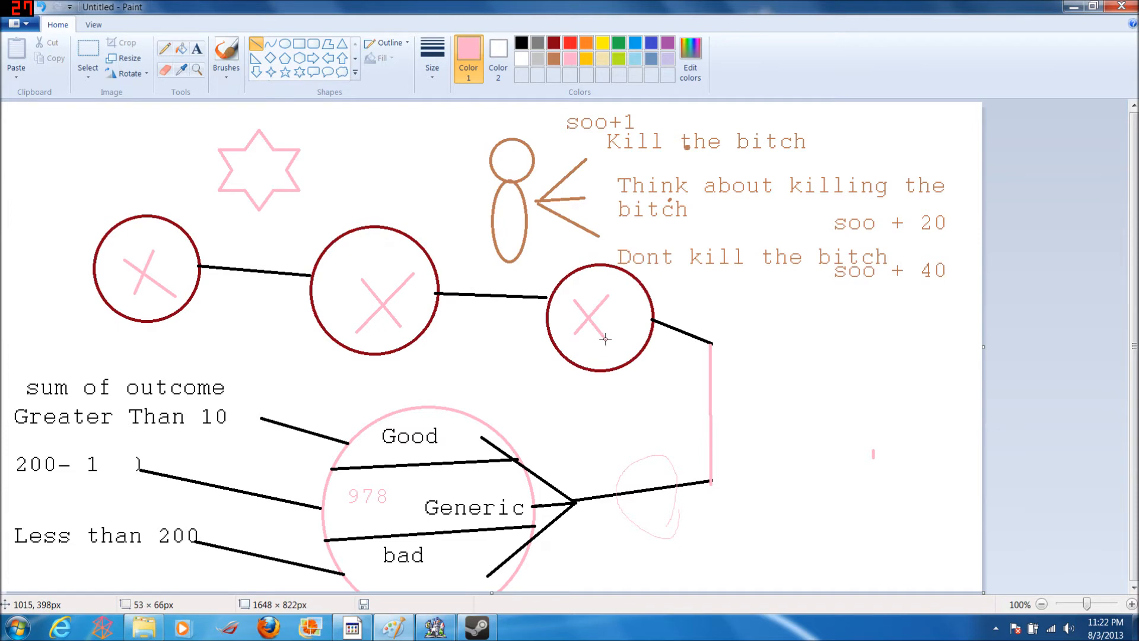
pyautogui.moveTo(682, 422)
pyautogui.mouseDown()
pyautogui.moveTo(755, 401)
pyautogui.moveTo(754, 425)
pyautogui.moveTo(775, 358)
pyautogui.mouseUp()
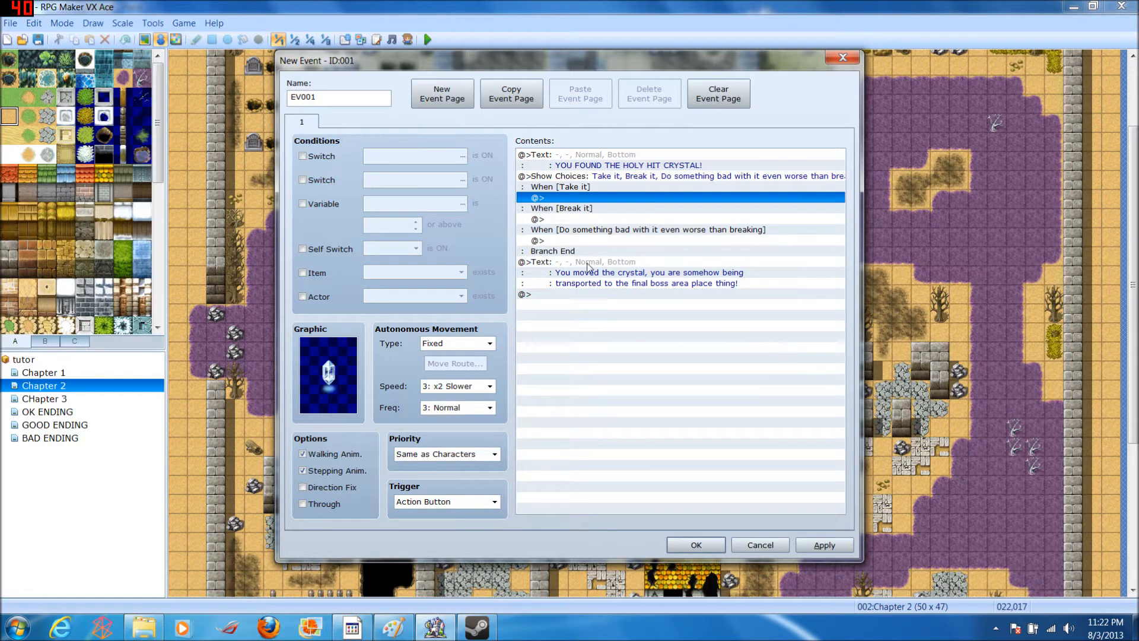
pyautogui.click(585, 289)
pyautogui.click(555, 196)
pyautogui.click(551, 197)
pyautogui.hotkey('ctrl', 'v')
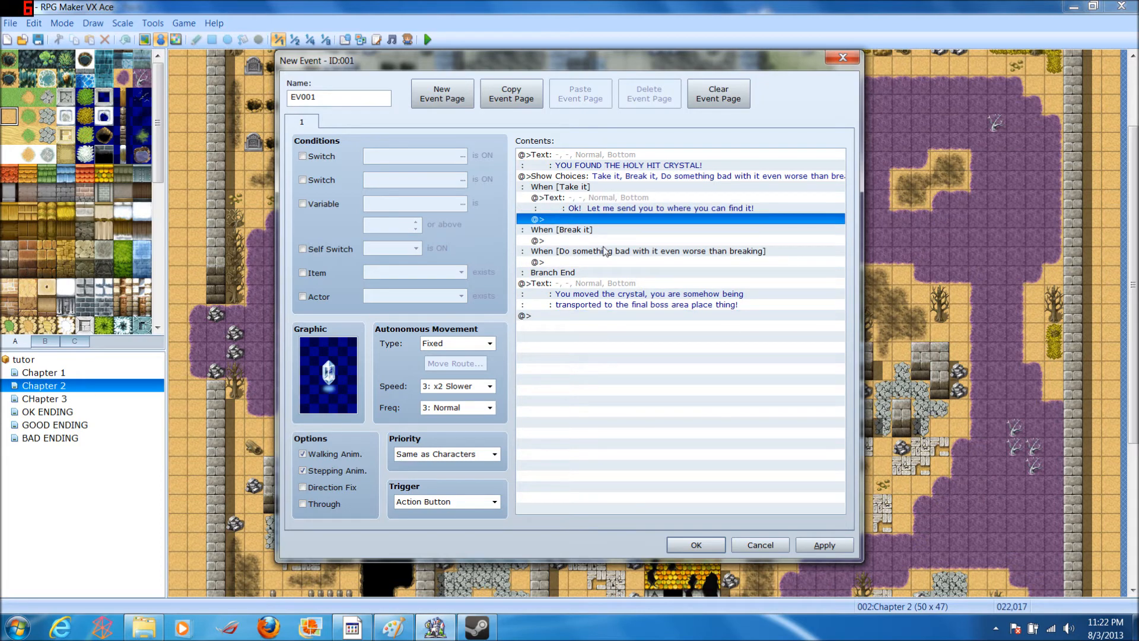
pyautogui.click(596, 200)
pyautogui.press('Delete')
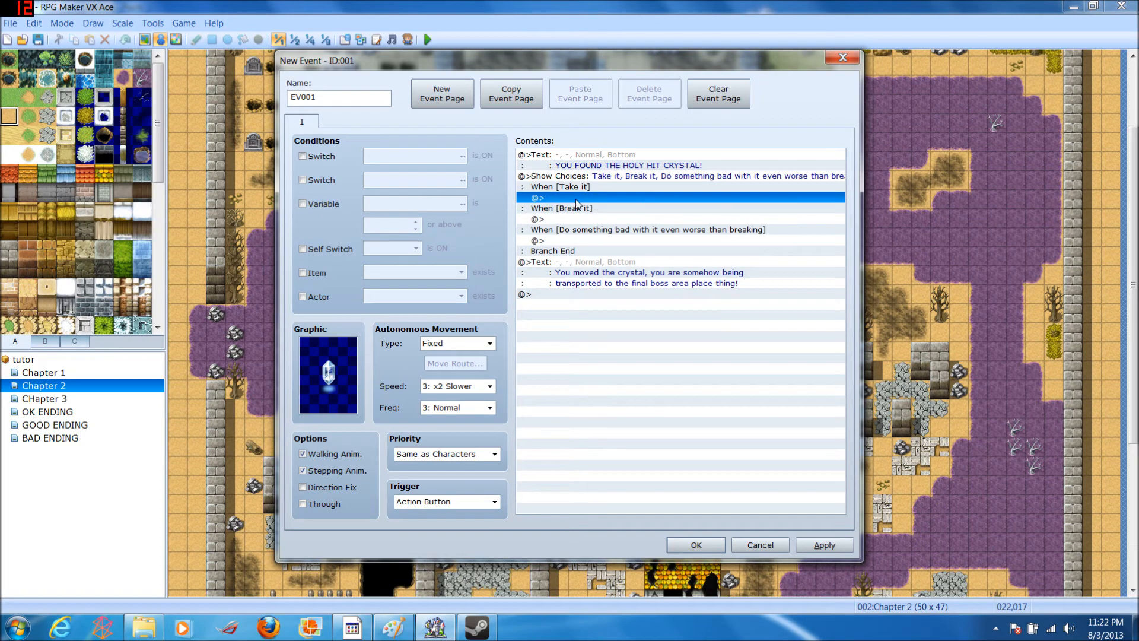
# Step: Add a Control Variables command to the Take it branch that adds 200 to Sum Of Outcome
pyautogui.doubleClick(575, 199)
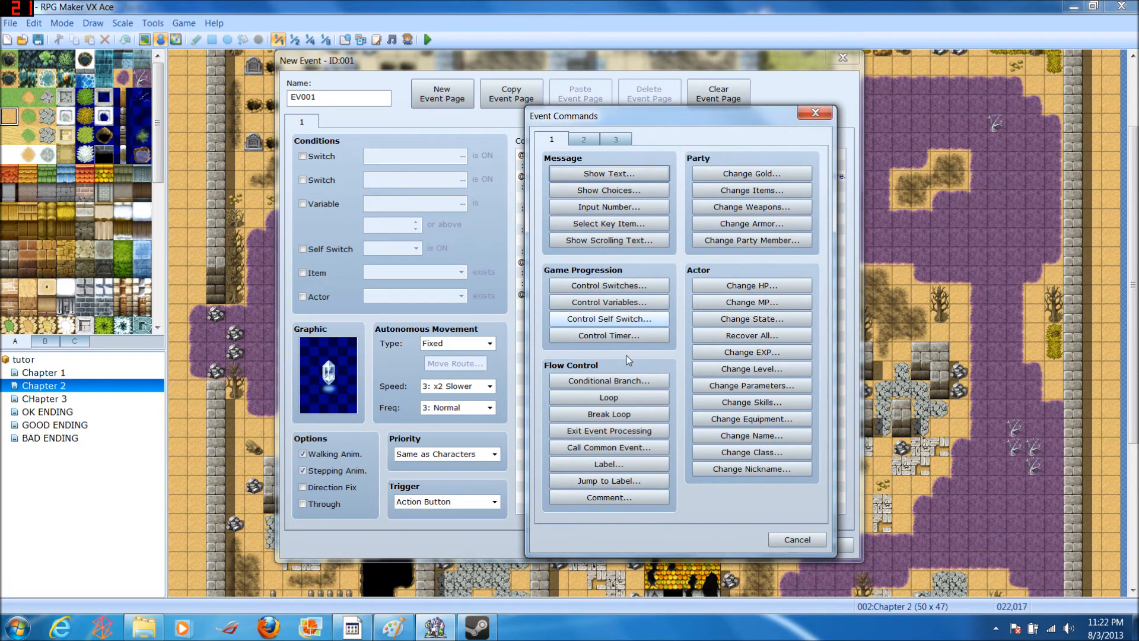
pyautogui.click(620, 302)
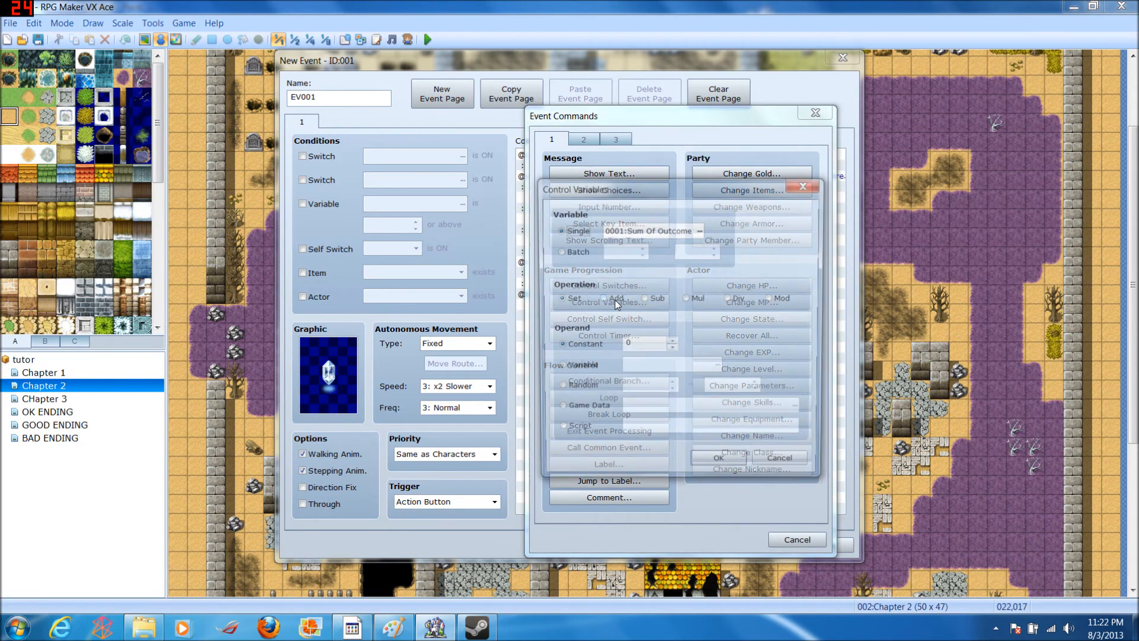
pyautogui.click(617, 299)
pyautogui.doubleClick(626, 344)
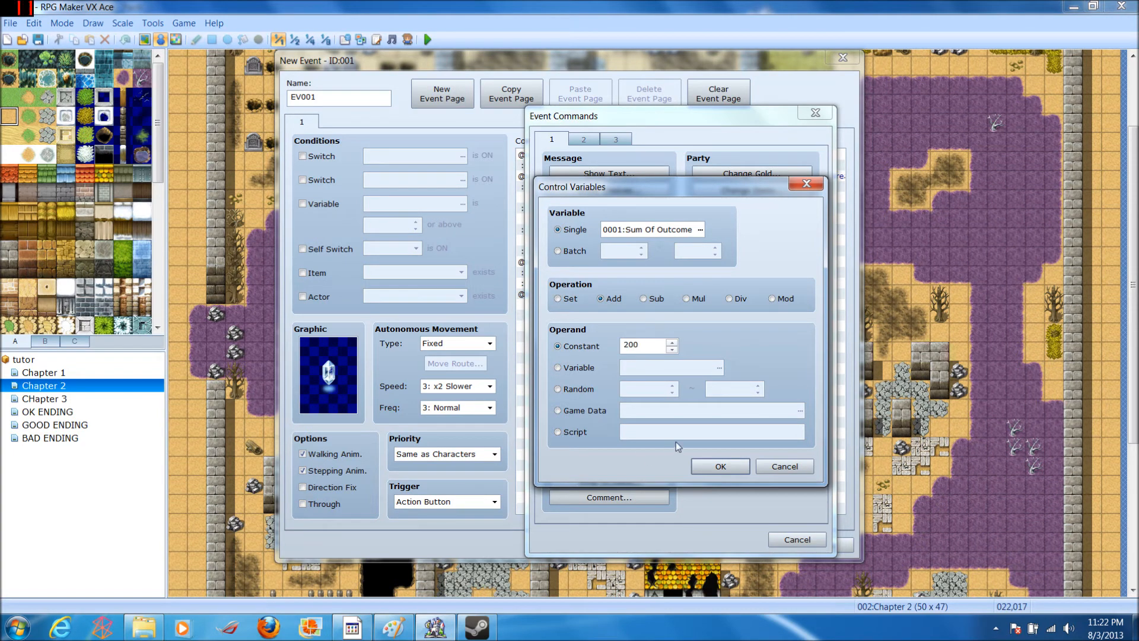
pyautogui.click(705, 462)
# Step: Copy the Take it branch's Control Variables command into the Break it branch and set its added constant to 100
pyautogui.click(608, 200)
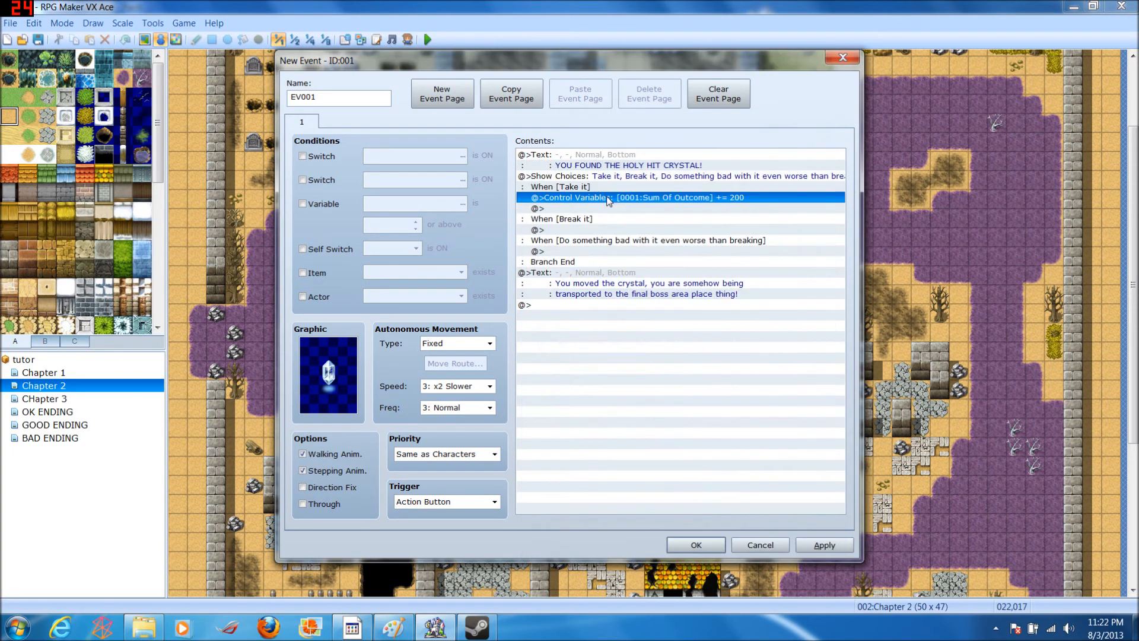
pyautogui.click(578, 231)
pyautogui.hotkey('ctrl', 'v')
pyautogui.rightClick(575, 233)
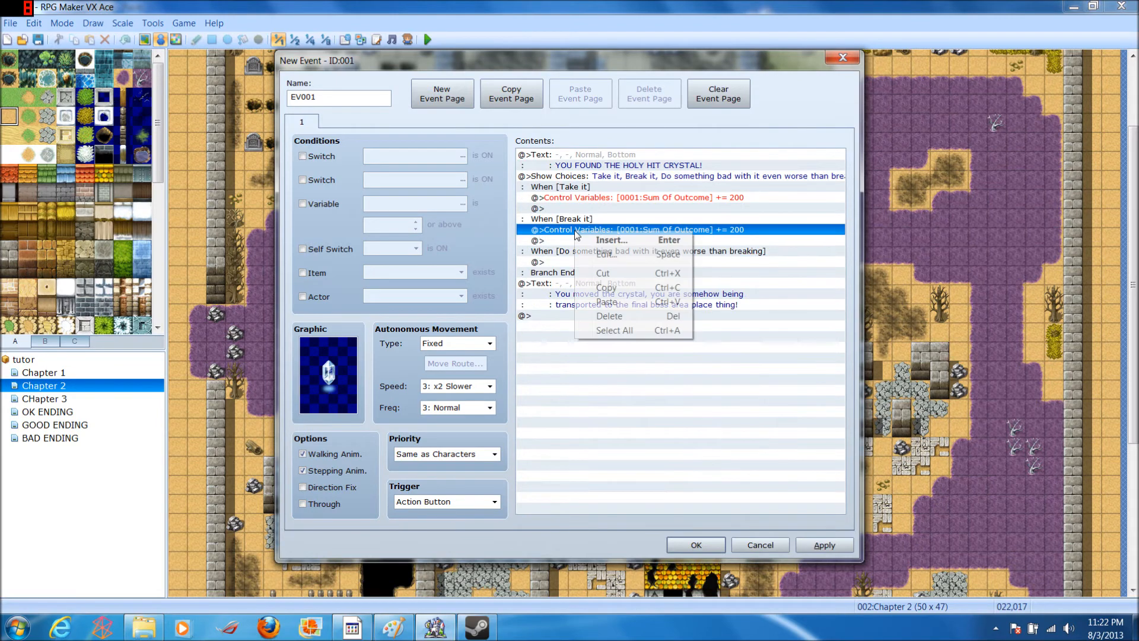
pyautogui.click(601, 253)
pyautogui.doubleClick(639, 344)
pyautogui.write('100')
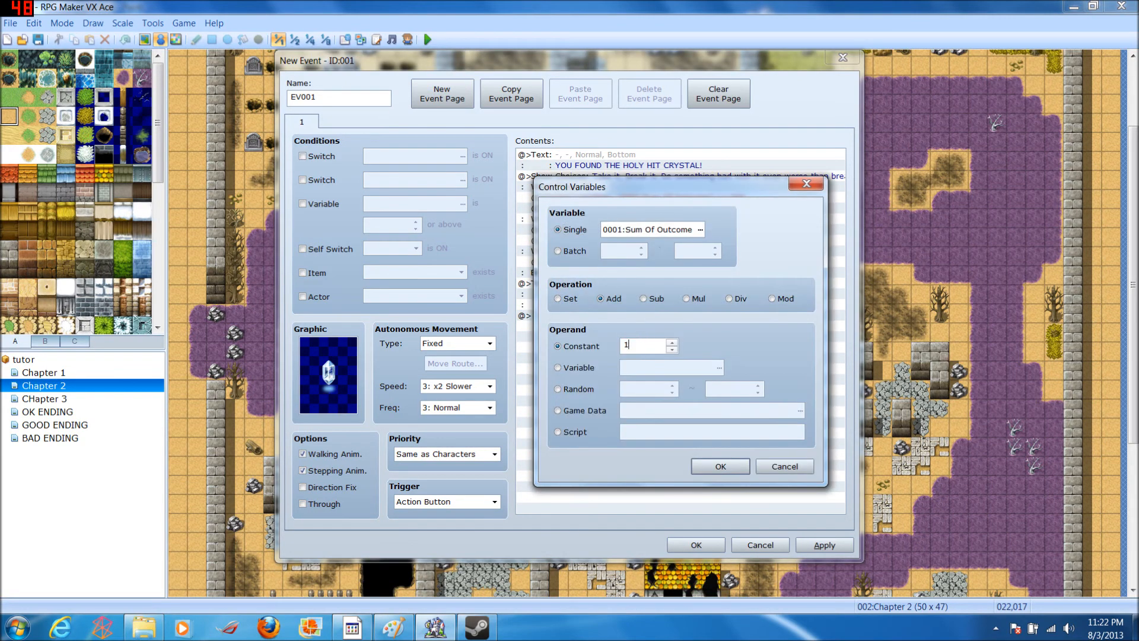
pyautogui.click(719, 466)
# Step: Paste the Control Variables command into the worse-than-breaking branch, set its added constant to 20, and save the crystal event
pyautogui.click(573, 261)
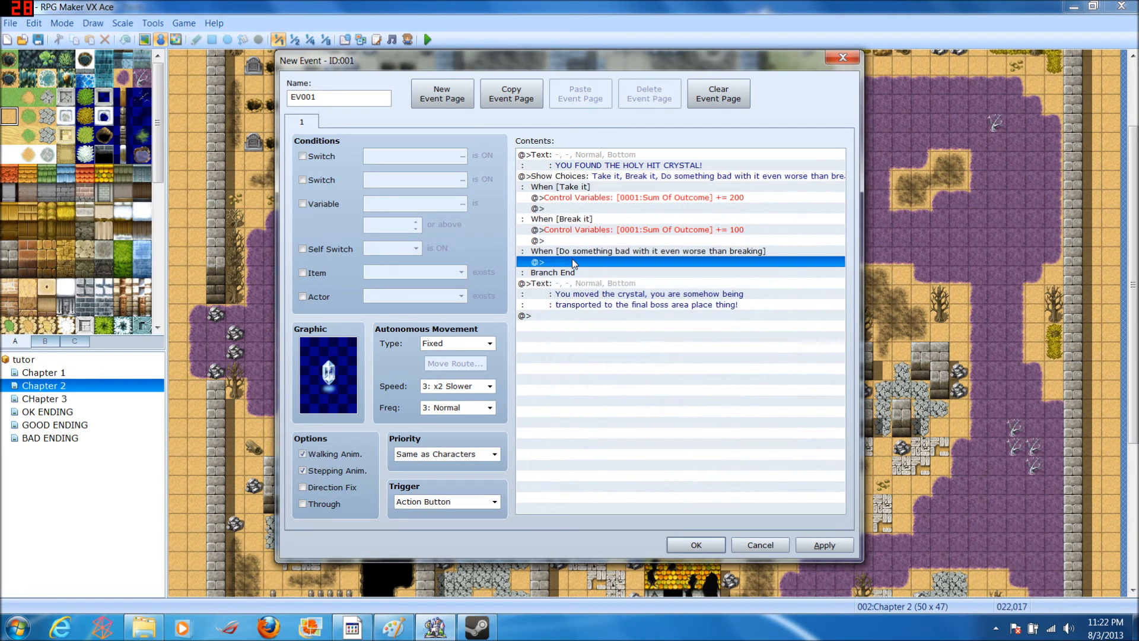
pyautogui.hotkey('ctrl', 'v')
pyautogui.rightClick(581, 261)
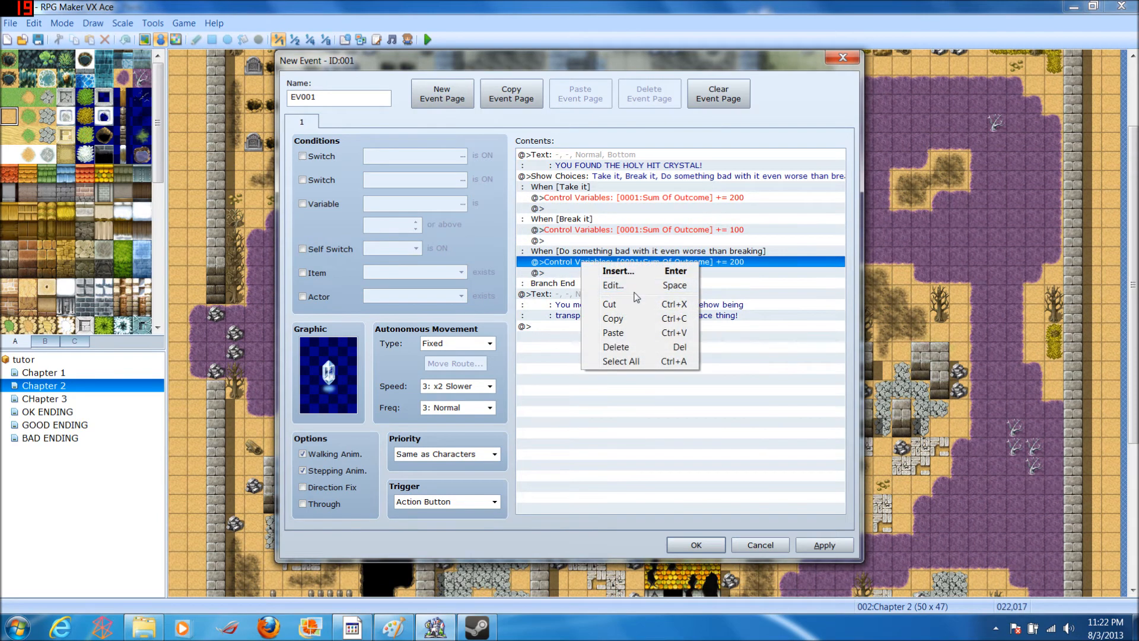
pyautogui.click(611, 285)
pyautogui.doubleClick(641, 345)
pyautogui.write('20')
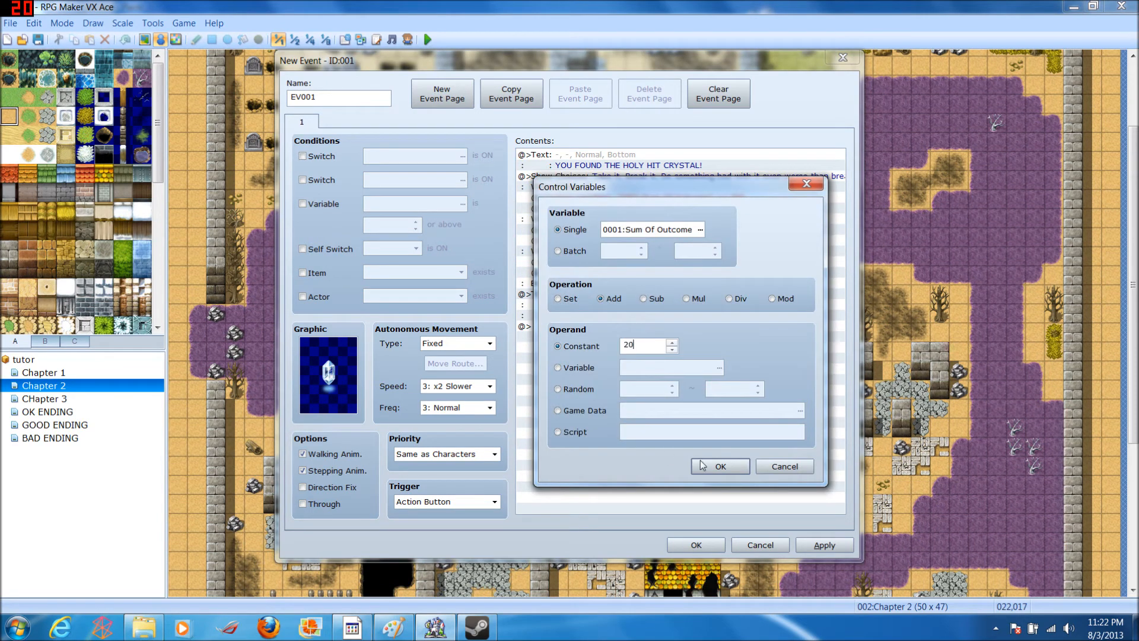
pyautogui.click(702, 465)
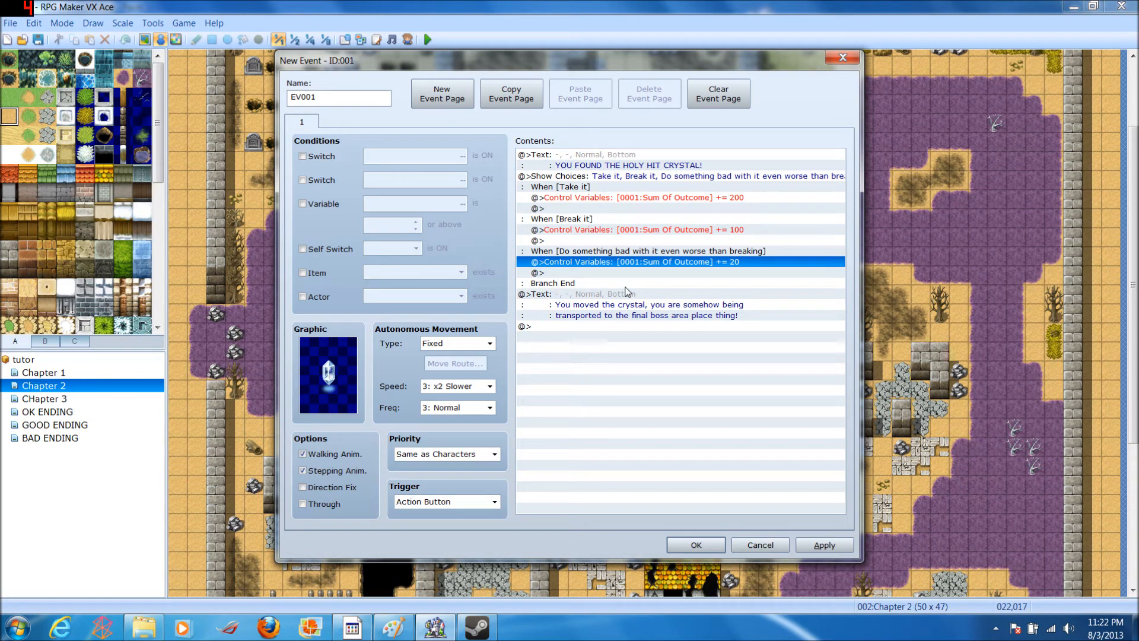
pyautogui.click(687, 546)
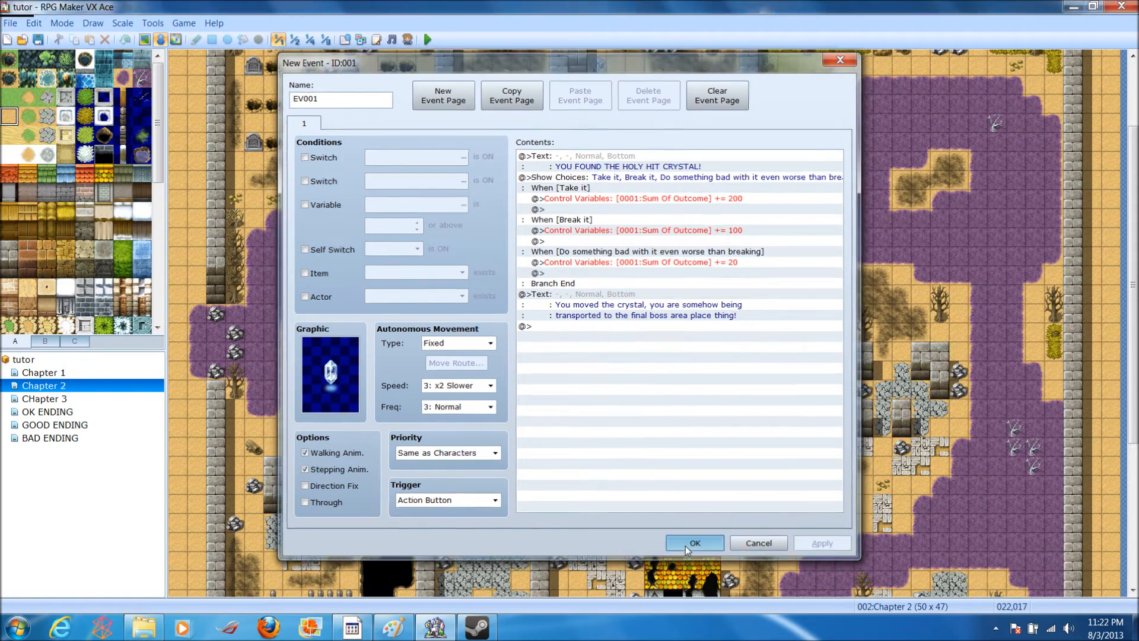
# Step: Create a second event on the Chapter 2 map at (024,019) and give it a dark crystal graphic from !Crystal
pyautogui.doubleClick(635, 313)
pyautogui.doubleClick(368, 365)
pyautogui.click(410, 286)
pyautogui.scroll(-9, 412, 289)
pyautogui.click(412, 287)
pyautogui.click(420, 267)
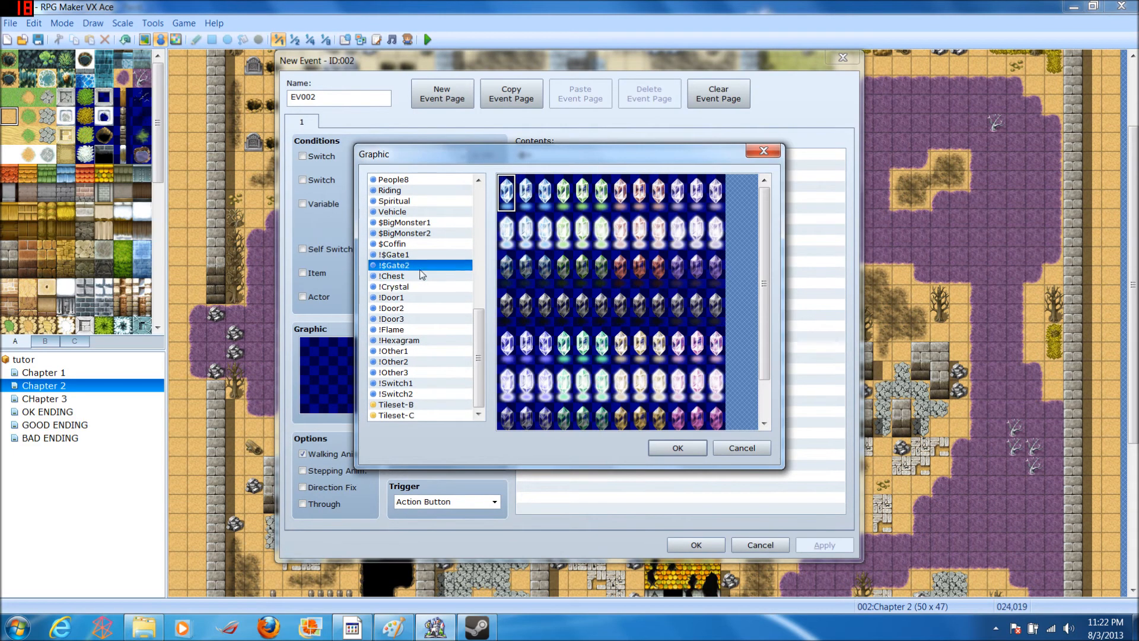
pyautogui.click(415, 351)
pyautogui.click(414, 362)
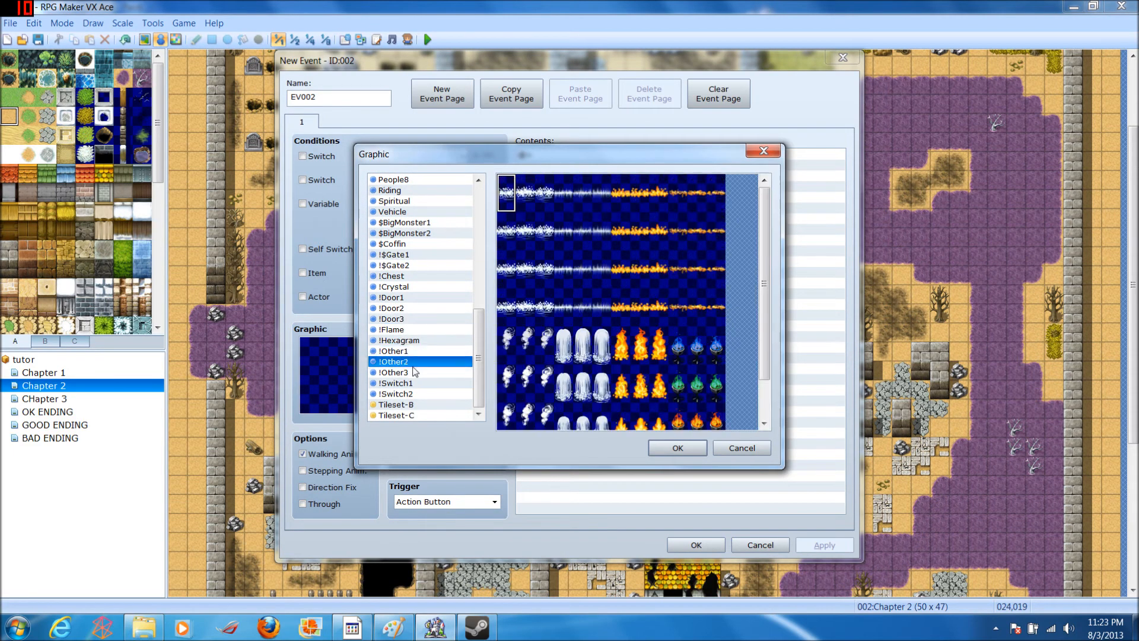
pyautogui.click(432, 268)
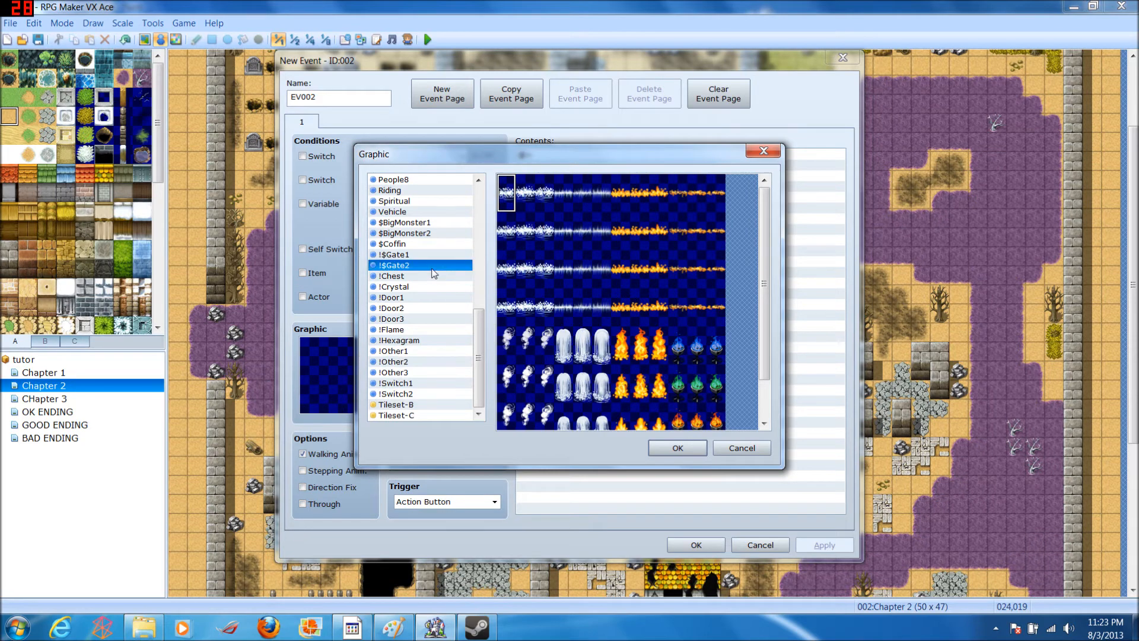
pyautogui.click(423, 224)
pyautogui.click(425, 202)
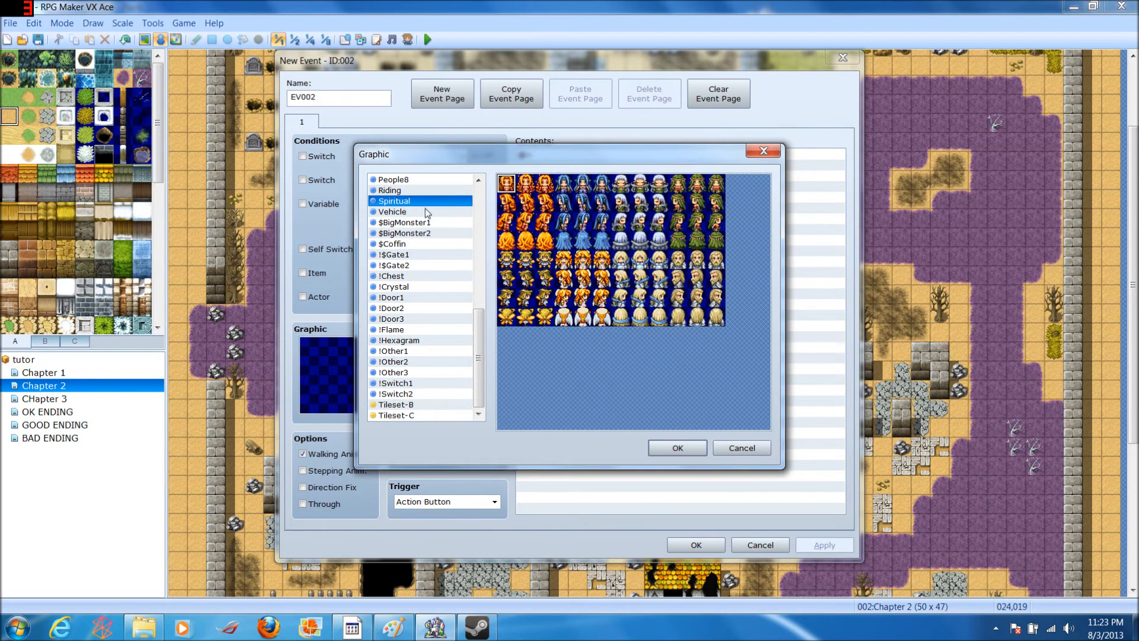
pyautogui.click(427, 212)
pyautogui.click(429, 244)
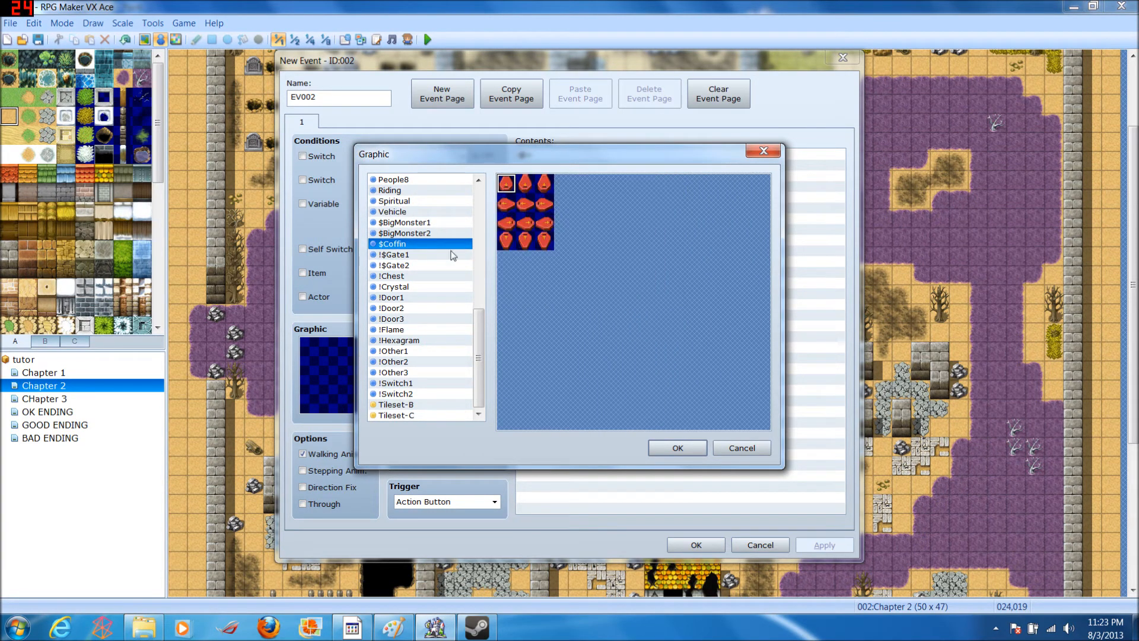
pyautogui.click(415, 287)
pyautogui.click(540, 309)
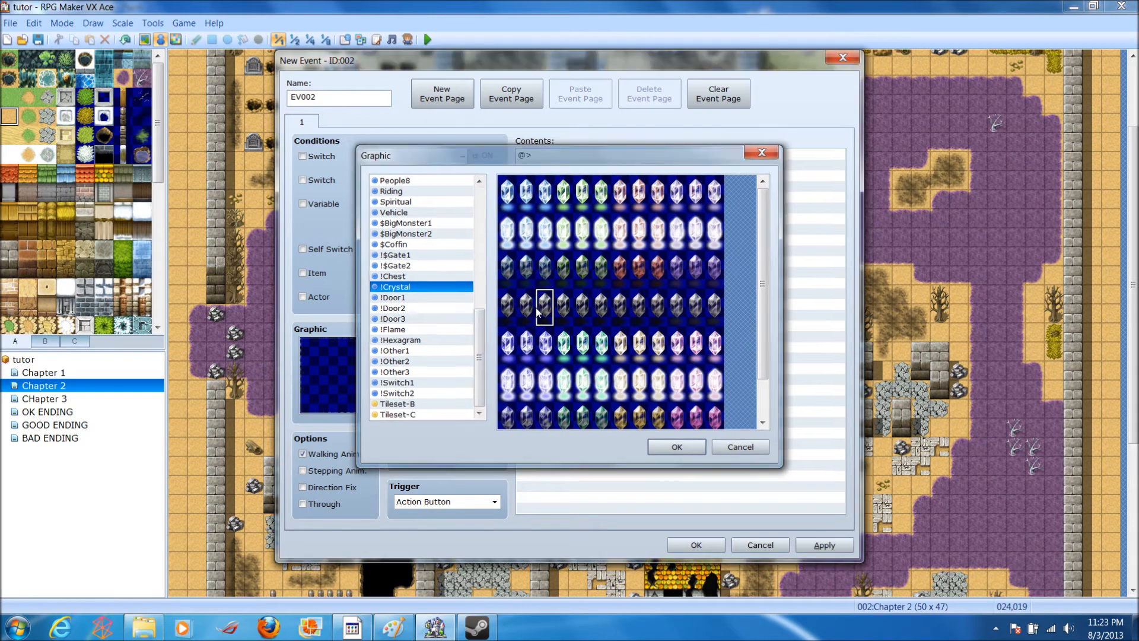
pyautogui.doubleClick(537, 312)
# Step: Add the message "YOU GAINED 200 MORE SOO POINTS! EVEN THOUGH THAT IS NOT RELEVENT TO YOUR QUEST AND THIS IS BREAKING THE 4th WALL!" to the event
pyautogui.doubleClick(620, 262)
pyautogui.click(571, 172)
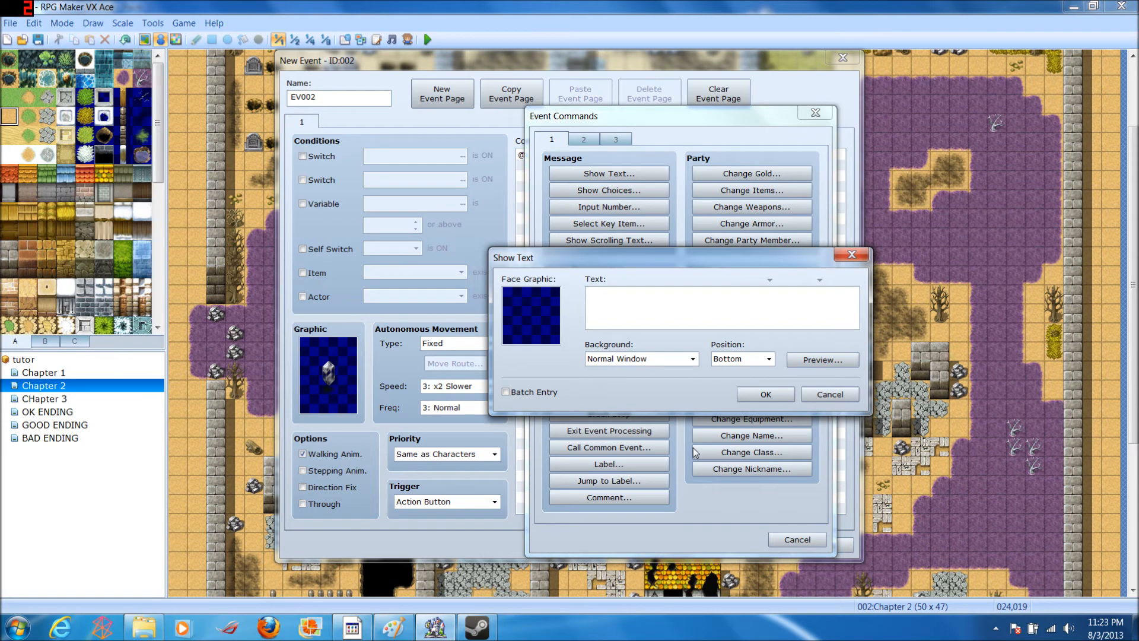
pyautogui.write('YOU GAINED 200 MORE SOO POINTS! EVE')
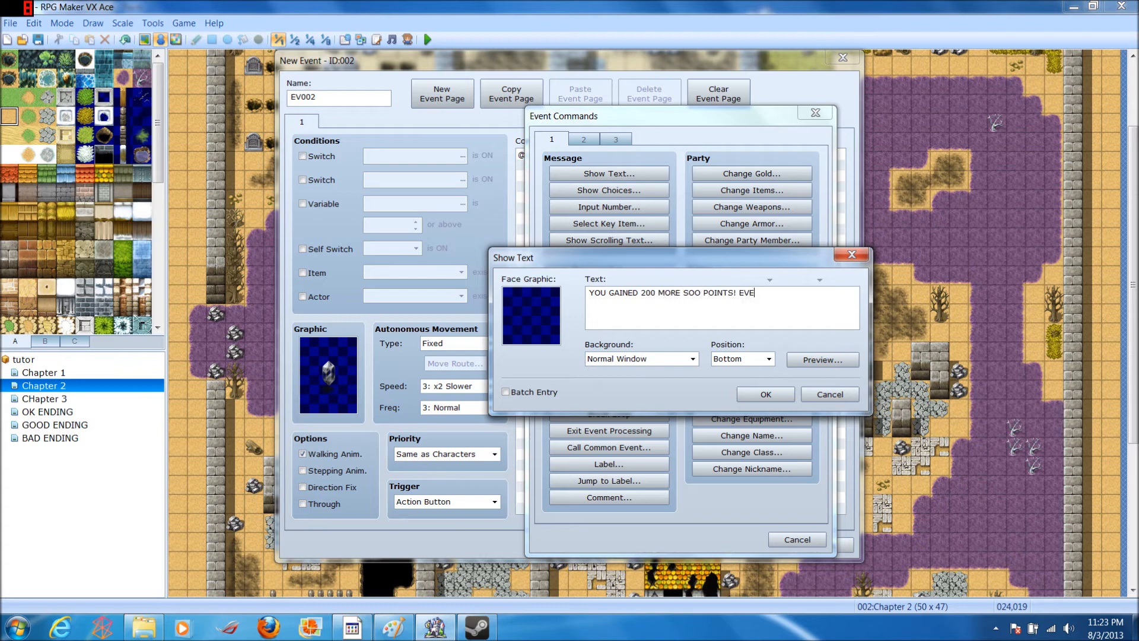
pyautogui.write('N THOUGH')
pyautogui.press('Return')
pyautogui.write('THAT IS NOT RELEVENT TO YOU')
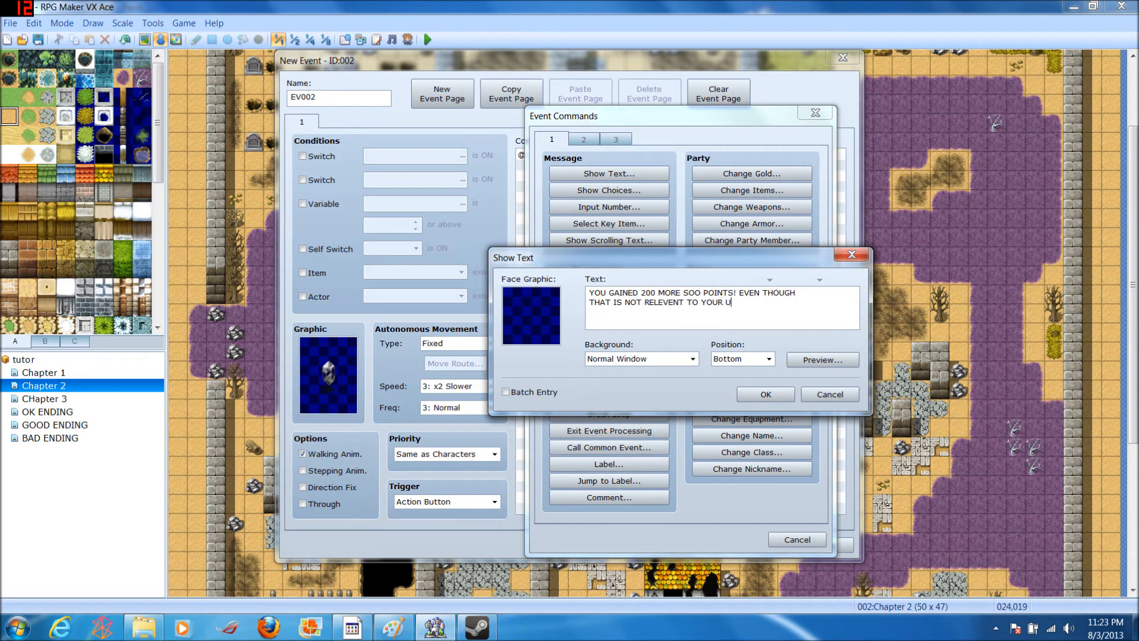
pyautogui.write('R QUEST AND THIS ISbREING')
pyautogui.write('ING T')
pyautogui.write('HE 4th WALL!')
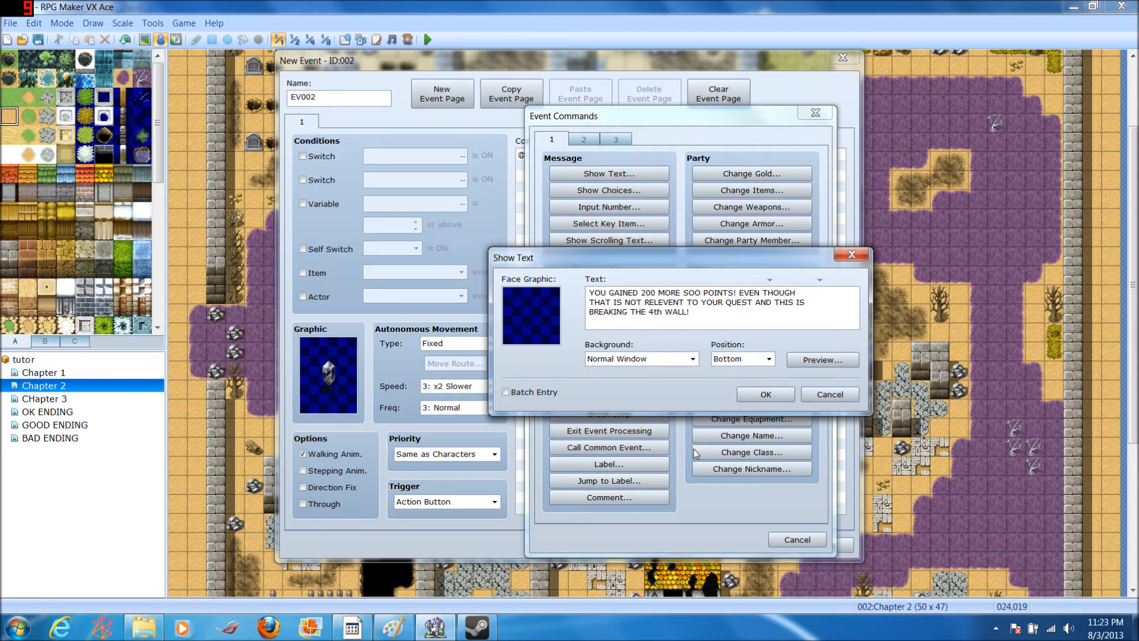
pyautogui.click(763, 398)
# Step: Add a Control Variables command after the dark crystal's message that adds 200 to Sum Of Outcome
pyautogui.doubleClick(604, 314)
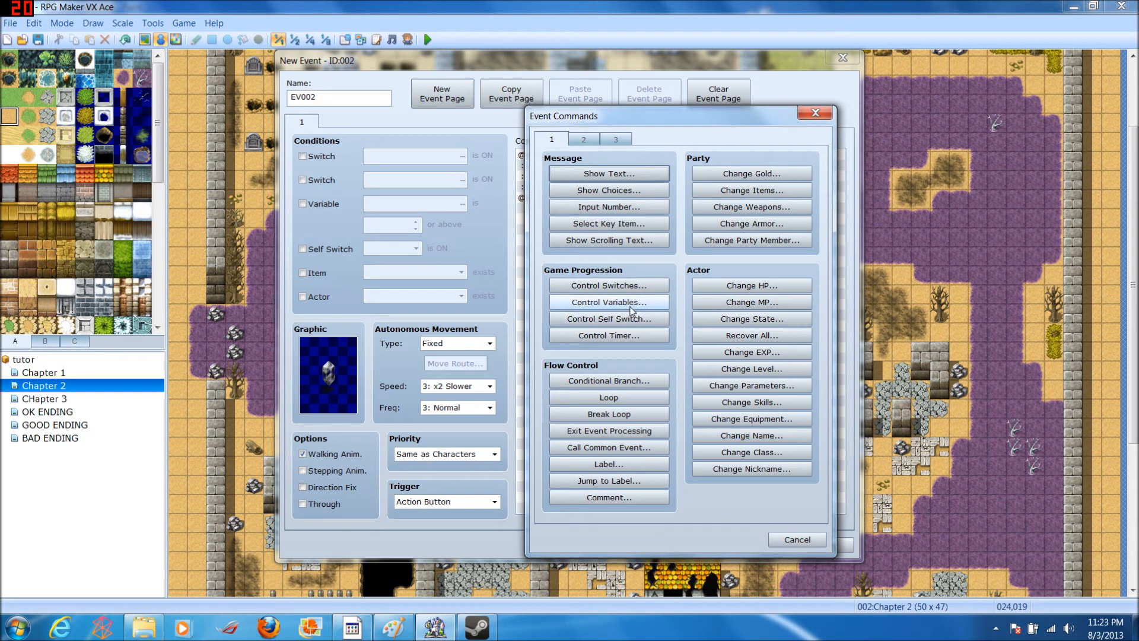
pyautogui.click(602, 303)
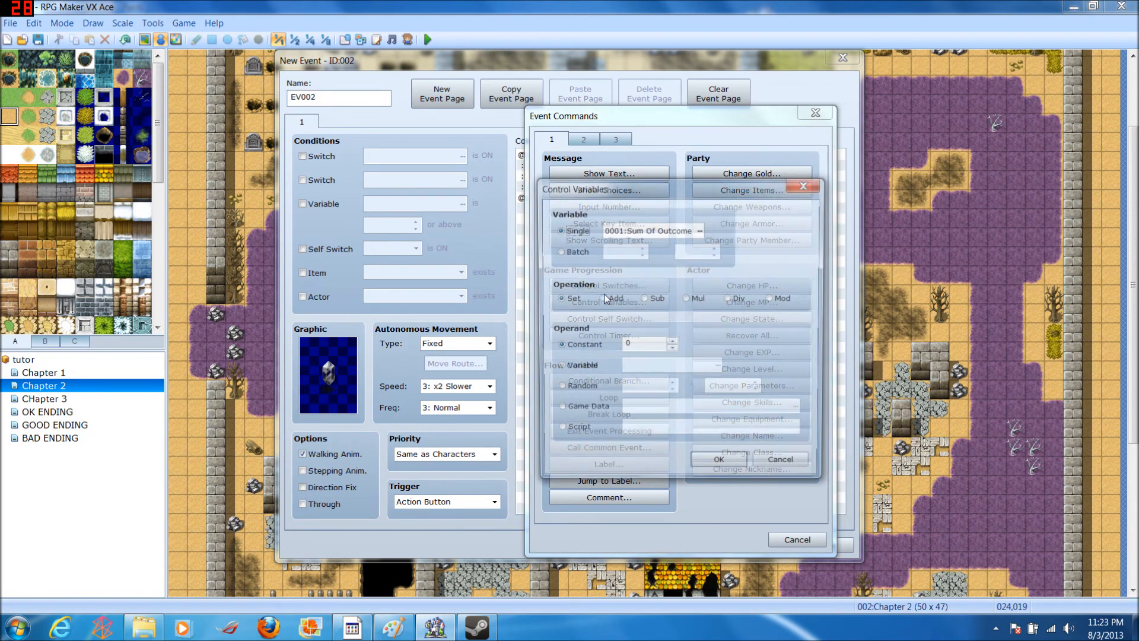
pyautogui.click(601, 299)
pyautogui.doubleClick(628, 345)
pyautogui.write('200')
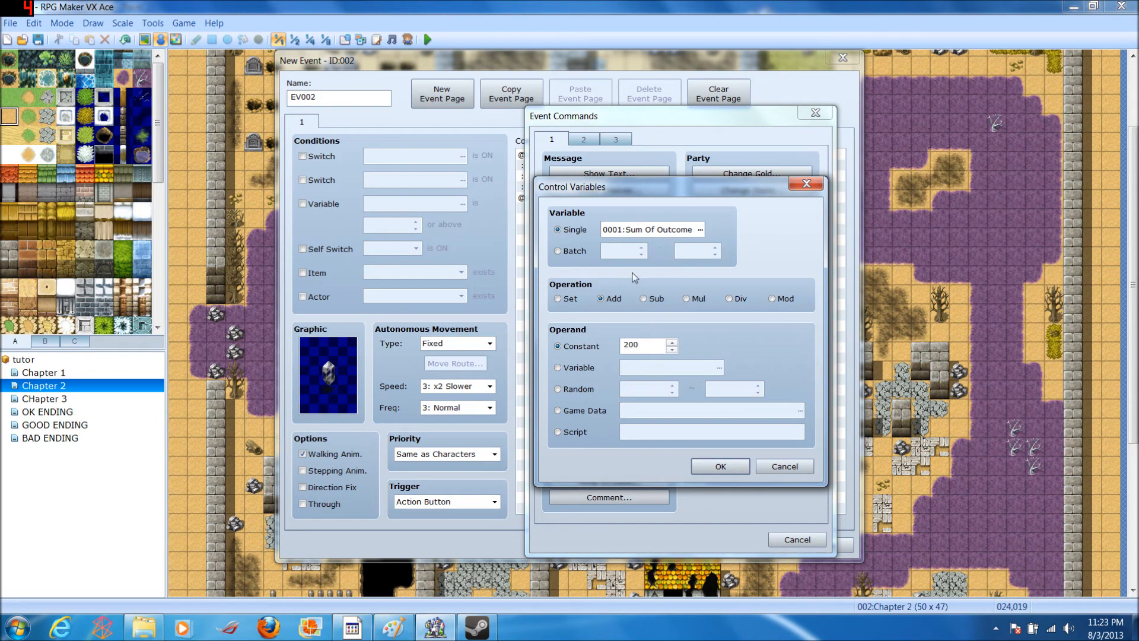
pyautogui.click(712, 470)
# Step: Insert a Play SE command with the Bell3 sound before the dark crystal's message and save the event
pyautogui.doubleClick(587, 209)
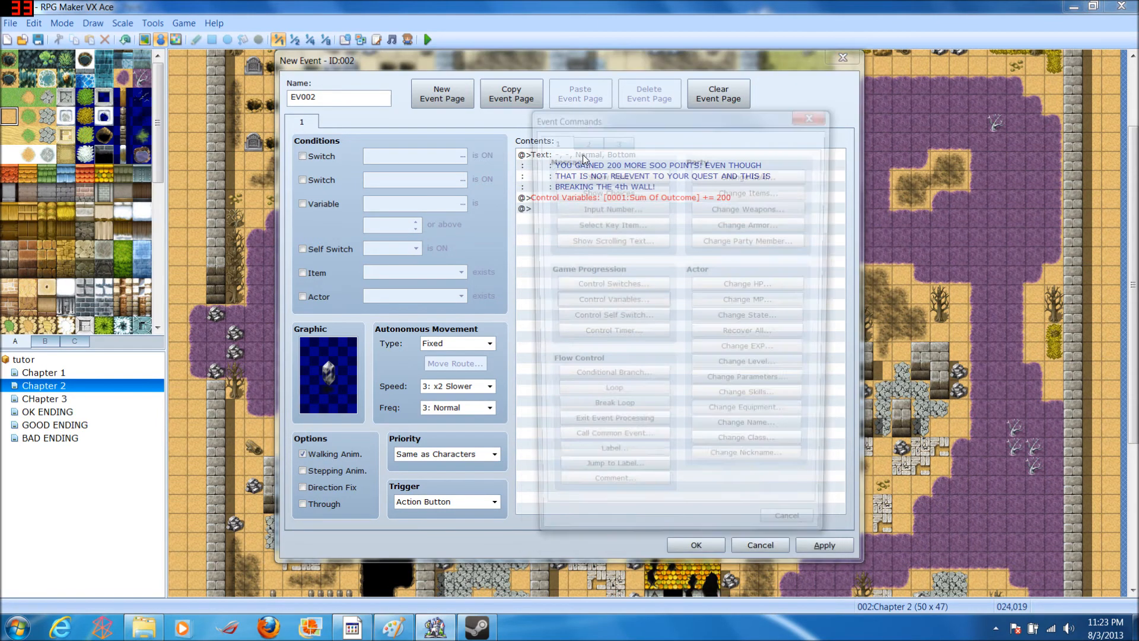
pyautogui.click(585, 141)
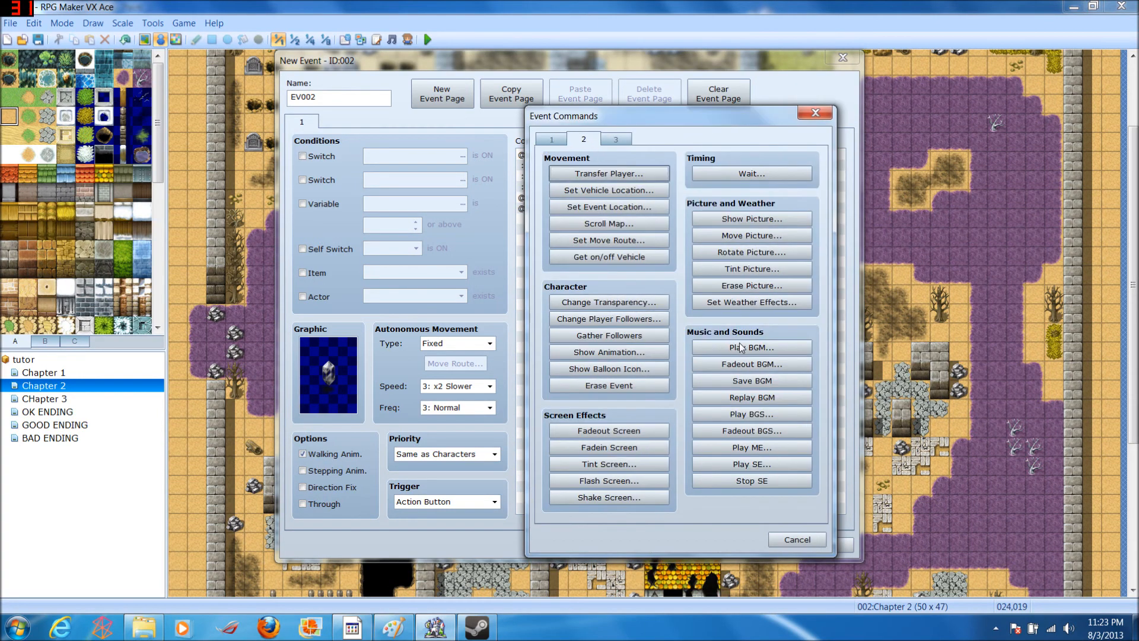
pyautogui.click(763, 468)
pyautogui.click(633, 365)
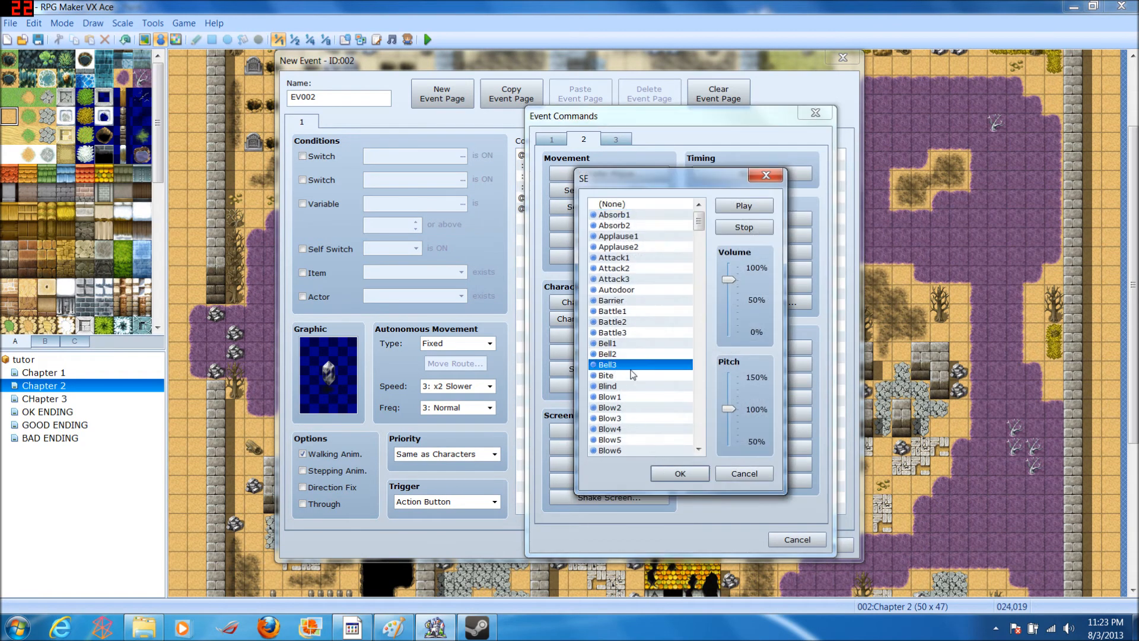
pyautogui.click(680, 473)
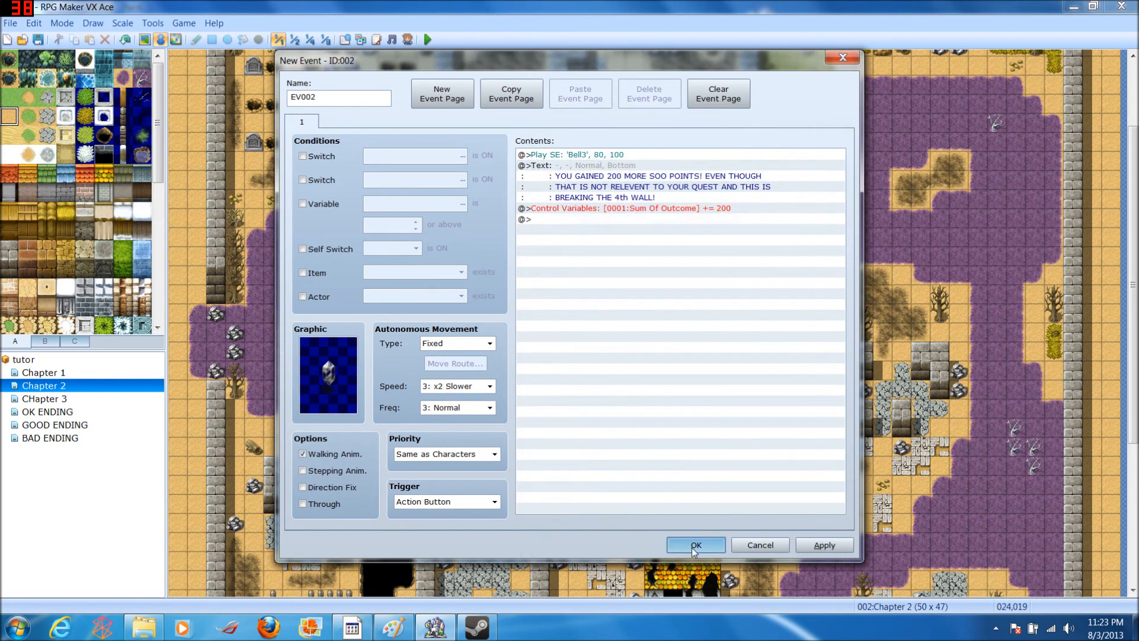
pyautogui.click(695, 545)
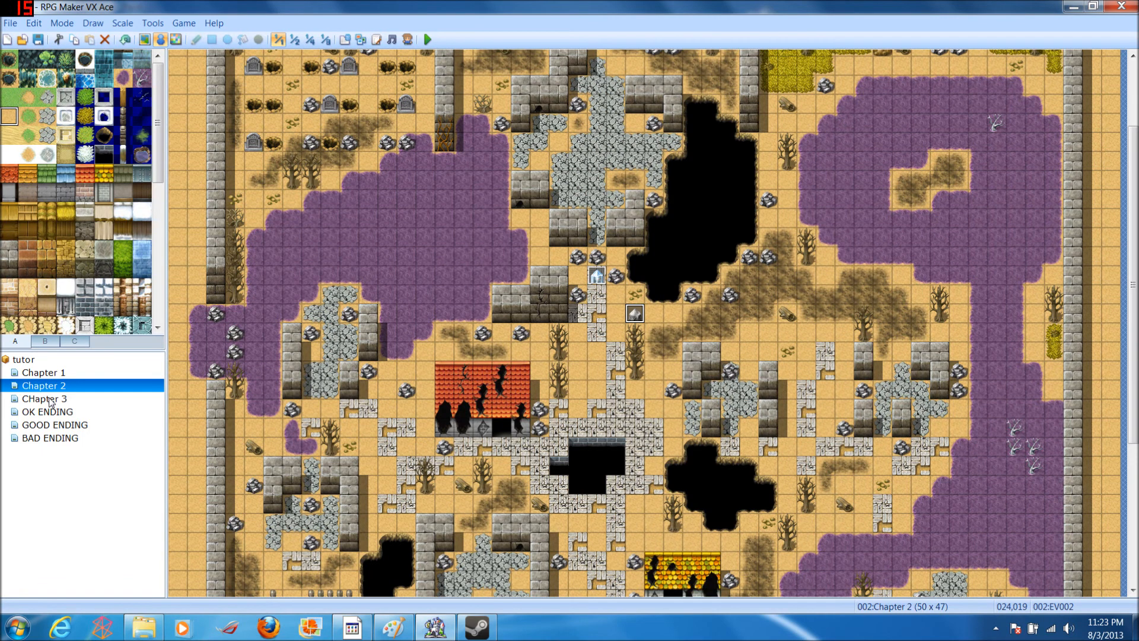
# Step: Copy the white crystal event from Chapter 2 onto the Chapter 3 map at (017,034), beside the castle entrance
pyautogui.click(603, 276)
pyautogui.press('Down')
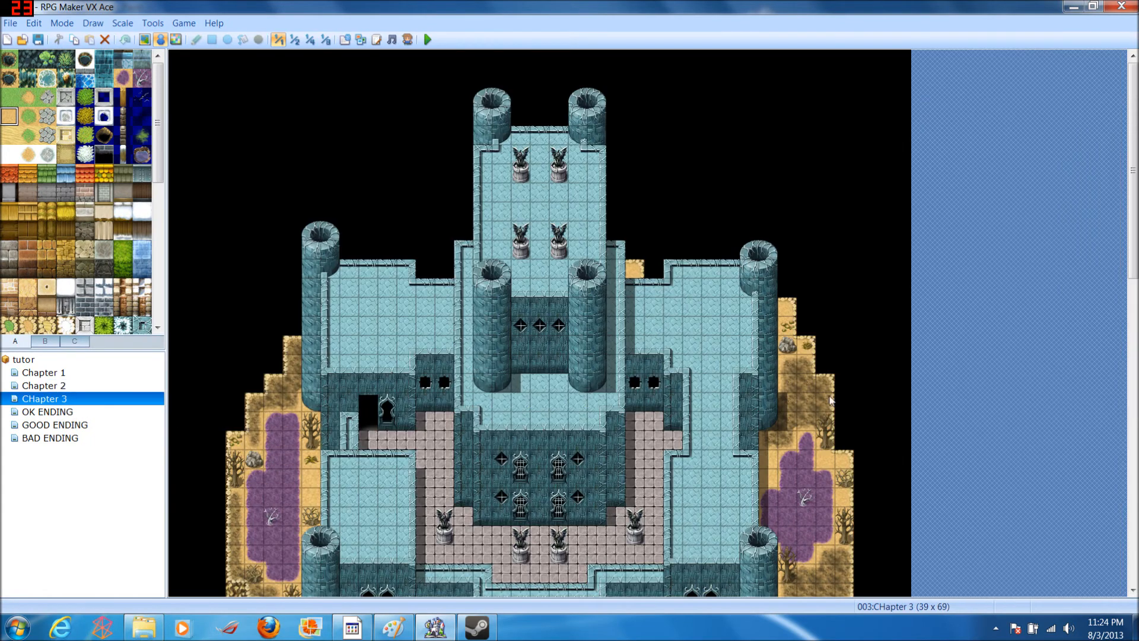
pyautogui.scroll(-5, 686, 432)
pyautogui.click(502, 327)
pyautogui.hotkey('ctrl', 'v')
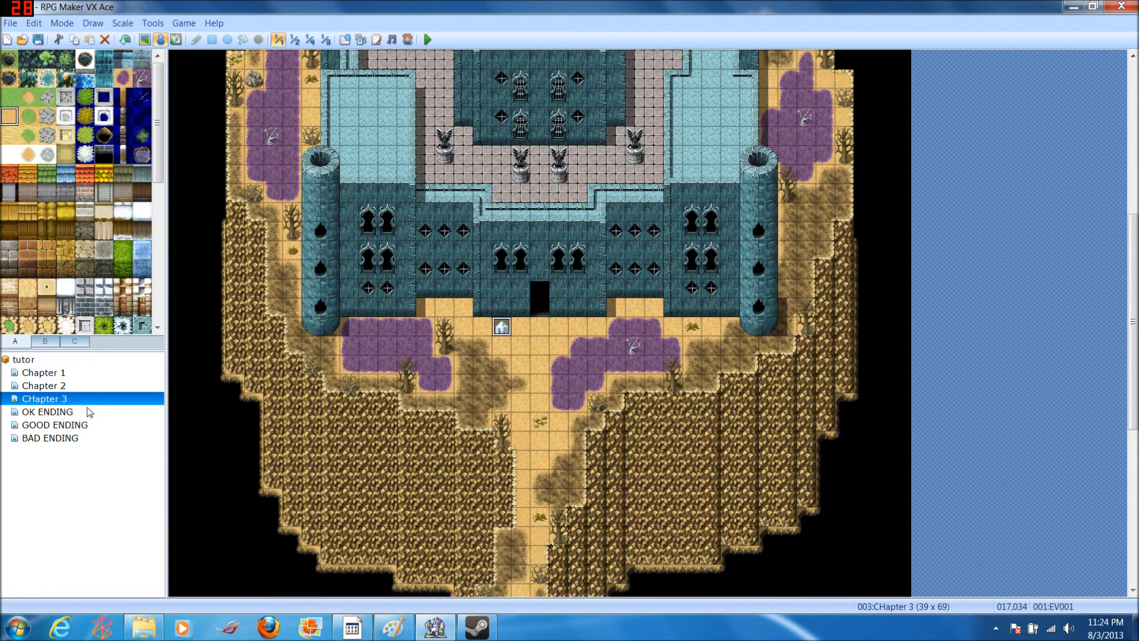
# Step: Change the copied Chapter 3 event's graphic to $BigMonster1 and save the event
pyautogui.doubleClick(510, 327)
pyautogui.doubleClick(336, 397)
pyautogui.click(438, 245)
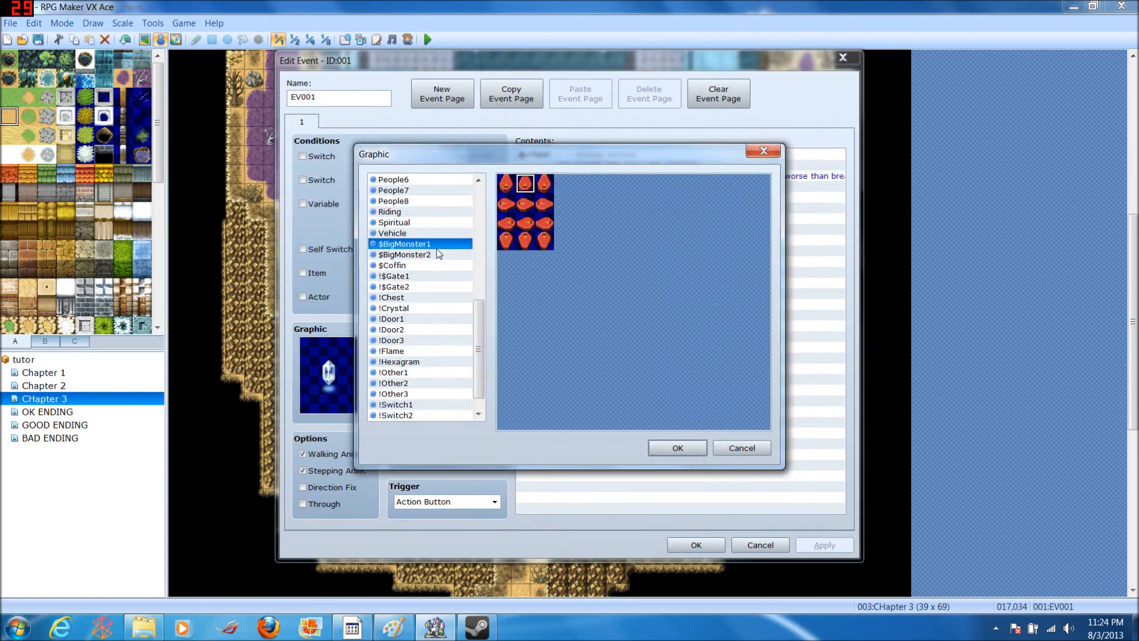
pyautogui.click(678, 448)
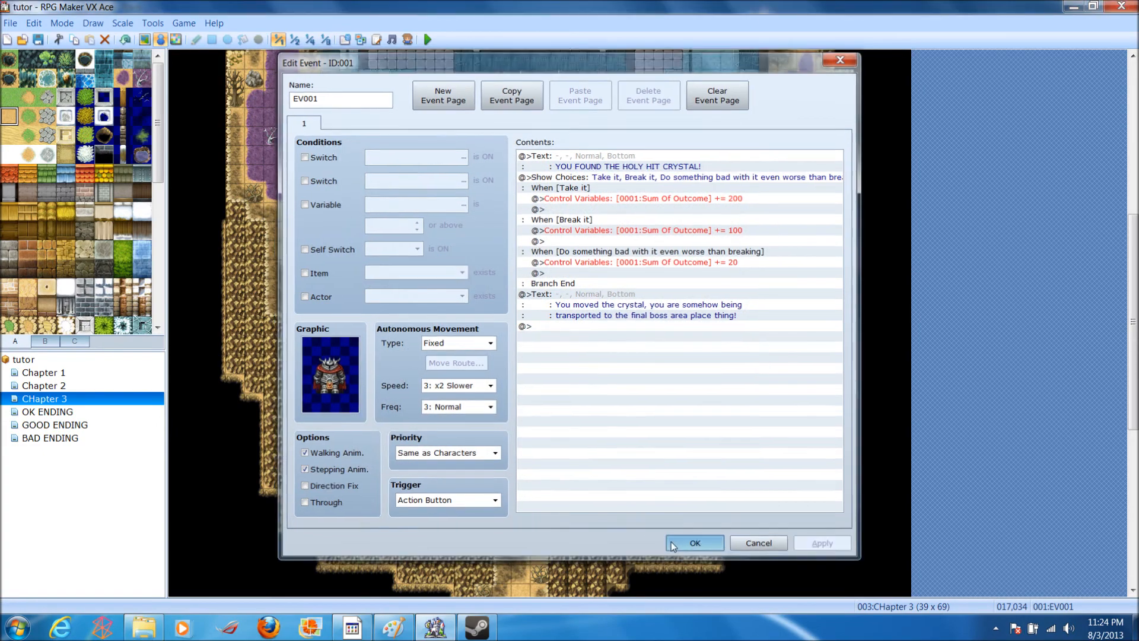
pyautogui.click(672, 543)
# Step: Add a Transfer Player command to Chapter 3 (019,040) at the end of the Chapter 2 white crystal event
pyautogui.click(44, 385)
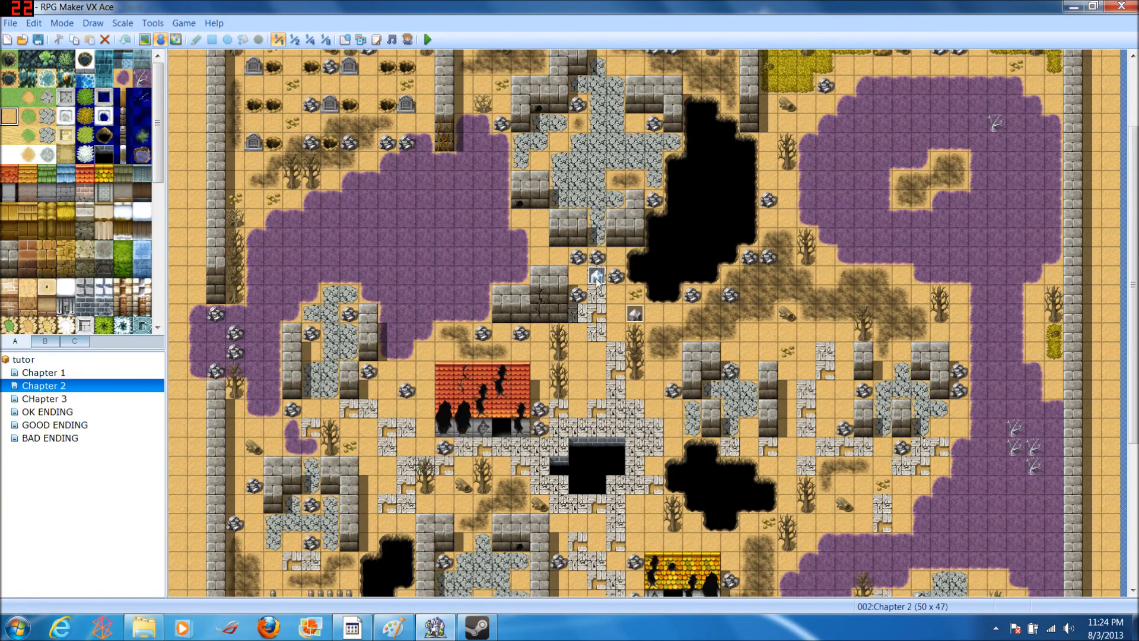
pyautogui.doubleClick(597, 277)
pyautogui.doubleClick(539, 321)
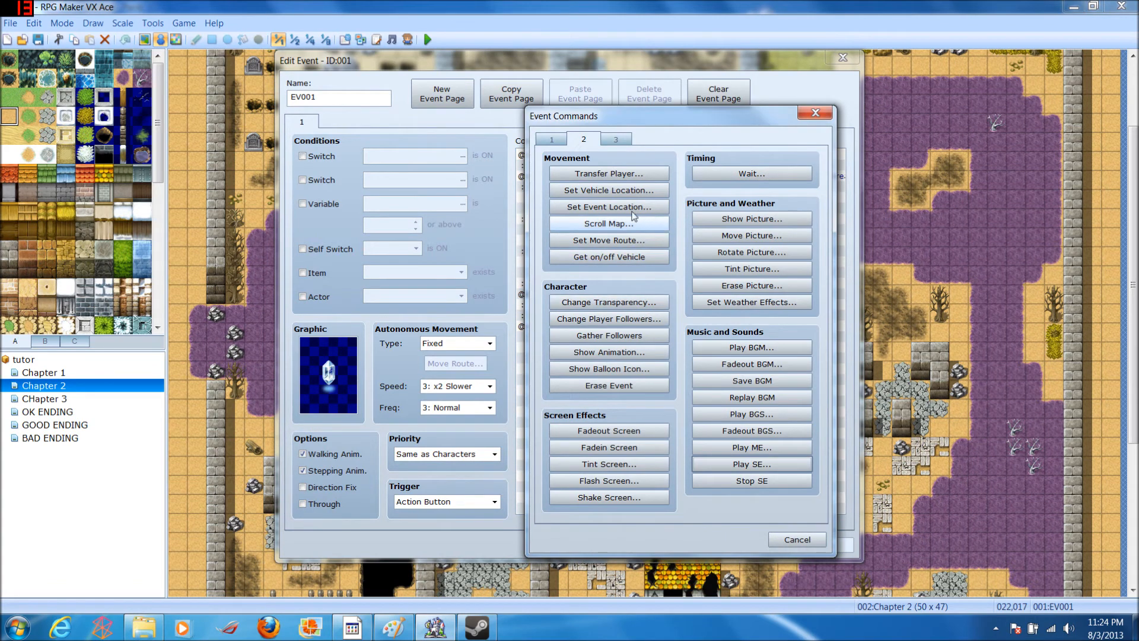
pyautogui.click(609, 173)
pyautogui.click(715, 279)
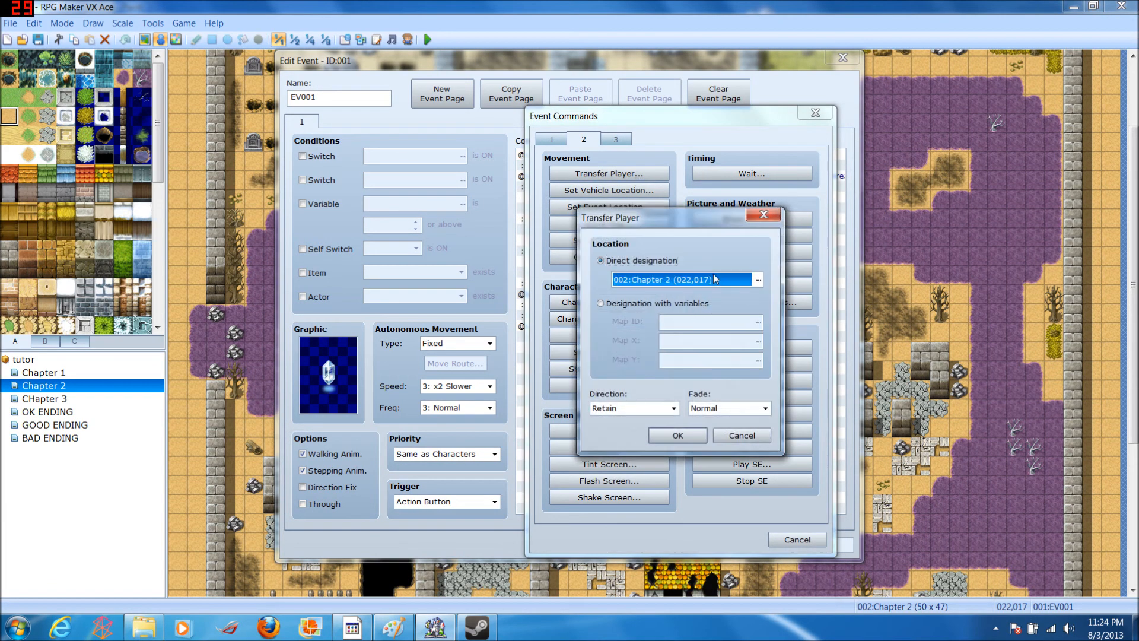
pyautogui.click(715, 279)
pyautogui.press('Down')
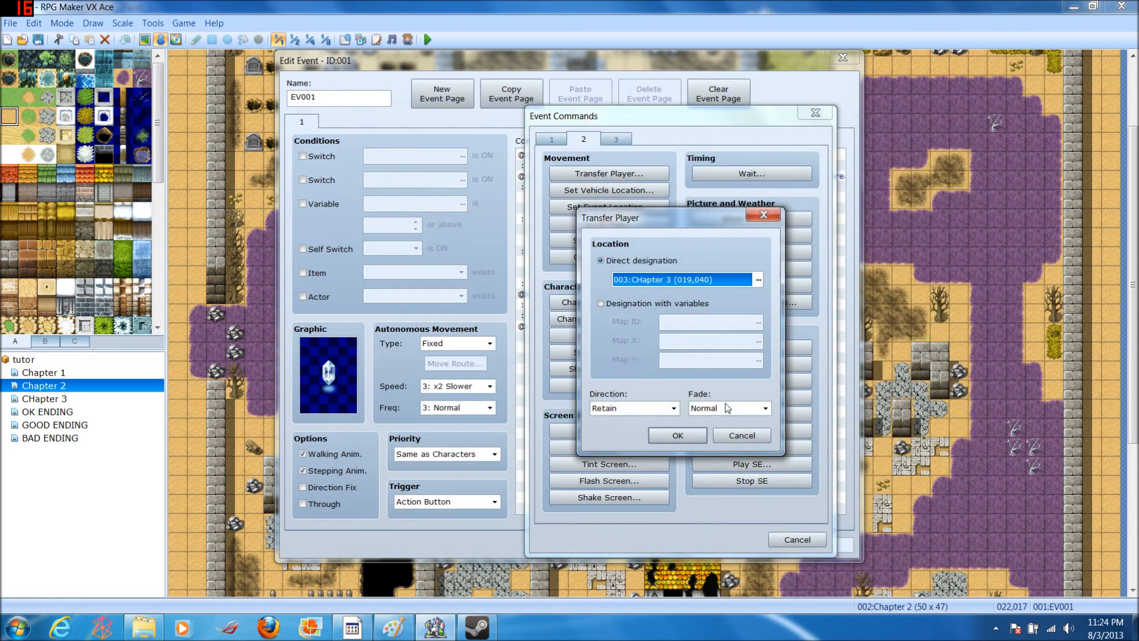
pyautogui.click(677, 435)
pyautogui.click(579, 197)
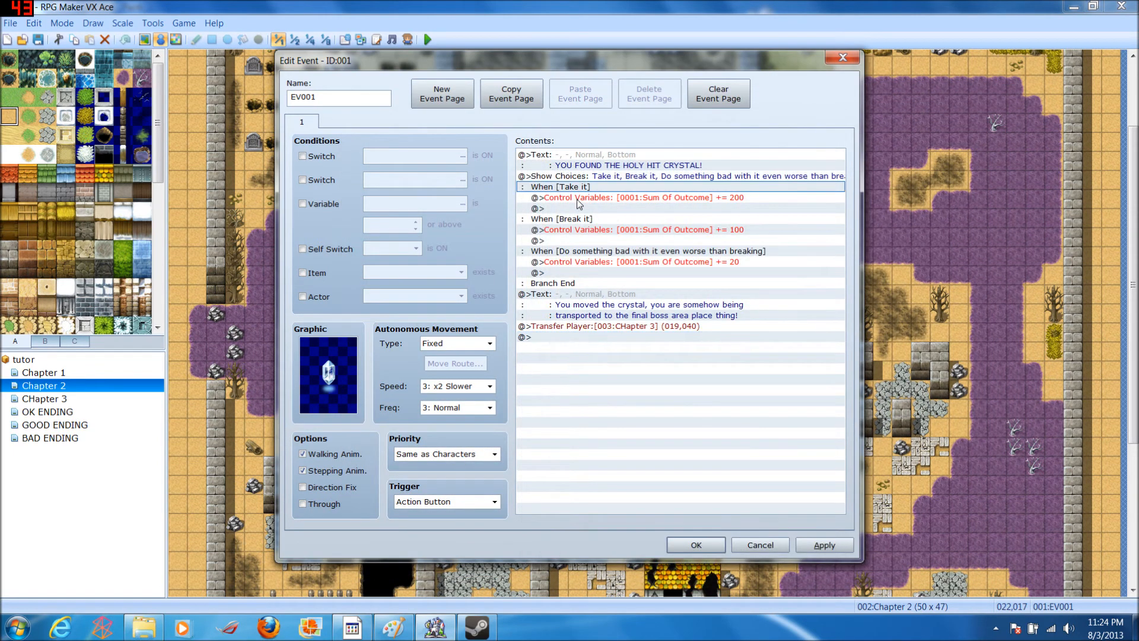
# Step: Review the choice branches and transfer command in the Chapter 2 white crystal event, and save the event
pyautogui.click(573, 176)
pyautogui.click(622, 202)
pyautogui.click(644, 228)
pyautogui.click(642, 251)
pyautogui.click(640, 273)
pyautogui.click(600, 337)
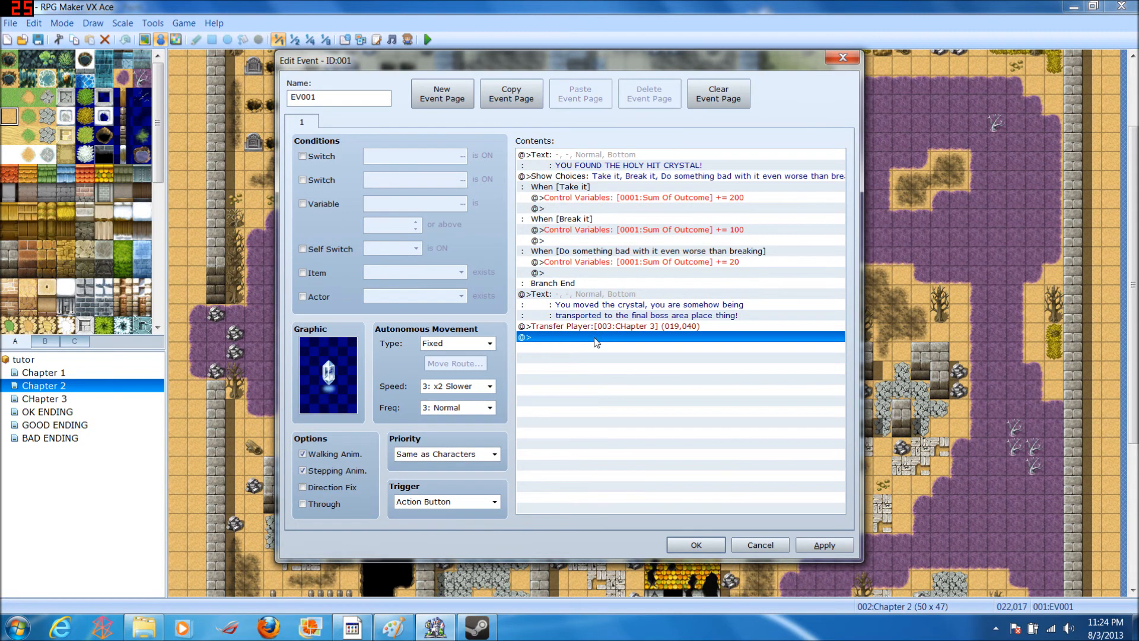
pyautogui.click(706, 543)
# Step: Change the opening message of the Chapter 3 monster event beside the castle entrance to "I WILL KILL YOU!!! DIE!"
pyautogui.click(52, 373)
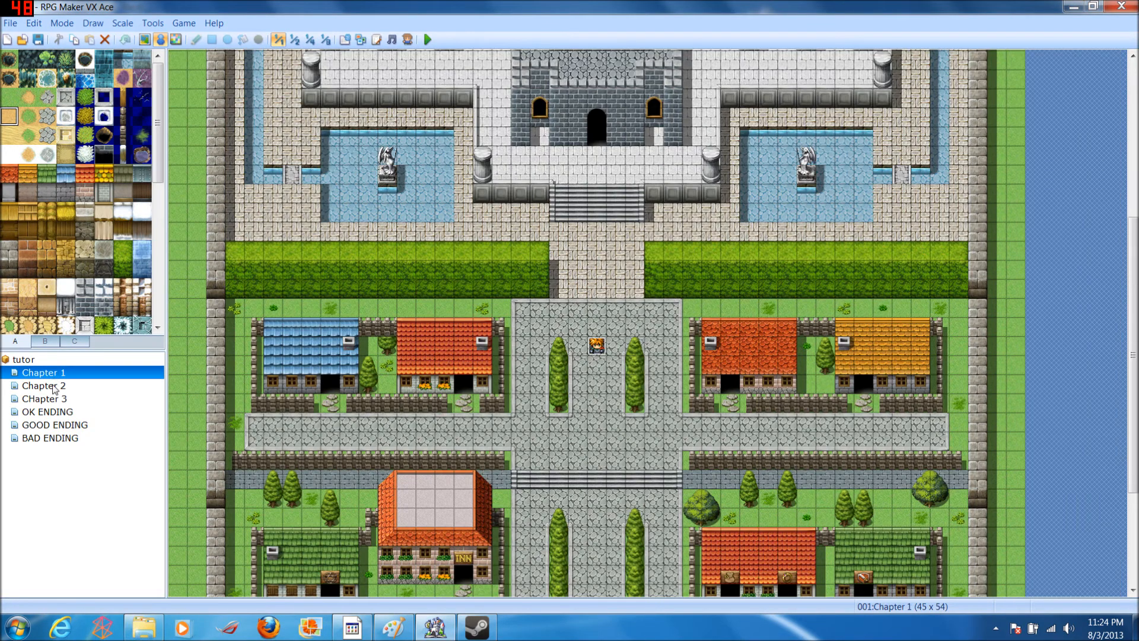
pyautogui.click(55, 389)
pyautogui.click(60, 400)
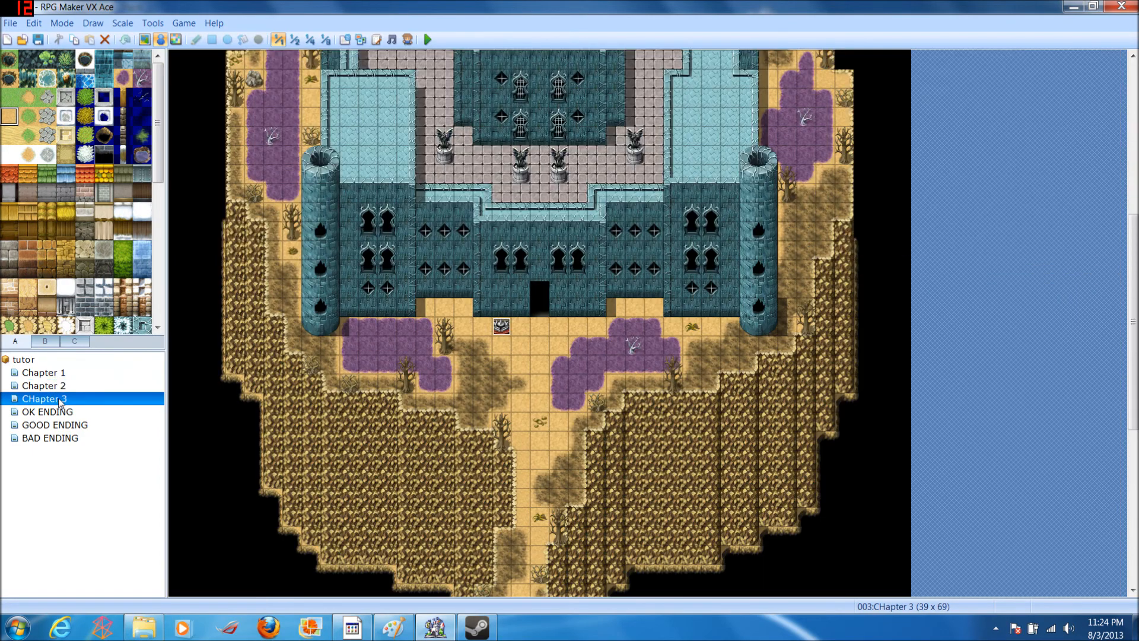
pyautogui.doubleClick(503, 327)
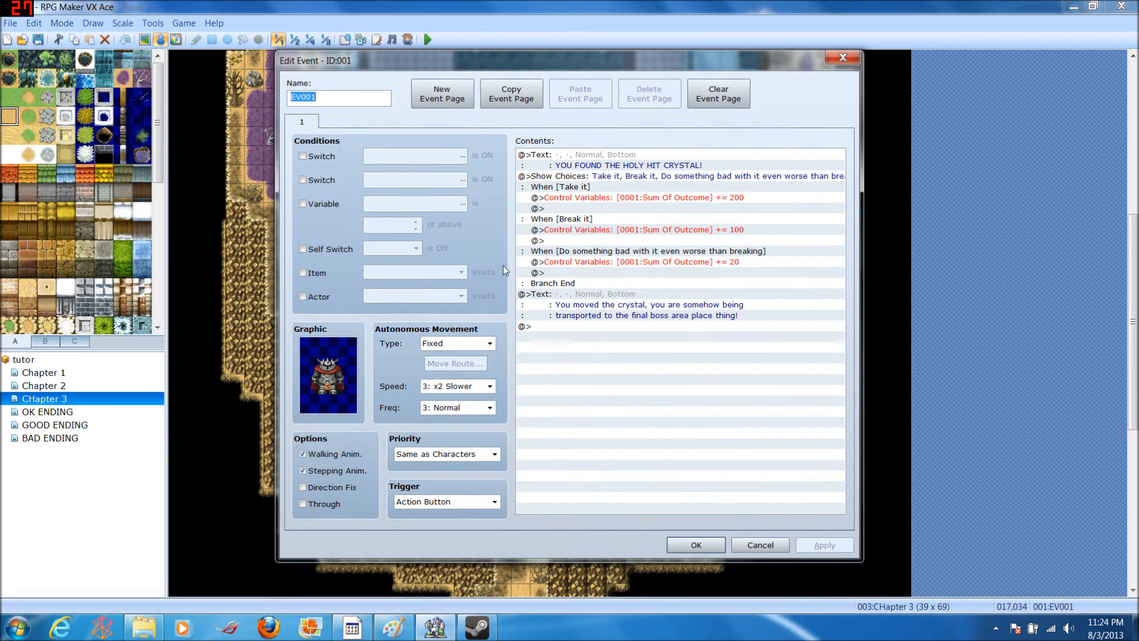
pyautogui.rightClick(567, 158)
pyautogui.click(591, 180)
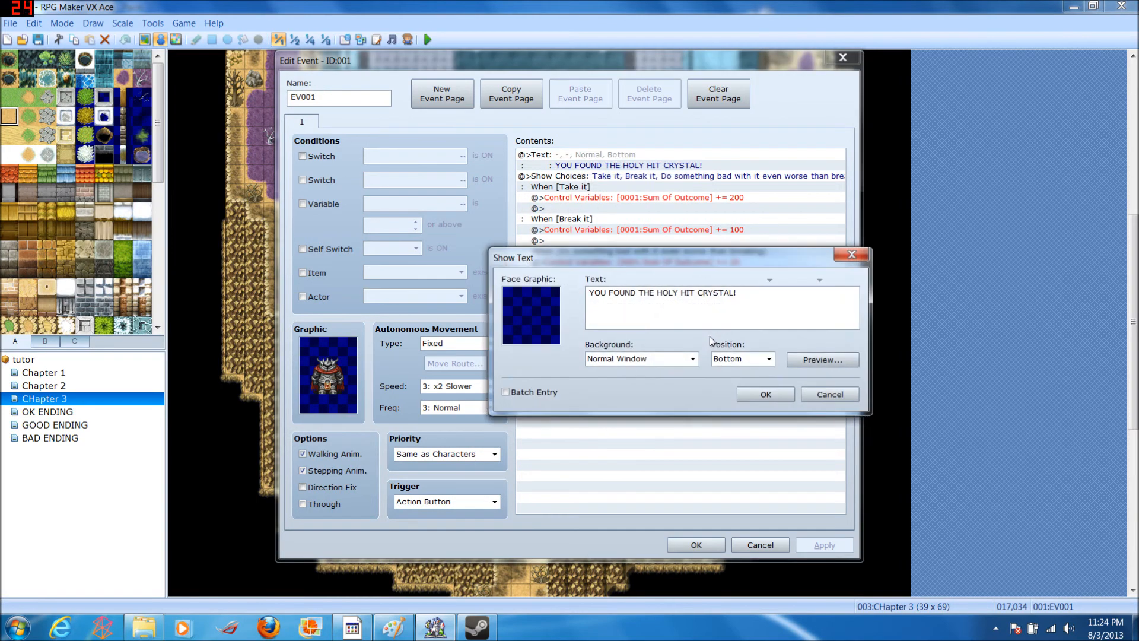
pyautogui.moveTo(737, 292); pyautogui.dragTo(589, 292)
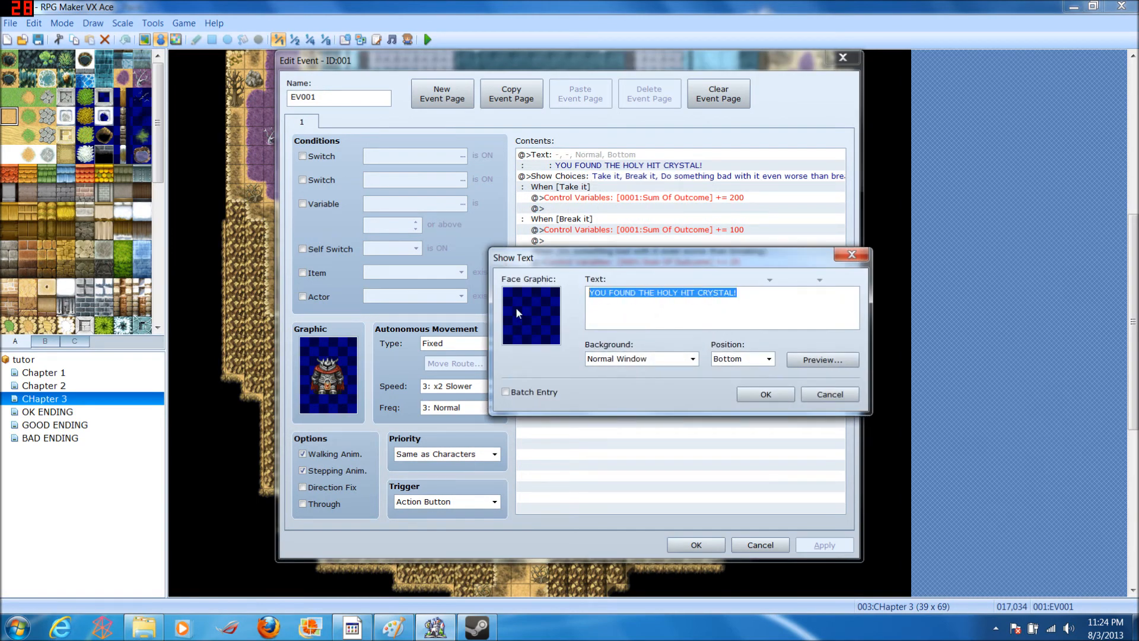
pyautogui.write('I WILL KILL YOU!!! DIE!')
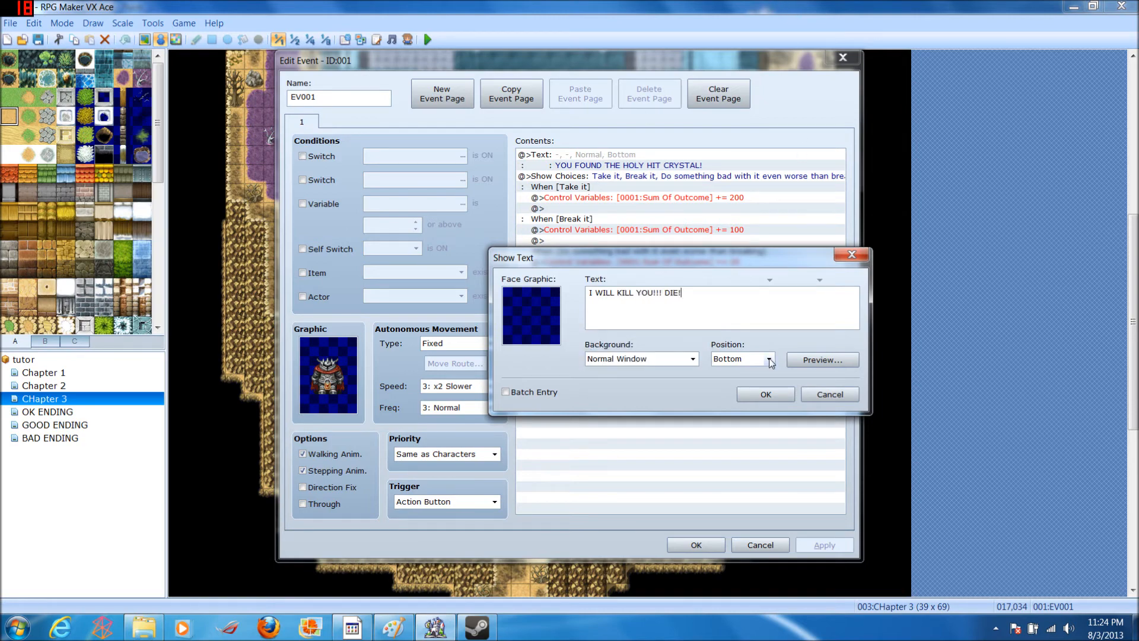
pyautogui.click(765, 393)
# Step: Replace the first choice in the monster event's Show Choices command with "USE THE POWER OF GOOD TO KILL HIM"
pyautogui.rightClick(617, 177)
pyautogui.click(659, 203)
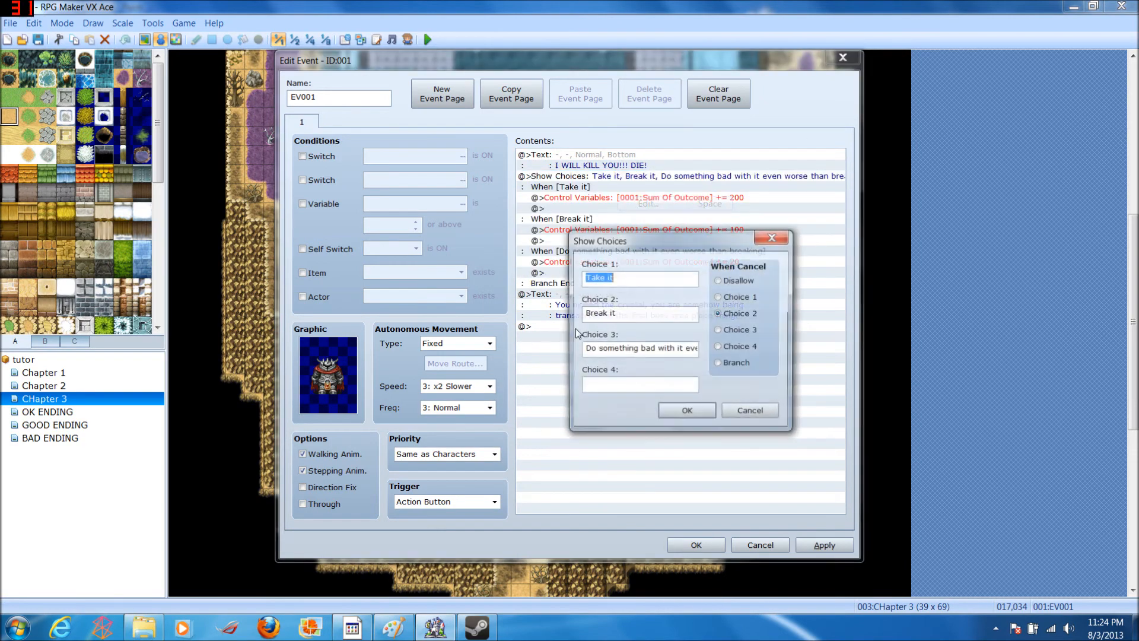
pyautogui.write('K')
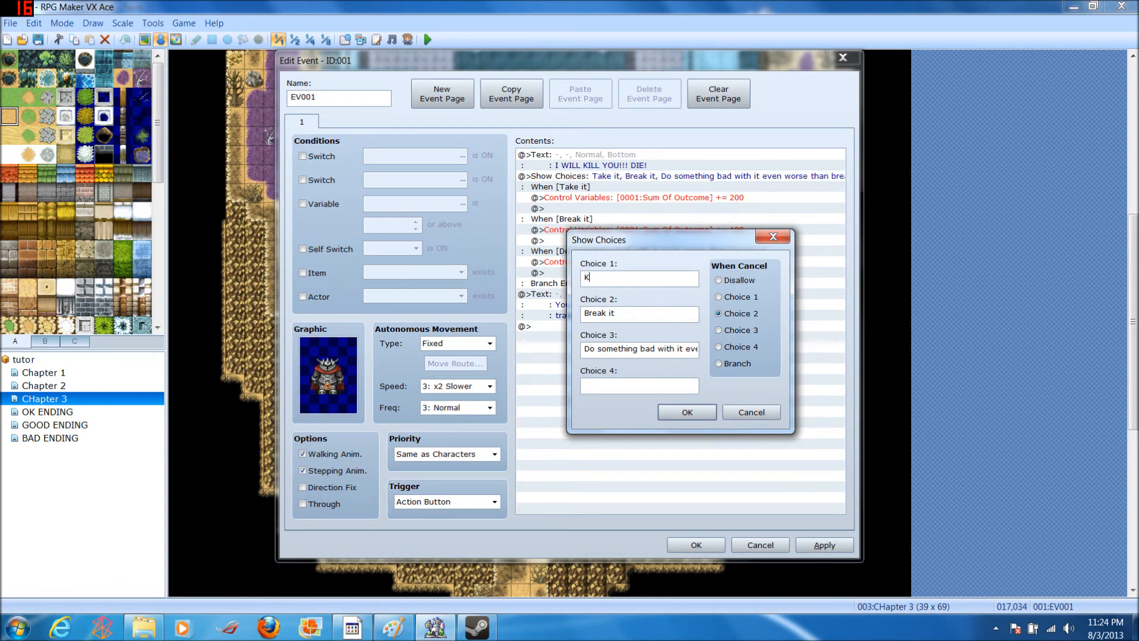
pyautogui.write('USE THE POWER OF ')
pyautogui.write('GOOD TO KILL HIM')
# Step: Set choice 2 to "TURTLE LIKE A PUNK AND TIRE HIM OUT" and choice 3 to "RUN AWAY ITS NOT YOUR PROBLEM"
pyautogui.press('Tab')
pyautogui.press('BackSpace')
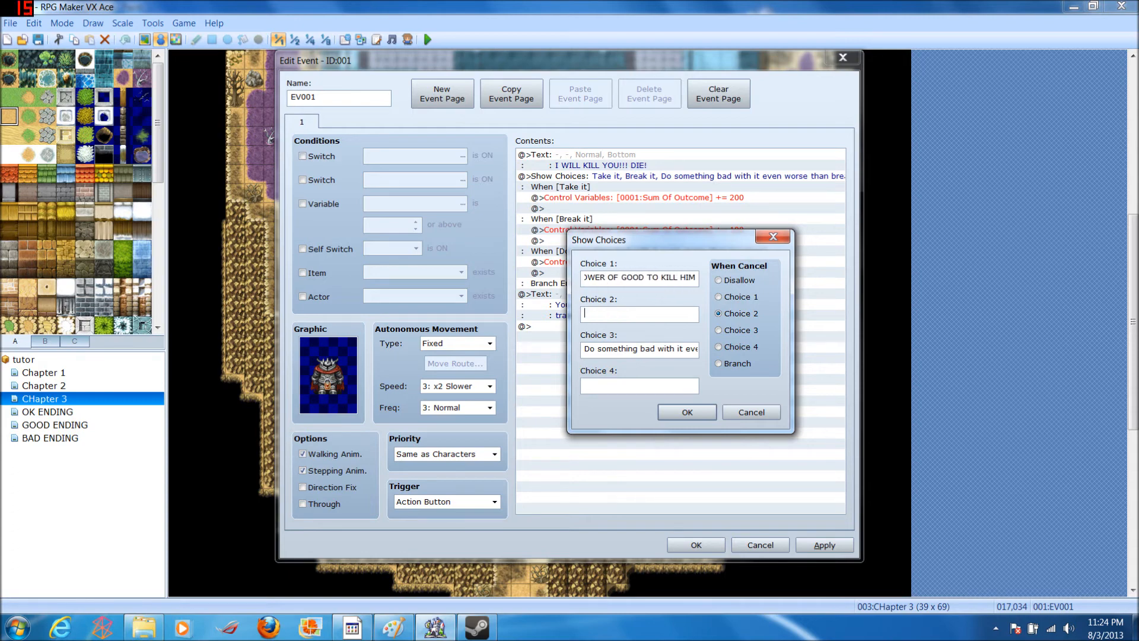
pyautogui.write('TUTTLE LIKE A PUNK AND')
pyautogui.write(' TIRE HIM OUT')
pyautogui.press('Tab')
pyautogui.press('BackSpace')
pyautogui.write('RUN AWAY IT')
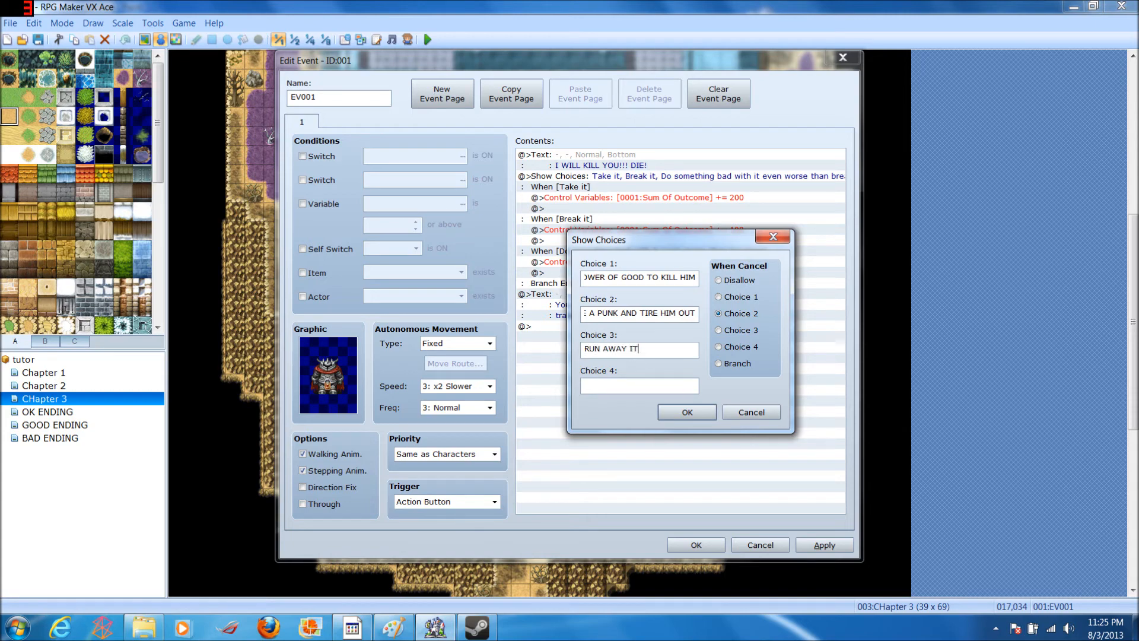
pyautogui.write('S NOT YOUR PROBLEM')
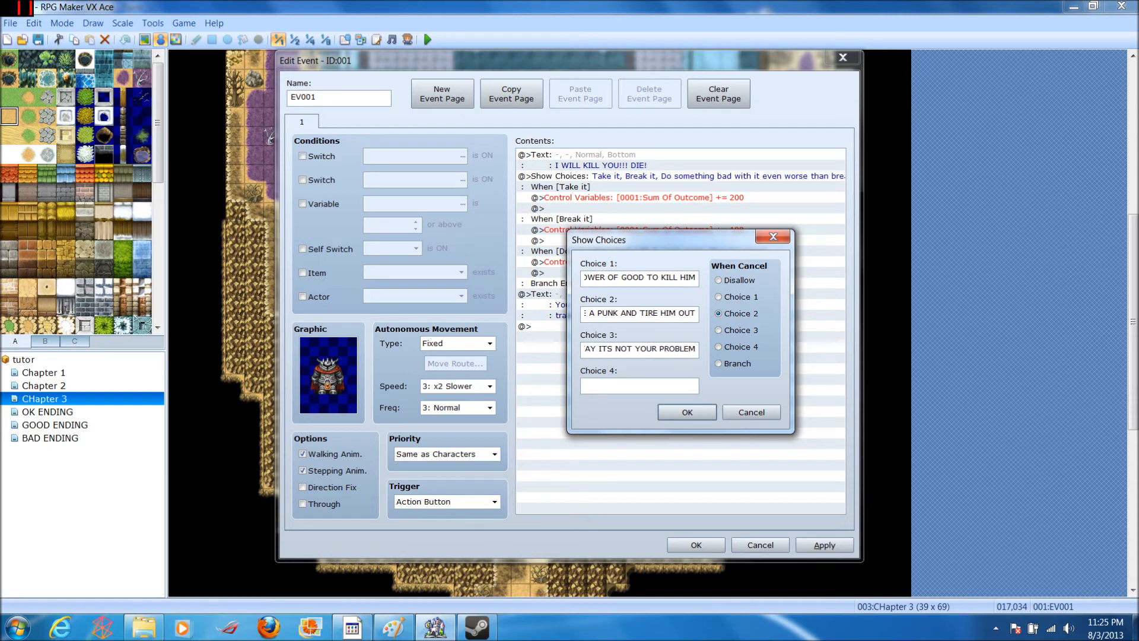
pyautogui.click(689, 413)
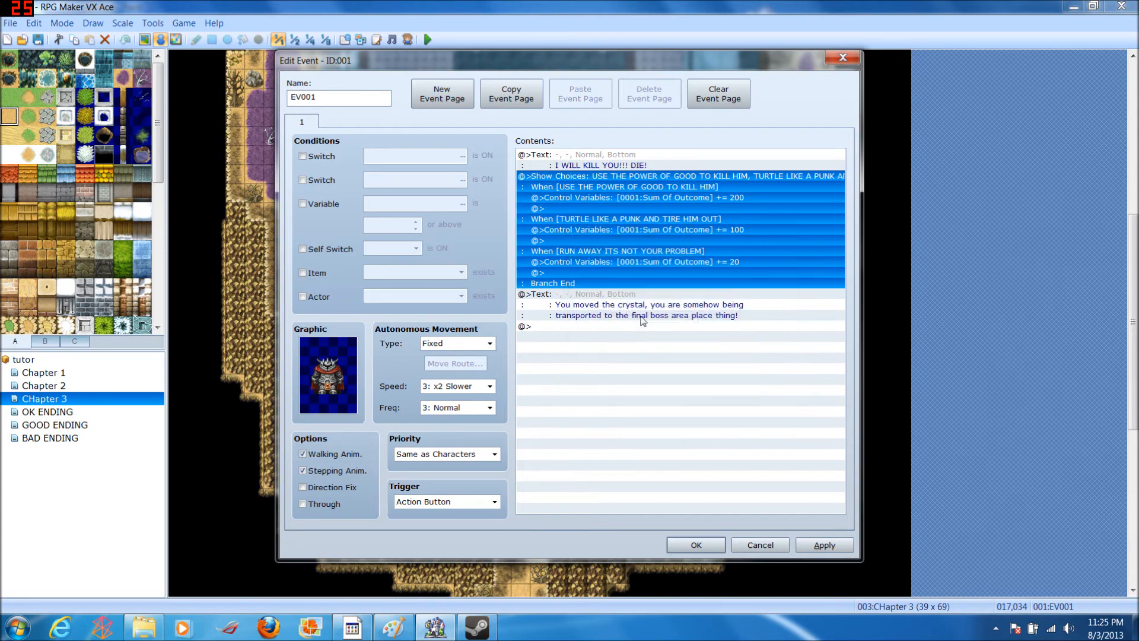
# Step: Replace the text of the monster event's closing message with "ERGG OMG IM DEAD!!!"
pyautogui.click(661, 208)
pyautogui.click(668, 188)
pyautogui.click(661, 251)
pyautogui.click(608, 309)
pyautogui.rightClick(606, 295)
pyautogui.click(638, 317)
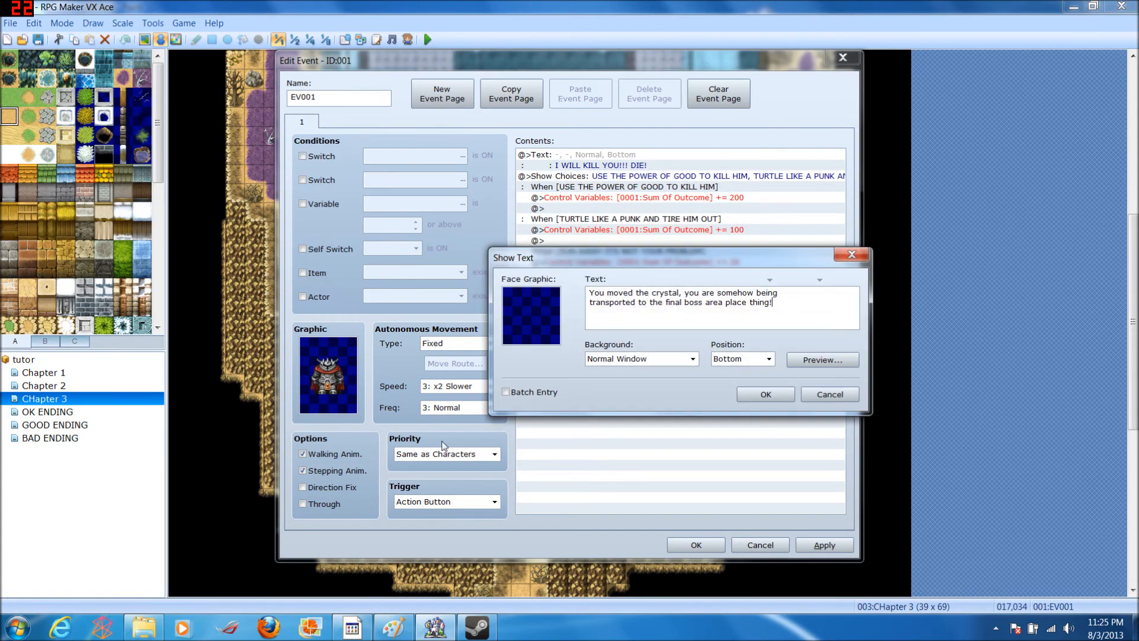
pyautogui.hotkey('ctrl', 'a')
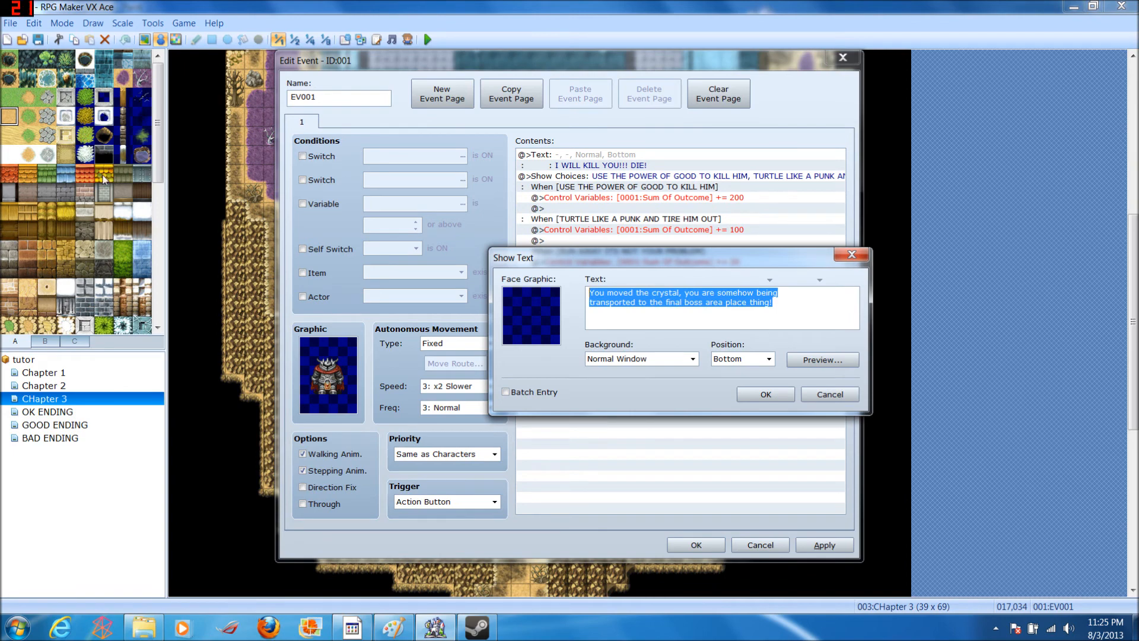
pyautogui.write('ERGG OMG IM DEAD!!!')
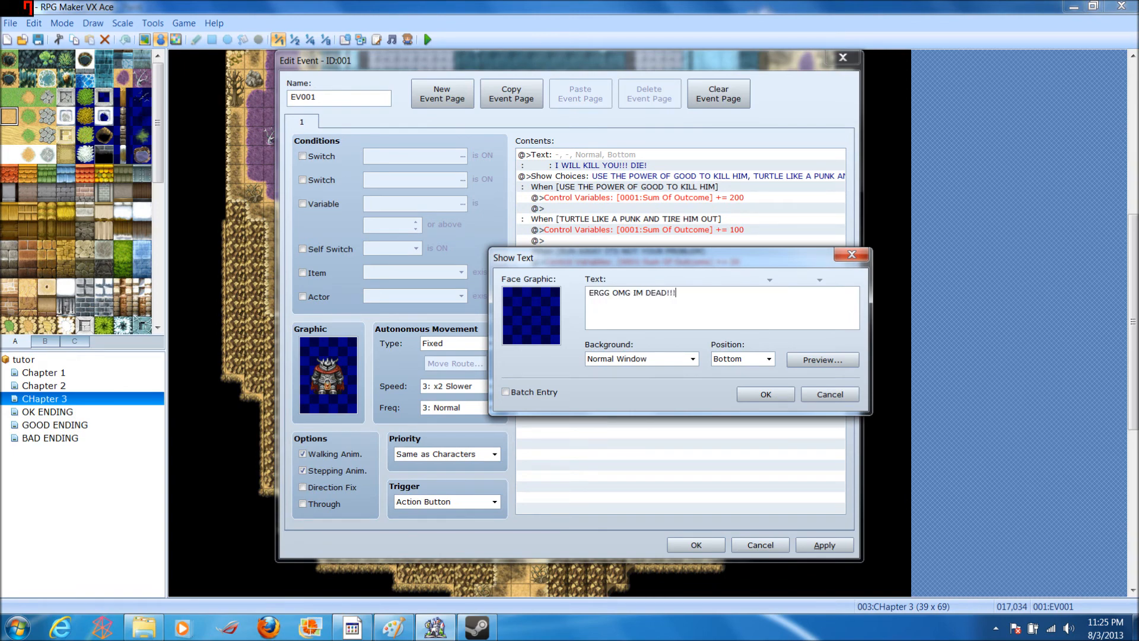
# Step: Append "TIME TO SEE YOUR ENDING" to the closing message and accept the text
pyautogui.write('  TIM')
pyautogui.press('BackSpace')
pyautogui.press('BackSpace')
pyautogui.press('BackSpace')
pyautogui.press('BackSpace')
pyautogui.write('TIME FOR ')
pyautogui.write('YOU')
pyautogui.press('BackSpace')
pyautogui.press('BackSpace')
pyautogui.press('BackSpace')
pyautogui.press('BackSpace')
pyautogui.press('BackSpace')
pyautogui.press('BackSpace')
pyautogui.write('TO SEE')
pyautogui.press('BackSpace')
pyautogui.press('BackSpace')
pyautogui.write('SEE YOUR ENDING')
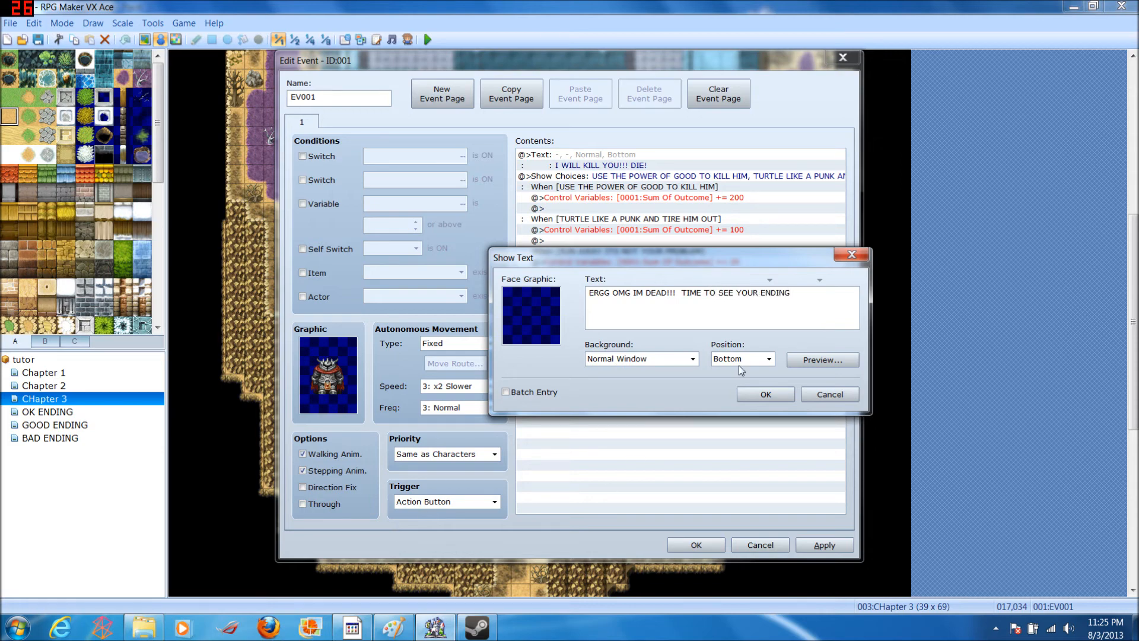
pyautogui.click(765, 393)
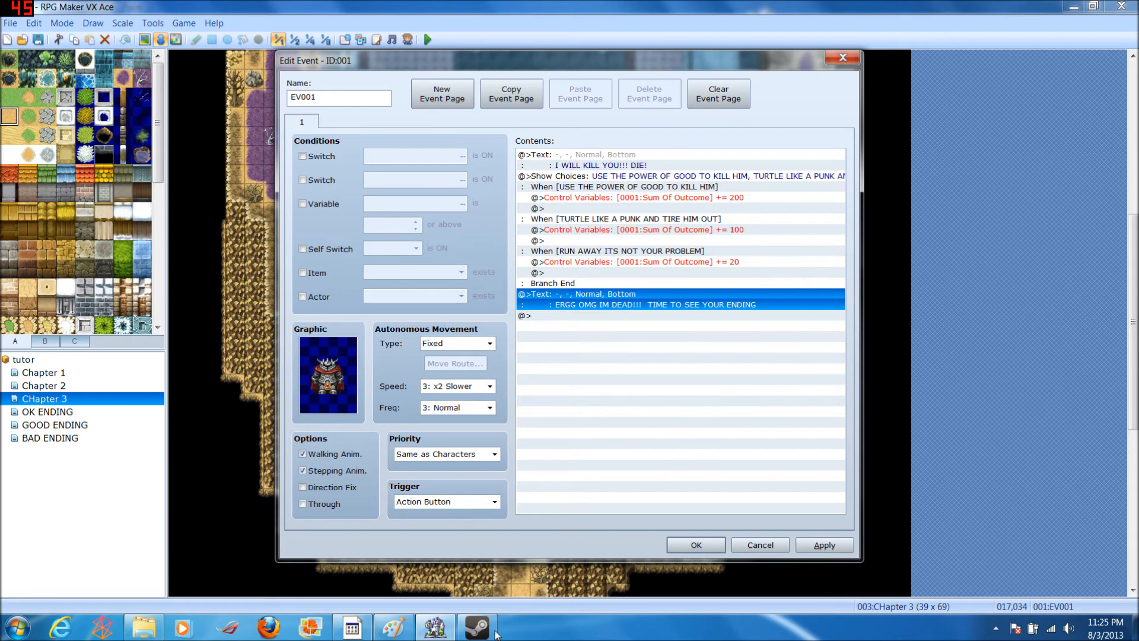
# Step: Switch to Paint, minimize the FRAPS window, examine how the sketched chapters lead to the endings, and return to RPG Maker
pyautogui.click(356, 624)
pyautogui.click(398, 623)
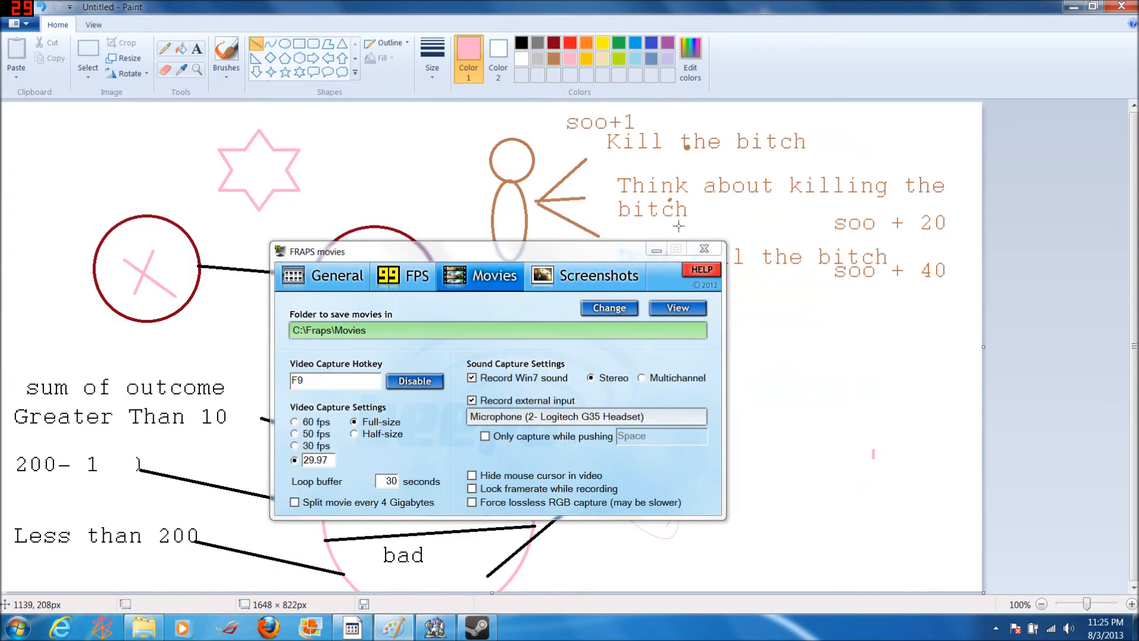
pyautogui.click(656, 249)
pyautogui.moveTo(656, 392)
pyautogui.mouseDown()
pyautogui.moveTo(782, 433)
pyautogui.moveTo(799, 397)
pyautogui.moveTo(686, 389)
pyautogui.moveTo(680, 411)
pyautogui.mouseUp()
pyautogui.rightClick(782, 433)
pyautogui.rightClick(680, 412)
pyautogui.moveTo(84, 244)
pyautogui.mouseDown()
pyautogui.moveTo(449, 252)
pyautogui.moveTo(641, 287)
pyautogui.mouseUp()
pyautogui.rightClick(640, 288)
pyautogui.click(435, 627)
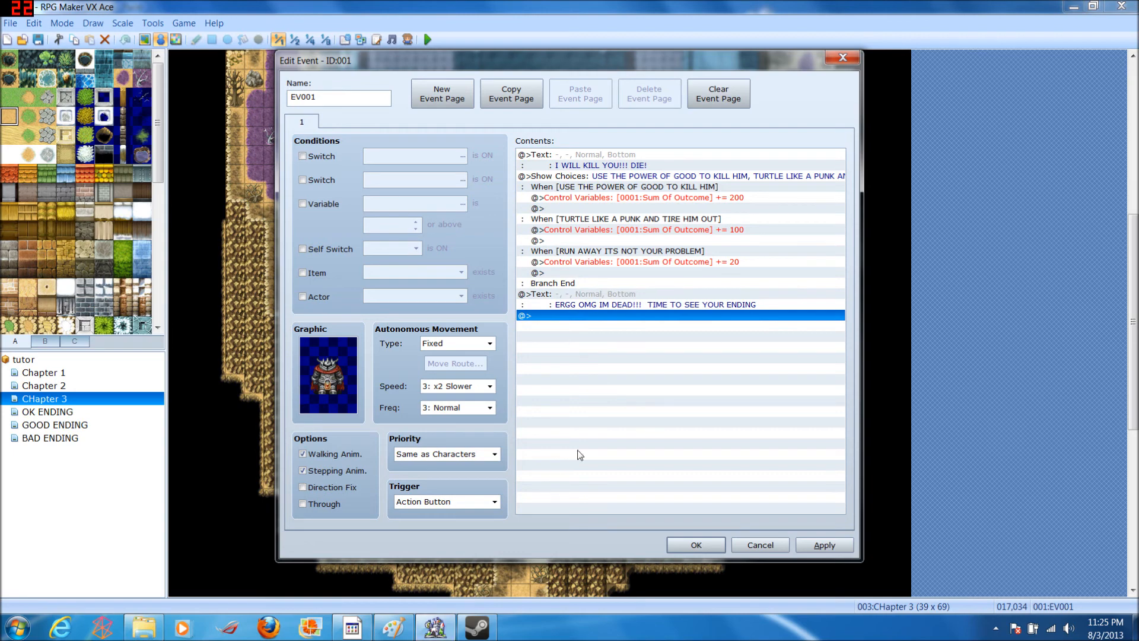
pyautogui.doubleClick(596, 398)
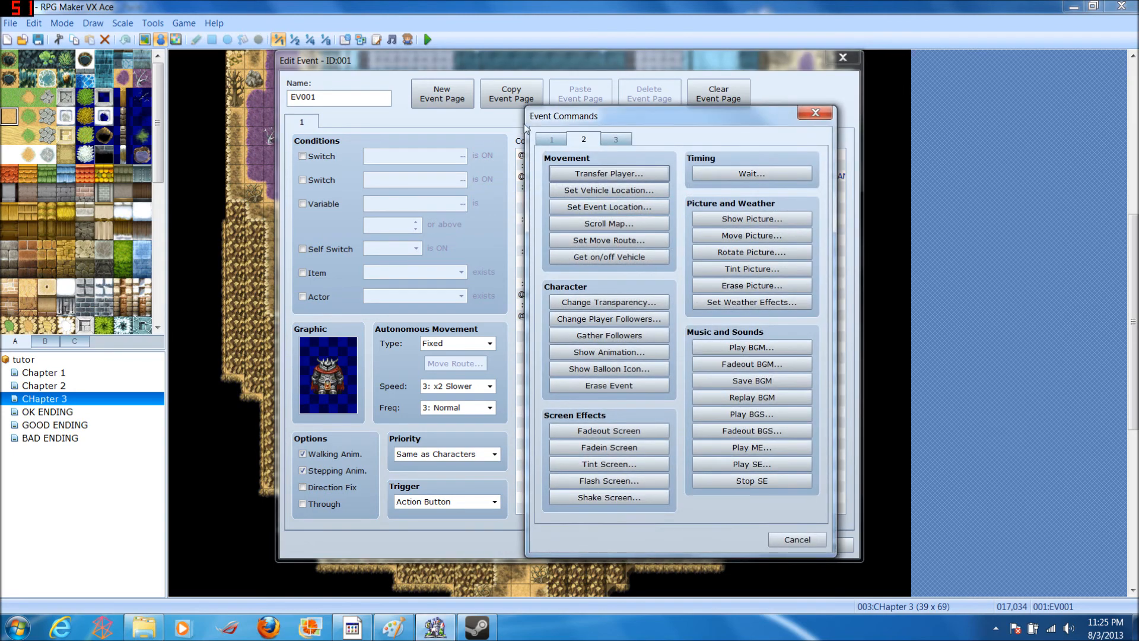
pyautogui.click(552, 140)
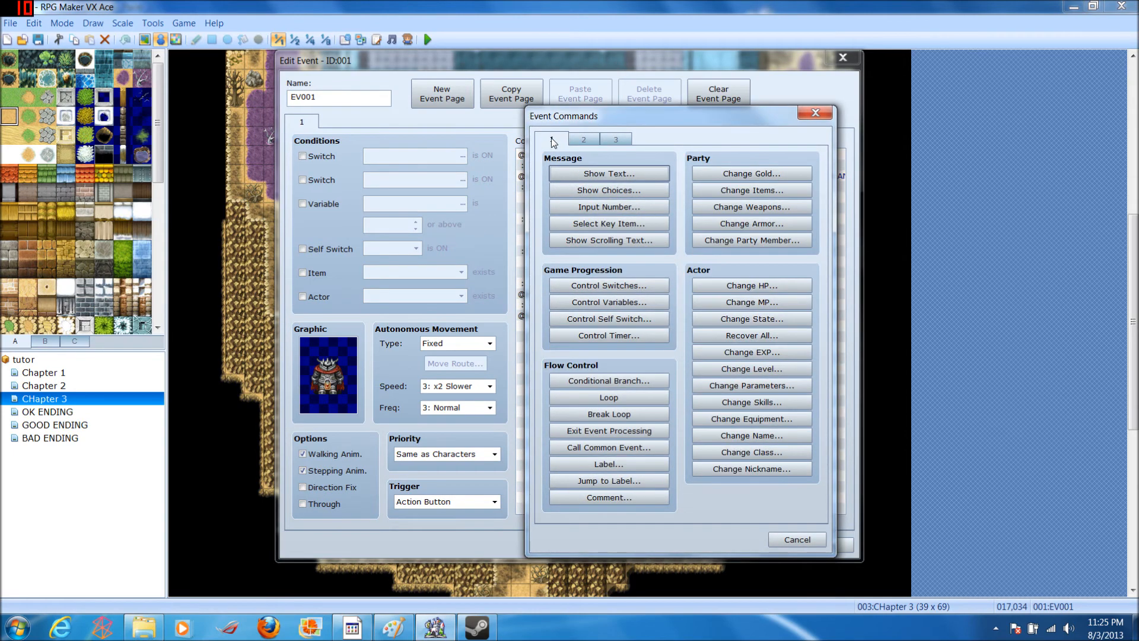
pyautogui.click(781, 538)
# Step: Switch to Paint and add the text 978 in the empty area beside the ending diagram
pyautogui.click(397, 629)
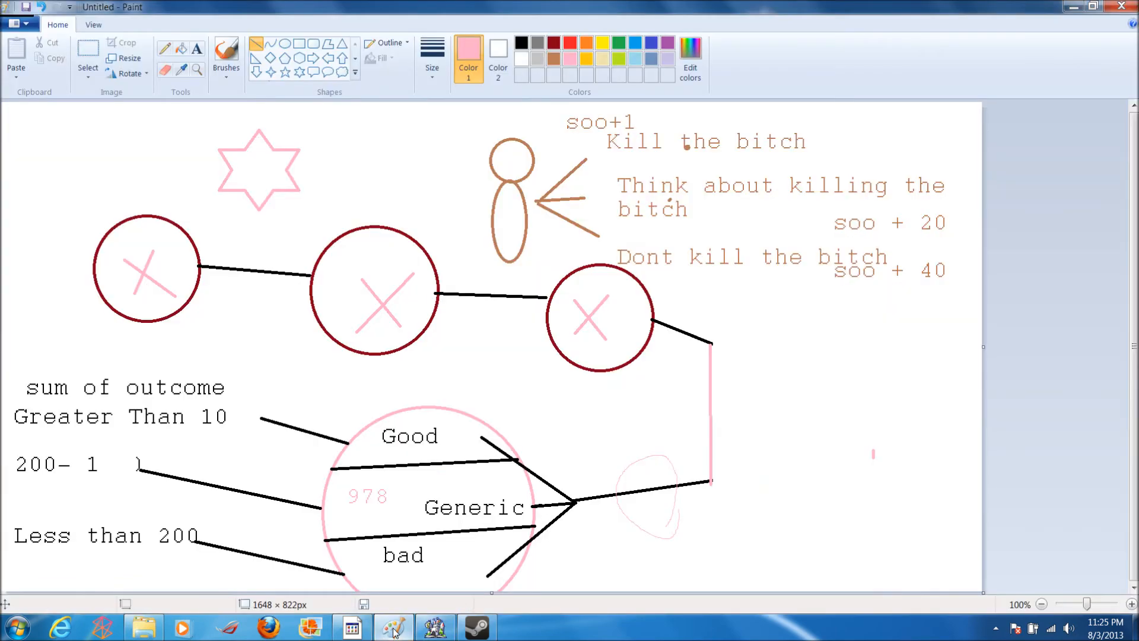
pyautogui.click(197, 48)
pyautogui.moveTo(805, 364); pyautogui.dragTo(982, 515)
pyautogui.write('978')
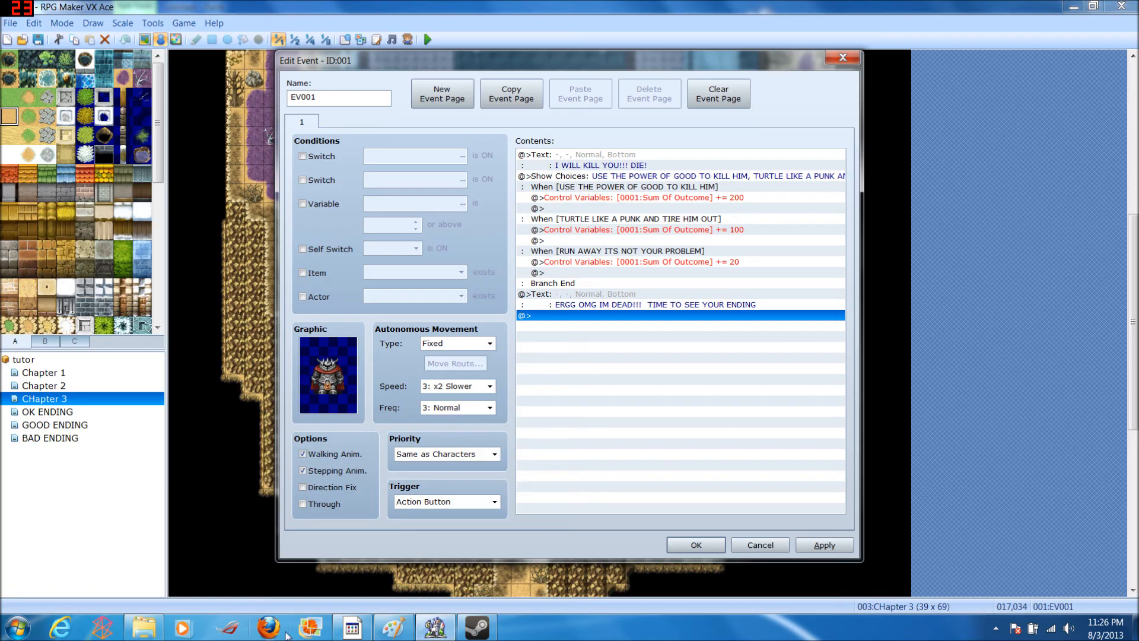
# Step: Add three blank event pages to the Chapter 3 monster event and display page 2
pyautogui.click(536, 419)
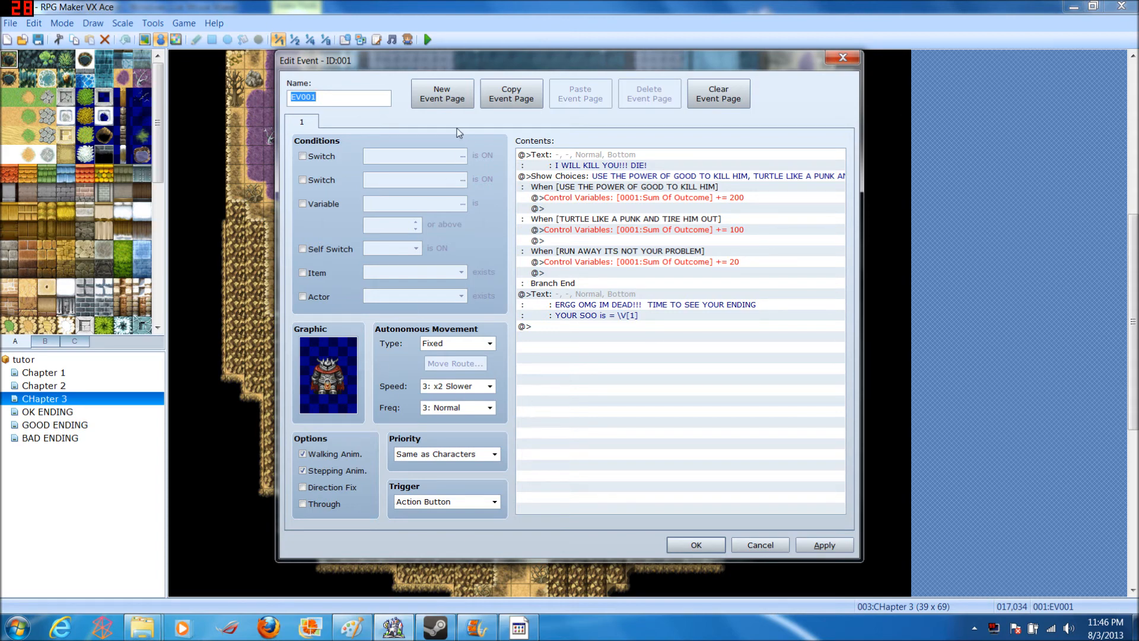
pyautogui.click(455, 99)
pyautogui.click(455, 100)
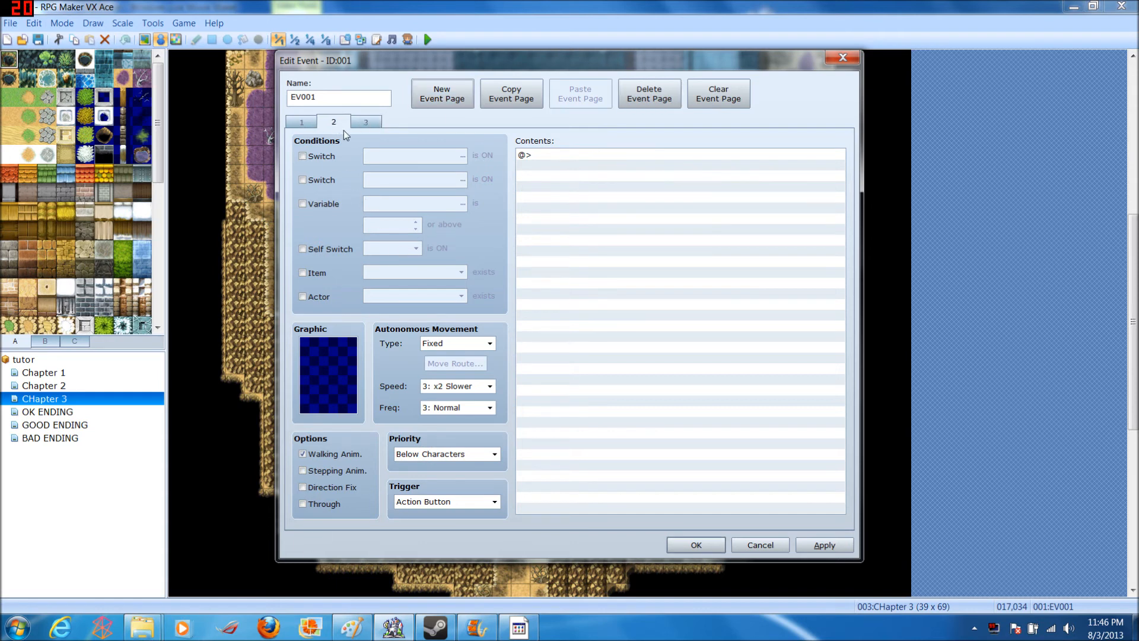
pyautogui.click(442, 95)
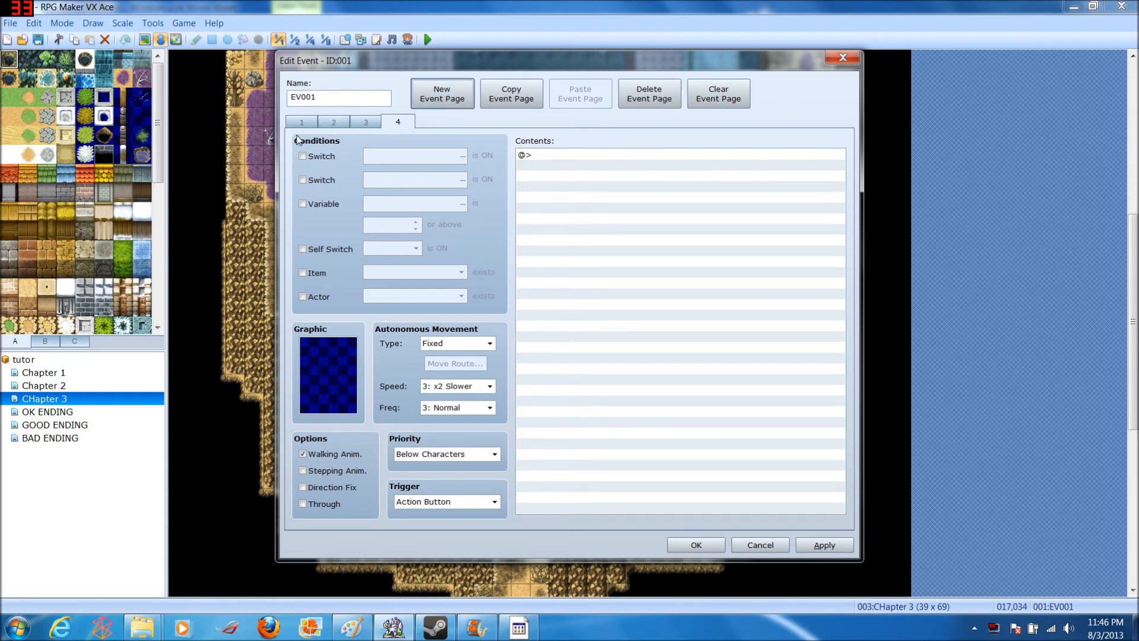
pyautogui.click(336, 123)
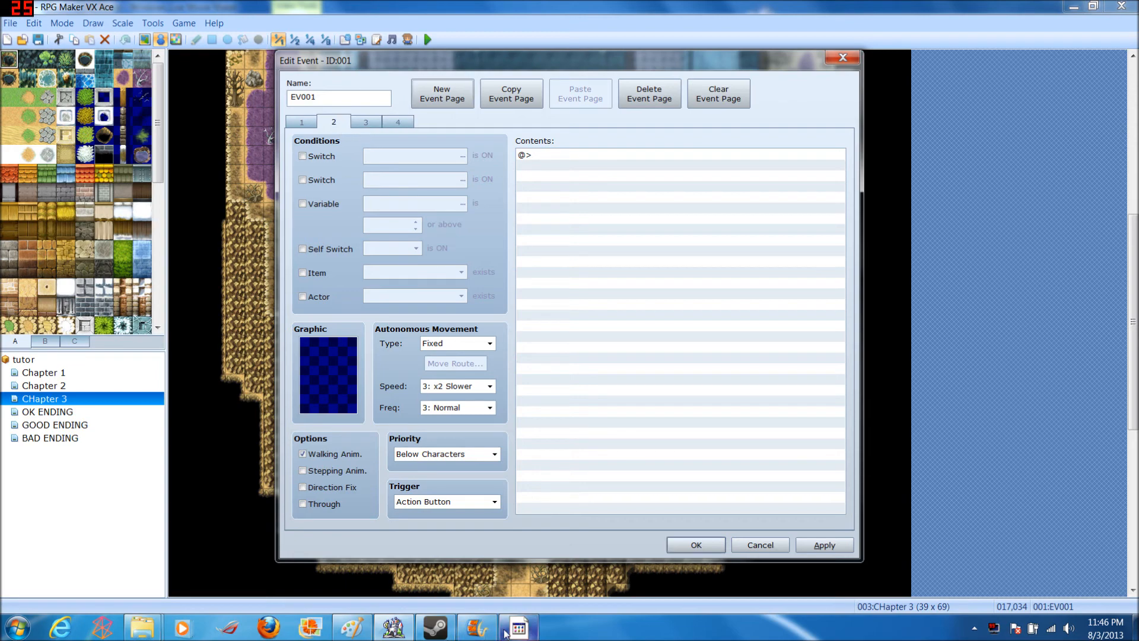
# Step: Check the Sum Of Outcome ranges for each ending in the Paint sketch, and look through the monster event's pages
pyautogui.click(351, 628)
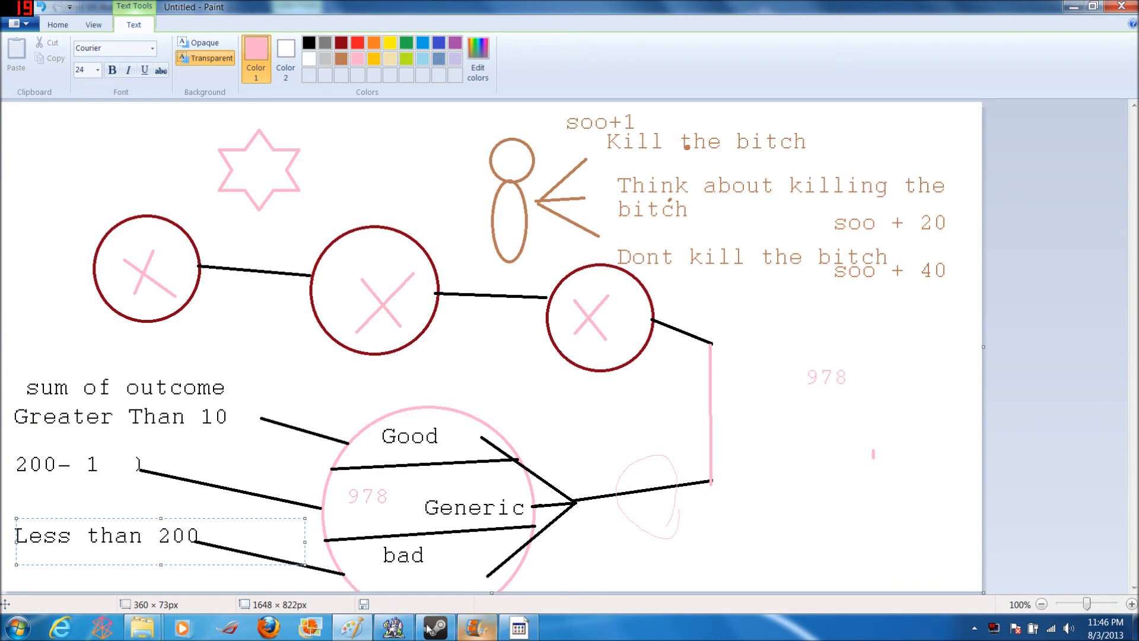
pyautogui.click(477, 627)
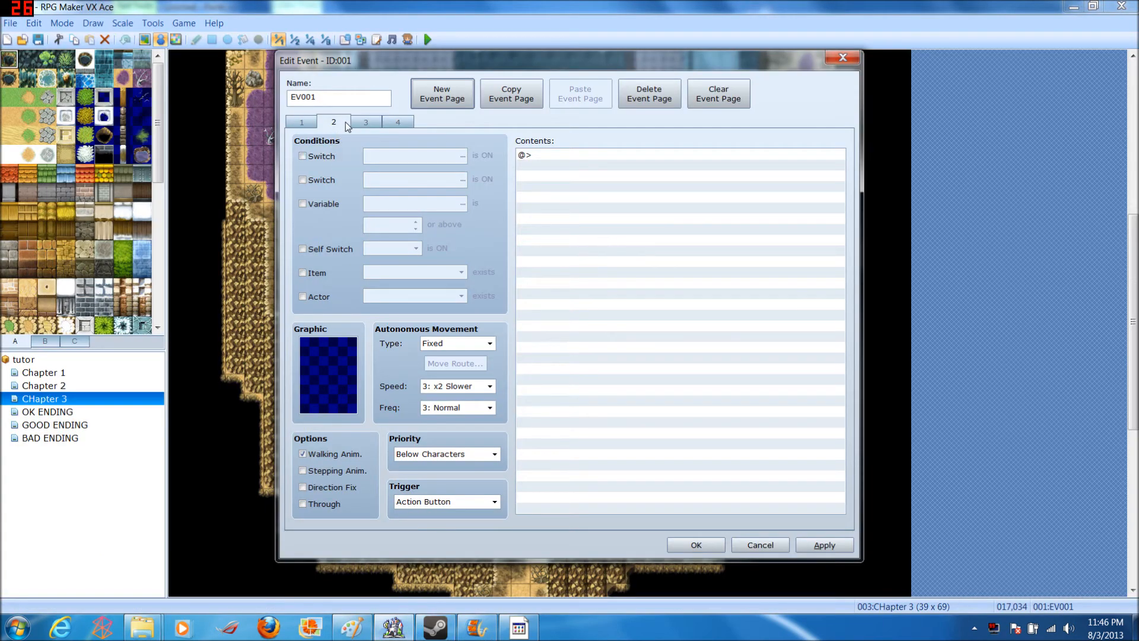
pyautogui.click(340, 123)
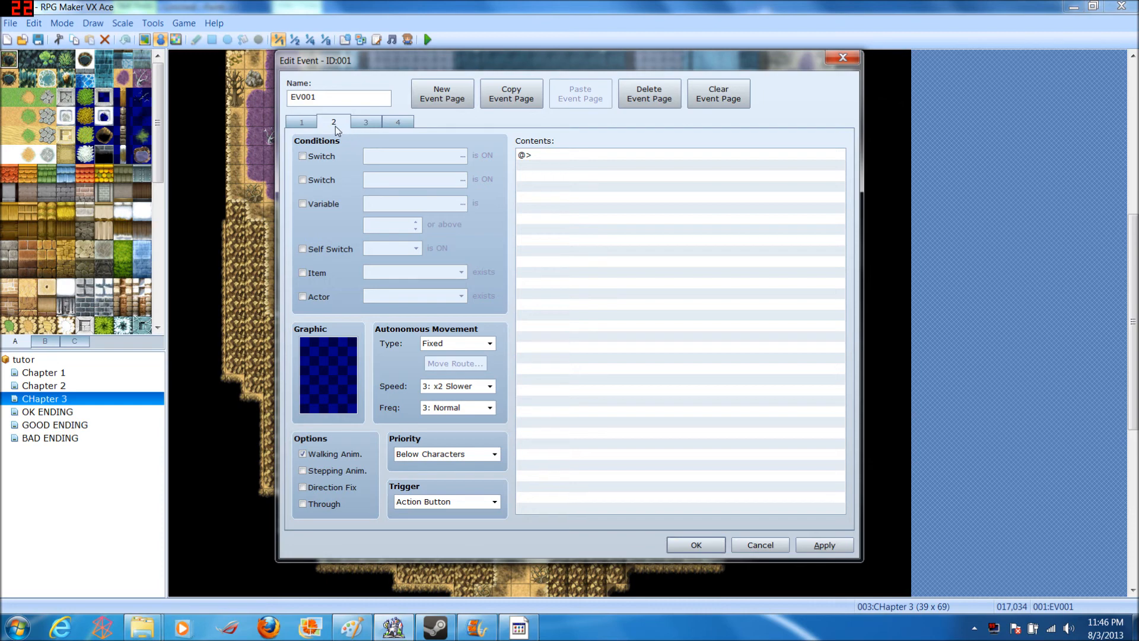
pyautogui.click(377, 123)
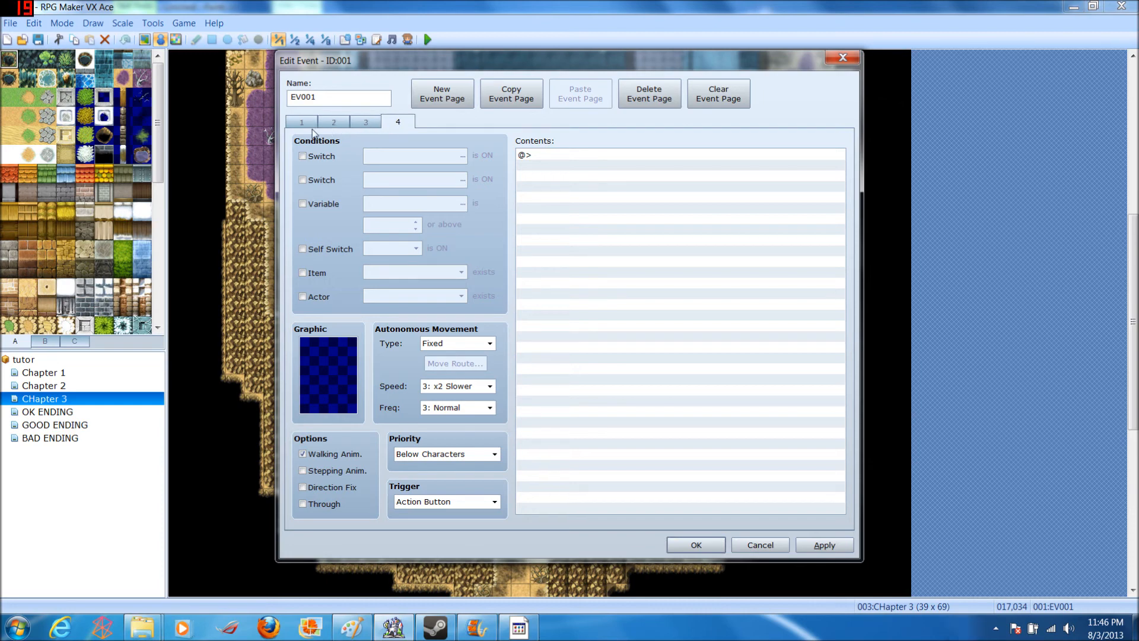
pyautogui.click(347, 123)
pyautogui.click(301, 125)
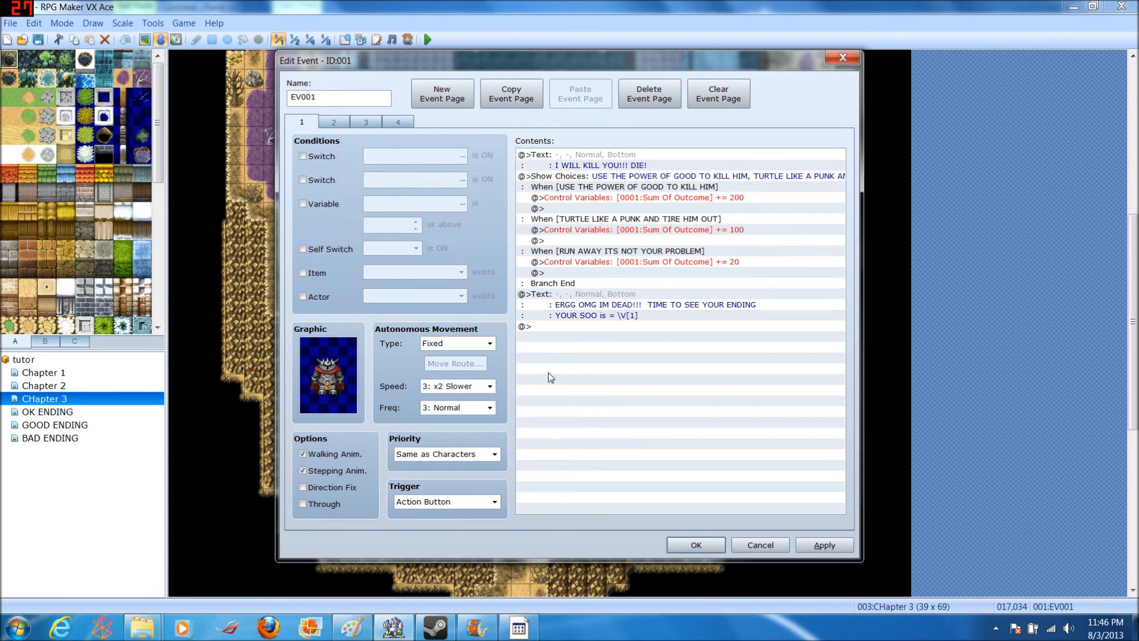
# Step: At the end of page 1, add a Control Switches command turning ON switch 0001, named ENDING
pyautogui.click(551, 327)
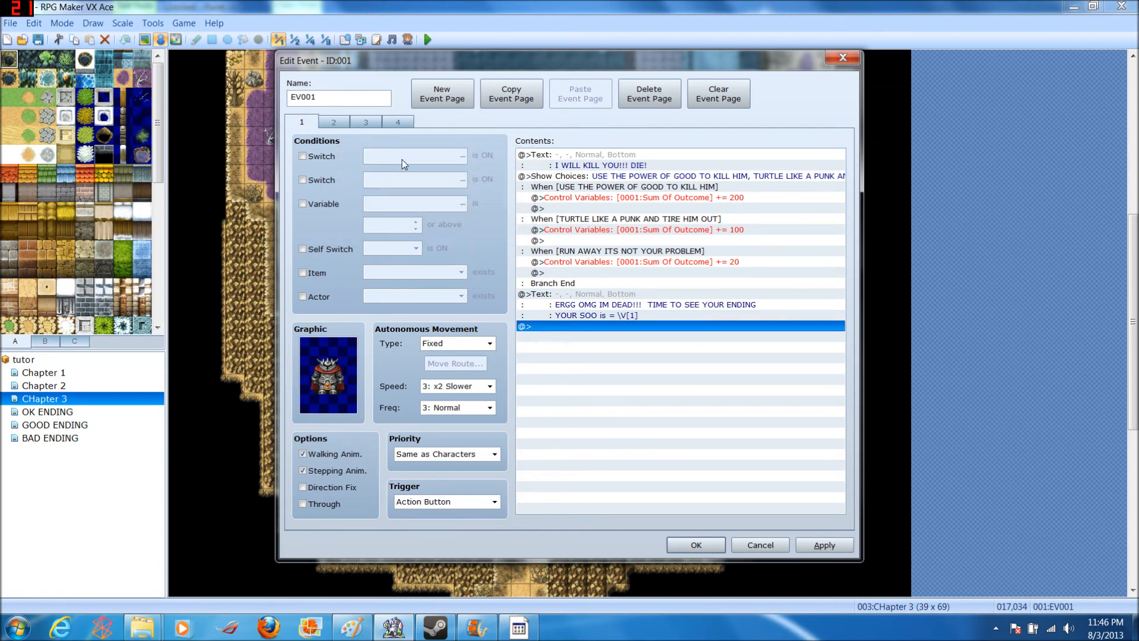
pyautogui.doubleClick(561, 331)
pyautogui.click(552, 139)
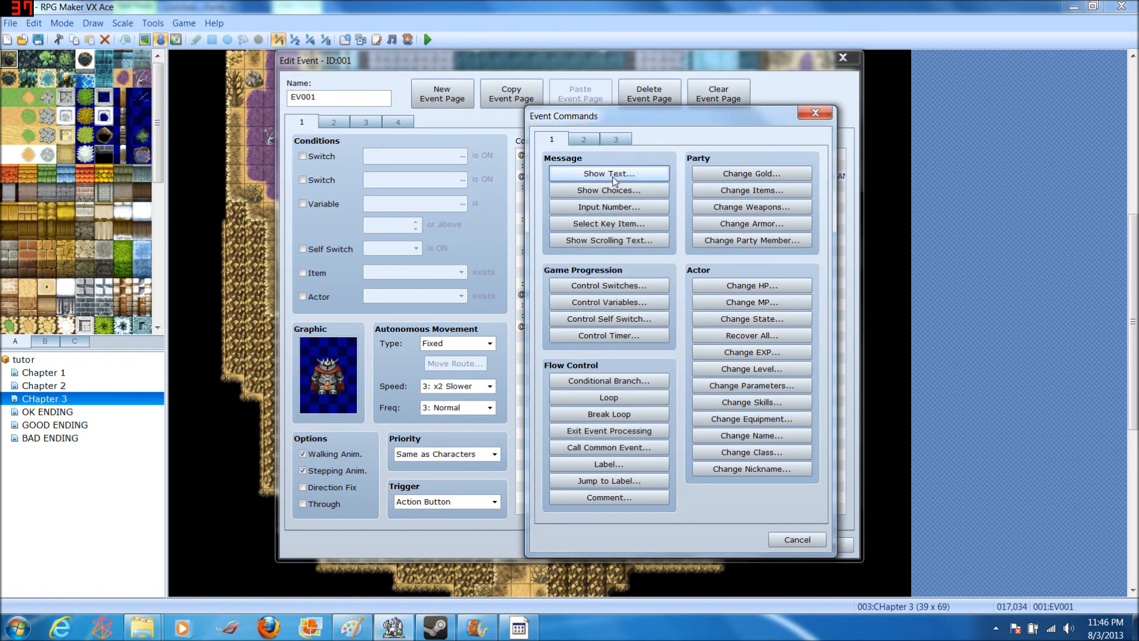
pyautogui.click(593, 285)
pyautogui.doubleClick(706, 299)
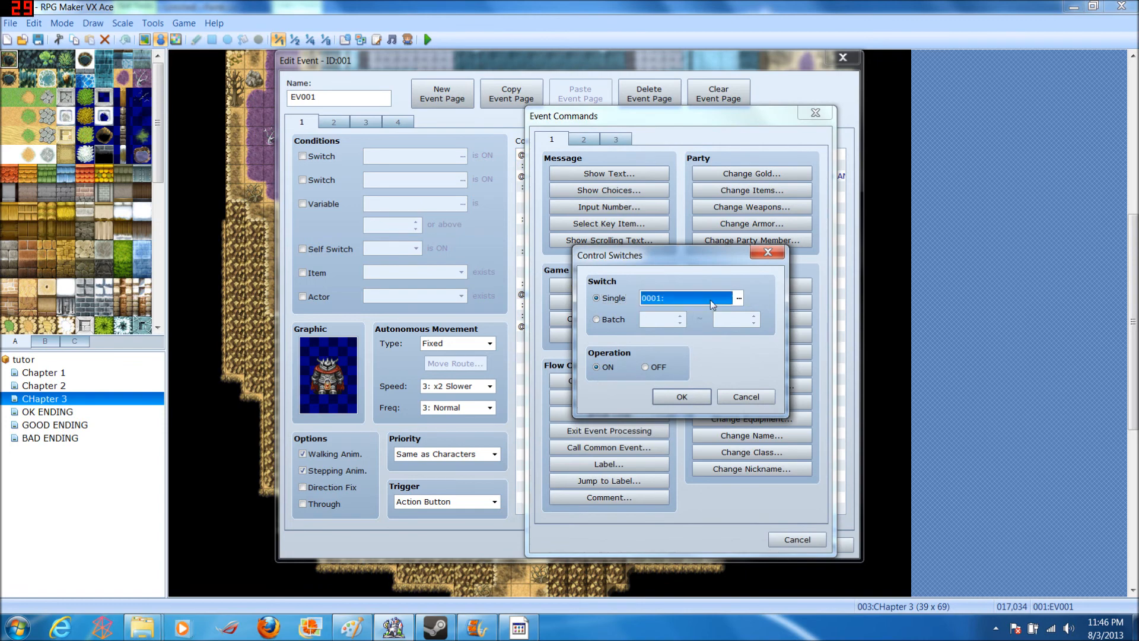
pyautogui.click(691, 211)
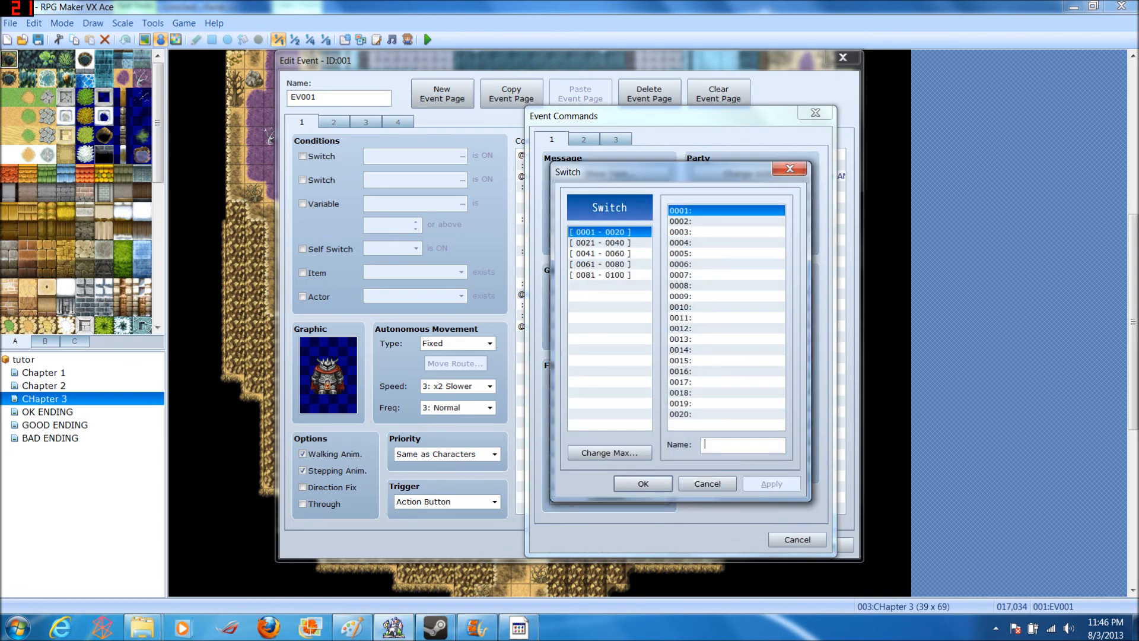
pyautogui.write('ENDING')
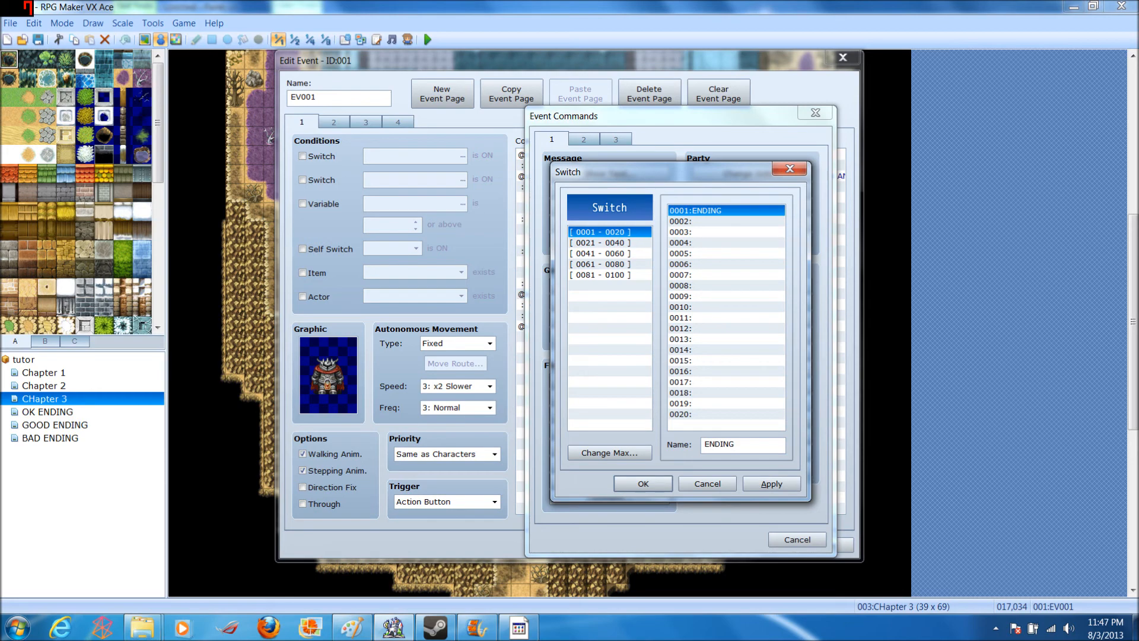
pyautogui.click(641, 484)
pyautogui.click(675, 402)
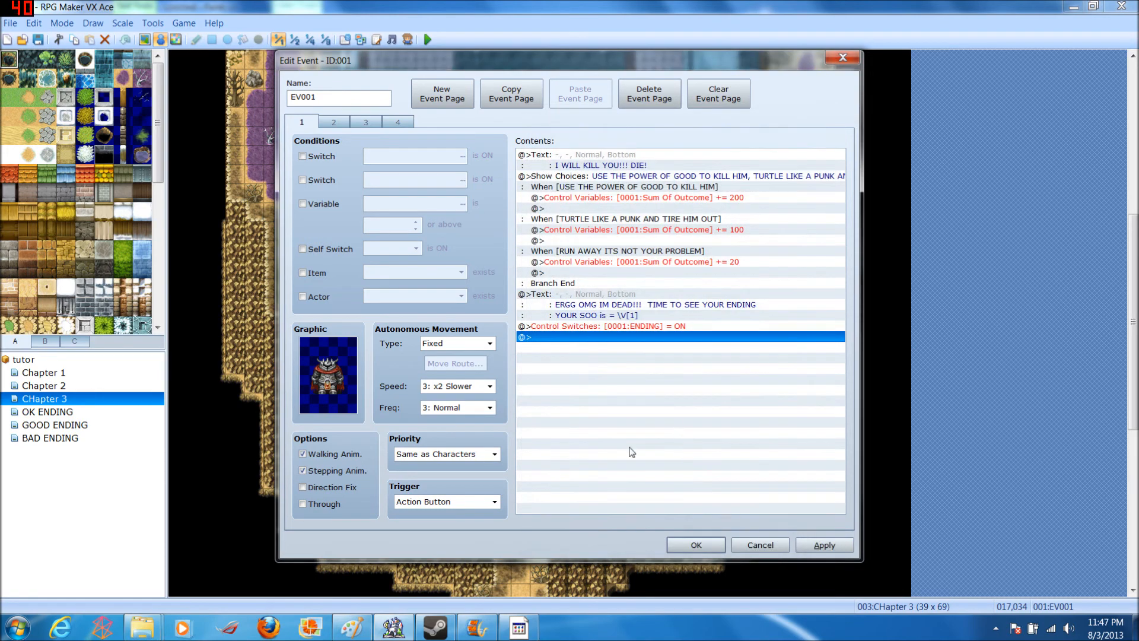
# Step: Require switch 0001:ENDING to be ON as a condition of event pages 2, 3 and 4
pyautogui.click(340, 122)
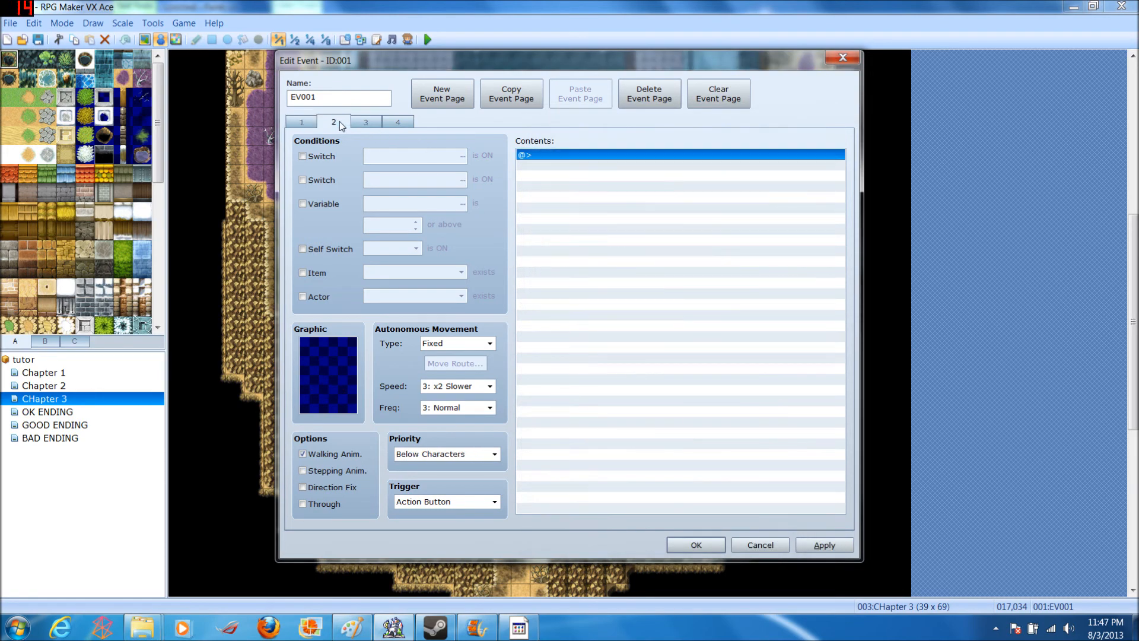
pyautogui.click(323, 158)
pyautogui.click(363, 124)
pyautogui.click(322, 156)
pyautogui.click(397, 122)
pyautogui.click(340, 156)
# Step: Review the conditions across the event's pages, and view the event command list for page 2 without adding a command
pyautogui.click(342, 123)
pyautogui.click(366, 122)
pyautogui.click(303, 123)
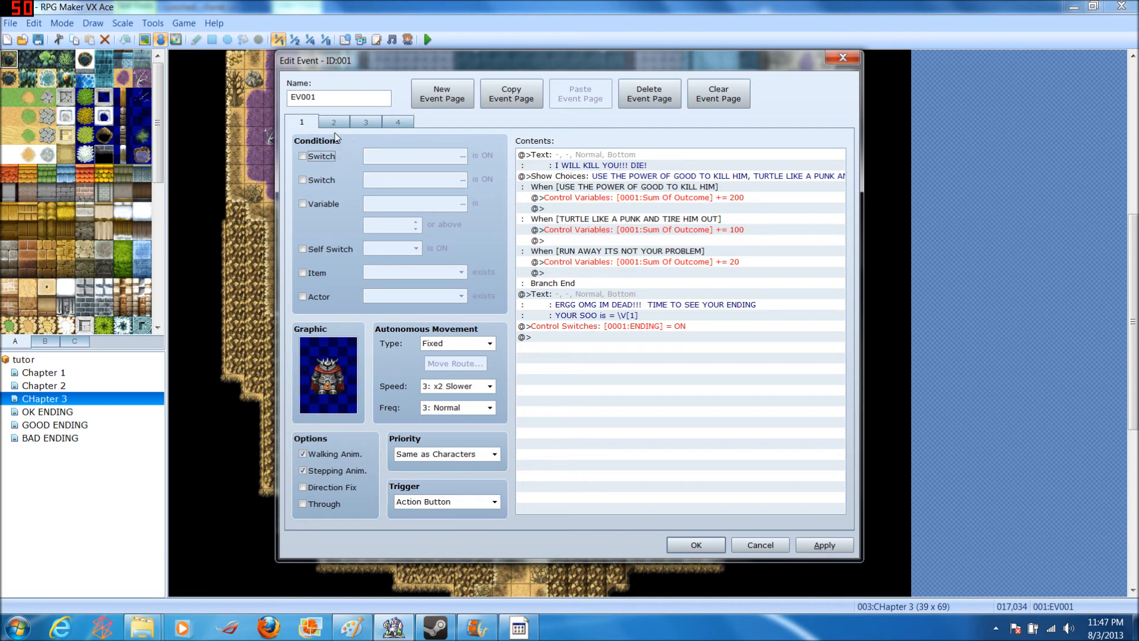
pyautogui.click(368, 123)
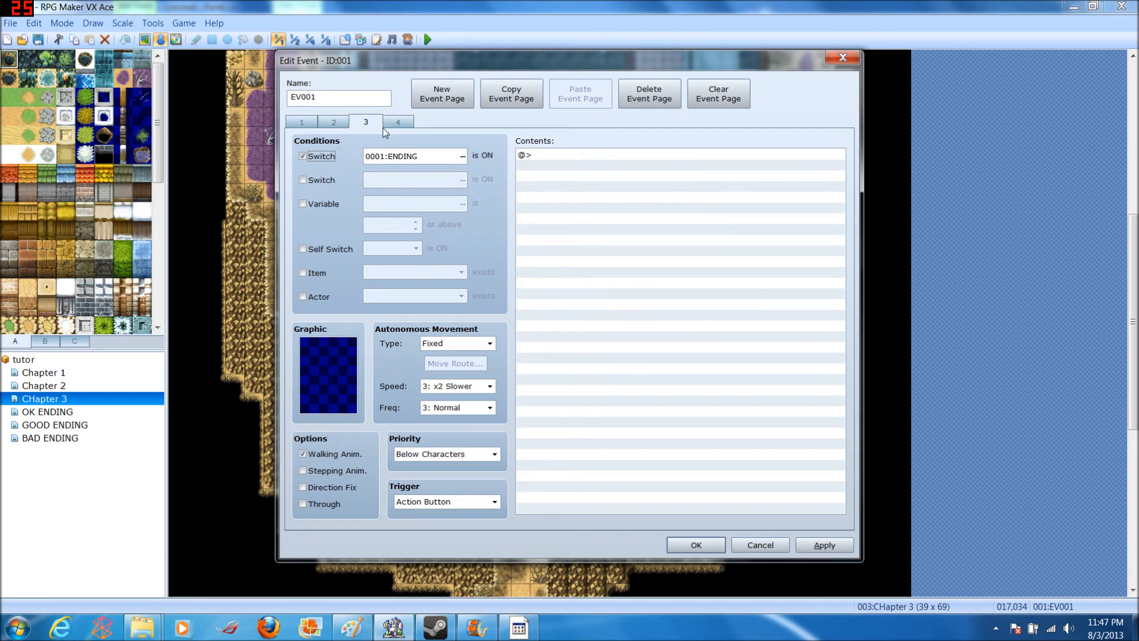
pyautogui.click(398, 123)
pyautogui.click(340, 126)
pyautogui.doubleClick(544, 191)
pyautogui.click(798, 542)
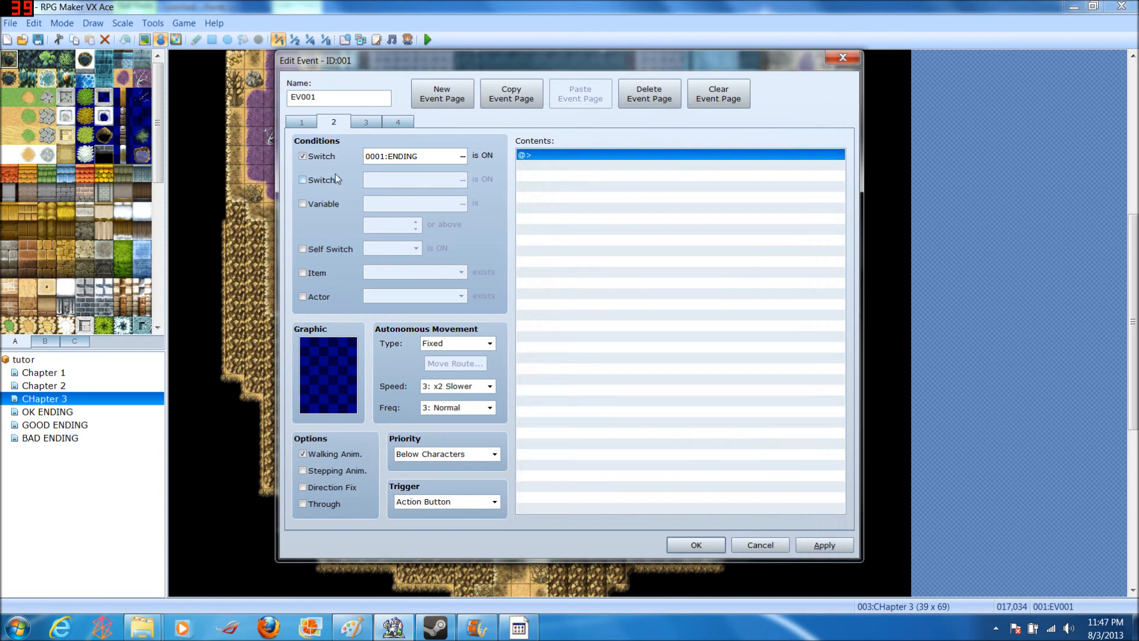
# Step: Add a variable condition to page 2 requiring Sum Of Outcome to be 1 or above
pyautogui.click(336, 205)
pyautogui.doubleClick(379, 224)
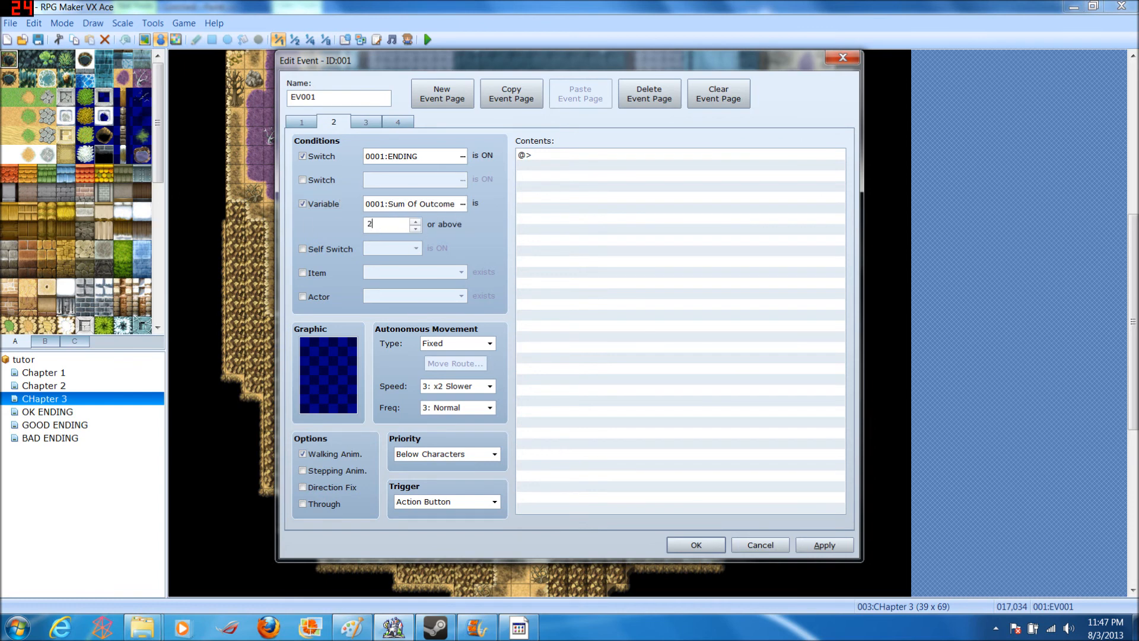
pyautogui.write('2')
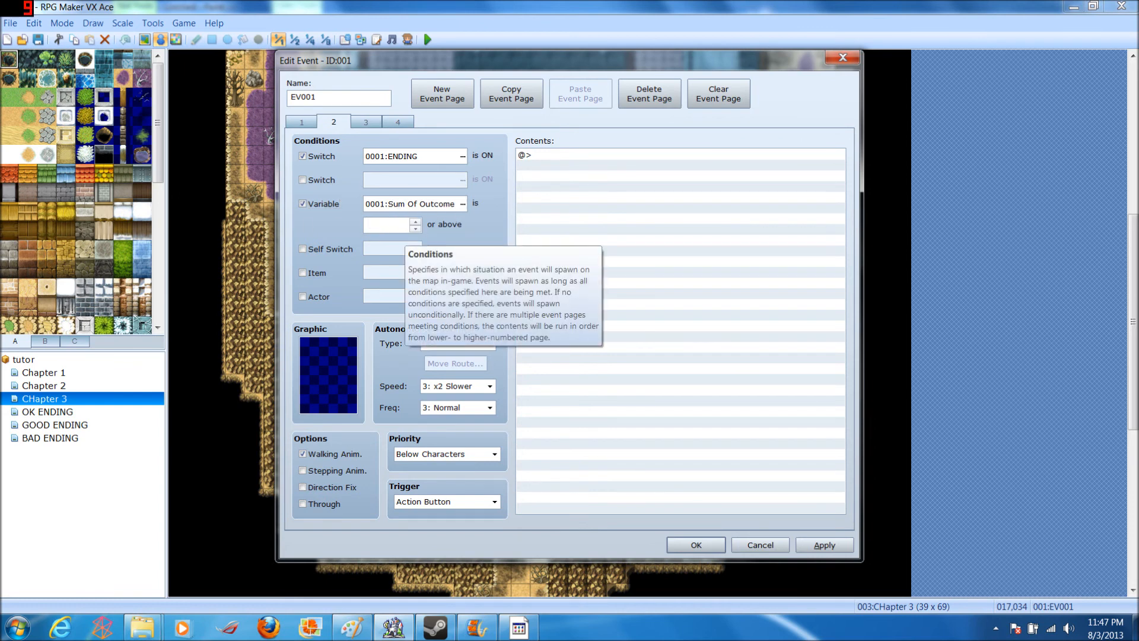
pyautogui.write('1')
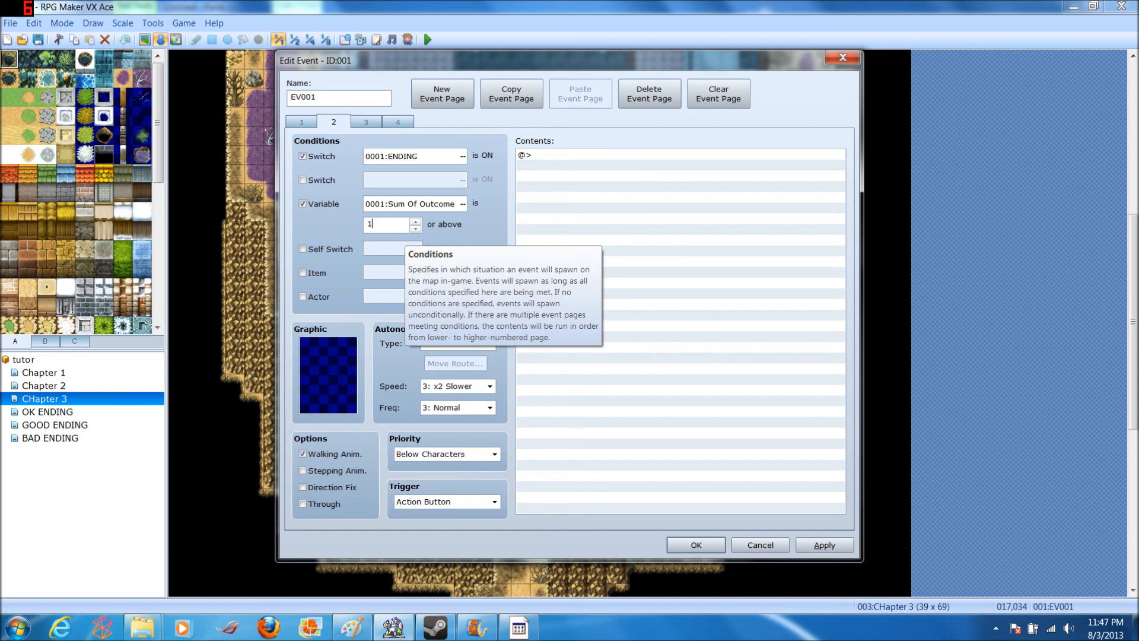
# Step: Add variable conditions requiring Sum Of Outcome to be 200 or above on page 3 and 1000 or above on page 4
pyautogui.click(368, 121)
pyautogui.click(397, 122)
pyautogui.click(329, 204)
pyautogui.doubleClick(378, 224)
pyautogui.write('1000')
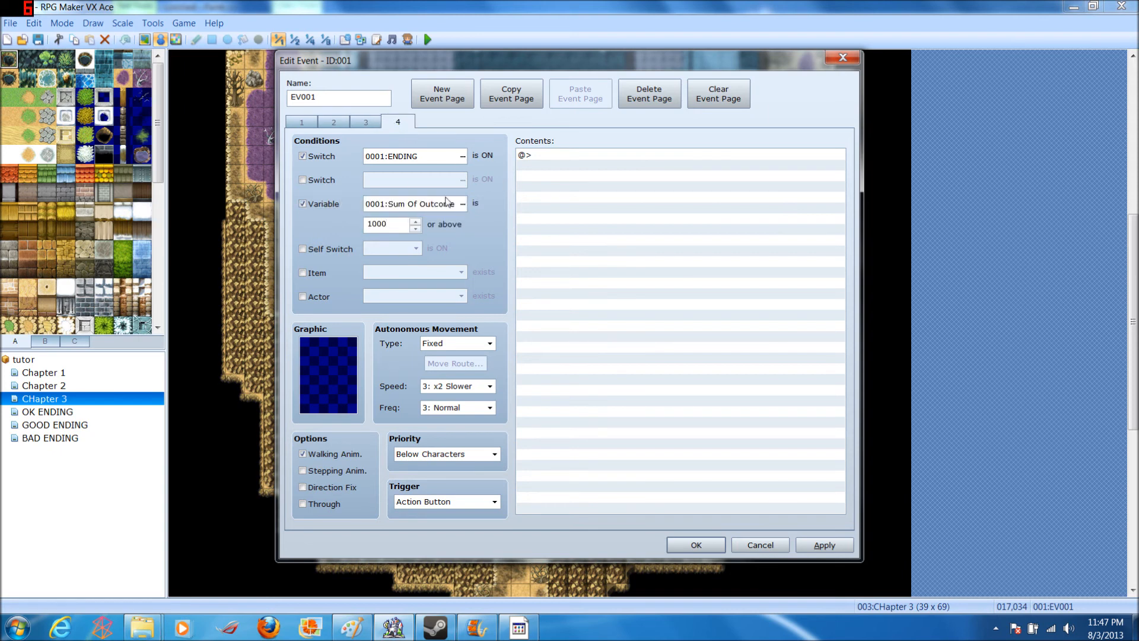
# Step: Compare the Sum Of Outcome thresholds on pages 2, 3 and 4 to examine which page applies for each score
pyautogui.click(333, 120)
pyautogui.click(398, 124)
pyautogui.click(336, 122)
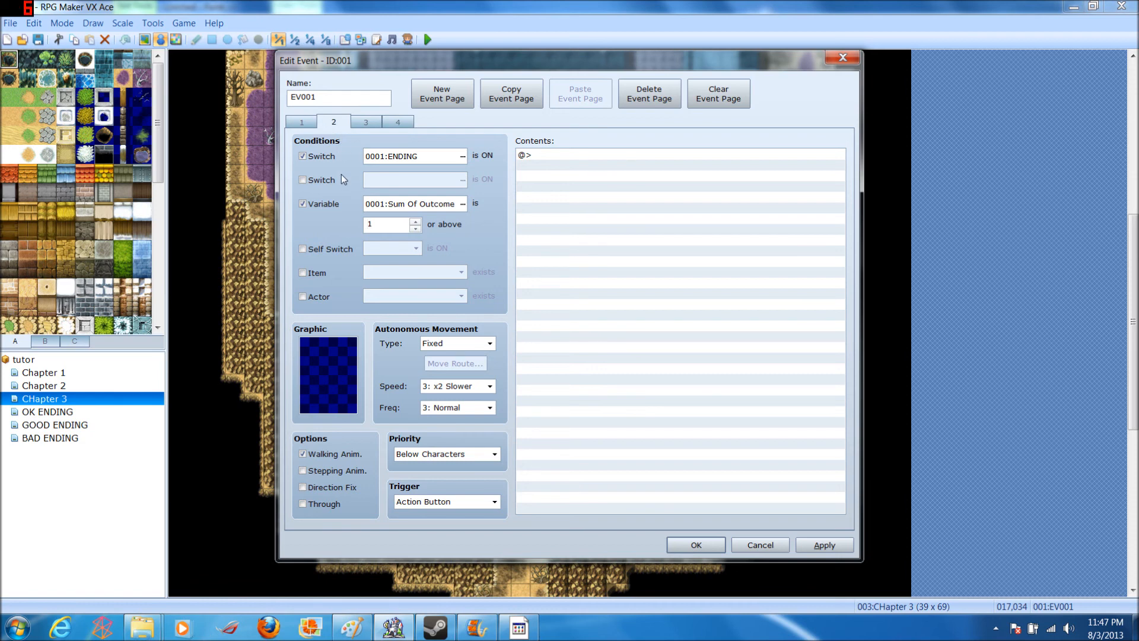
pyautogui.click(365, 123)
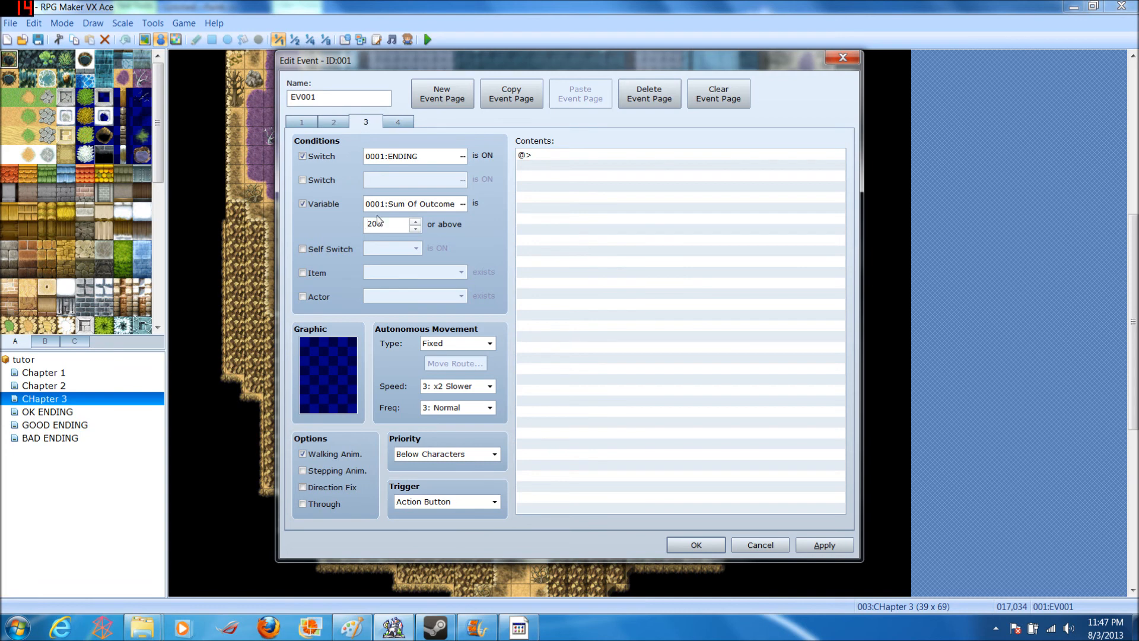
pyautogui.doubleClick(370, 223)
pyautogui.click(339, 122)
pyautogui.click(360, 123)
pyautogui.click(398, 123)
pyautogui.moveTo(389, 225)
pyautogui.mouseDown()
pyautogui.moveTo(334, 225)
pyautogui.moveTo(382, 225)
pyautogui.mouseUp()
pyautogui.click(389, 224)
pyautogui.click(363, 123)
pyautogui.click(334, 122)
pyautogui.click(300, 124)
pyautogui.click(388, 122)
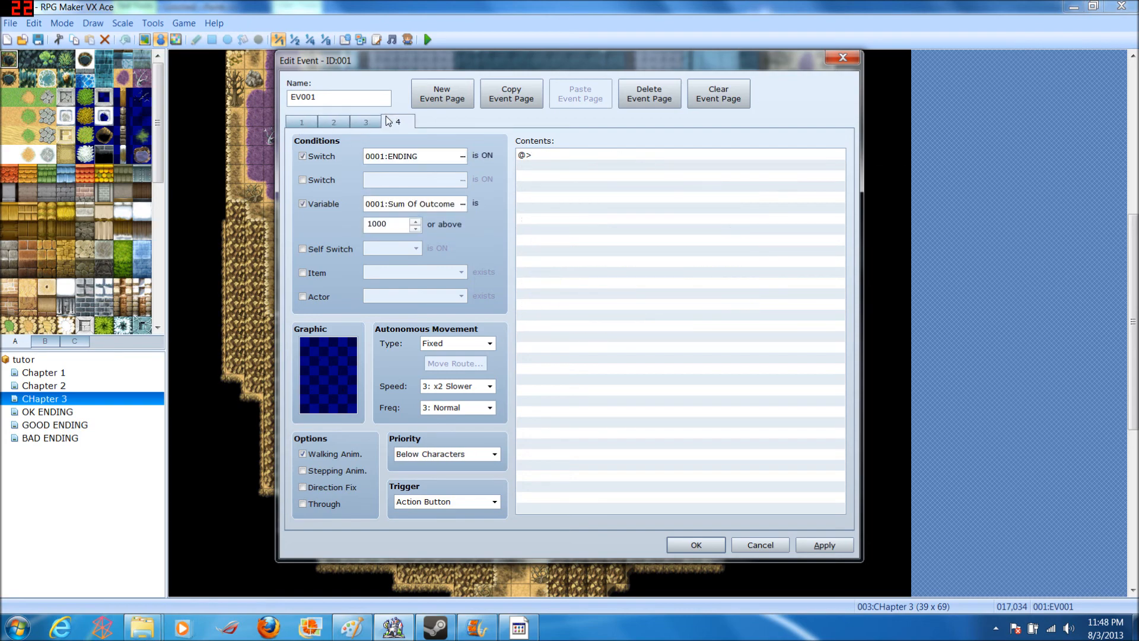
pyautogui.click(347, 123)
pyautogui.click(366, 122)
pyautogui.click(342, 125)
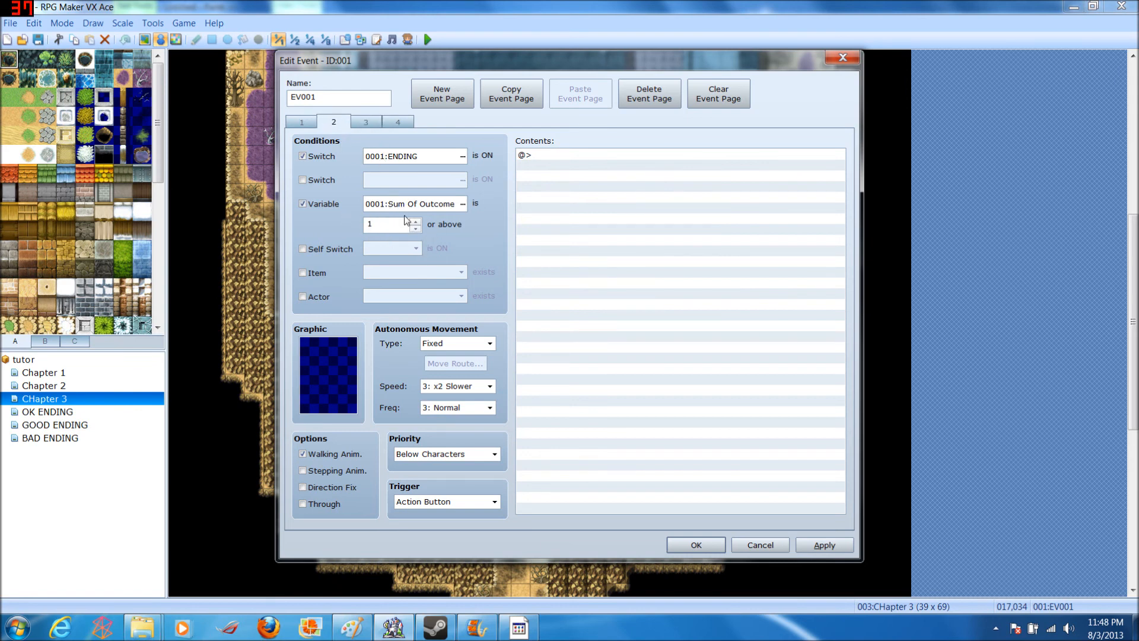
pyautogui.click(549, 211)
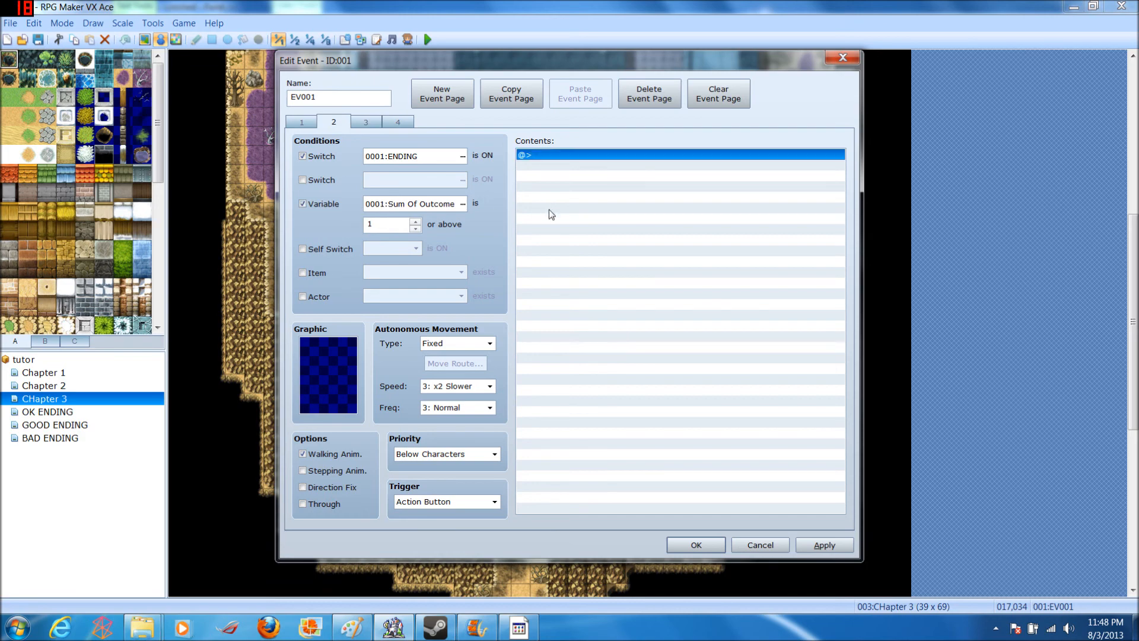
pyautogui.click(397, 122)
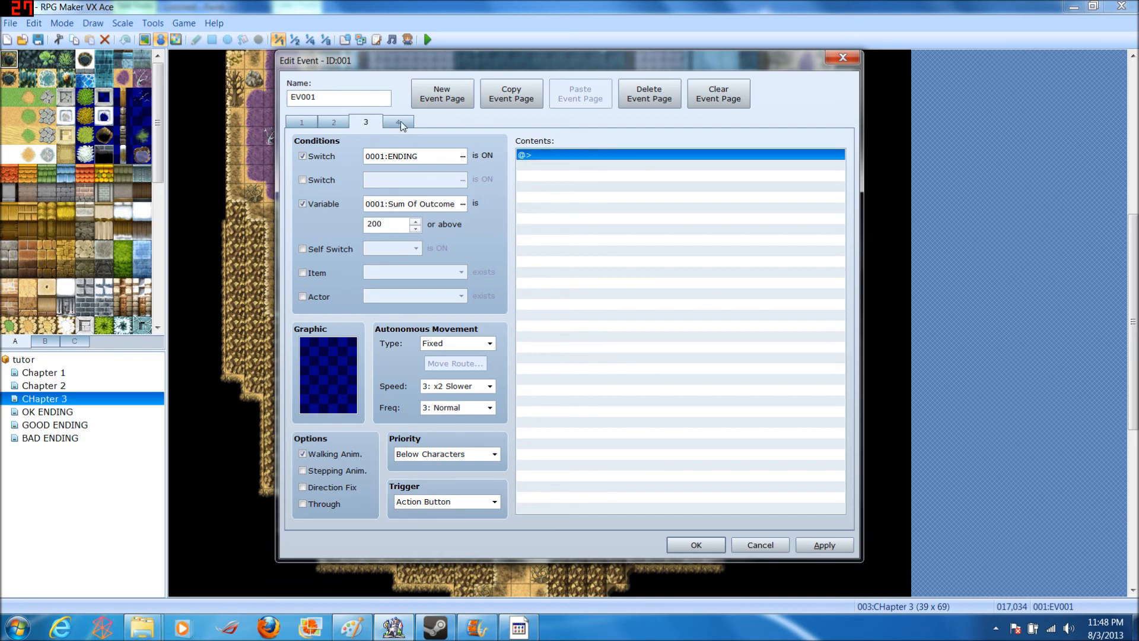
# Step: Examine the ENDING switch command on page 1 and how the conditions on the other pages depend on it
pyautogui.click(300, 121)
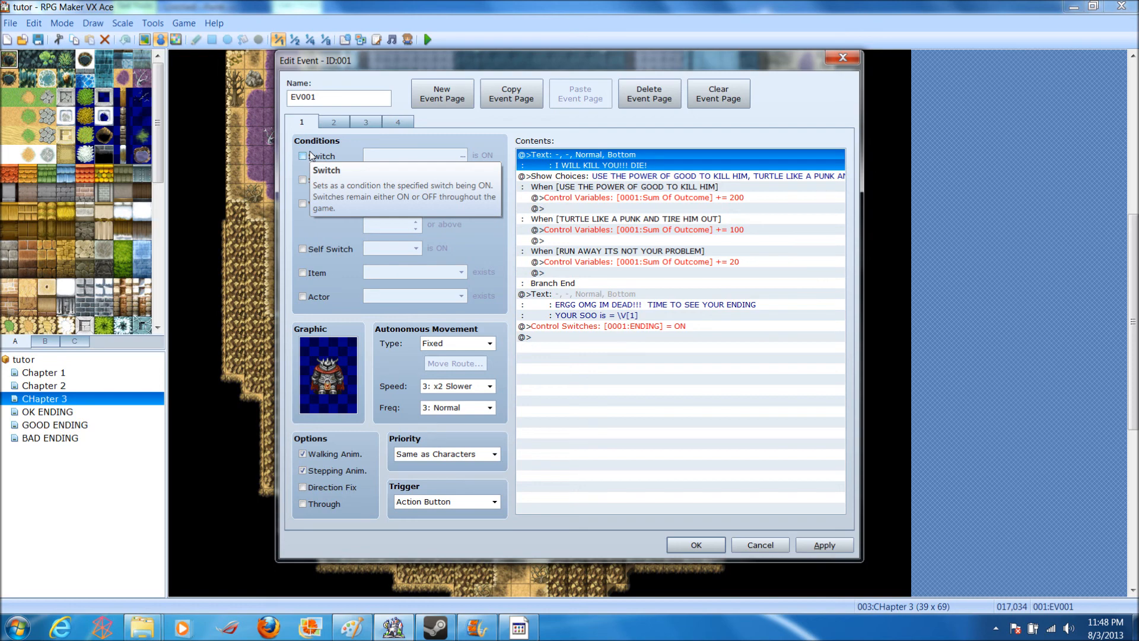
pyautogui.click(553, 333)
pyautogui.click(556, 326)
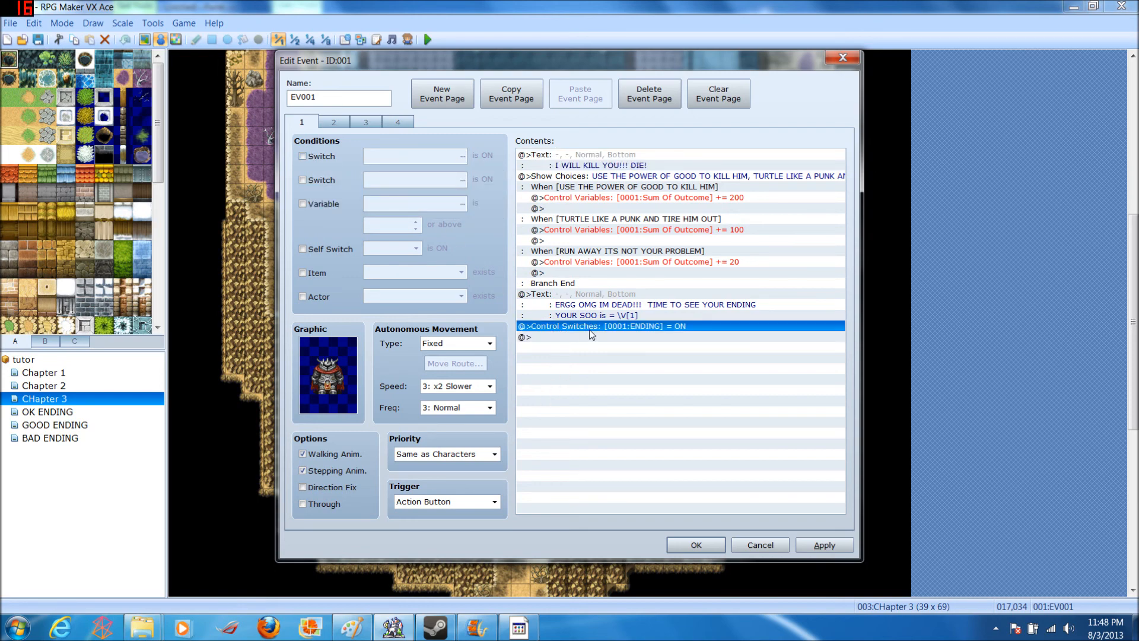
pyautogui.click(345, 122)
pyautogui.click(391, 122)
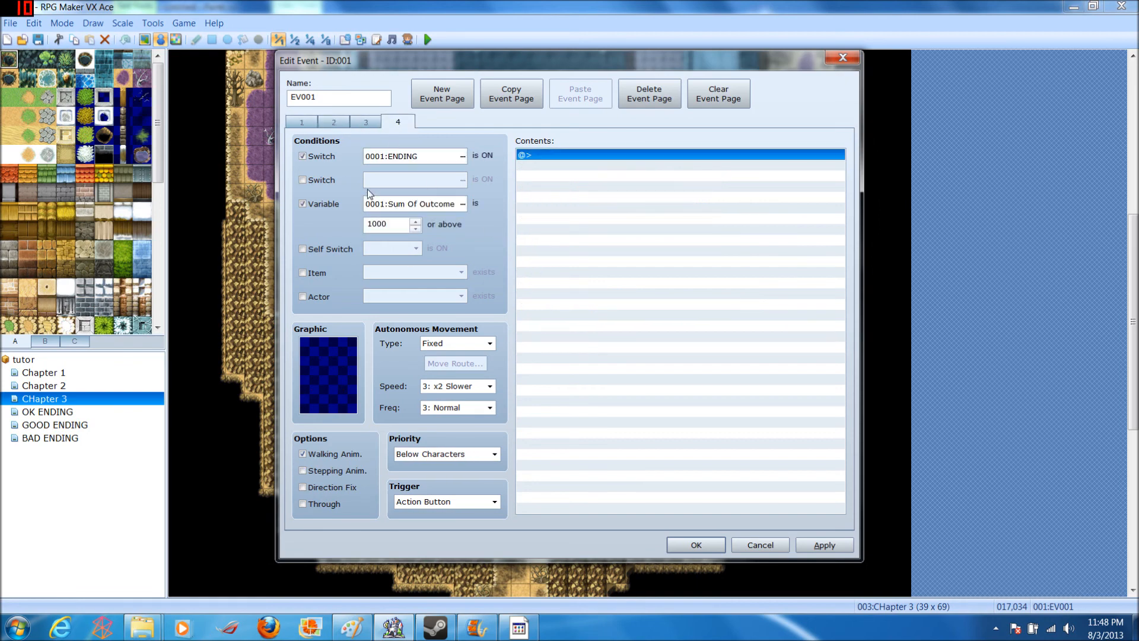
pyautogui.click(339, 123)
pyautogui.click(363, 122)
# Step: Add a Transfer Player command to page 2 that sends the player to the BAD ENDING map at (008,006)
pyautogui.click(347, 124)
pyautogui.doubleClick(522, 156)
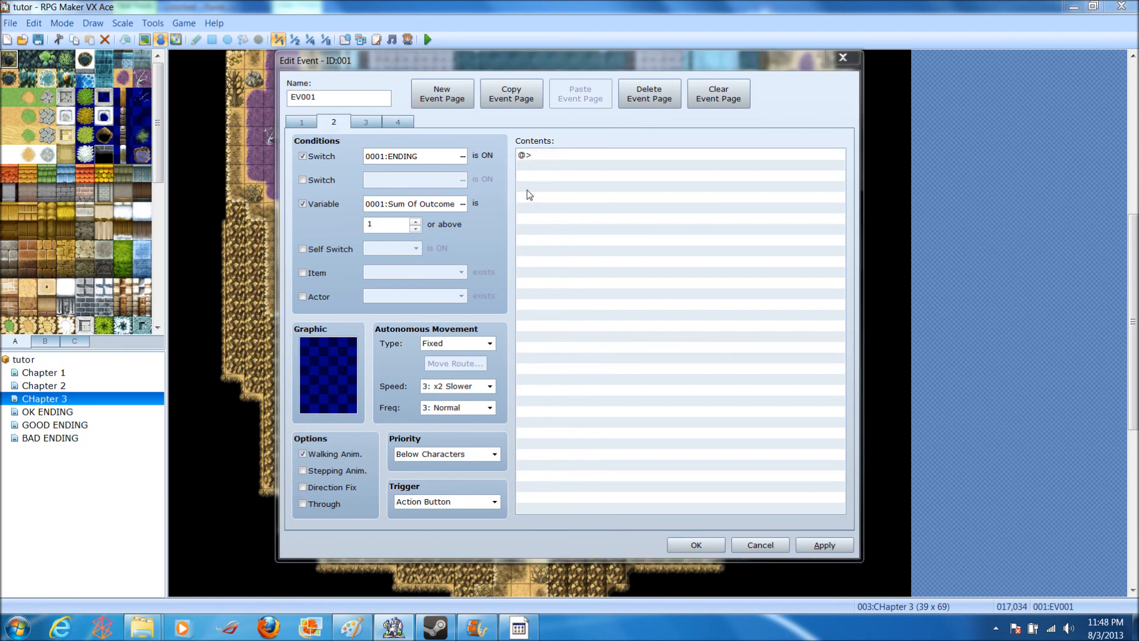
pyautogui.click(573, 140)
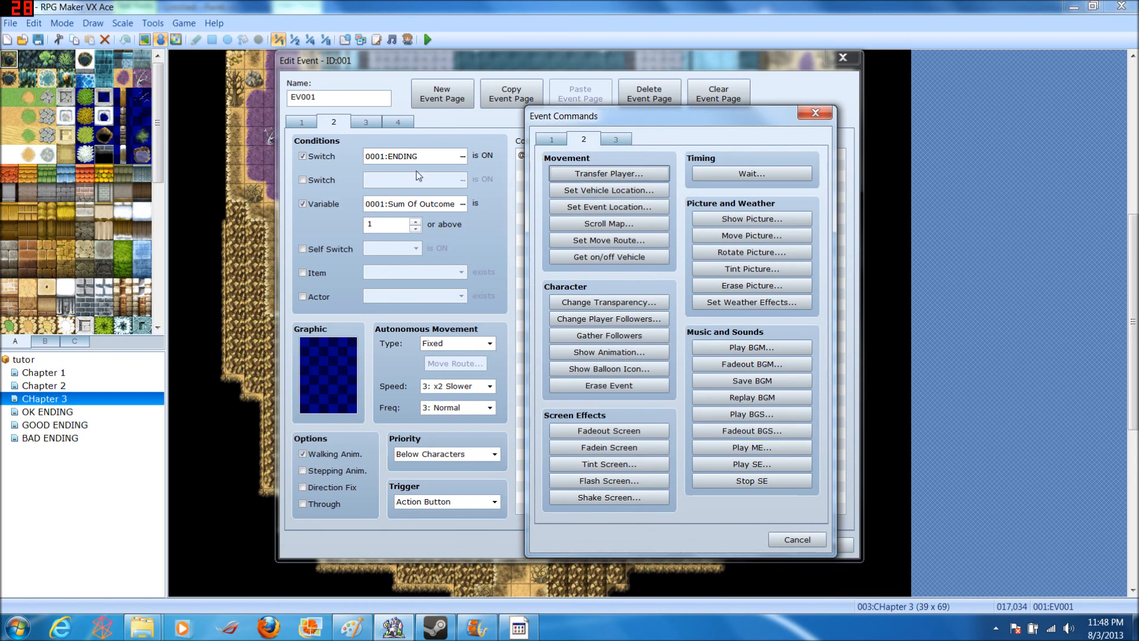
pyautogui.click(609, 173)
pyautogui.click(647, 280)
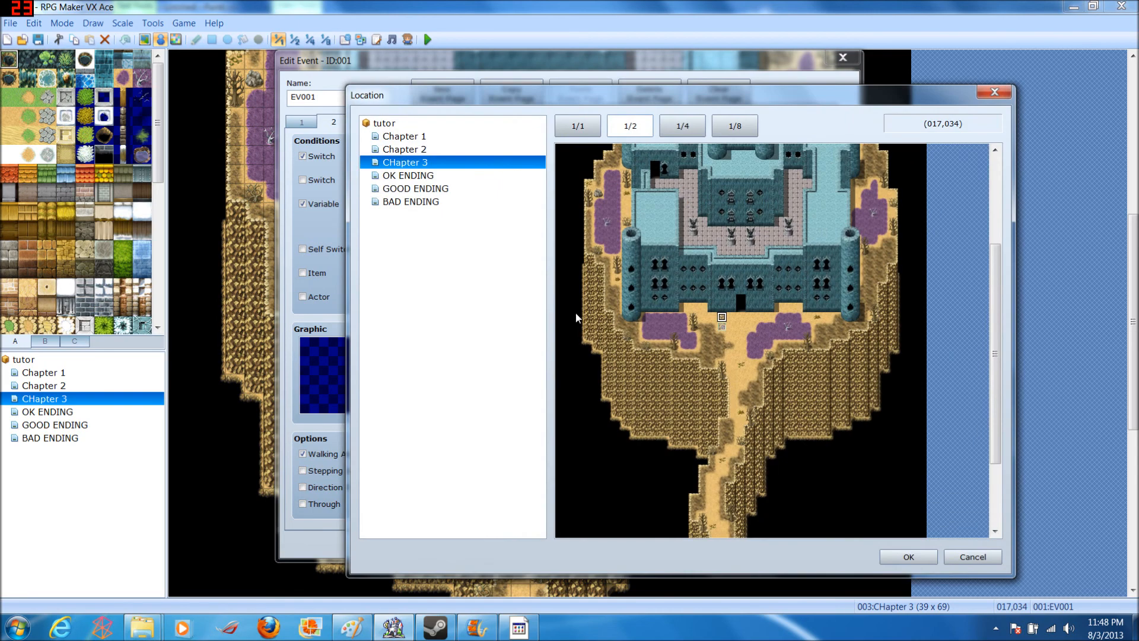
pyautogui.click(417, 201)
pyautogui.doubleClick(635, 212)
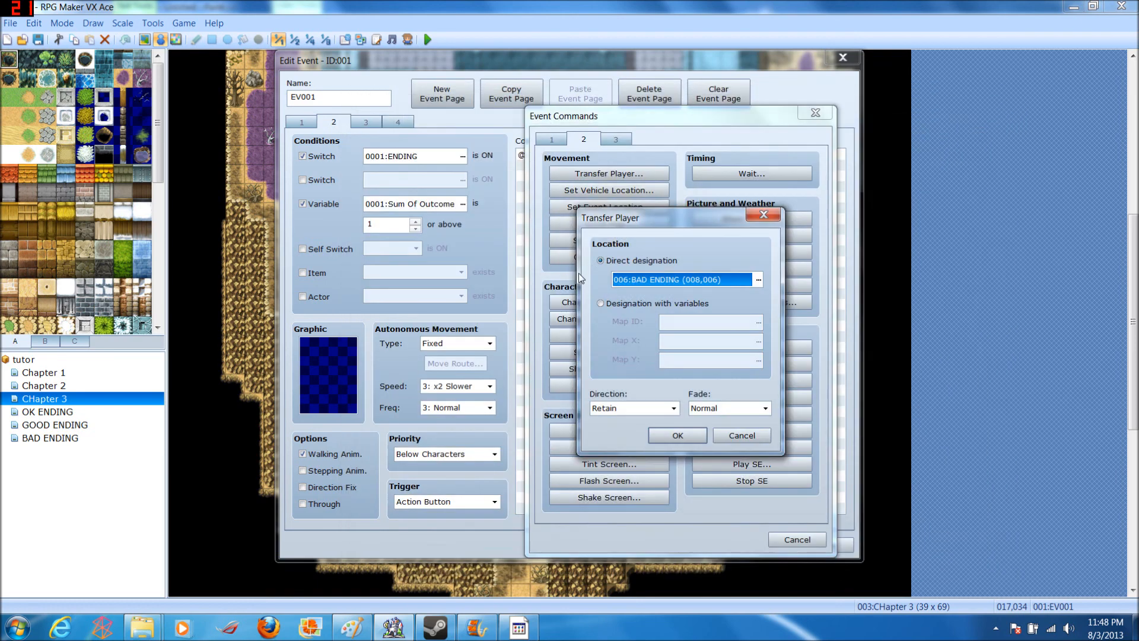
pyautogui.click(662, 443)
# Step: Copy the Transfer Player command from page 2 into the contents of page 3
pyautogui.click(365, 121)
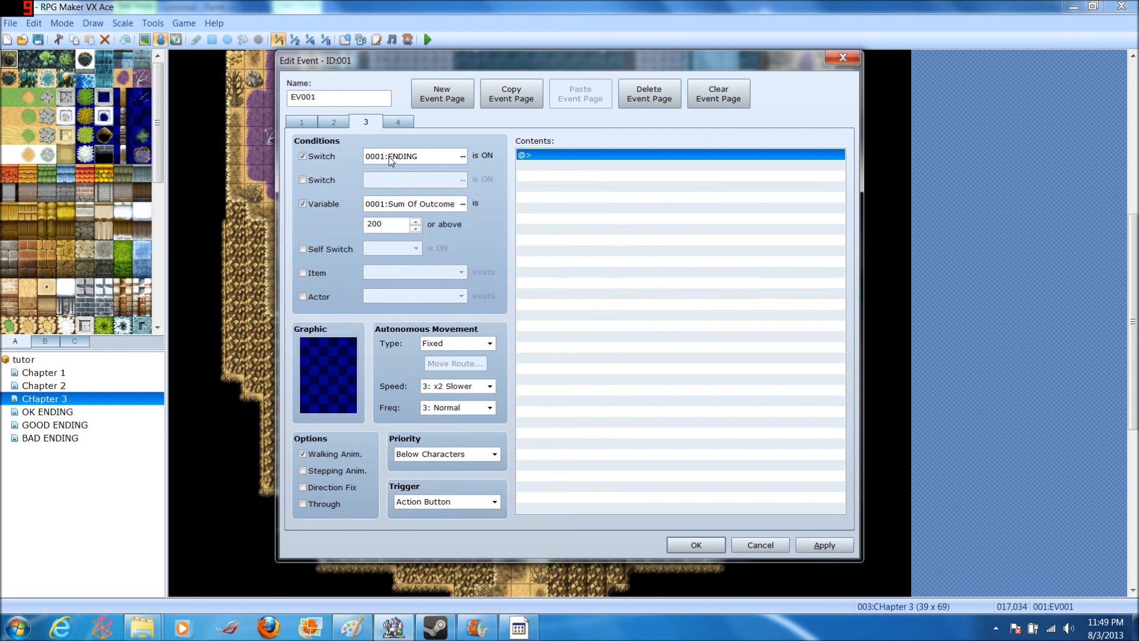
pyautogui.click(334, 123)
pyautogui.click(366, 122)
pyautogui.click(335, 123)
pyautogui.click(579, 159)
pyautogui.hotkey('ctrl', 'c')
pyautogui.click(373, 123)
pyautogui.hotkey('ctrl', 'v')
# Step: Change the destination of page 3's Transfer Player command to the OK ENDING map at (006,008)
pyautogui.rightClick(557, 158)
pyautogui.click(600, 181)
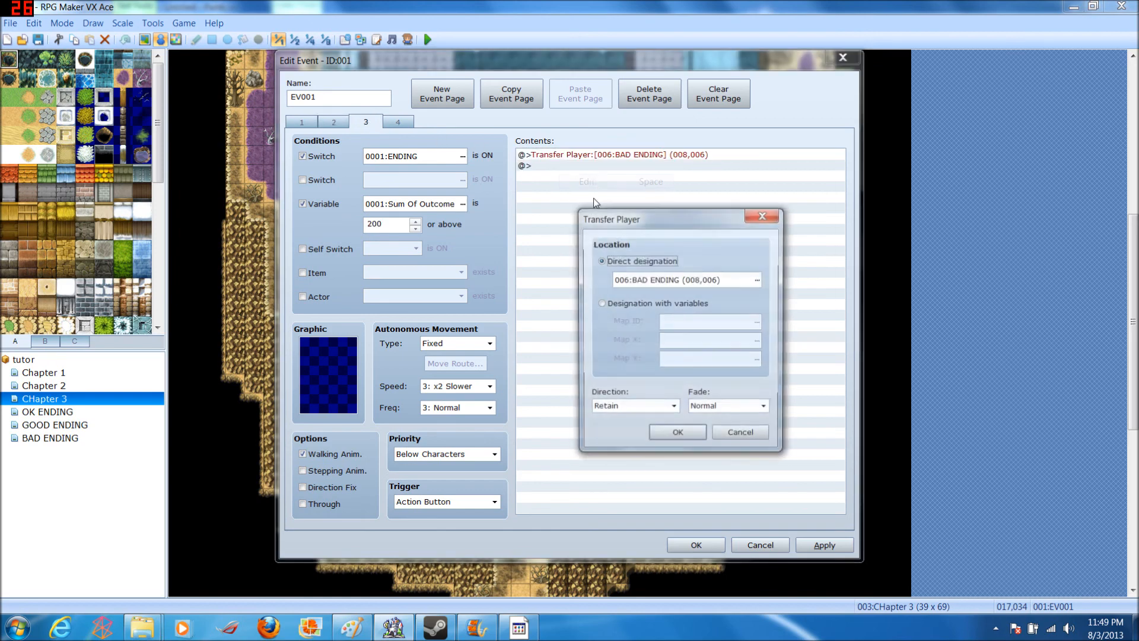
pyautogui.click(653, 280)
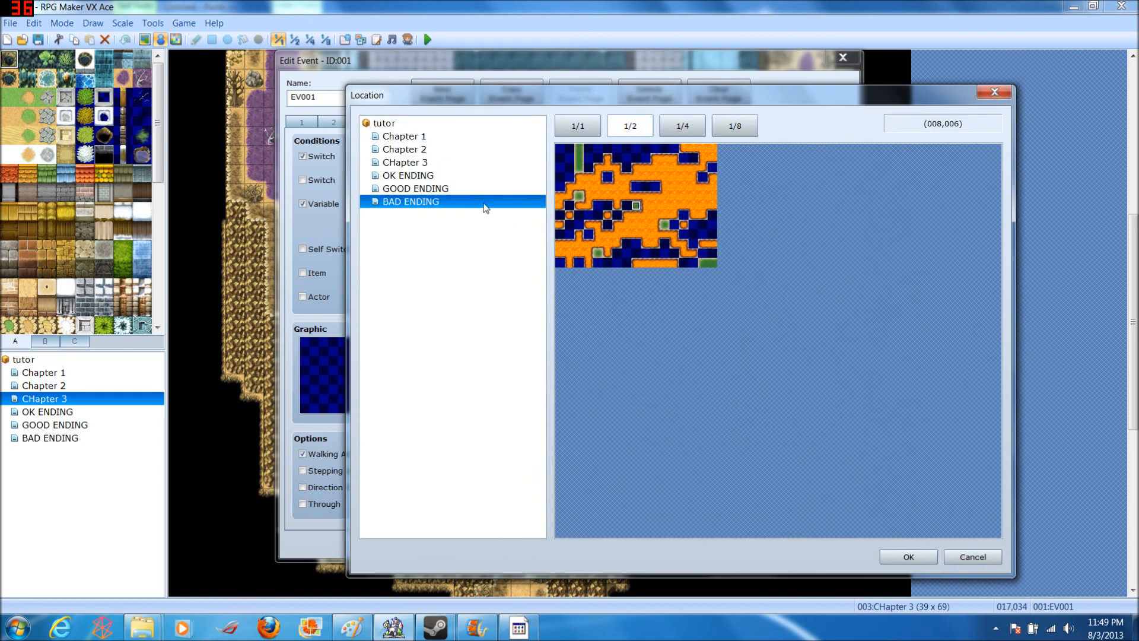
pyautogui.click(419, 189)
pyautogui.click(426, 177)
pyautogui.doubleClick(618, 221)
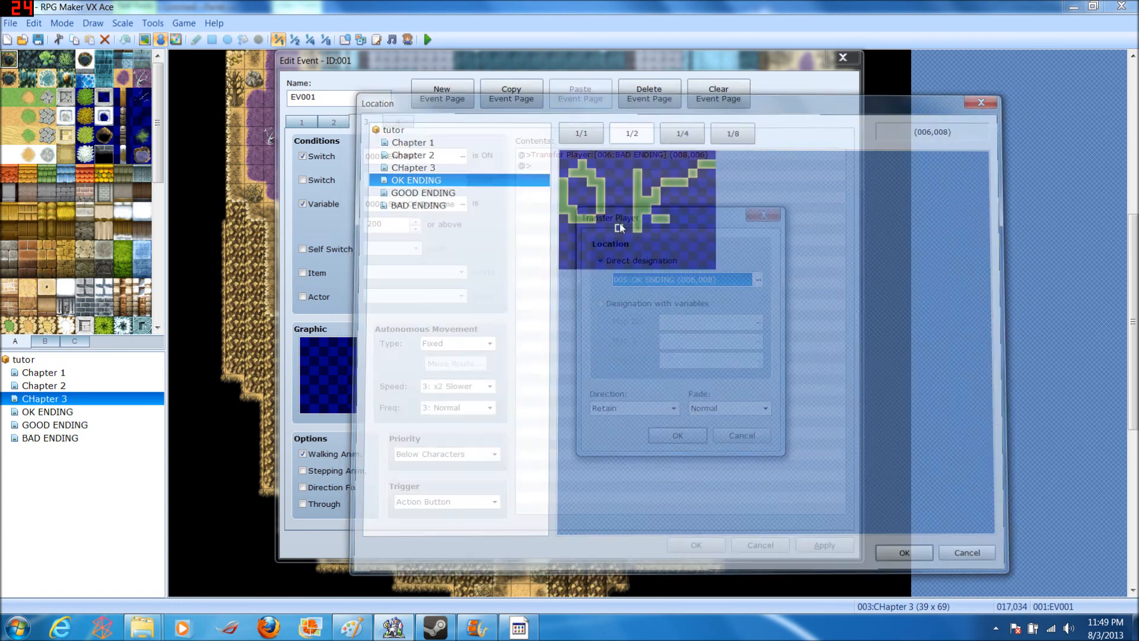
pyautogui.click(672, 431)
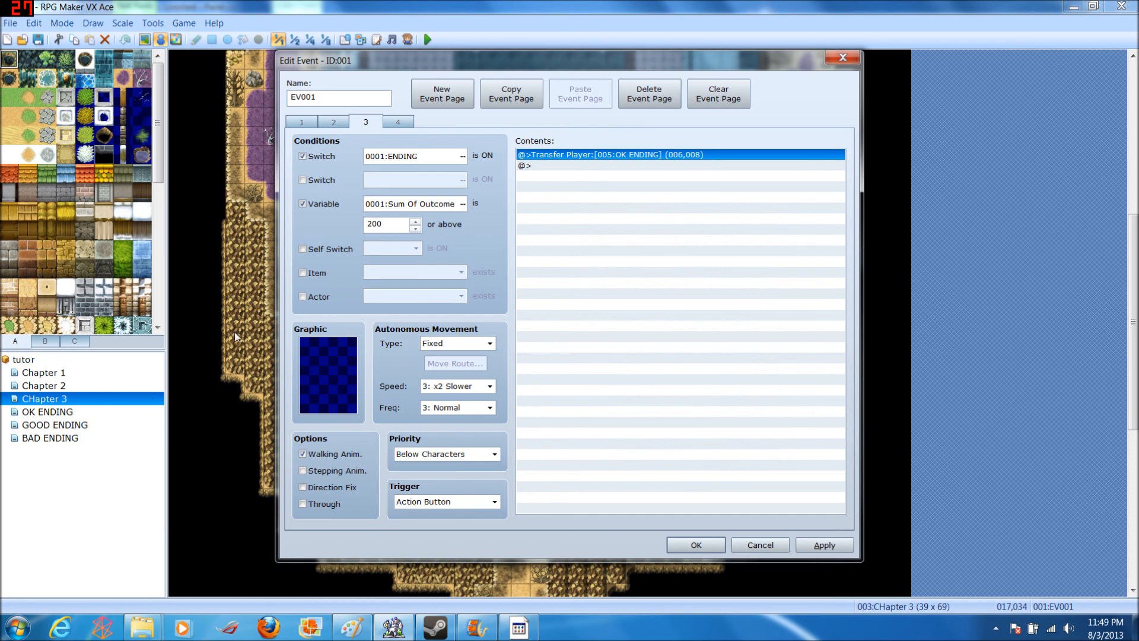
# Step: Paste the copied Transfer Player command into the contents of event page 4
pyautogui.click(401, 121)
pyautogui.hotkey('ctrl', 'v')
pyautogui.rightClick(562, 166)
# Step: Change the destination of page 4's Transfer Player command to the GOOD ENDING map at (008,006) and save the event
pyautogui.click(551, 154)
pyautogui.rightClick(551, 154)
pyautogui.click(575, 176)
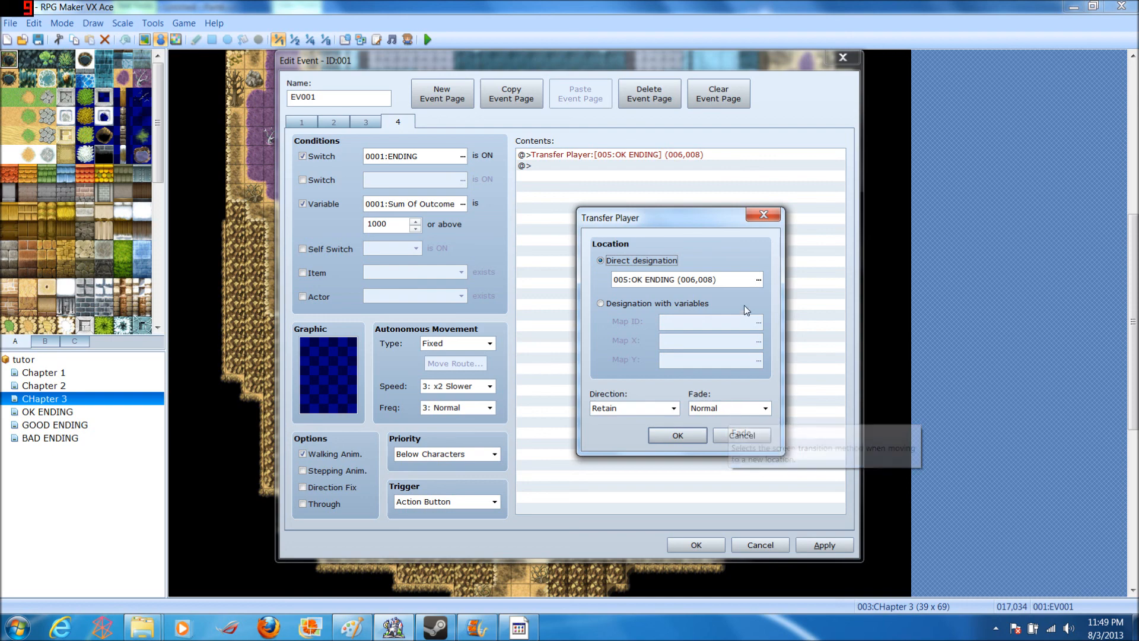
pyautogui.doubleClick(731, 280)
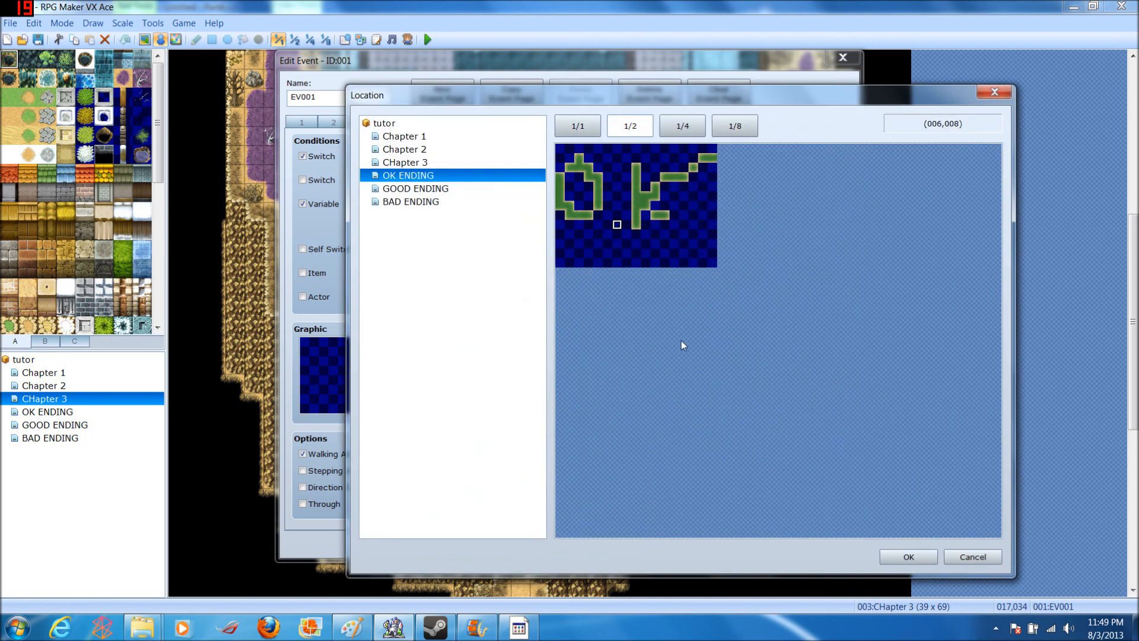
pyautogui.click(436, 189)
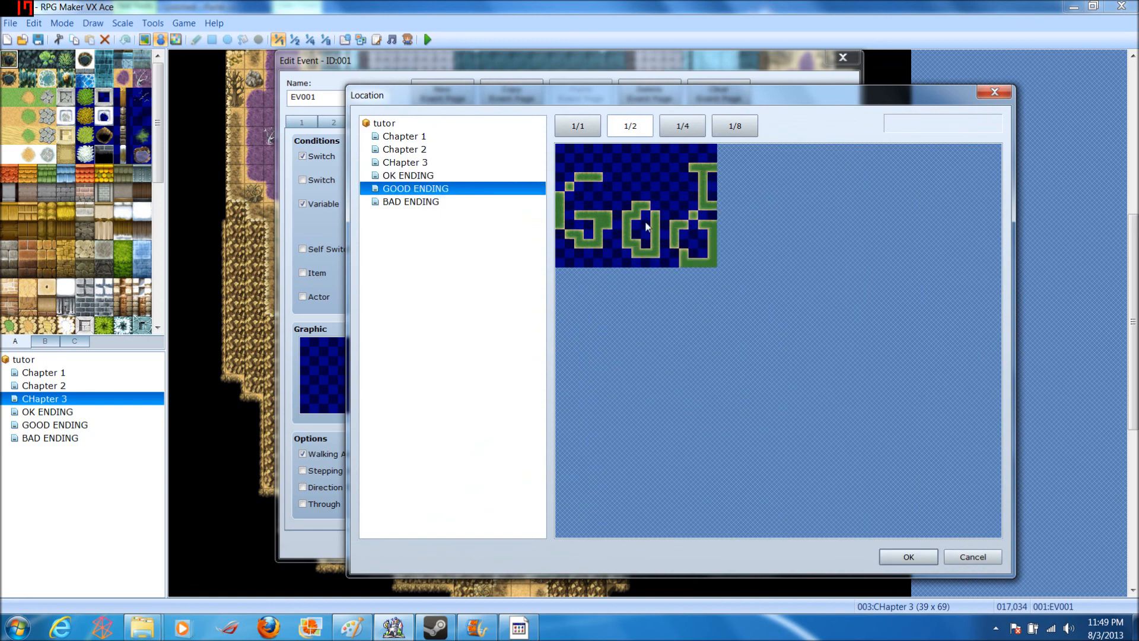
pyautogui.doubleClick(636, 207)
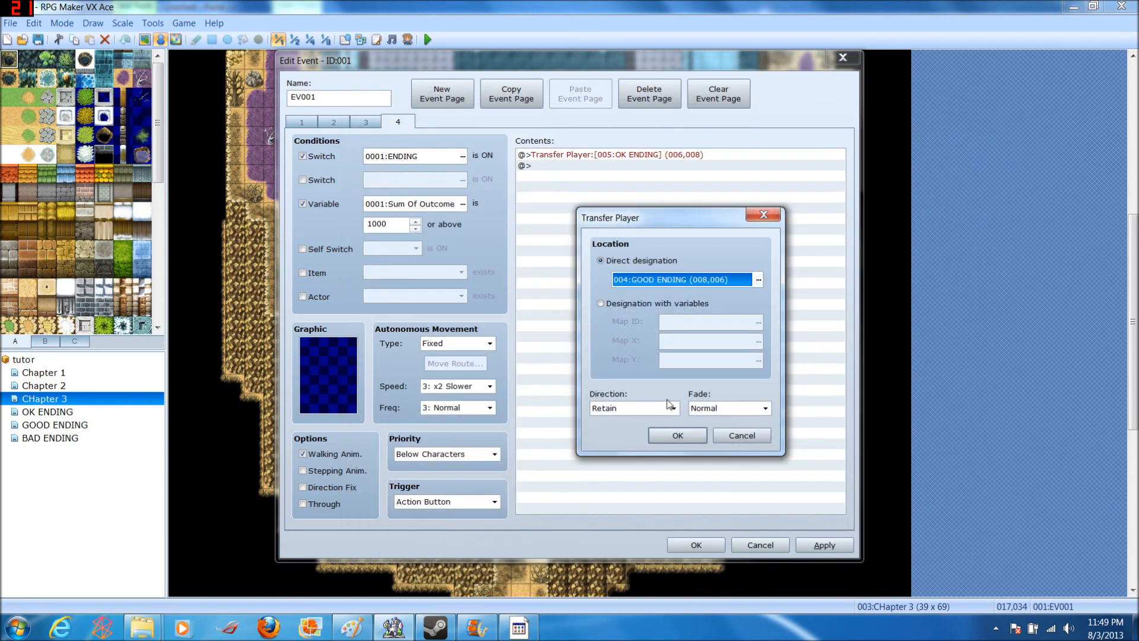
pyautogui.click(655, 435)
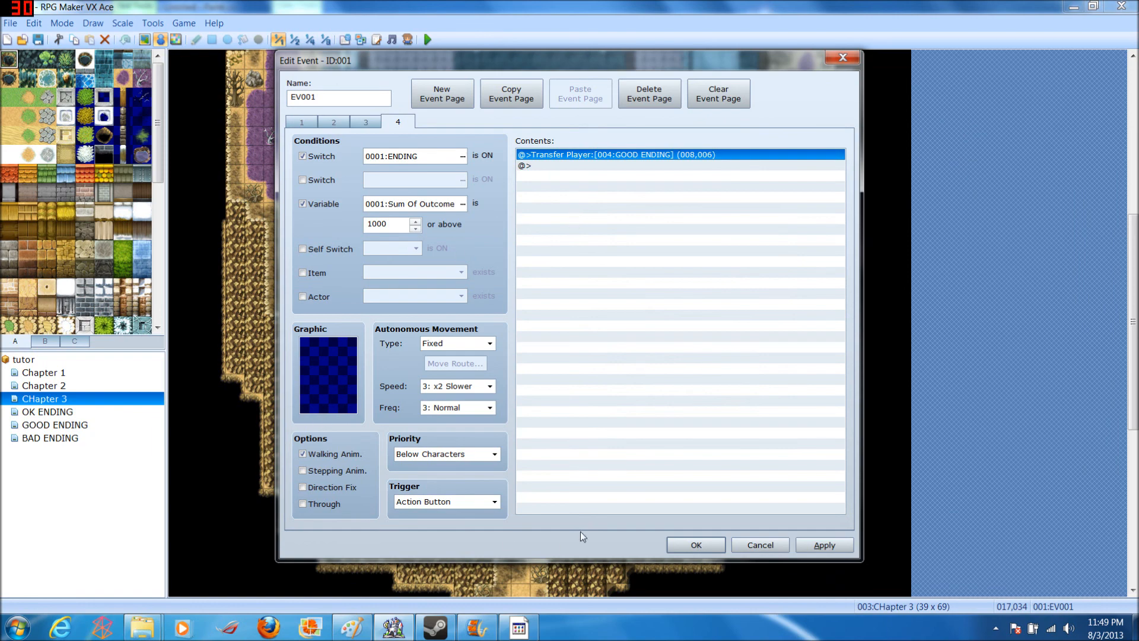
pyautogui.click(697, 540)
# Step: Look through the OK ENDING, GOOD ENDING and BAD ENDING maps to compare their layouts
pyautogui.click(57, 412)
pyautogui.click(54, 425)
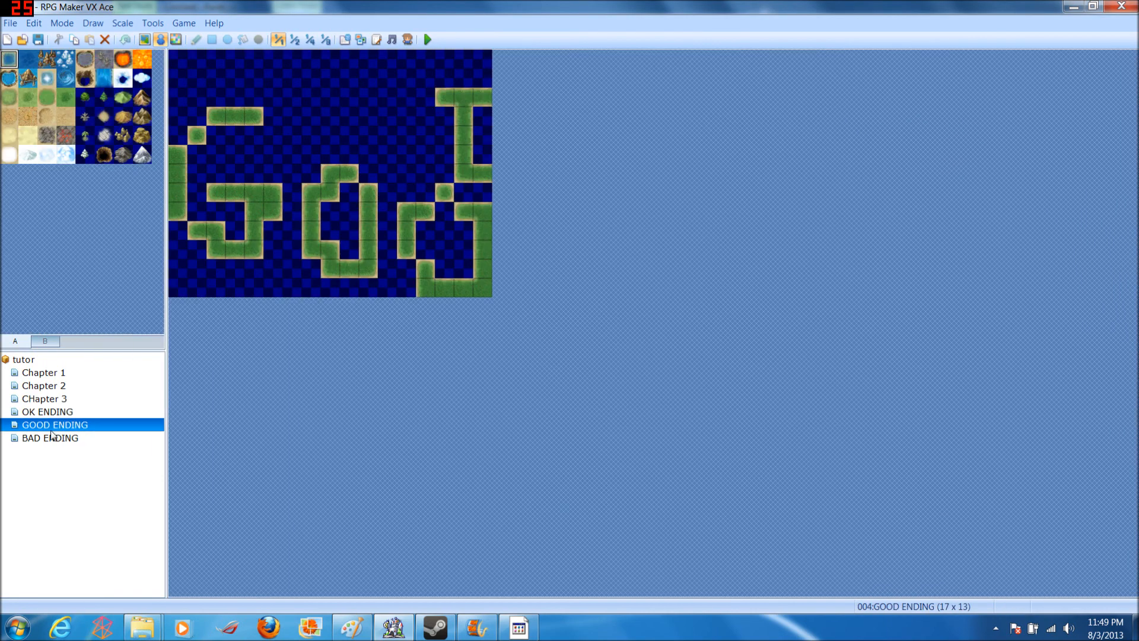
pyautogui.click(48, 414)
pyautogui.click(46, 425)
pyautogui.click(45, 440)
pyautogui.click(50, 427)
pyautogui.click(59, 414)
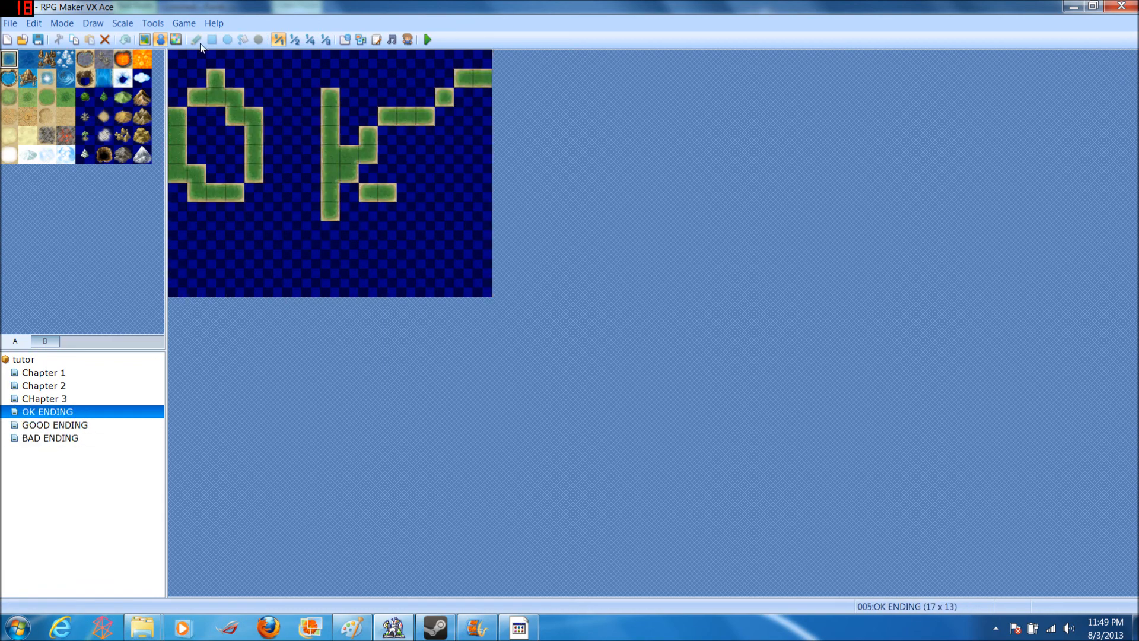
# Step: Reopen event EV001 on the CHapter 3 map and review page 1's closing text and ENDING switch command
pyautogui.click(32, 398)
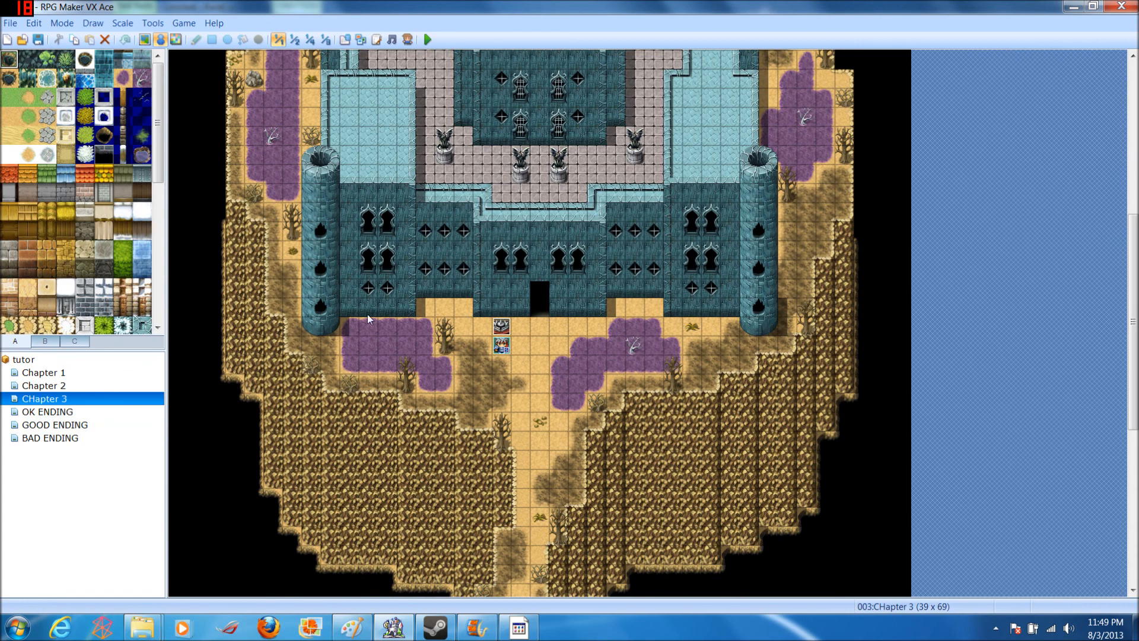
pyautogui.doubleClick(502, 326)
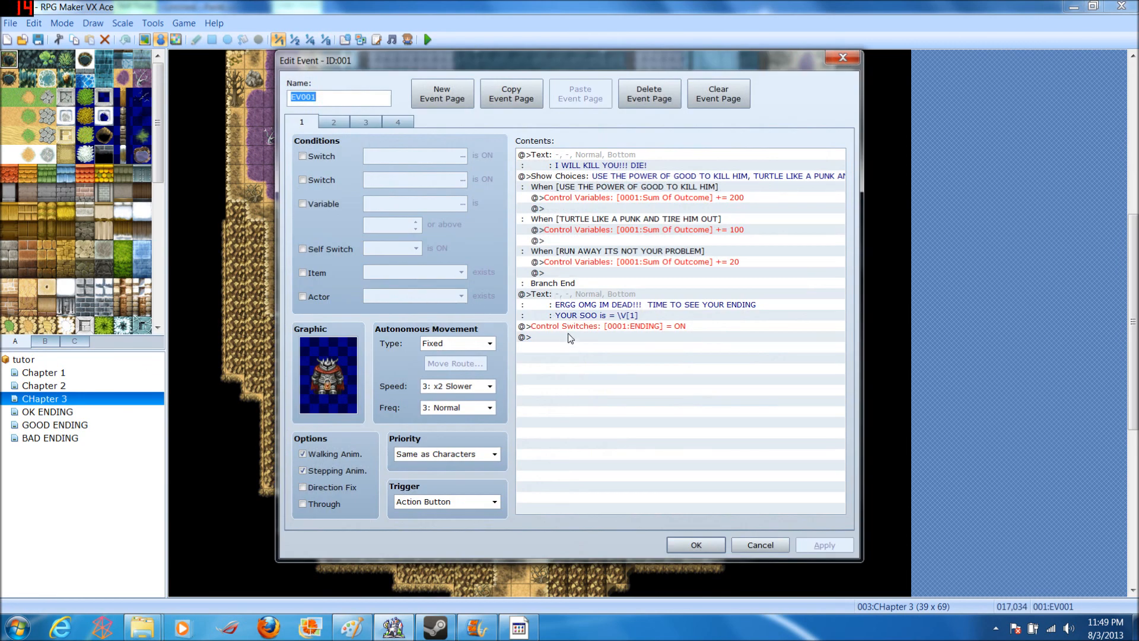
pyautogui.click(568, 312)
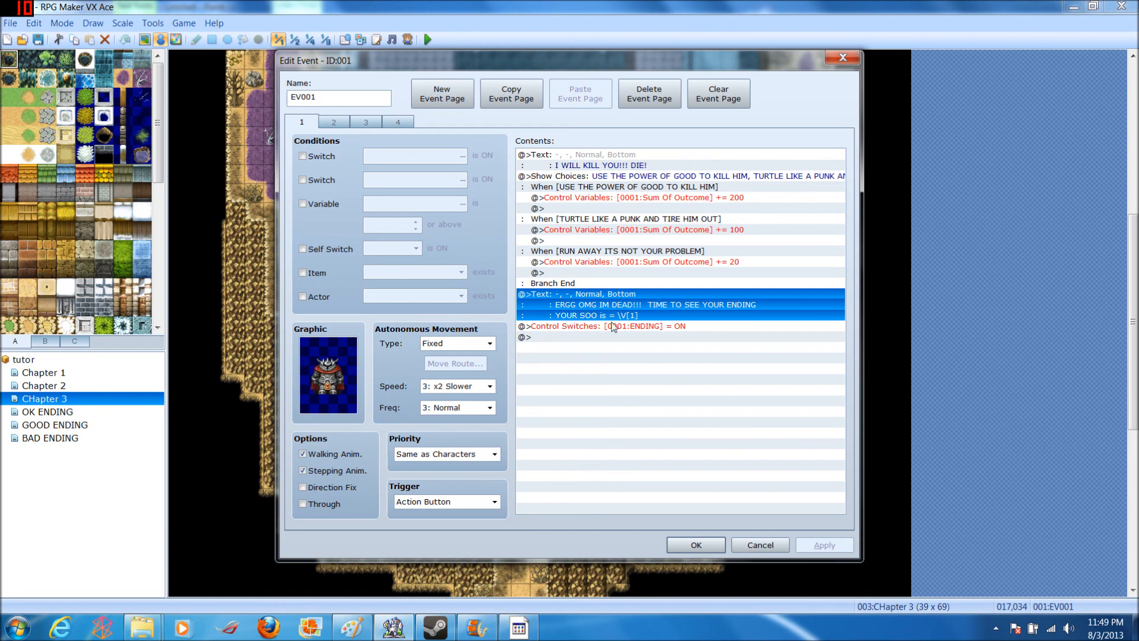
pyautogui.click(686, 324)
pyautogui.click(571, 340)
pyautogui.click(574, 326)
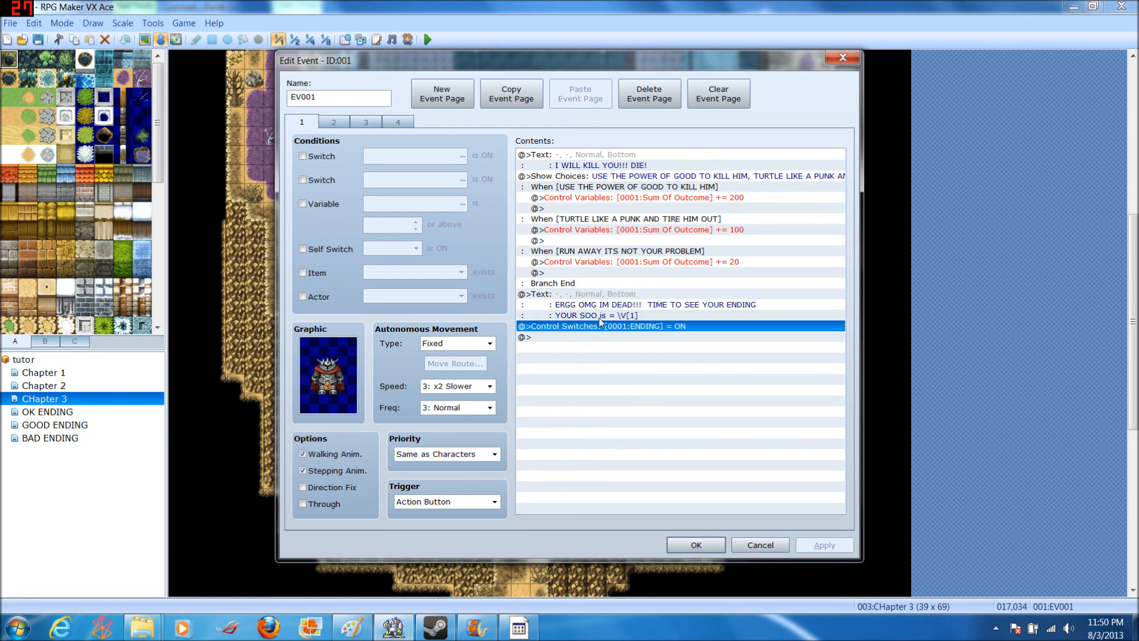
# Step: Compare the Sum Of Outcome conditions and transfer destinations on event pages 2, 3 and 4, and close the event
pyautogui.click(335, 124)
pyautogui.click(366, 123)
pyautogui.click(393, 123)
pyautogui.click(329, 122)
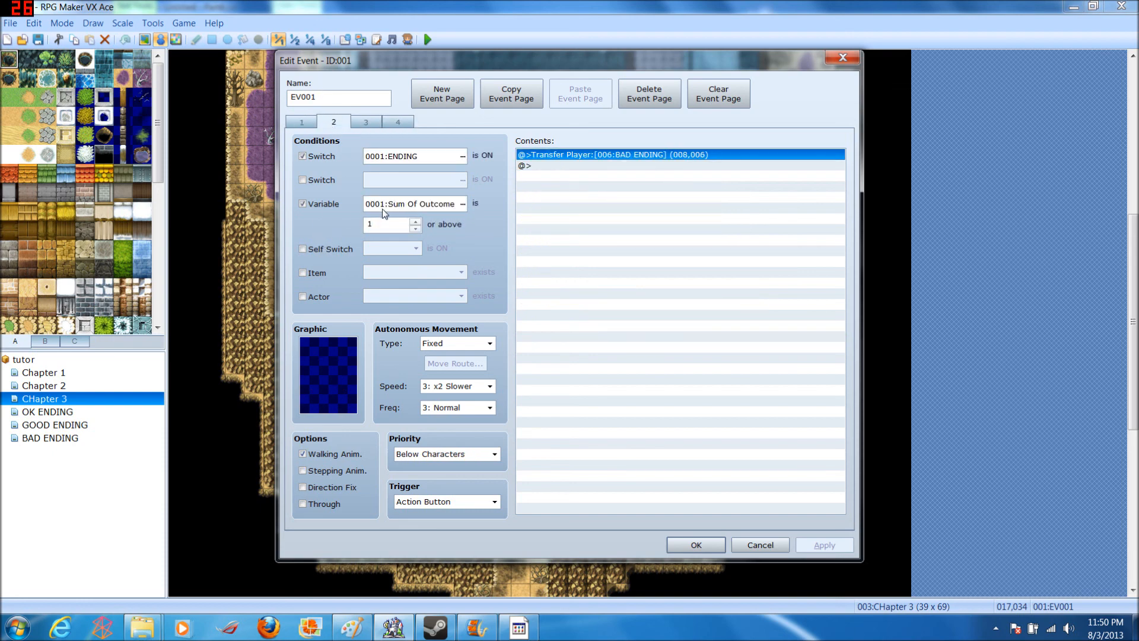
pyautogui.click(367, 122)
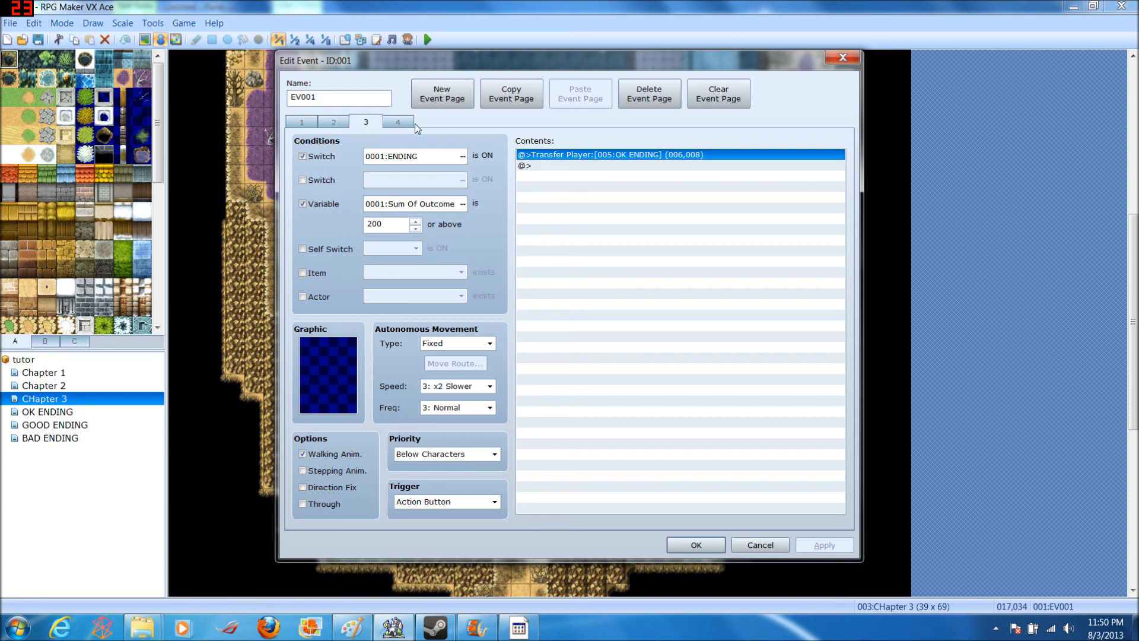
pyautogui.click(410, 122)
pyautogui.click(344, 121)
pyautogui.click(368, 122)
pyautogui.click(398, 123)
pyautogui.click(696, 545)
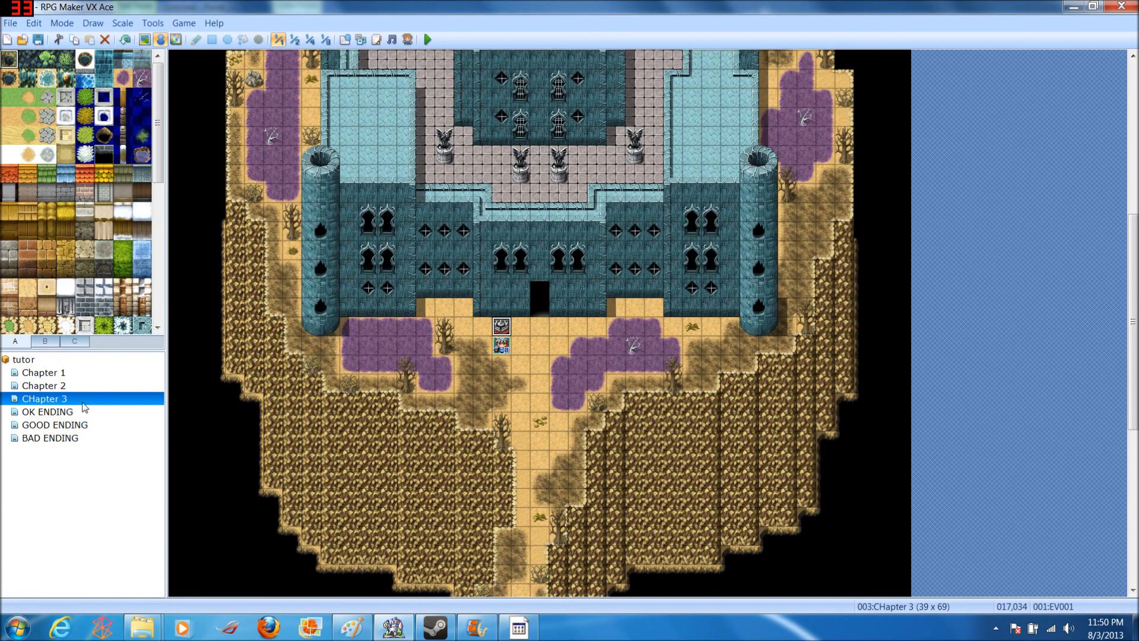
# Step: View each of the three ending maps again as the destinations of the event's transfers
pyautogui.click(61, 411)
pyautogui.click(62, 425)
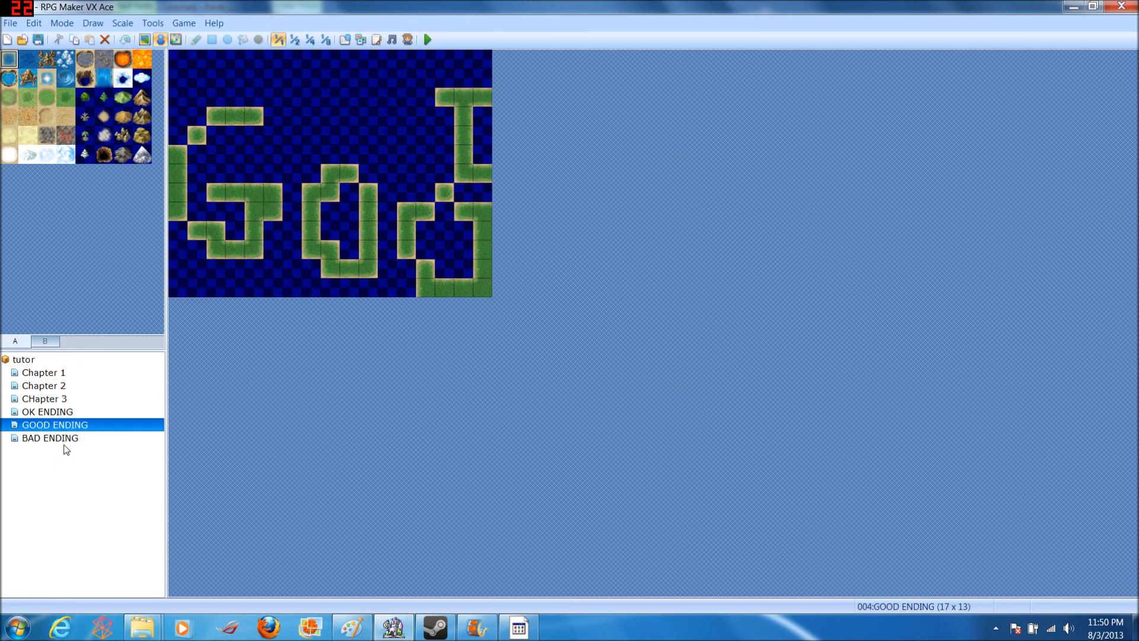
pyautogui.click(66, 439)
pyautogui.click(75, 412)
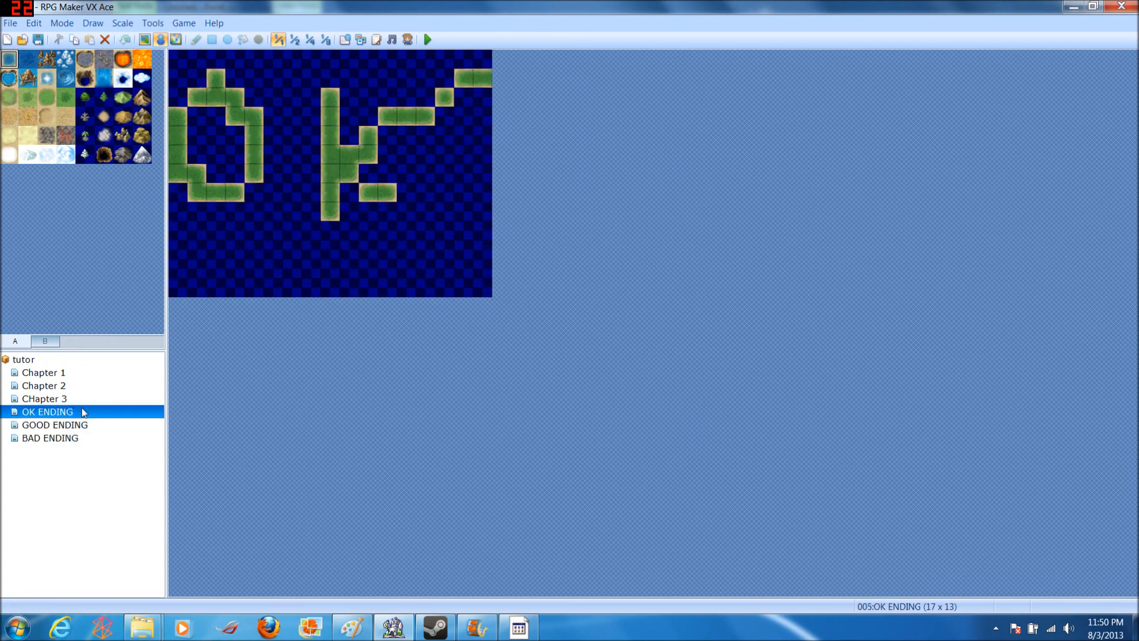